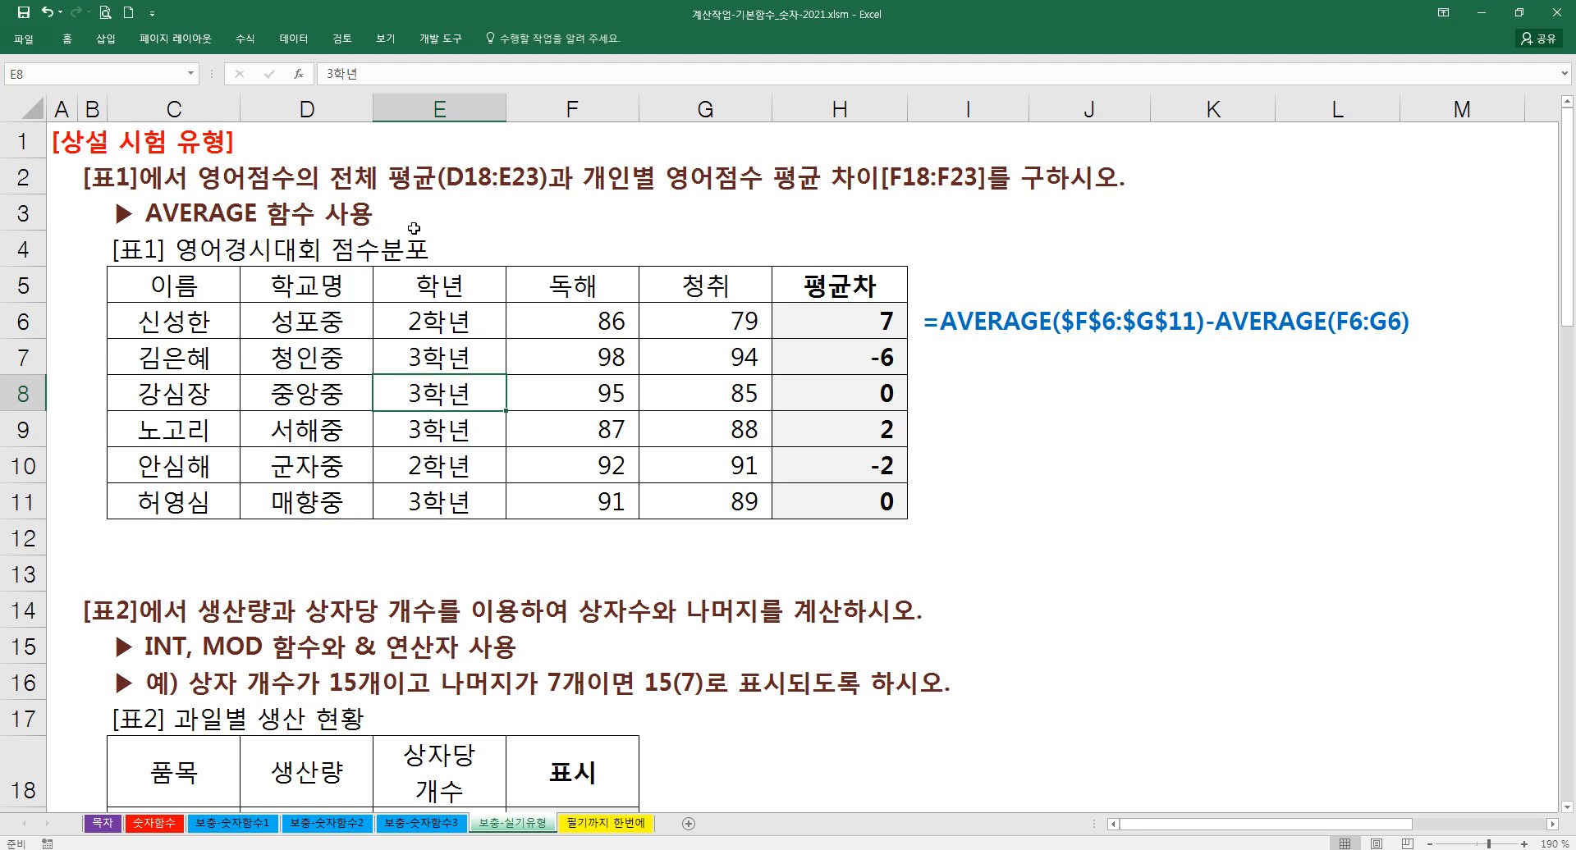
# - Replace the contents of the 평균차 cell H6 with an AVERAGE formula over the range F6:G11
pyautogui.click(830, 319)
pyautogui.press('Delete')
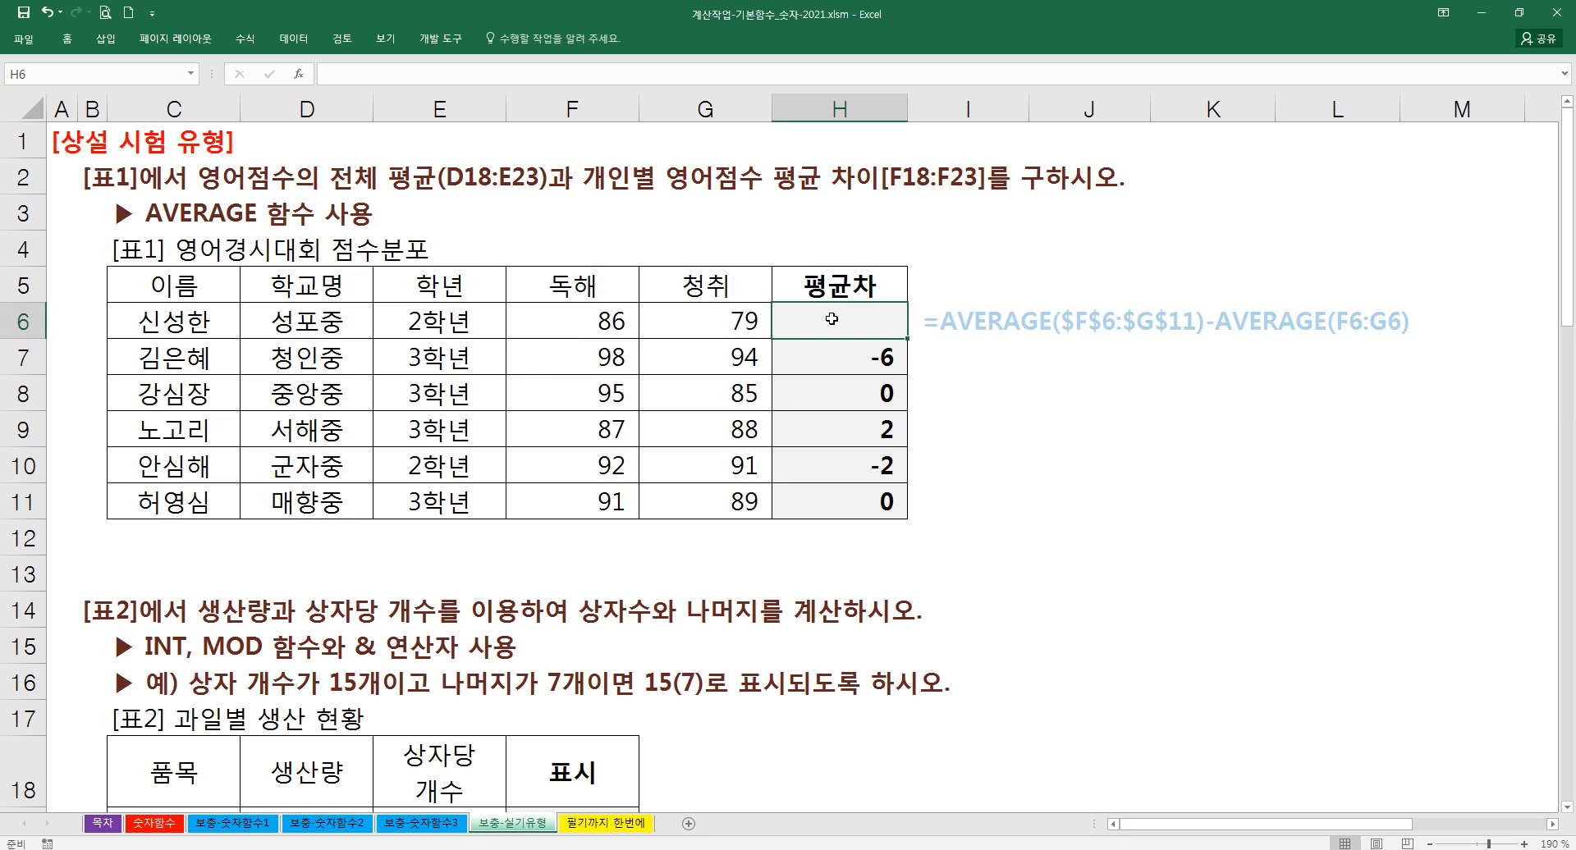
pyautogui.write('=')
pyautogui.write('ㅁㅍ')
pyautogui.press('BackSpace')
pyautogui.press('BackSpace')
pyautogui.write('AVER')
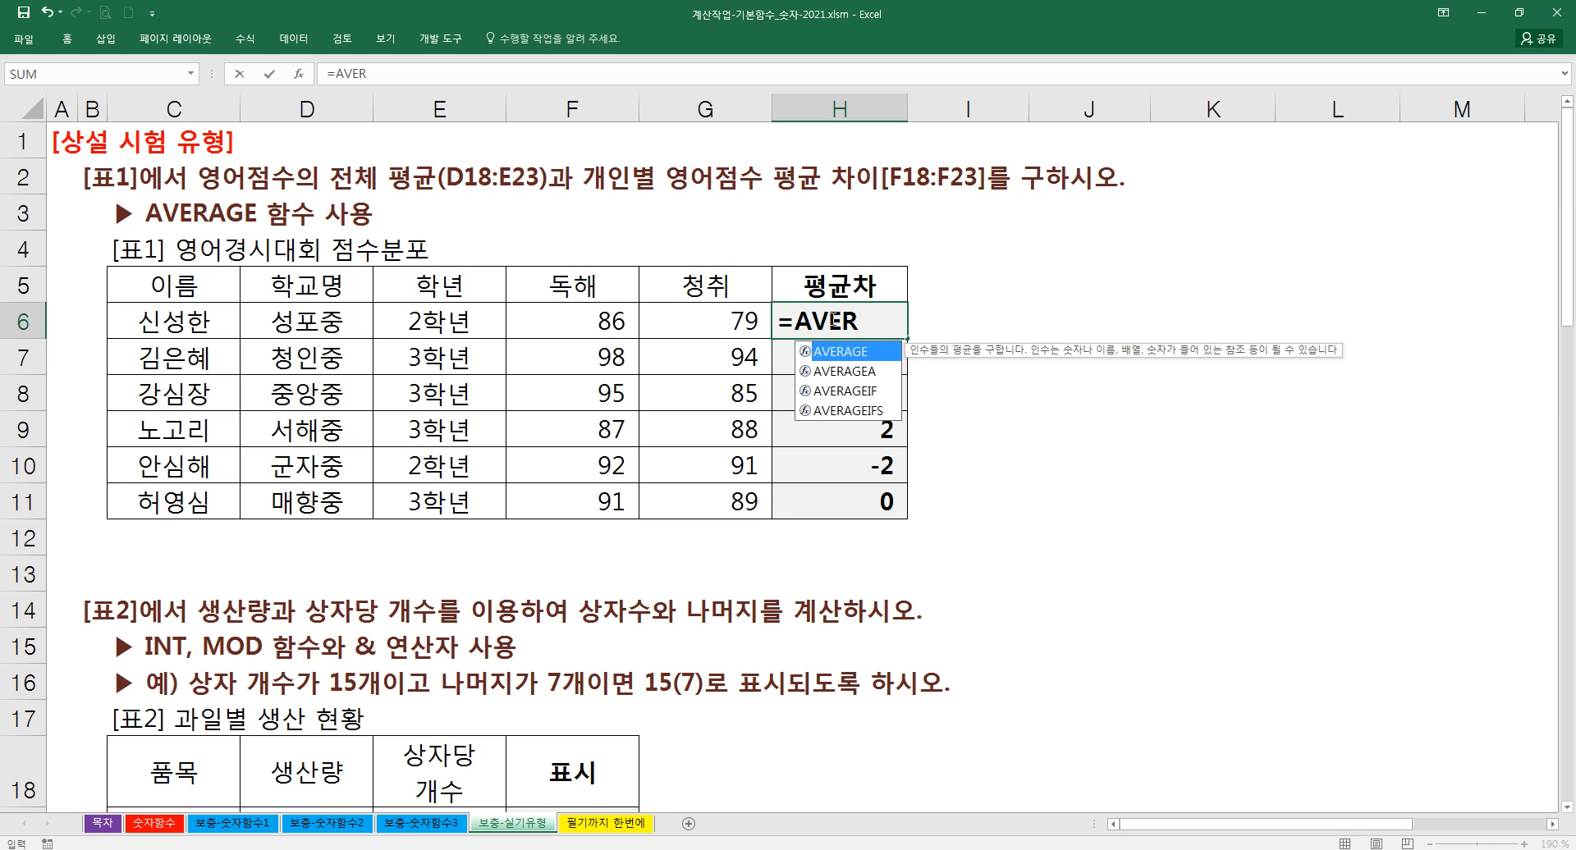
pyautogui.press('Tab')
pyautogui.hotkey('ctrl', 'a')
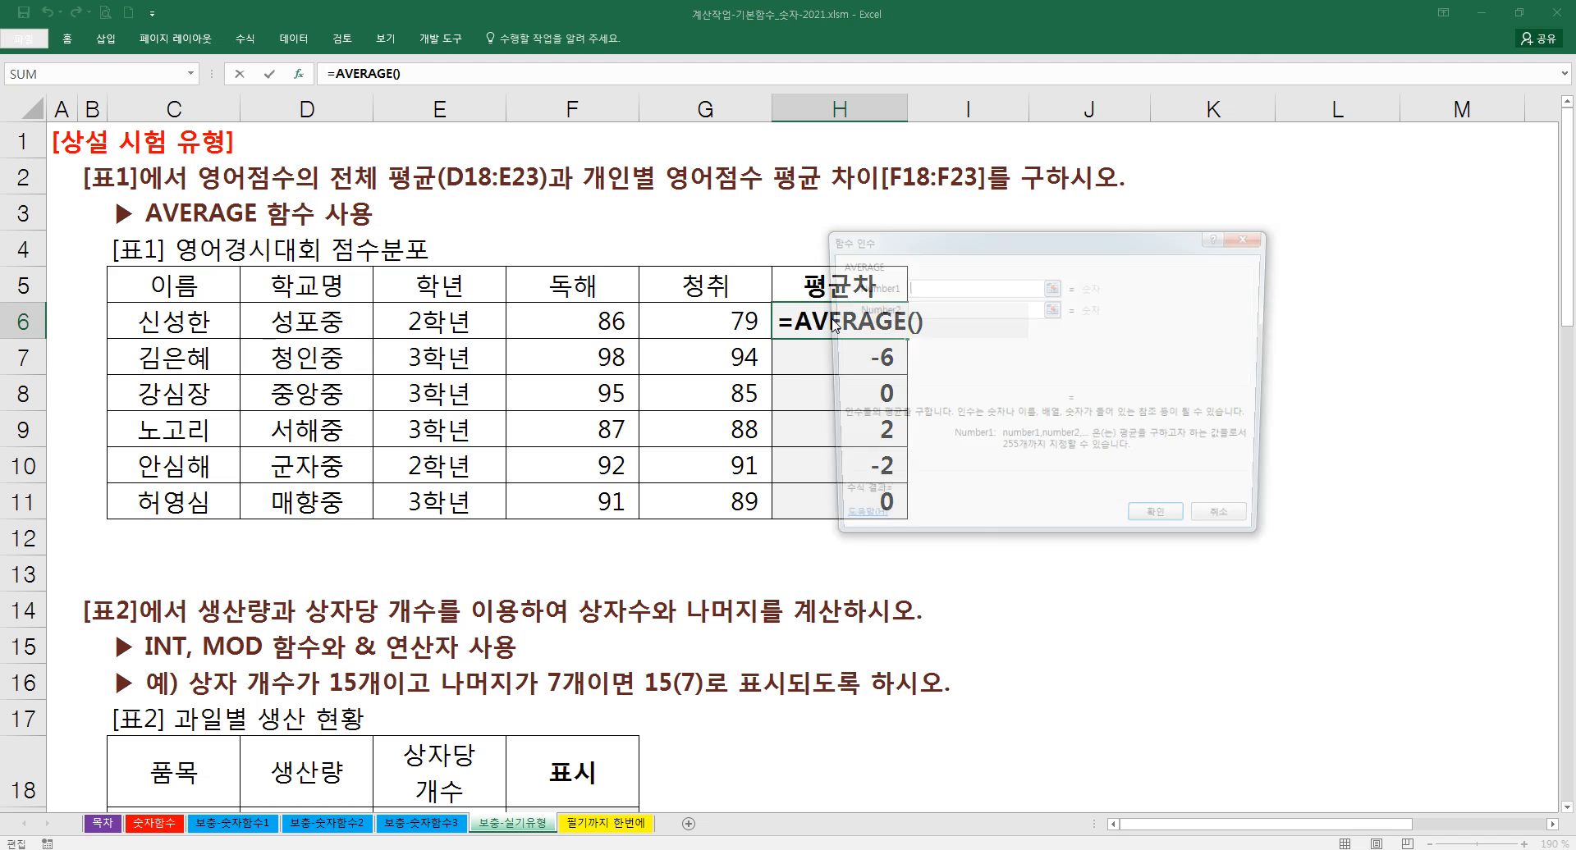
pyautogui.moveTo(879, 246); pyautogui.dragTo(857, 337)
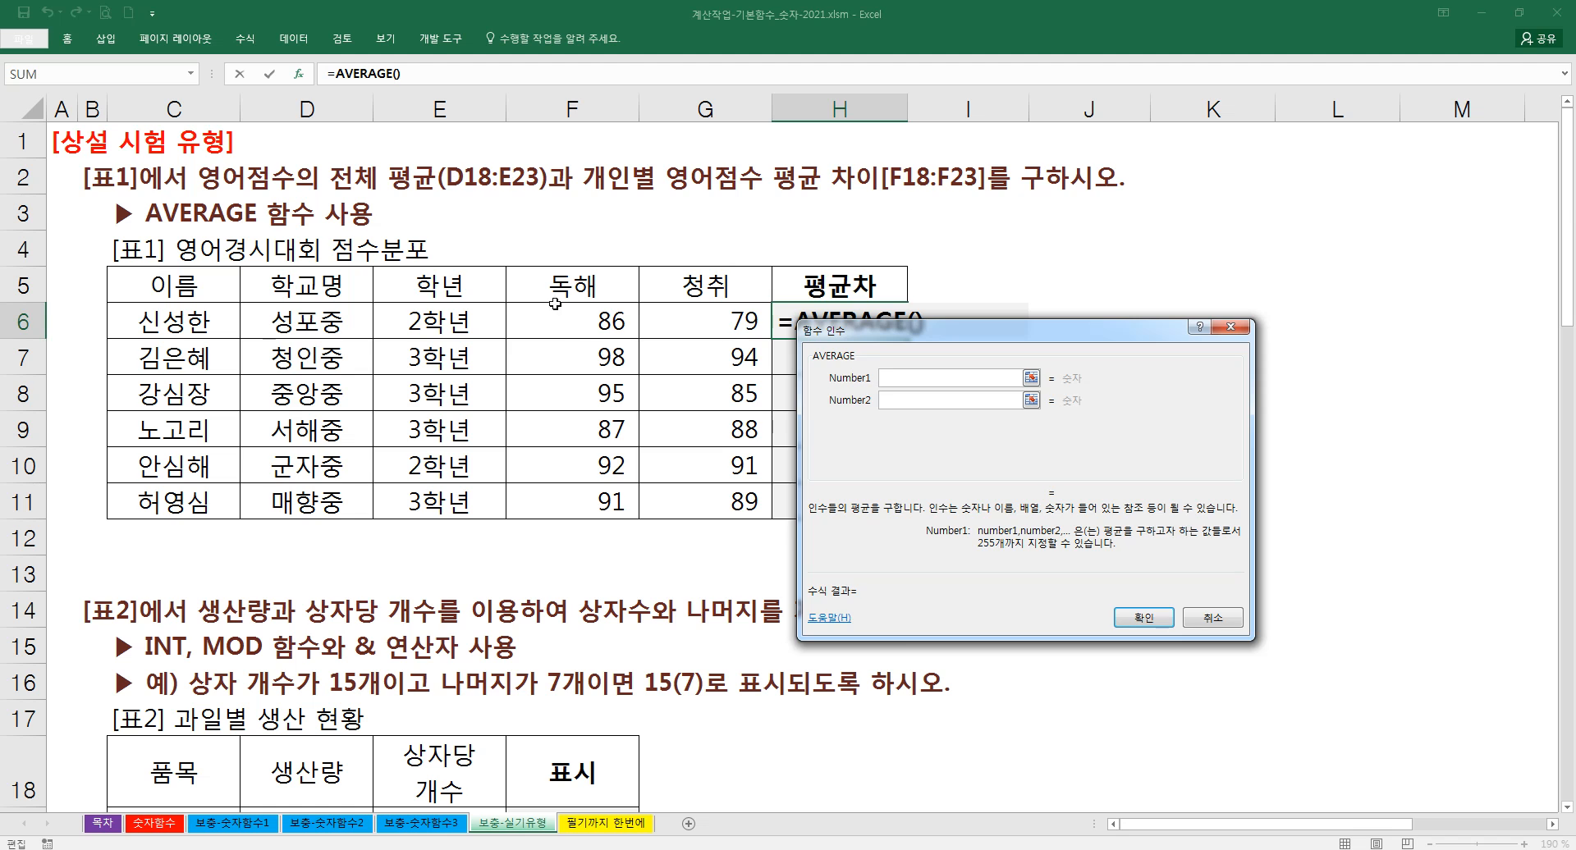
pyautogui.moveTo(574, 323); pyautogui.dragTo(694, 487)
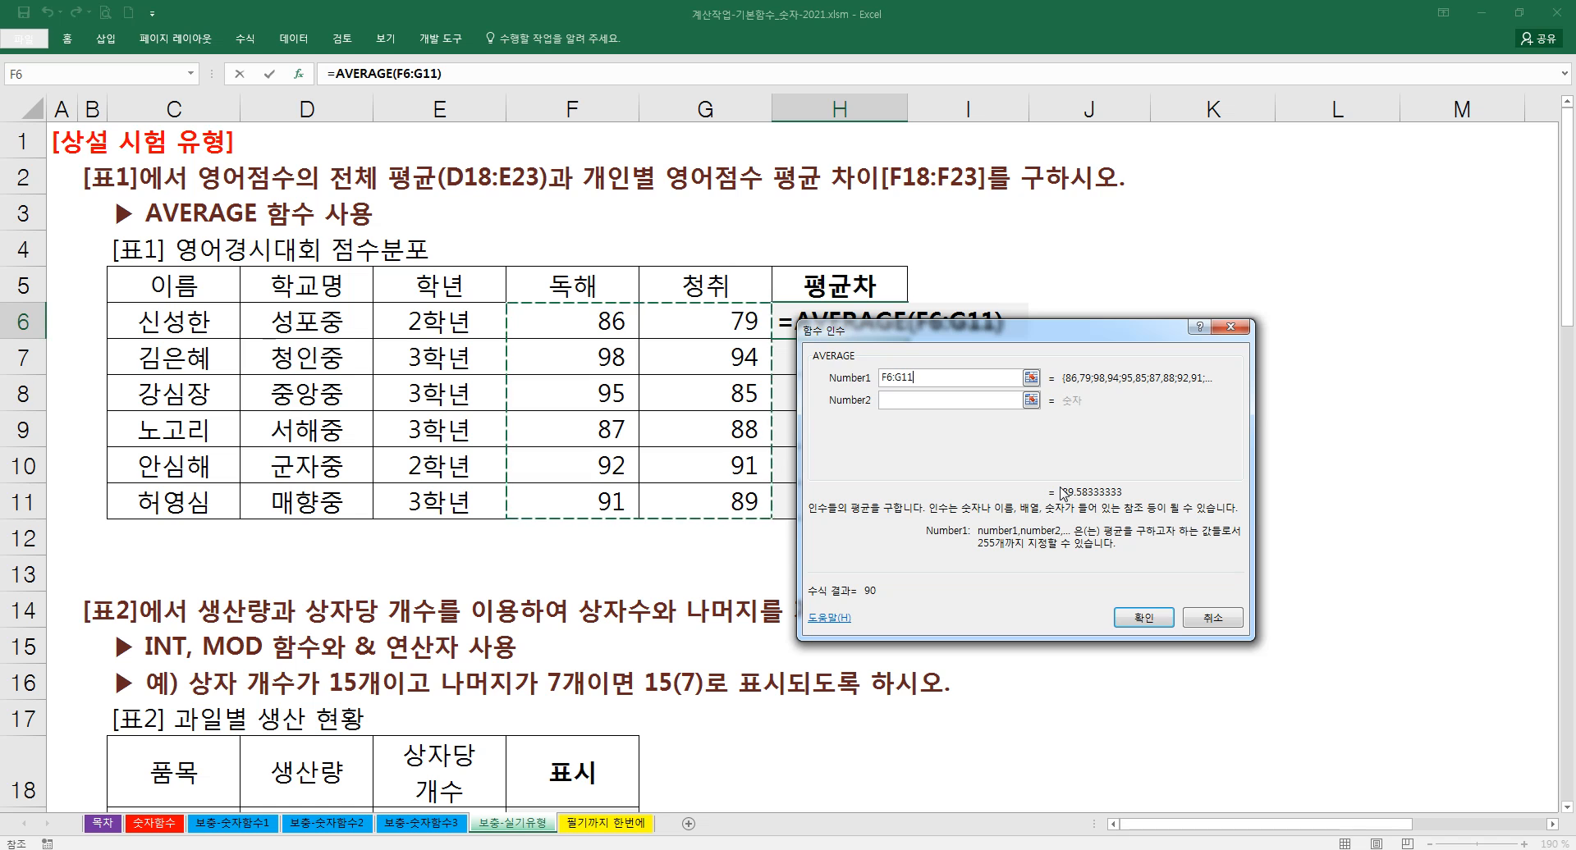
# - Extend the H6 formula to subtract the individual average, AVERAGE(F6:G6), from the overall average
pyautogui.click(474, 80)
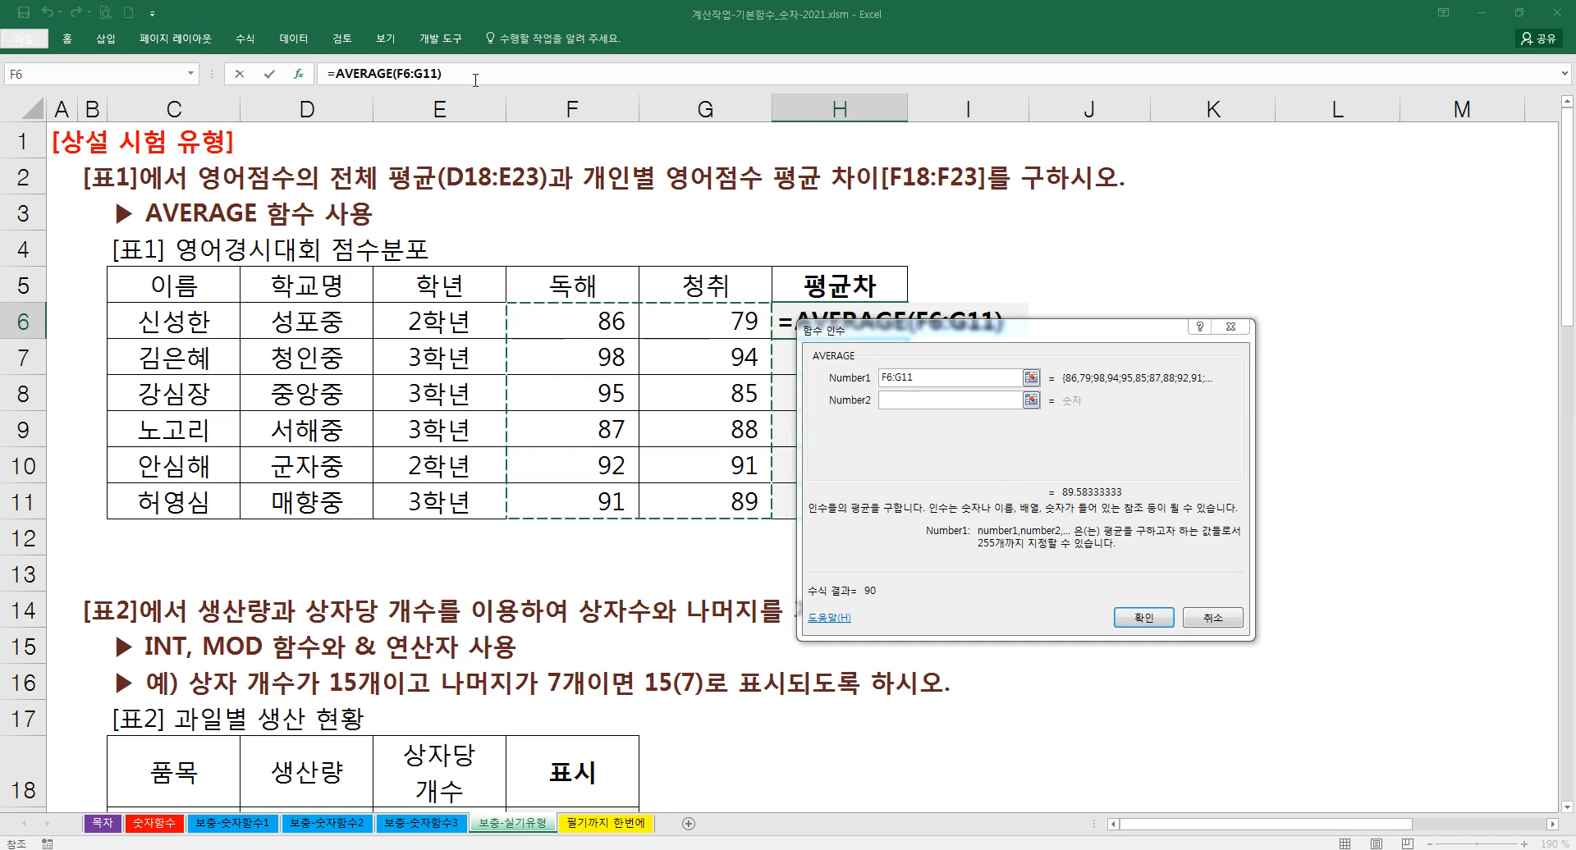
pyautogui.write('-AVER')
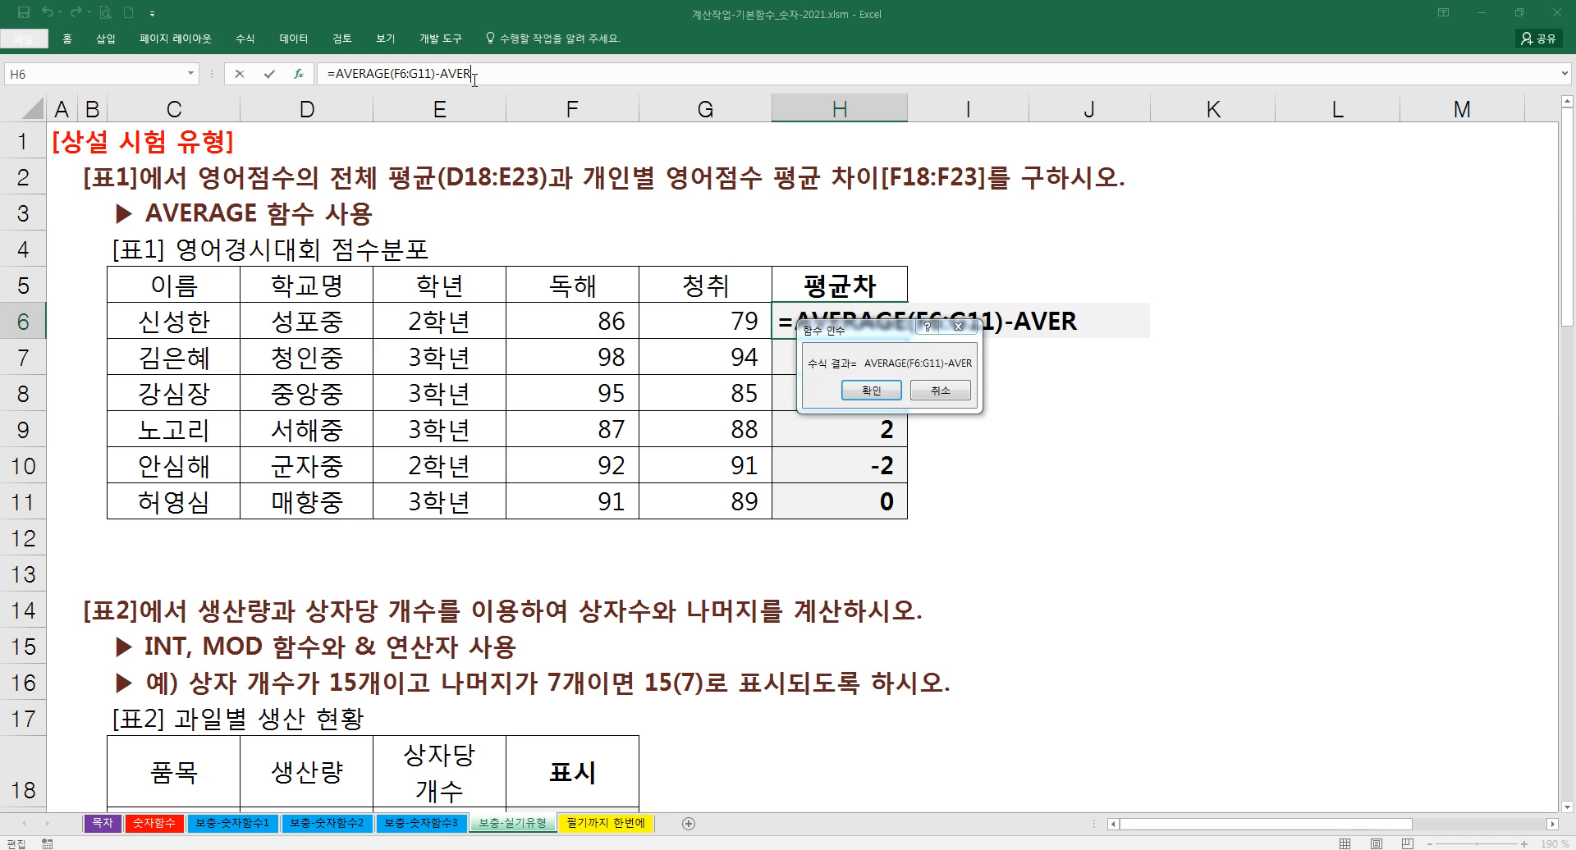
pyautogui.write('AGE(')
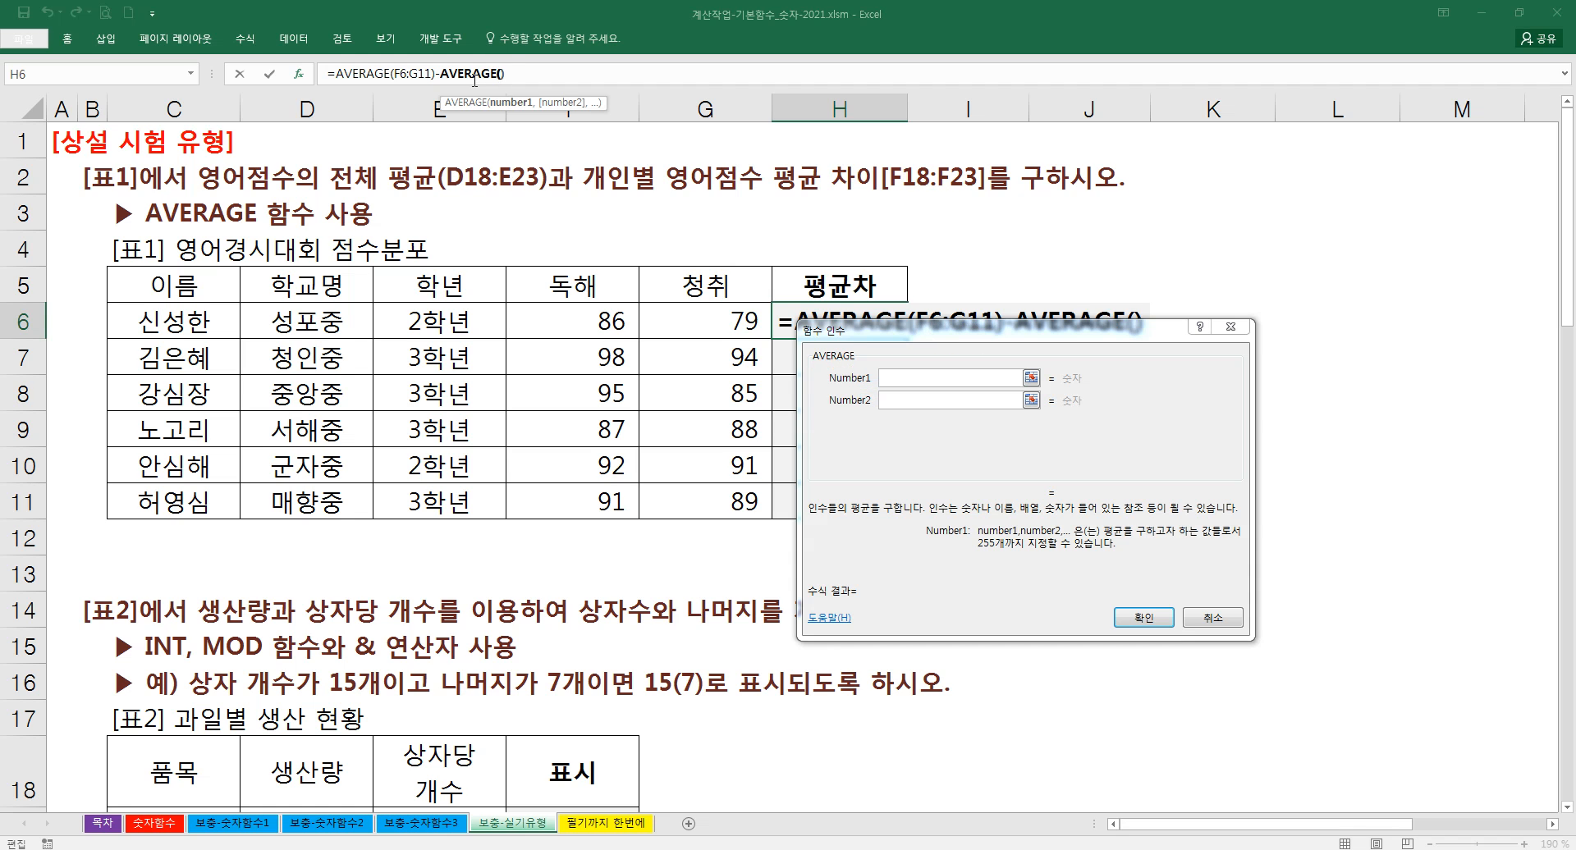
pyautogui.click(904, 379)
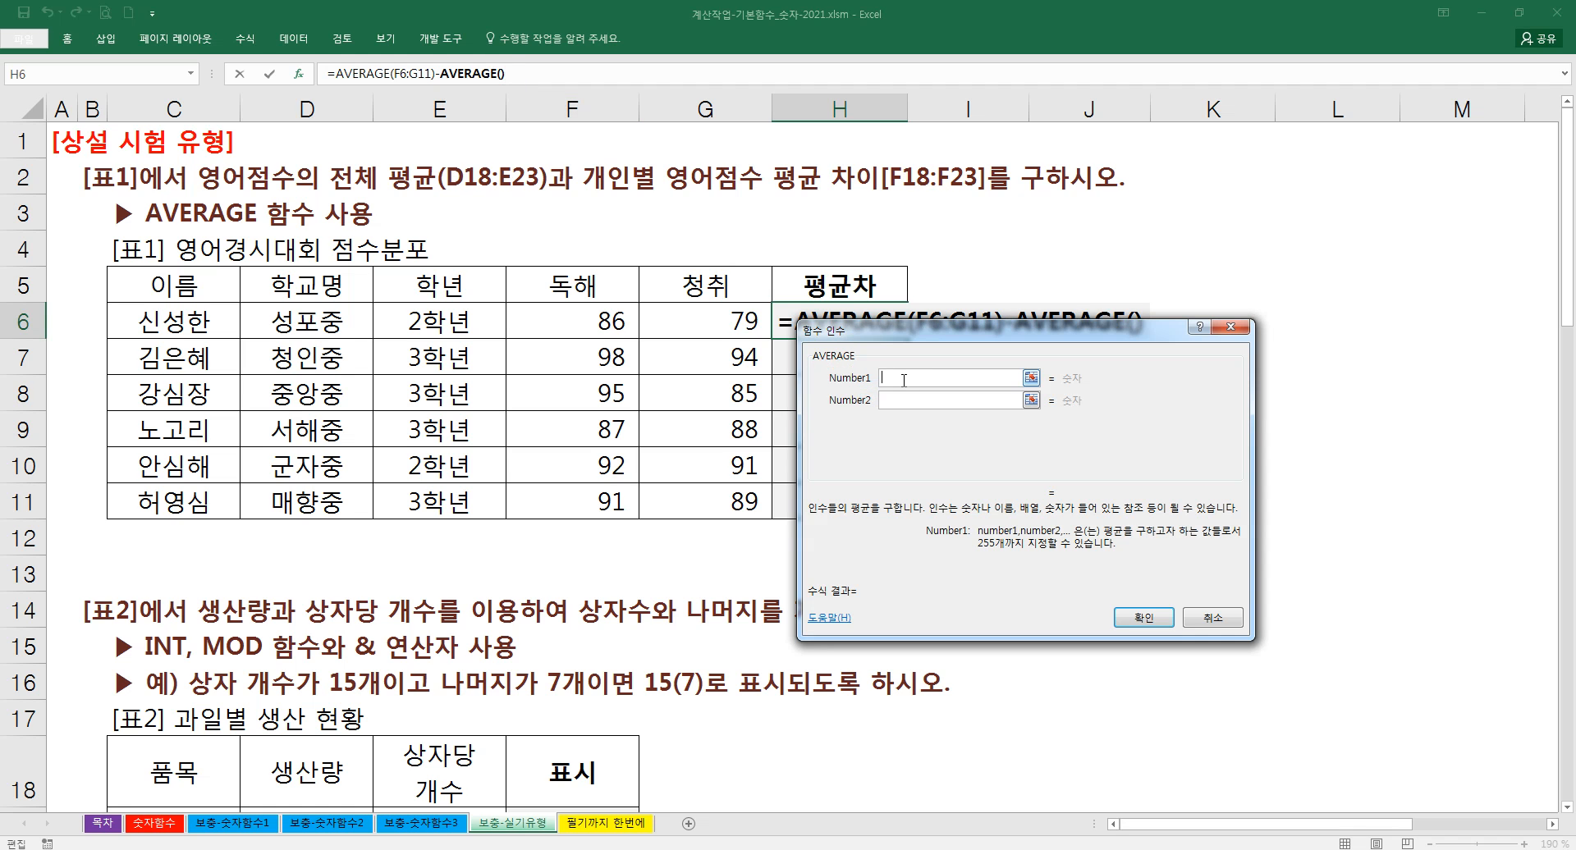
pyautogui.moveTo(883, 333); pyautogui.dragTo(844, 381)
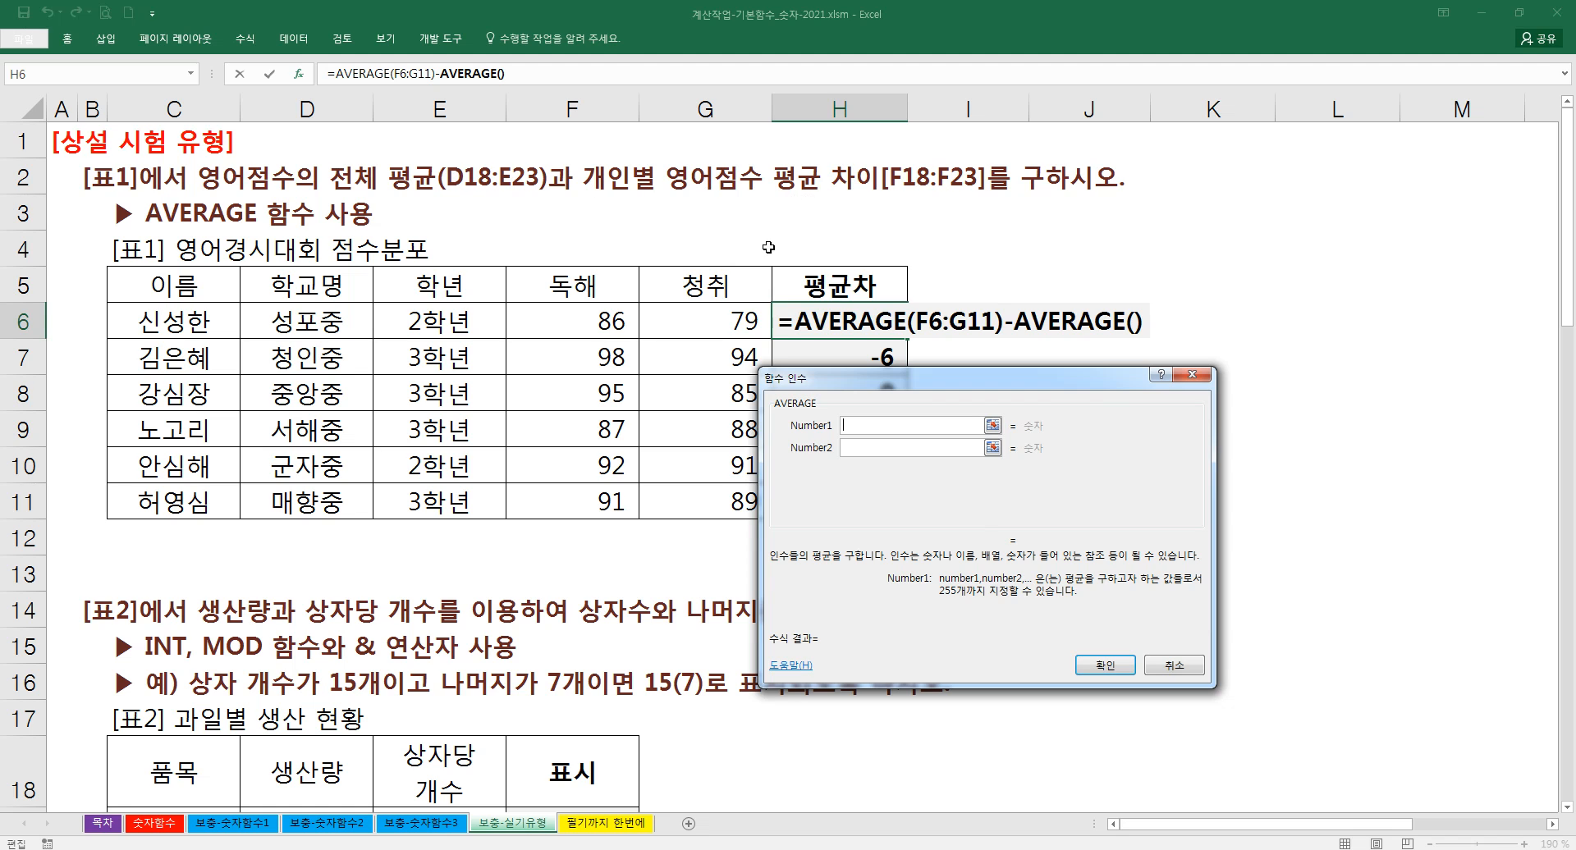
pyautogui.moveTo(558, 327); pyautogui.dragTo(687, 322)
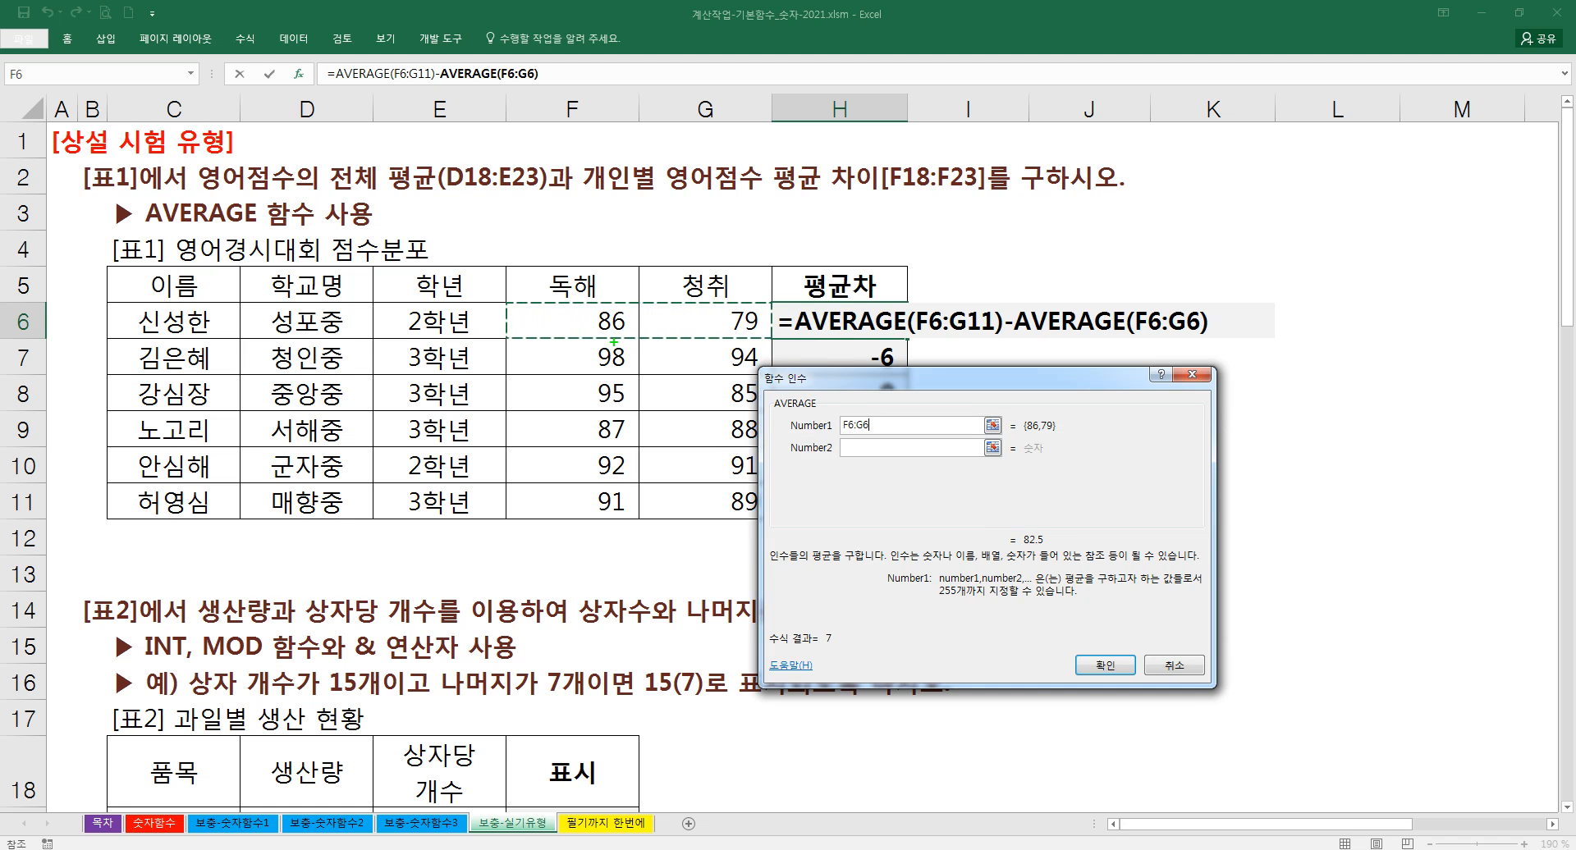
pyautogui.moveTo(513, 315); pyautogui.dragTo(759, 511)
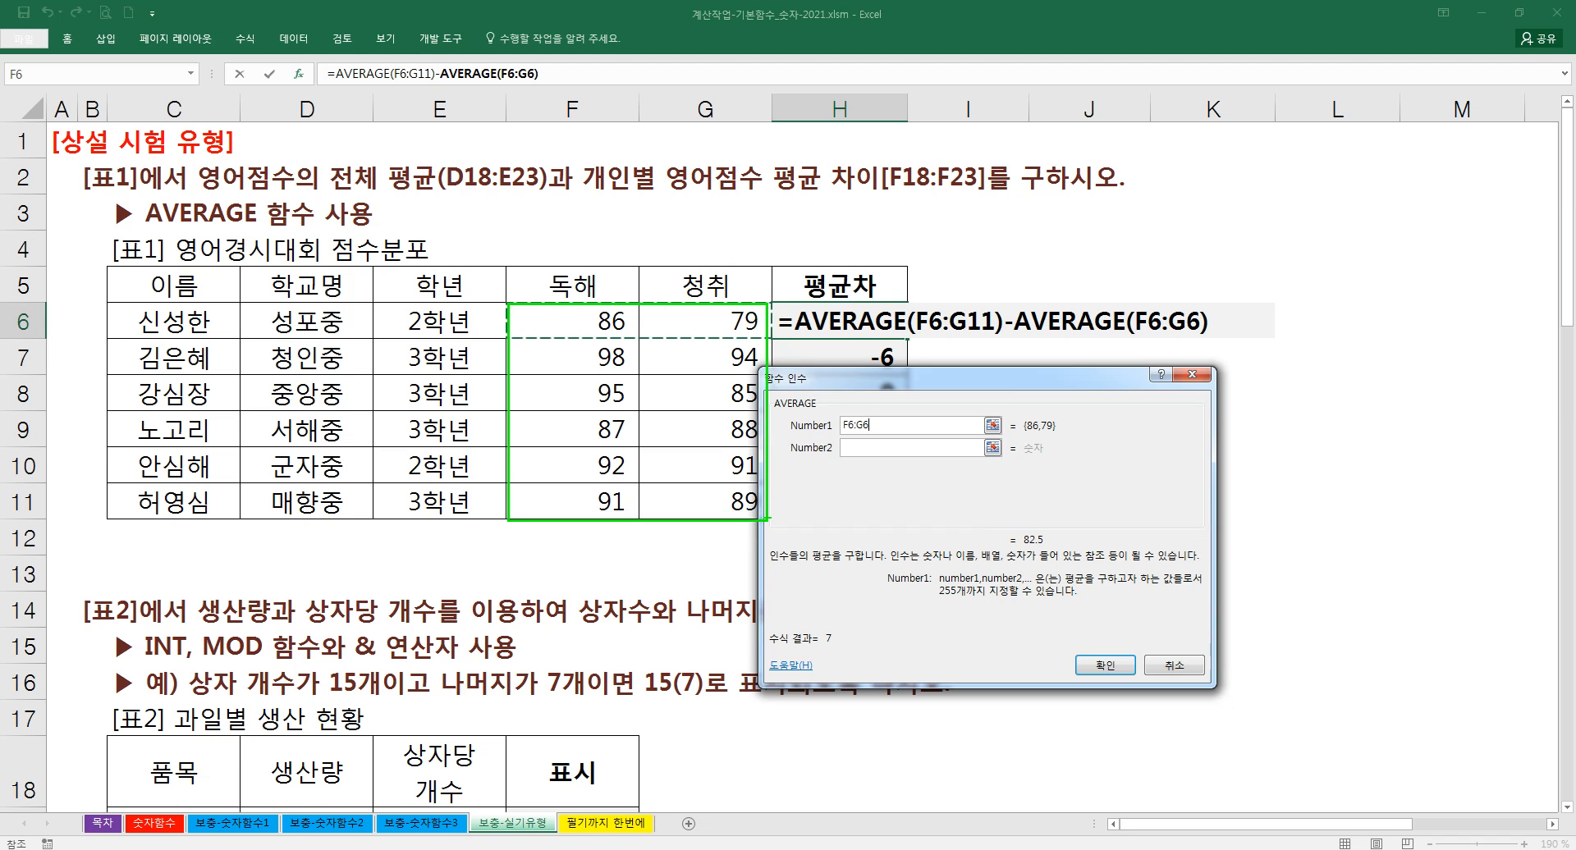
pyautogui.moveTo(507, 303); pyautogui.dragTo(765, 338)
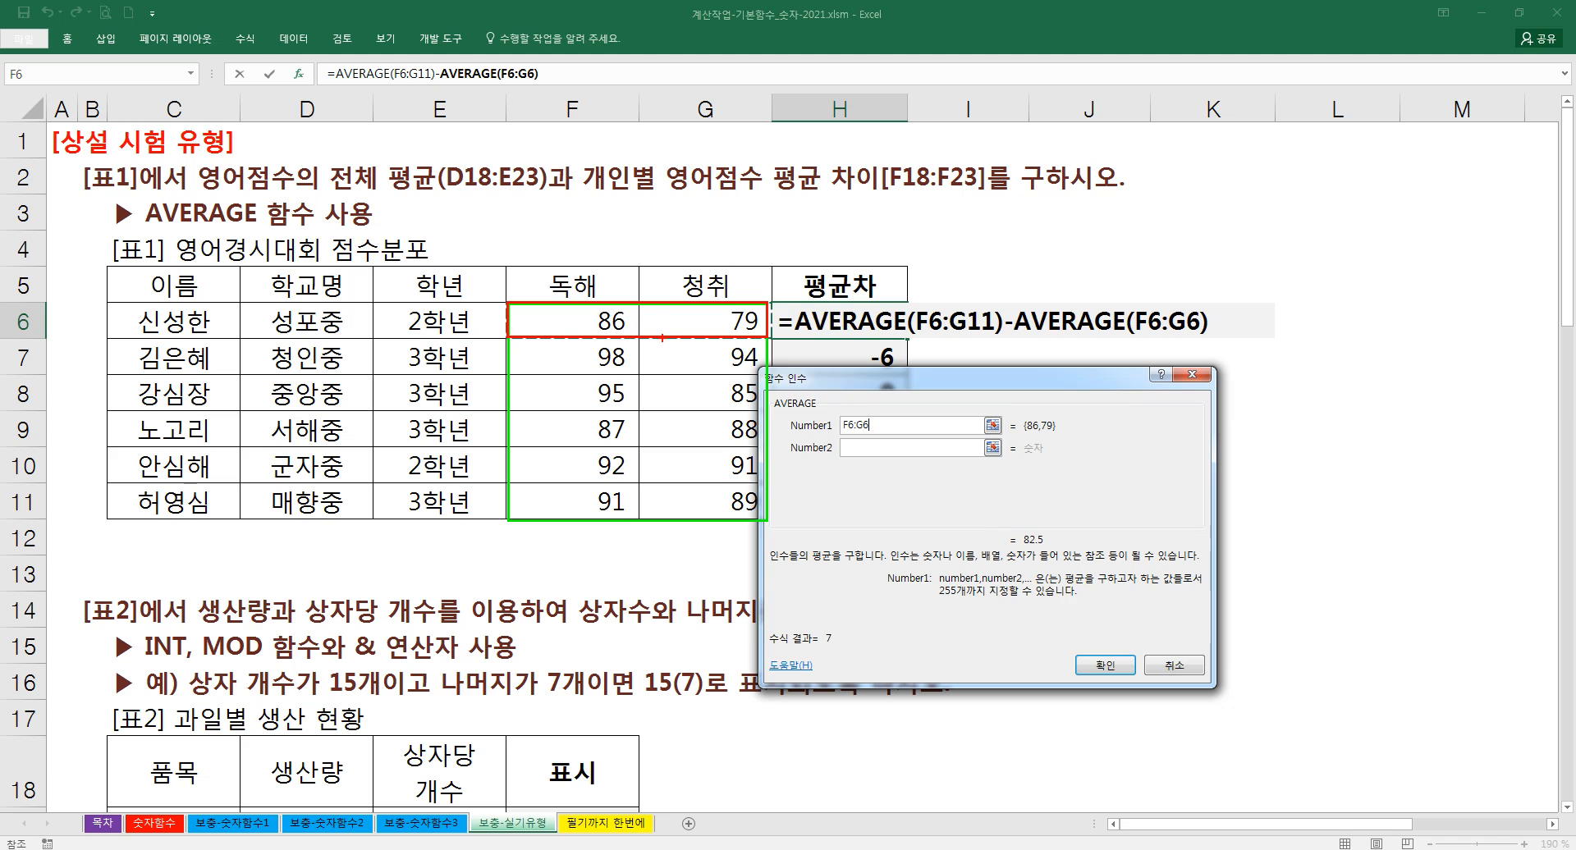
pyautogui.press('Escape')
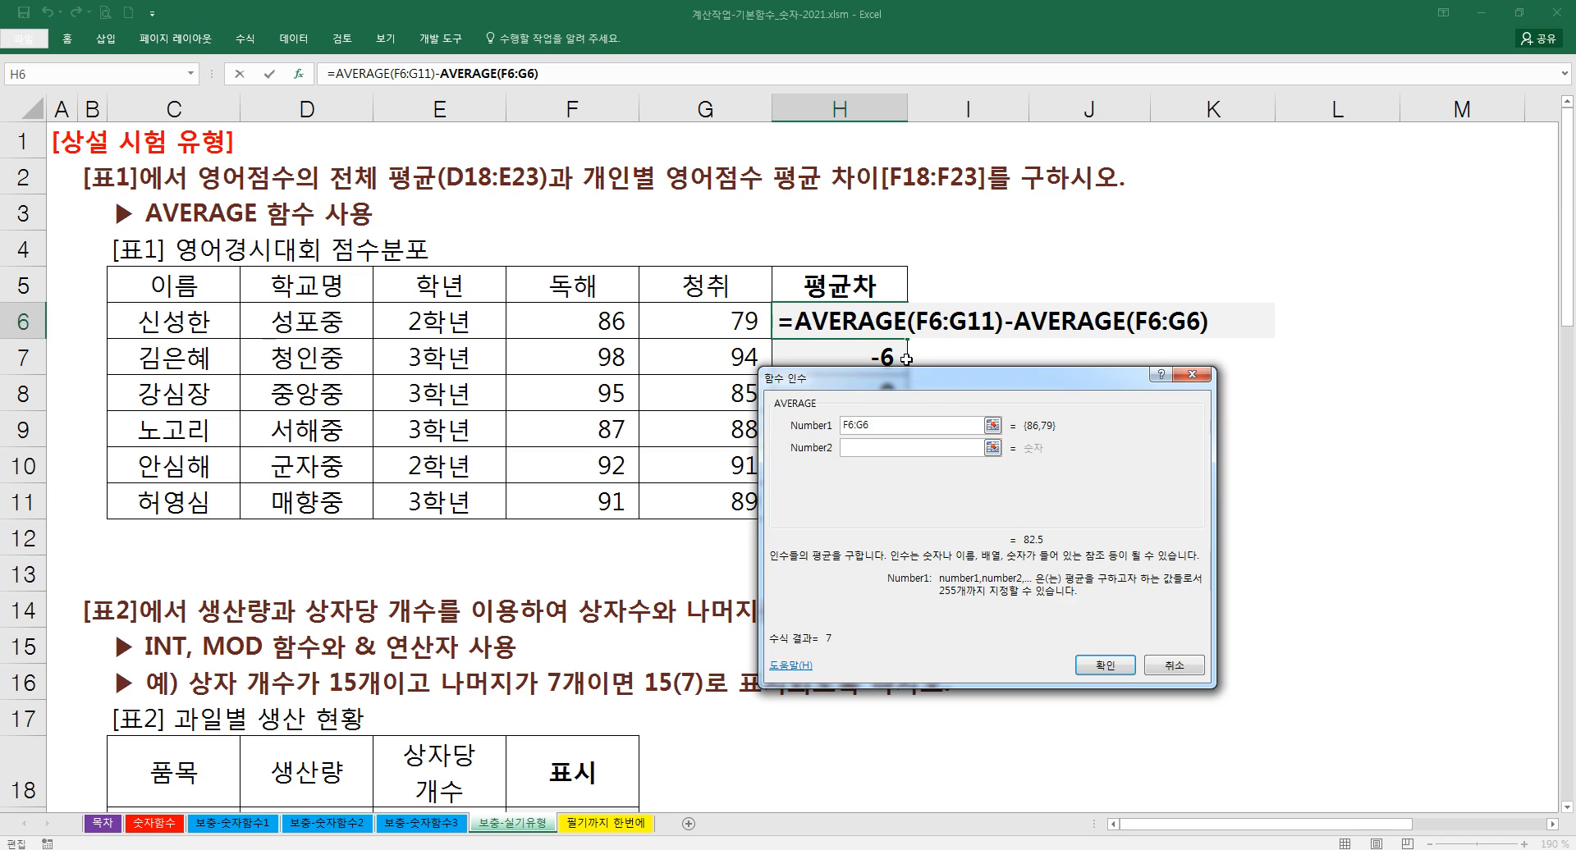
pyautogui.moveTo(510, 305); pyautogui.dragTo(767, 510)
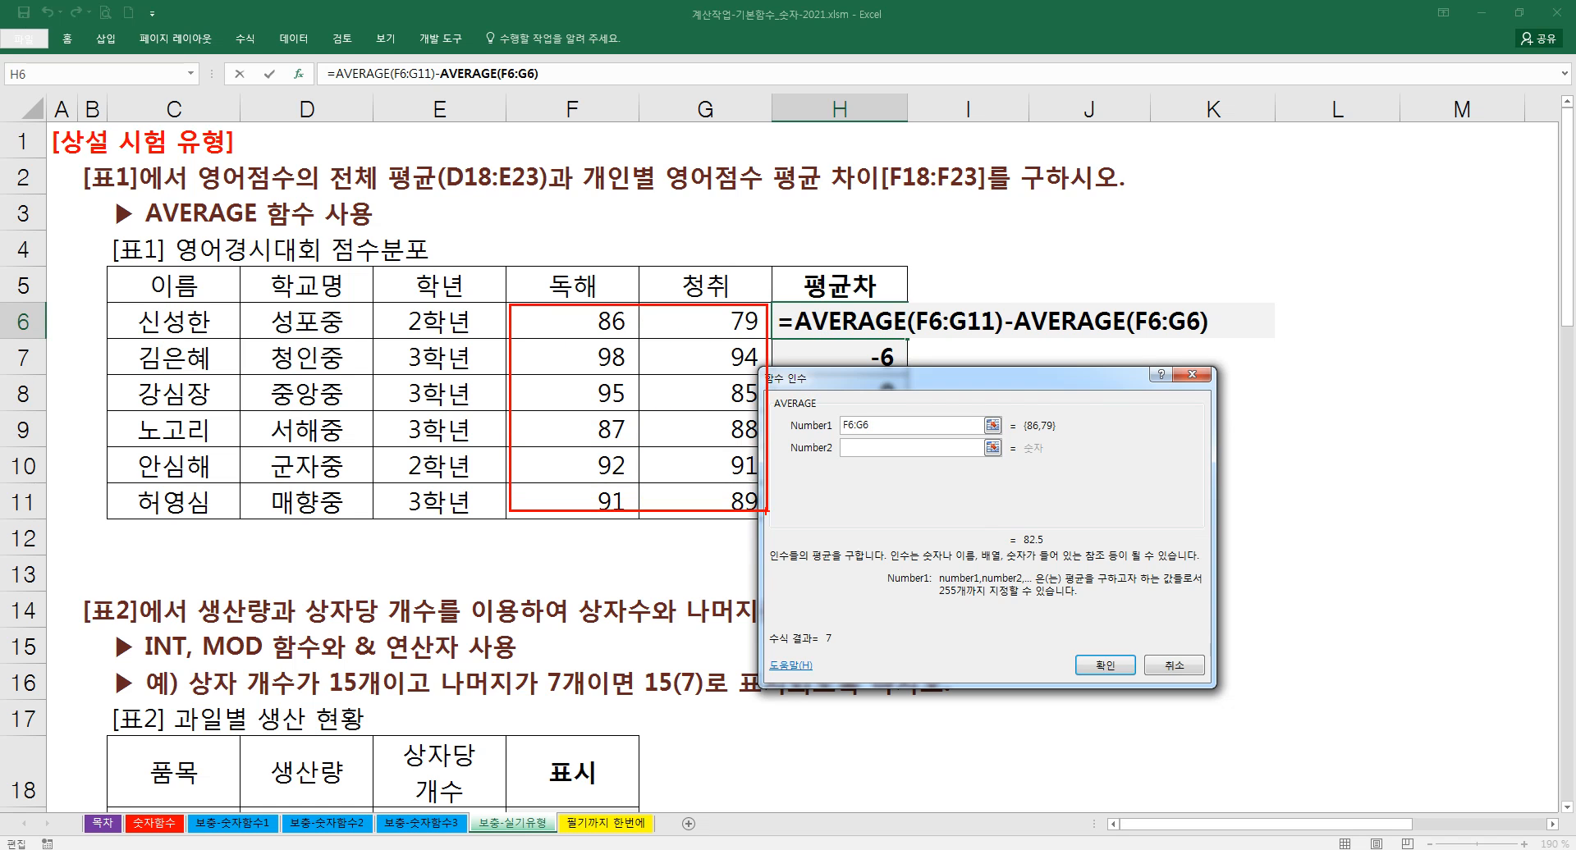
pyautogui.moveTo(603, 316); pyautogui.dragTo(545, 361)
pyautogui.moveTo(668, 322); pyautogui.dragTo(581, 399)
pyautogui.moveTo(706, 355); pyautogui.dragTo(627, 443)
pyautogui.moveTo(720, 408)
pyautogui.mouseDown()
pyautogui.moveTo(670, 462)
pyautogui.moveTo(711, 486)
pyautogui.mouseUp()
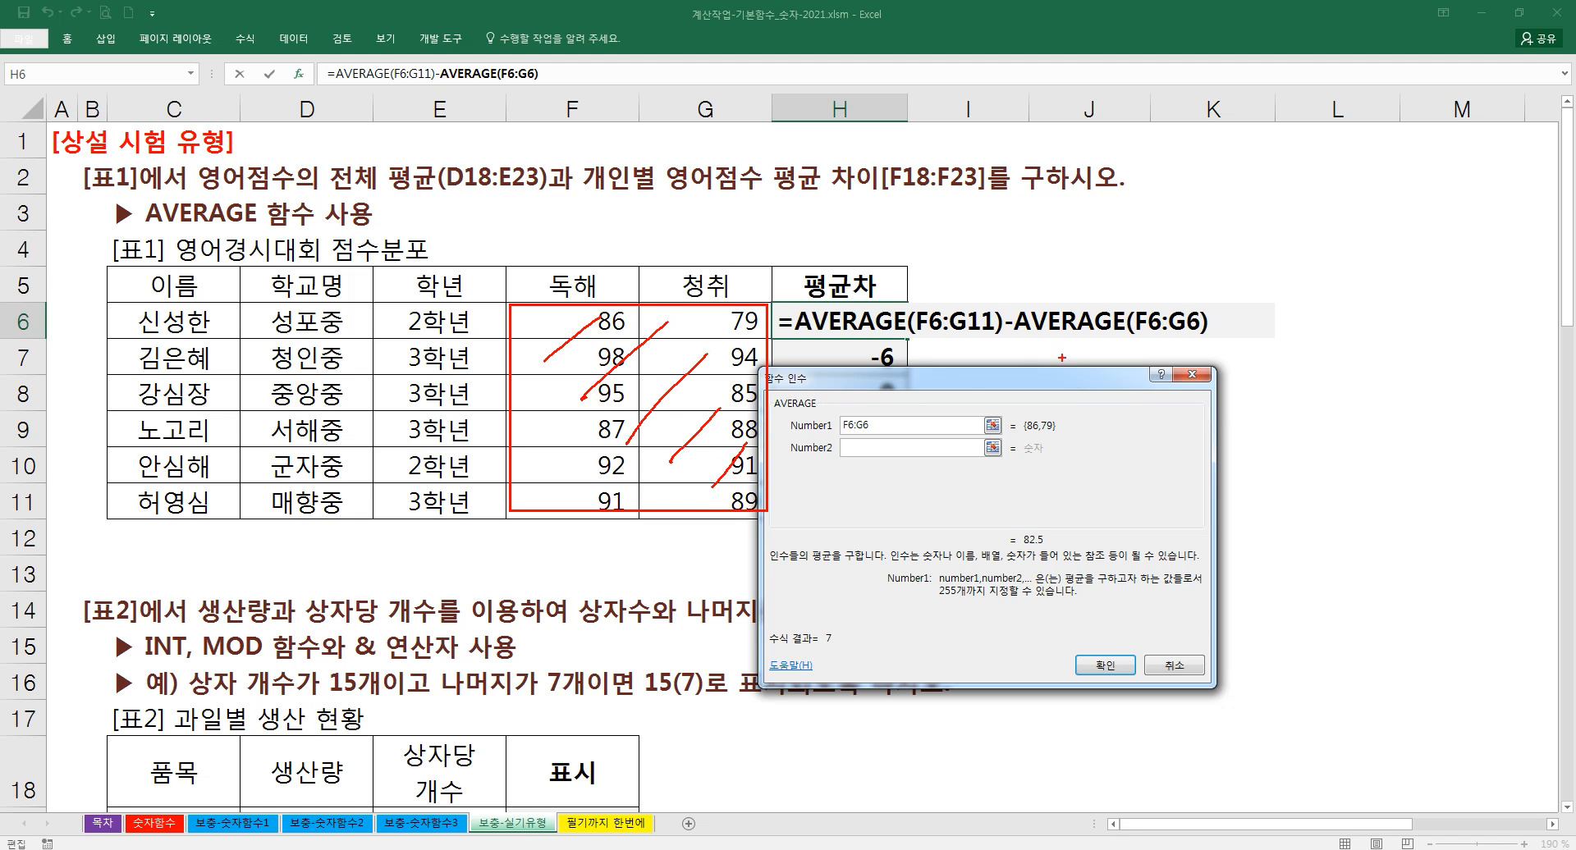
pyautogui.moveTo(1141, 332); pyautogui.dragTo(1210, 332)
pyautogui.moveTo(911, 301); pyautogui.dragTo(1001, 343)
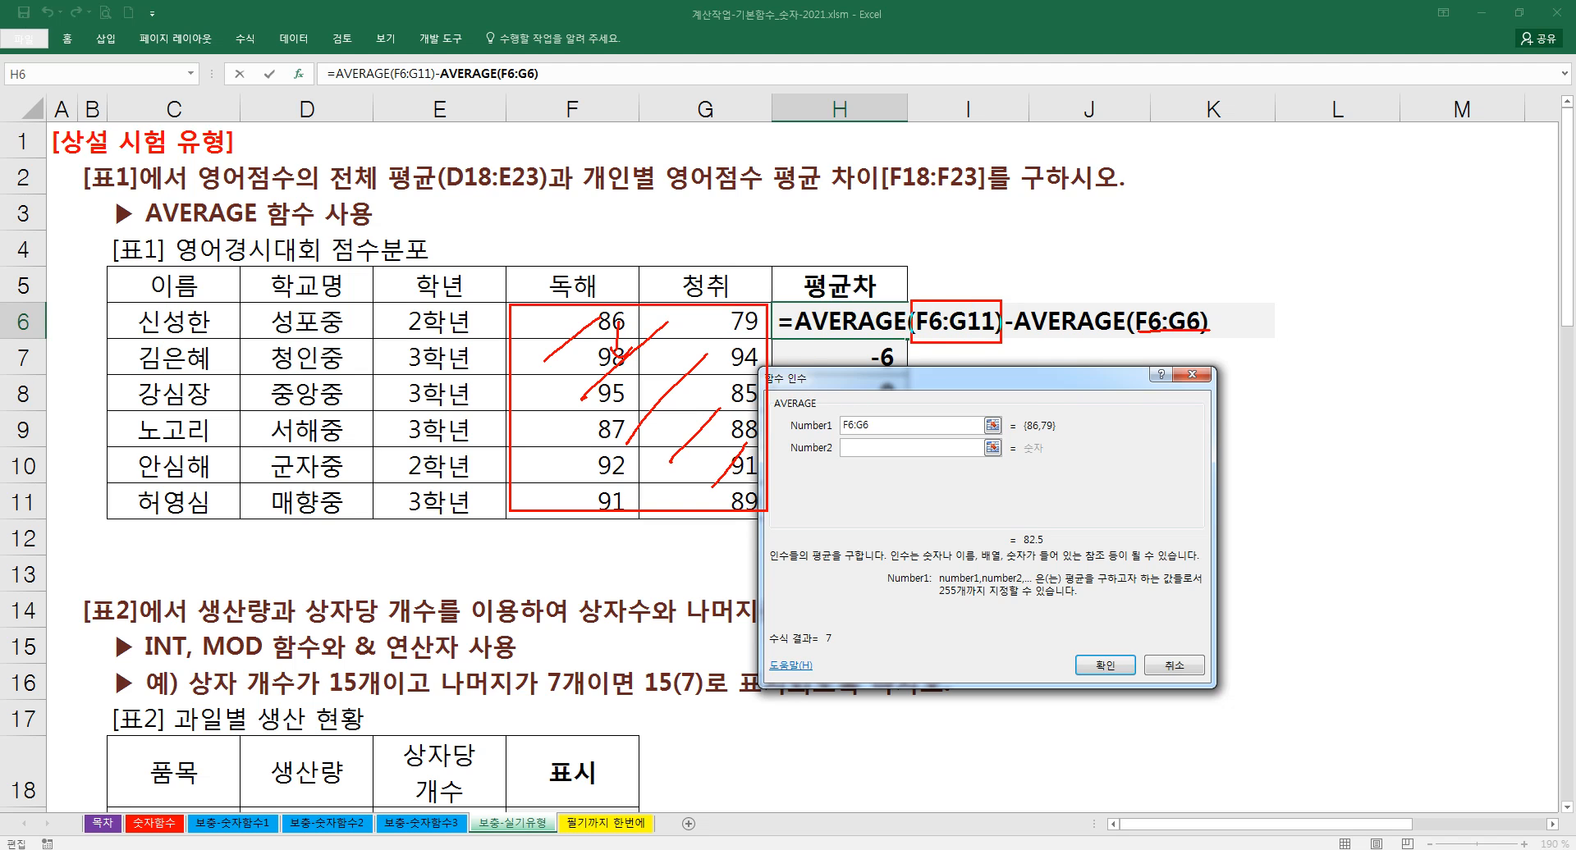
pyautogui.press('Escape')
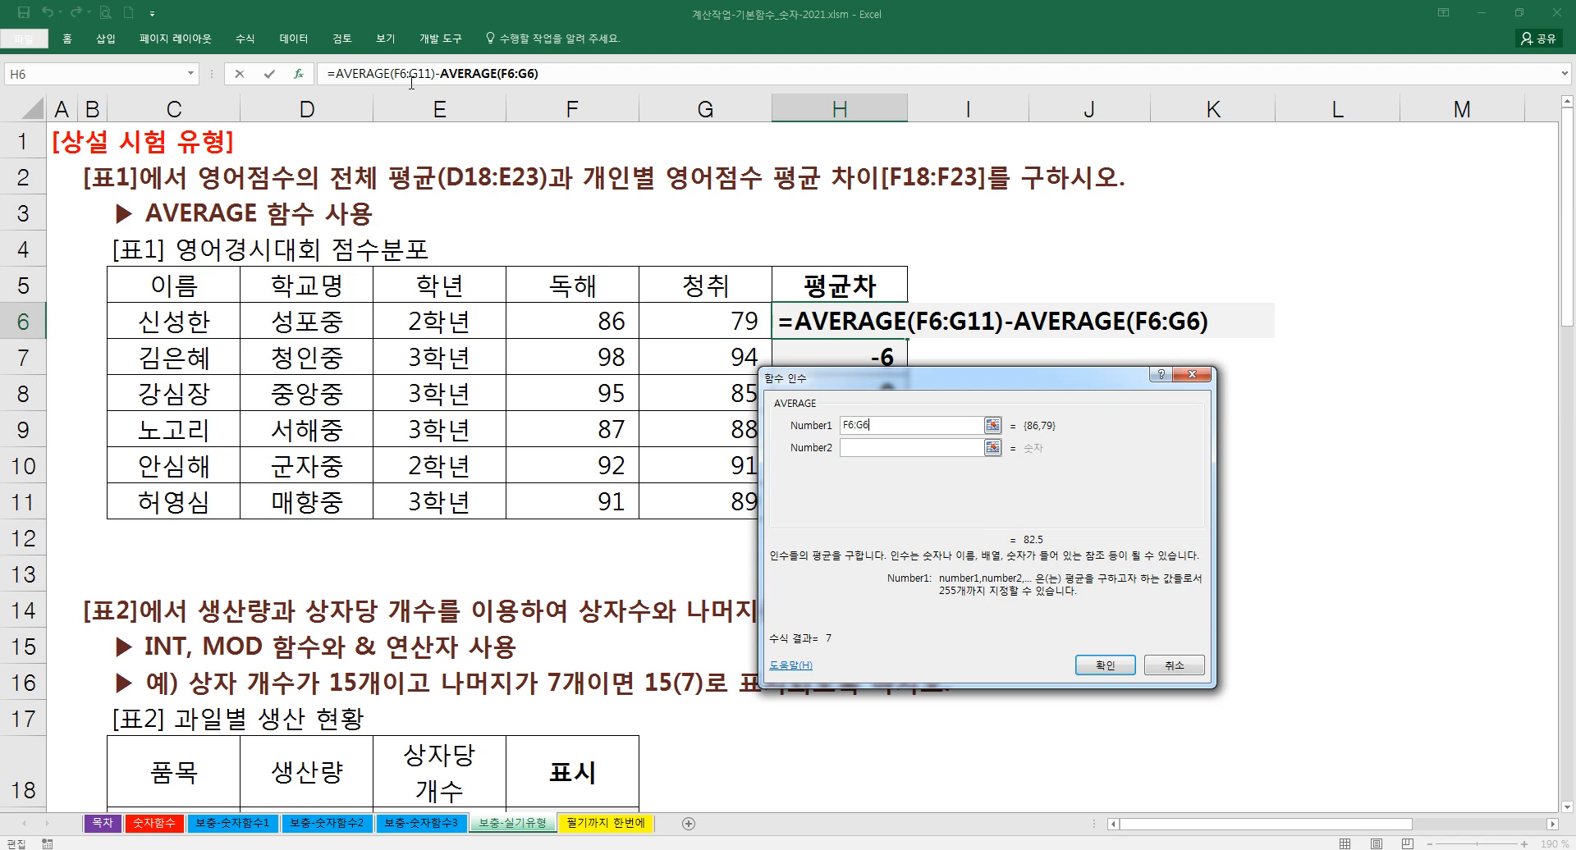
# - Make the F6:G11 reference absolute ($F$6:$G$11) in the H6 formula and copy the formula down through H11
pyautogui.click(405, 77)
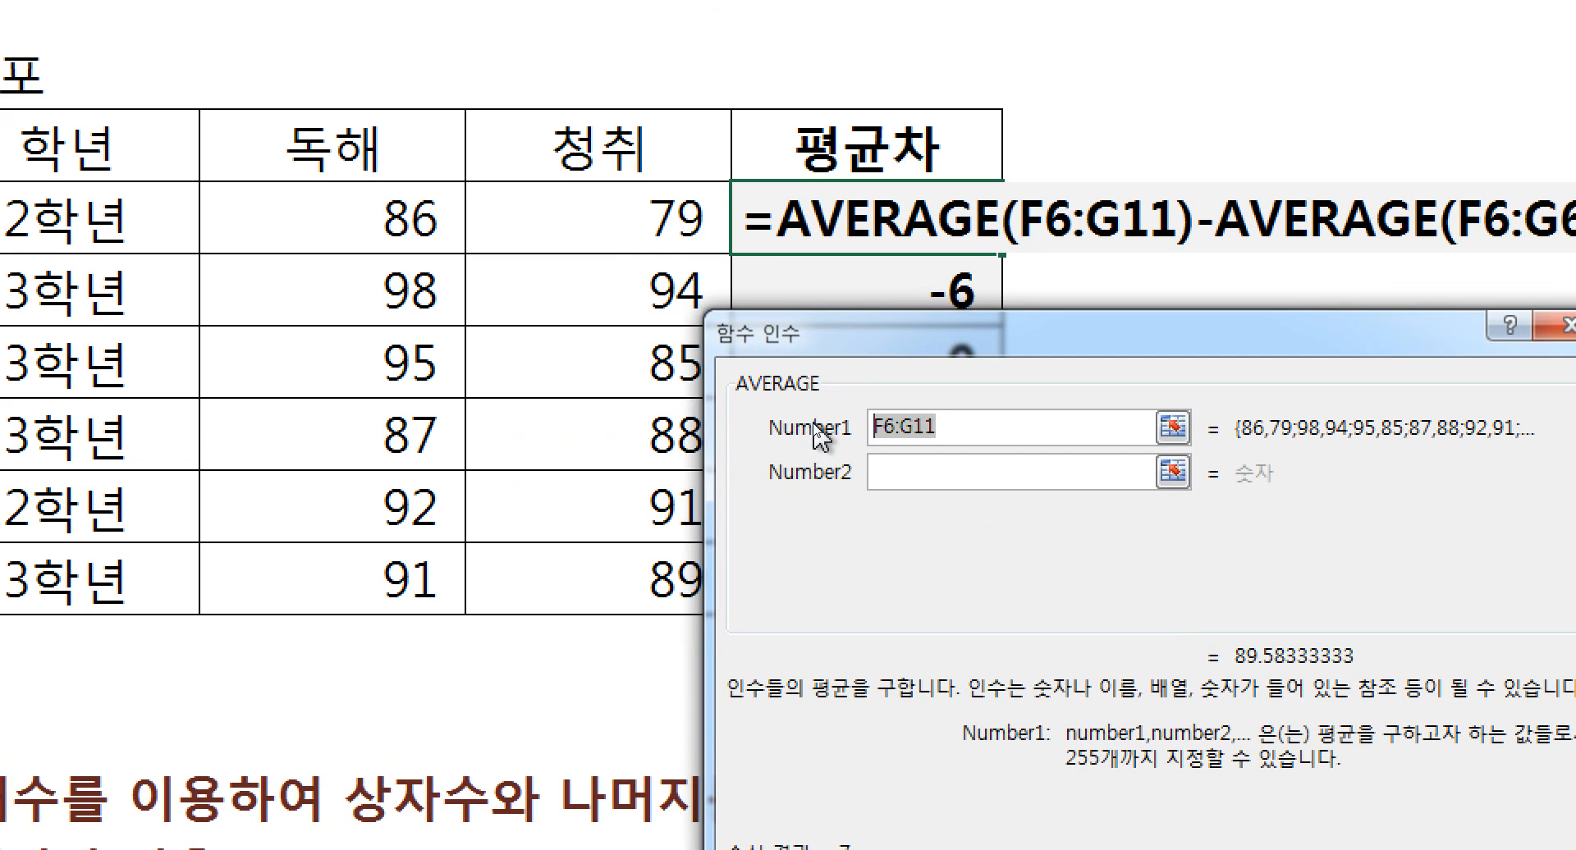
pyautogui.press('F4')
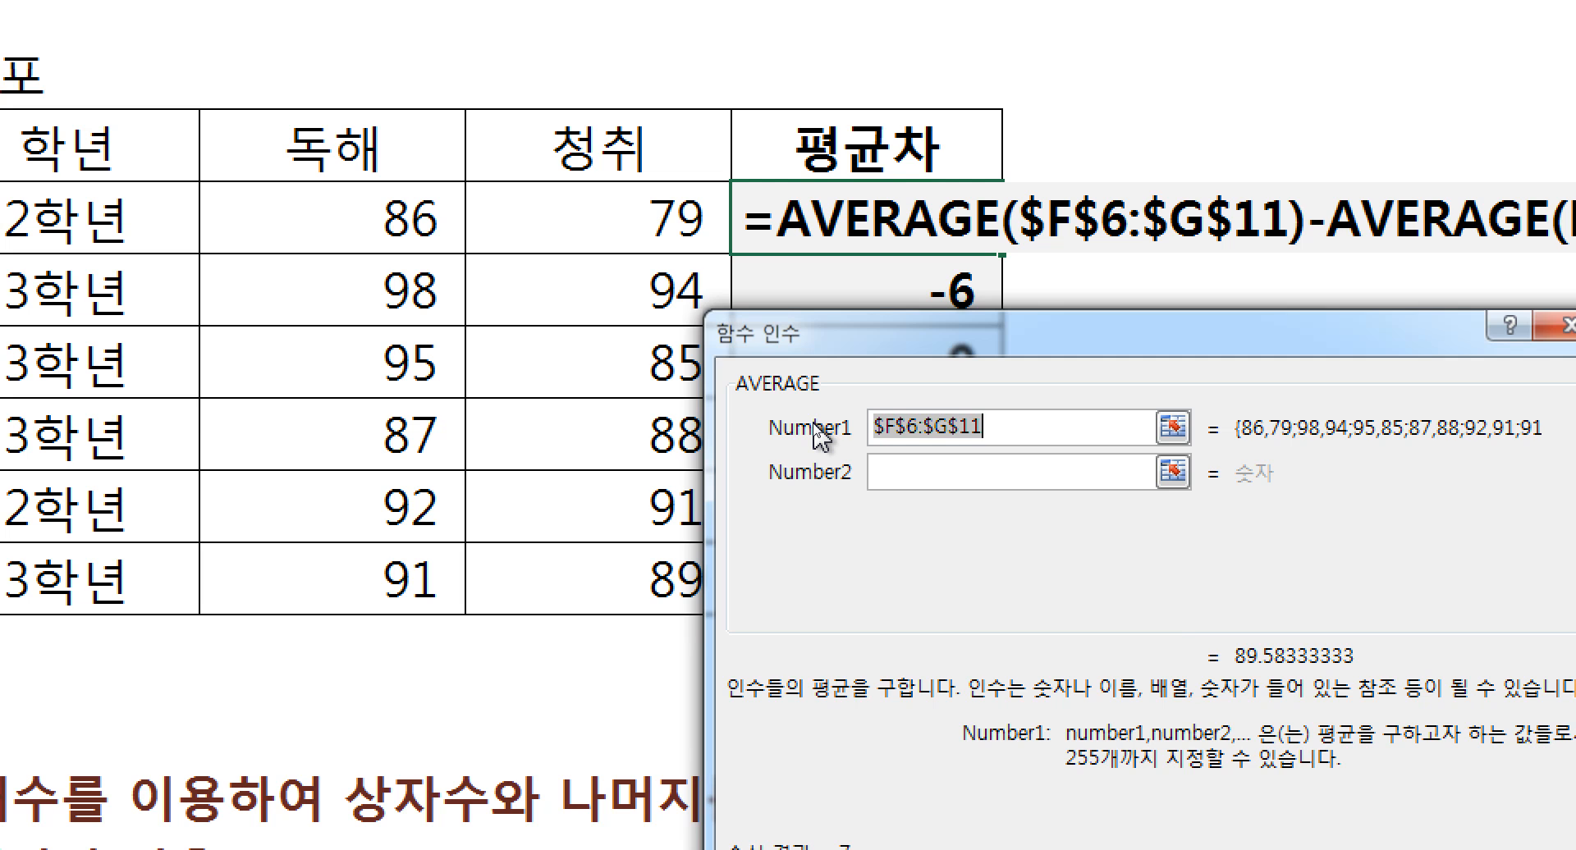
pyautogui.press('Return')
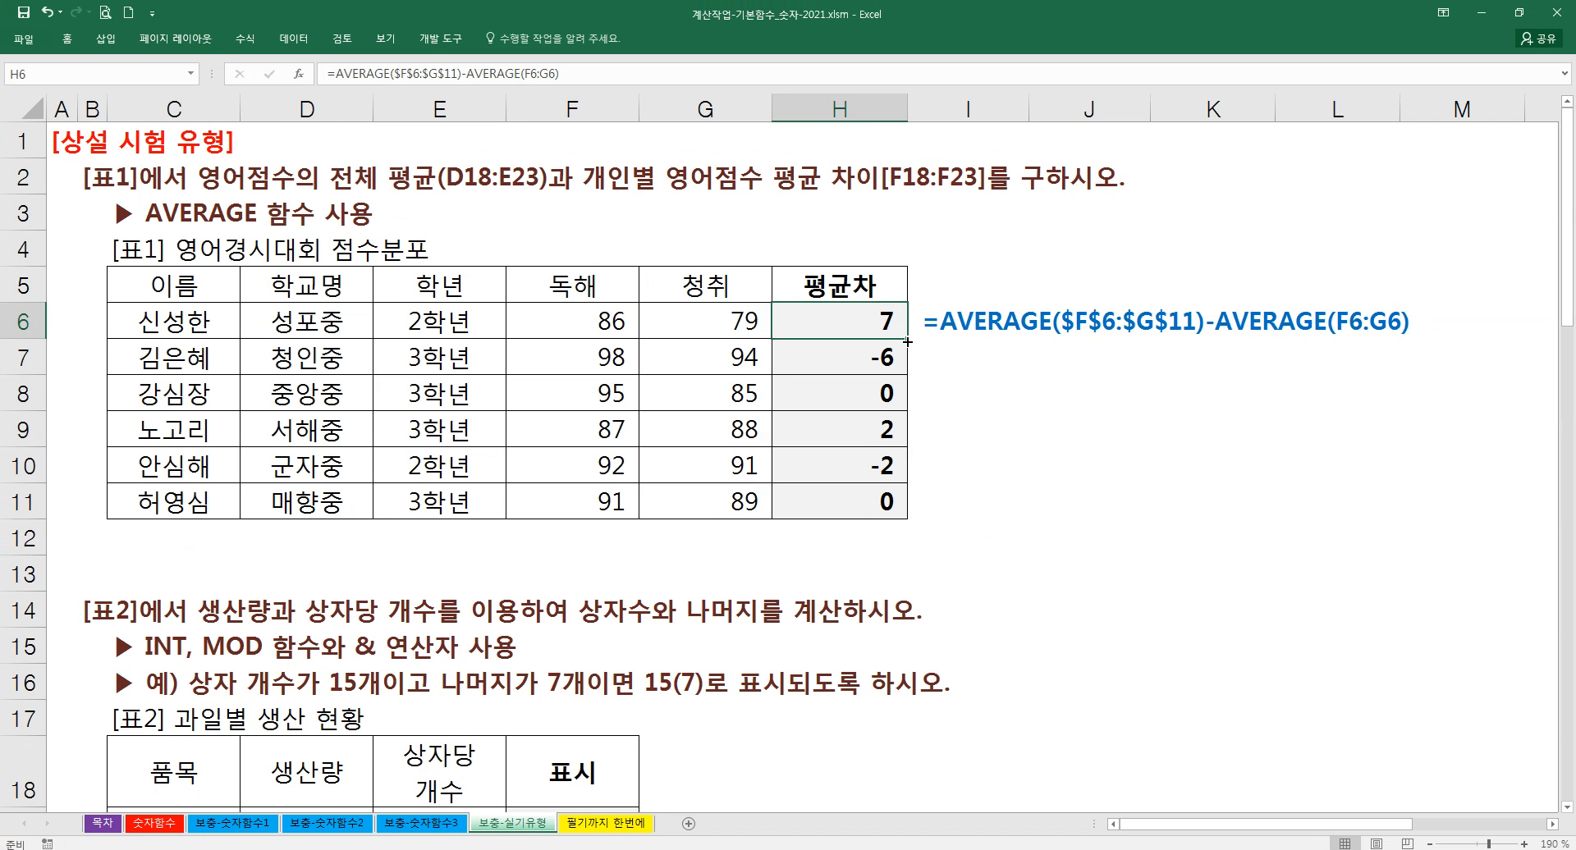
pyautogui.moveTo(1003, 255); pyautogui.dragTo(1002, 566)
pyautogui.moveTo(907, 495); pyautogui.dragTo(907, 510)
pyautogui.click(857, 327)
pyautogui.click(848, 345)
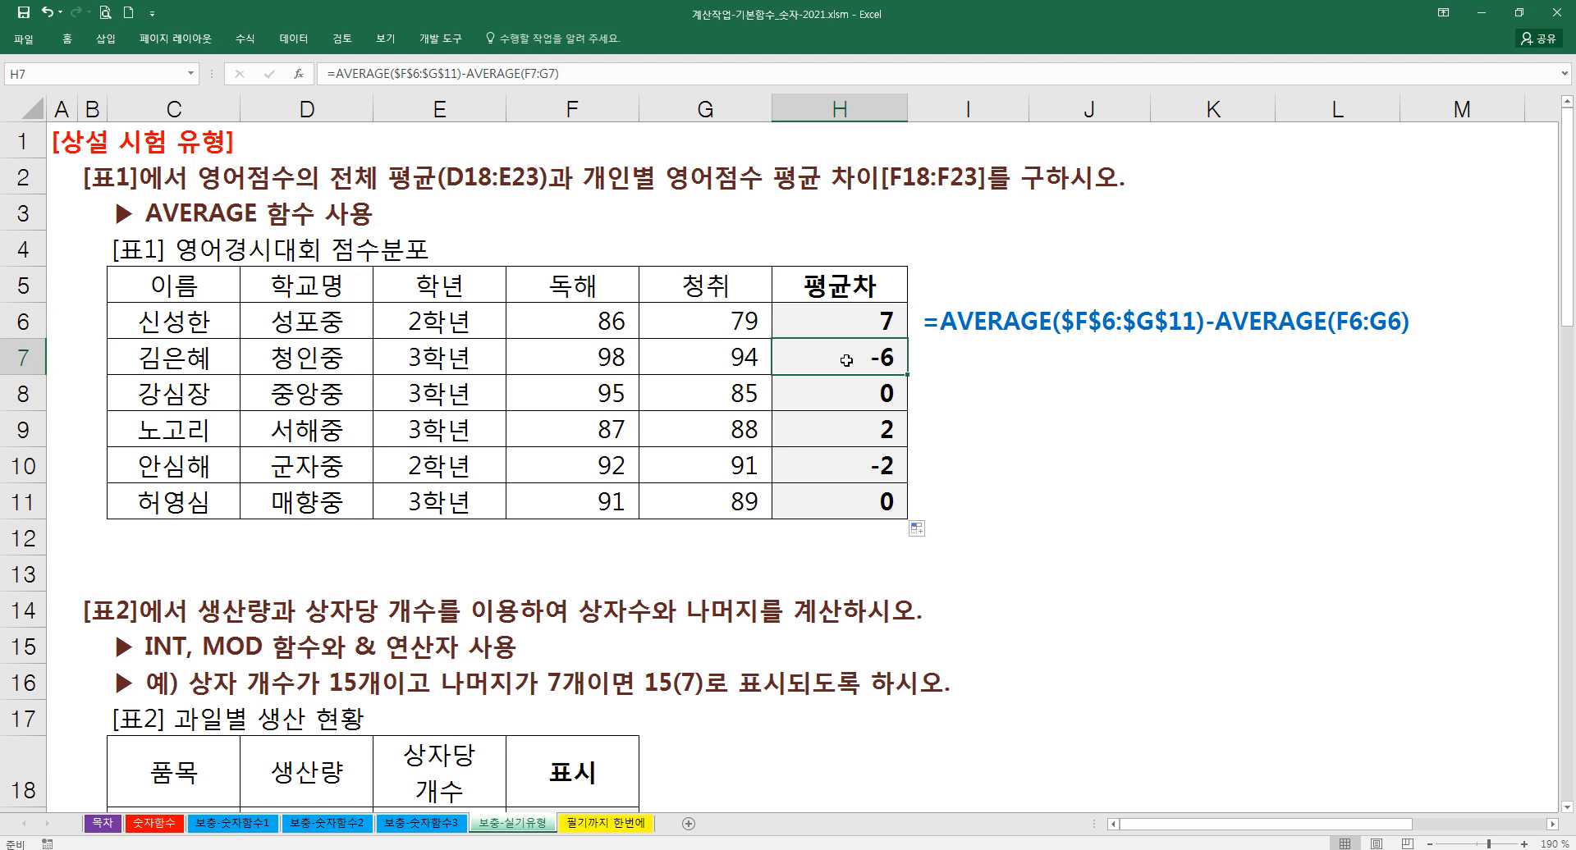
pyautogui.click(847, 316)
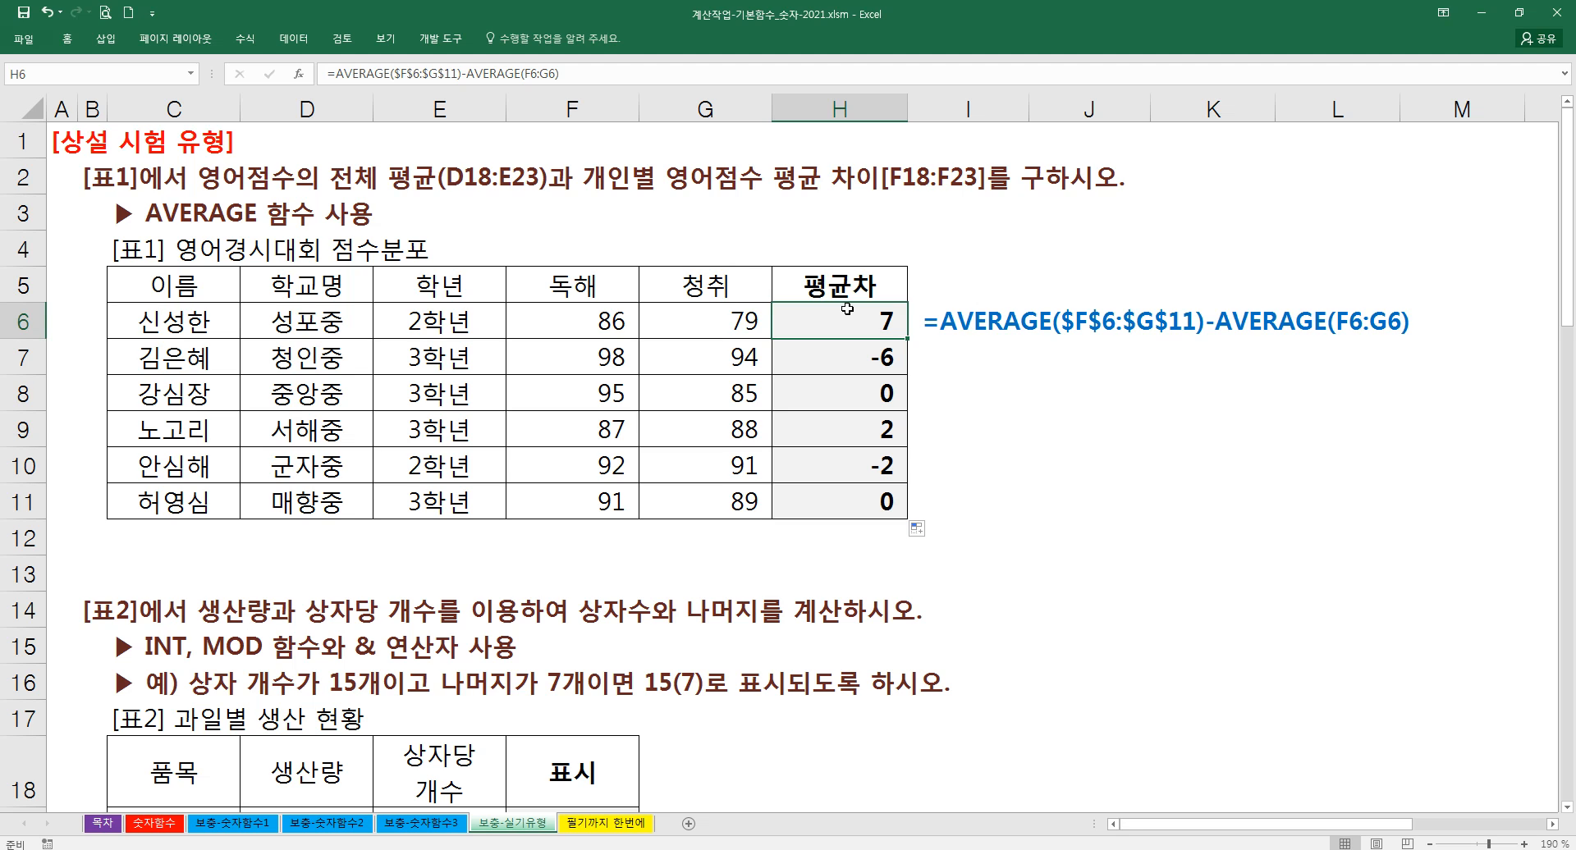
pyautogui.click(865, 356)
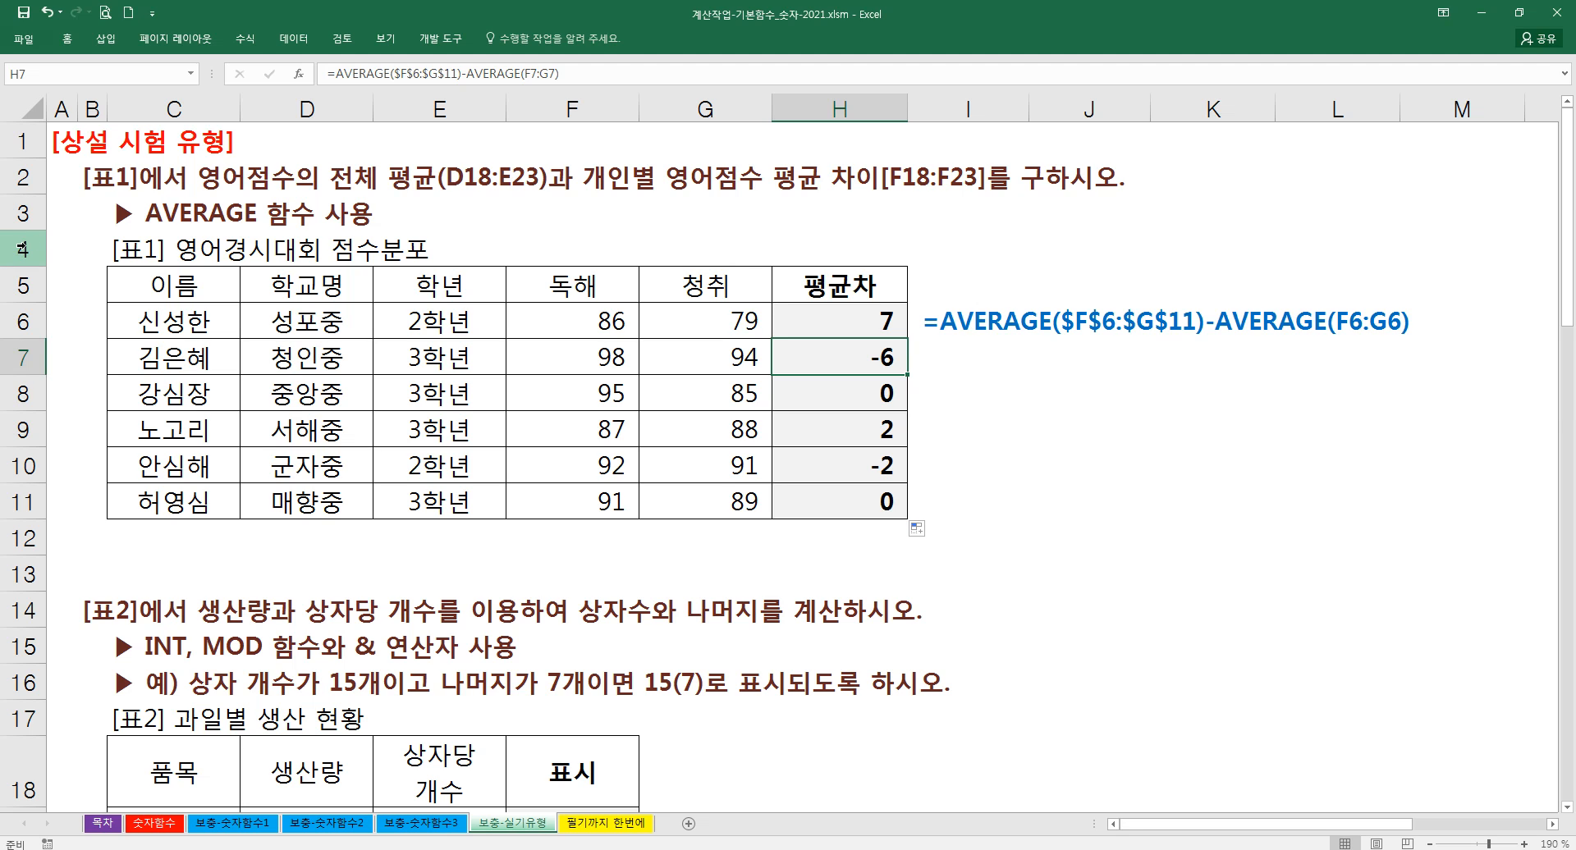
# - Write the note "참고 : 개인별 영어점수 평균과 영어 점수의 전체 평균" in cell F3
pyautogui.click(548, 220)
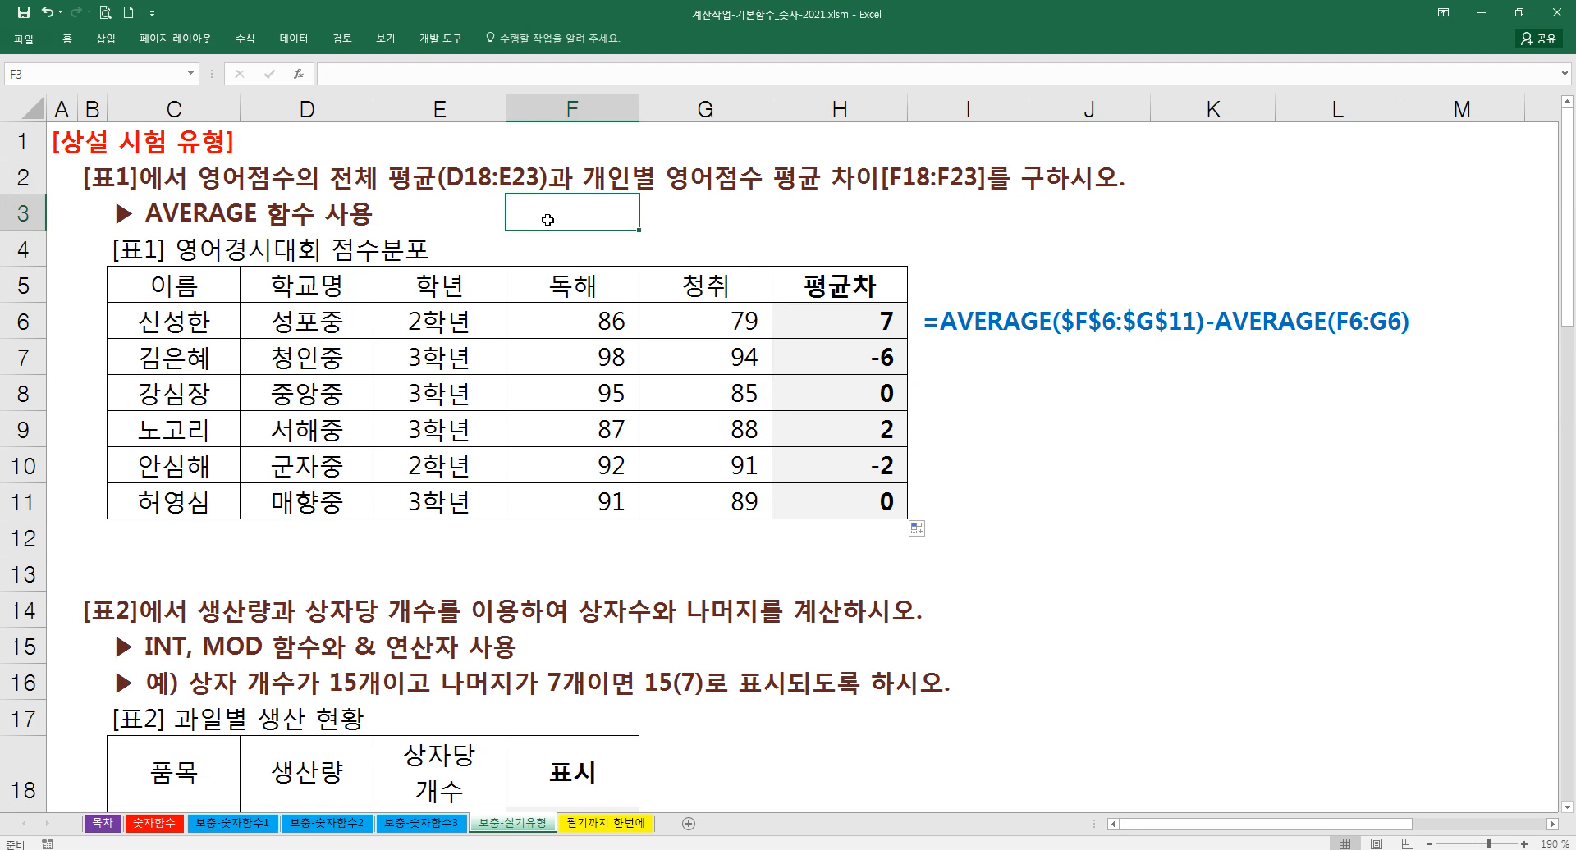
pyautogui.write('CKAR')
pyautogui.press('BackSpace')
pyautogui.press('BackSpace')
pyautogui.press('BackSpace')
pyautogui.write('차')
pyautogui.press('BackSpace')
pyautogui.press('BackSpace')
pyautogui.write('참')
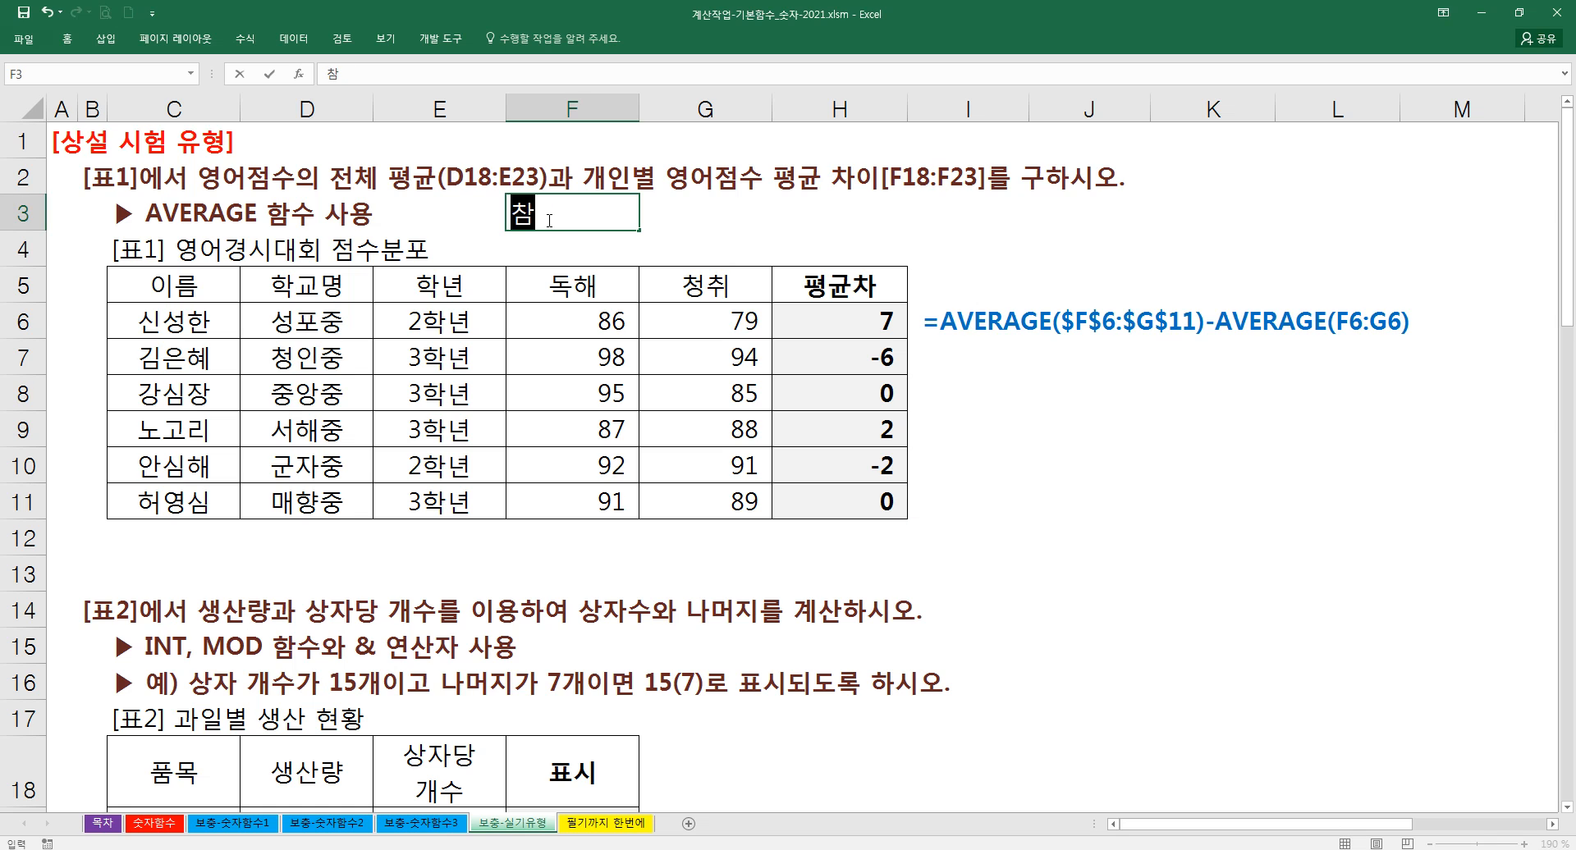
pyautogui.write('고 : 개인별 영어점수 평ㄱ')
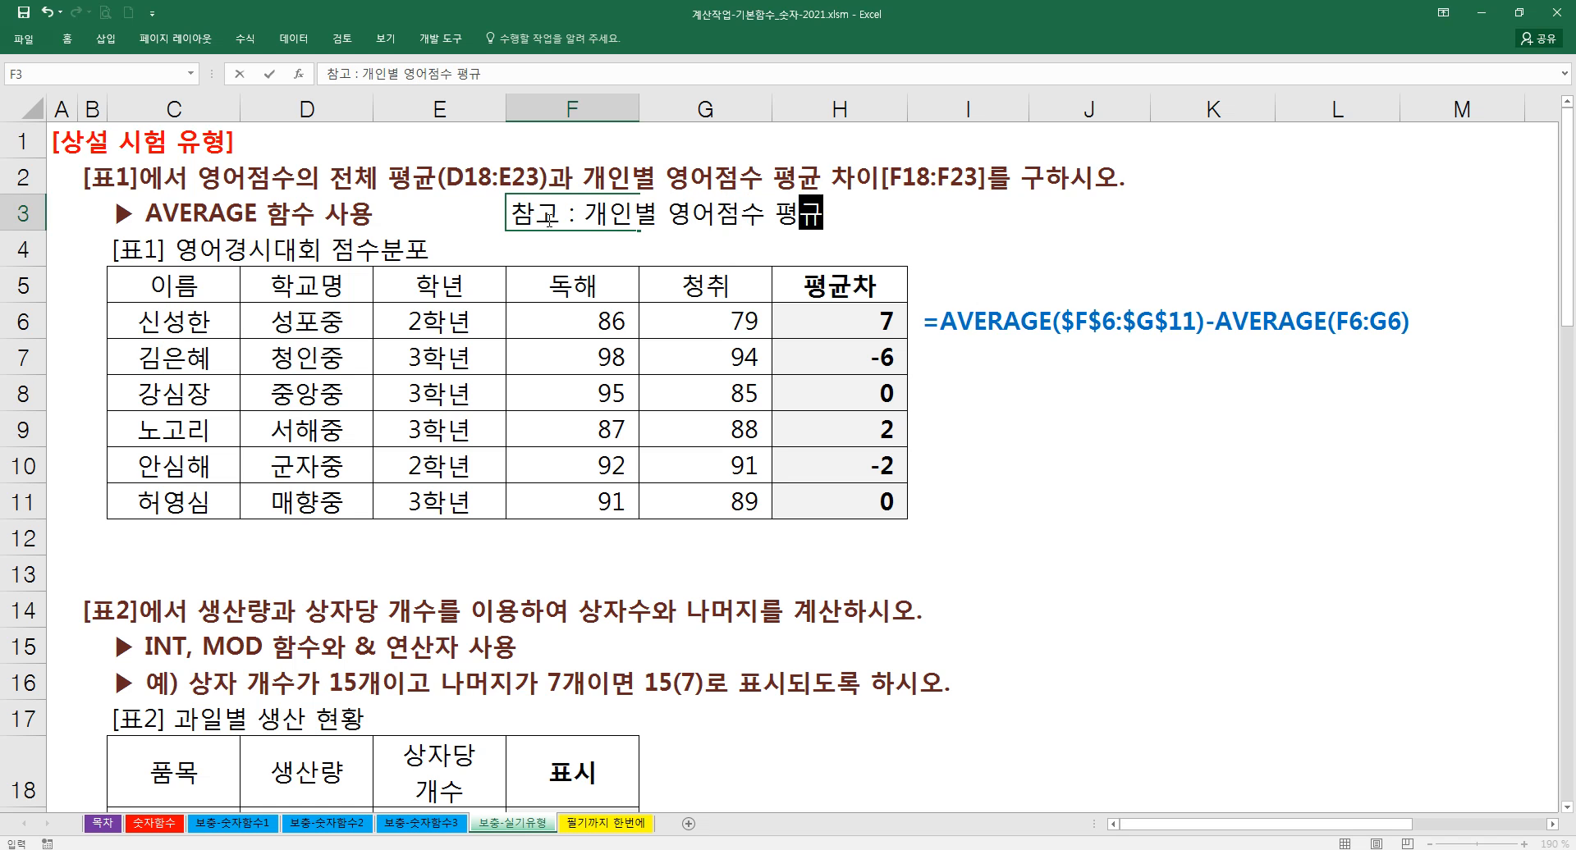
pyautogui.write('균과')
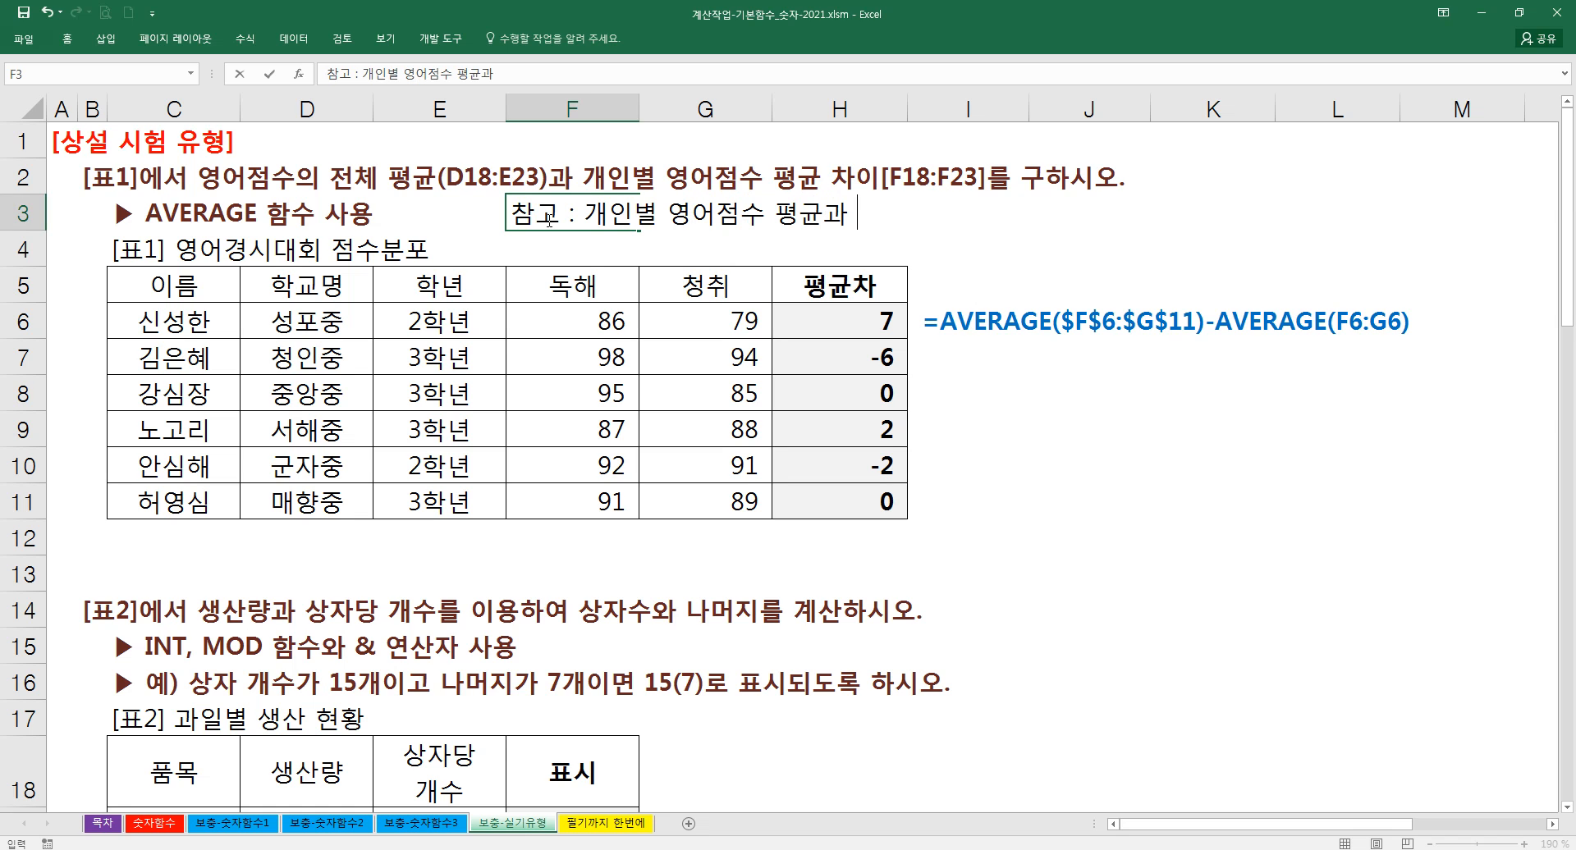
pyautogui.write('영어 점수')
pyautogui.write('의 전체 평균')
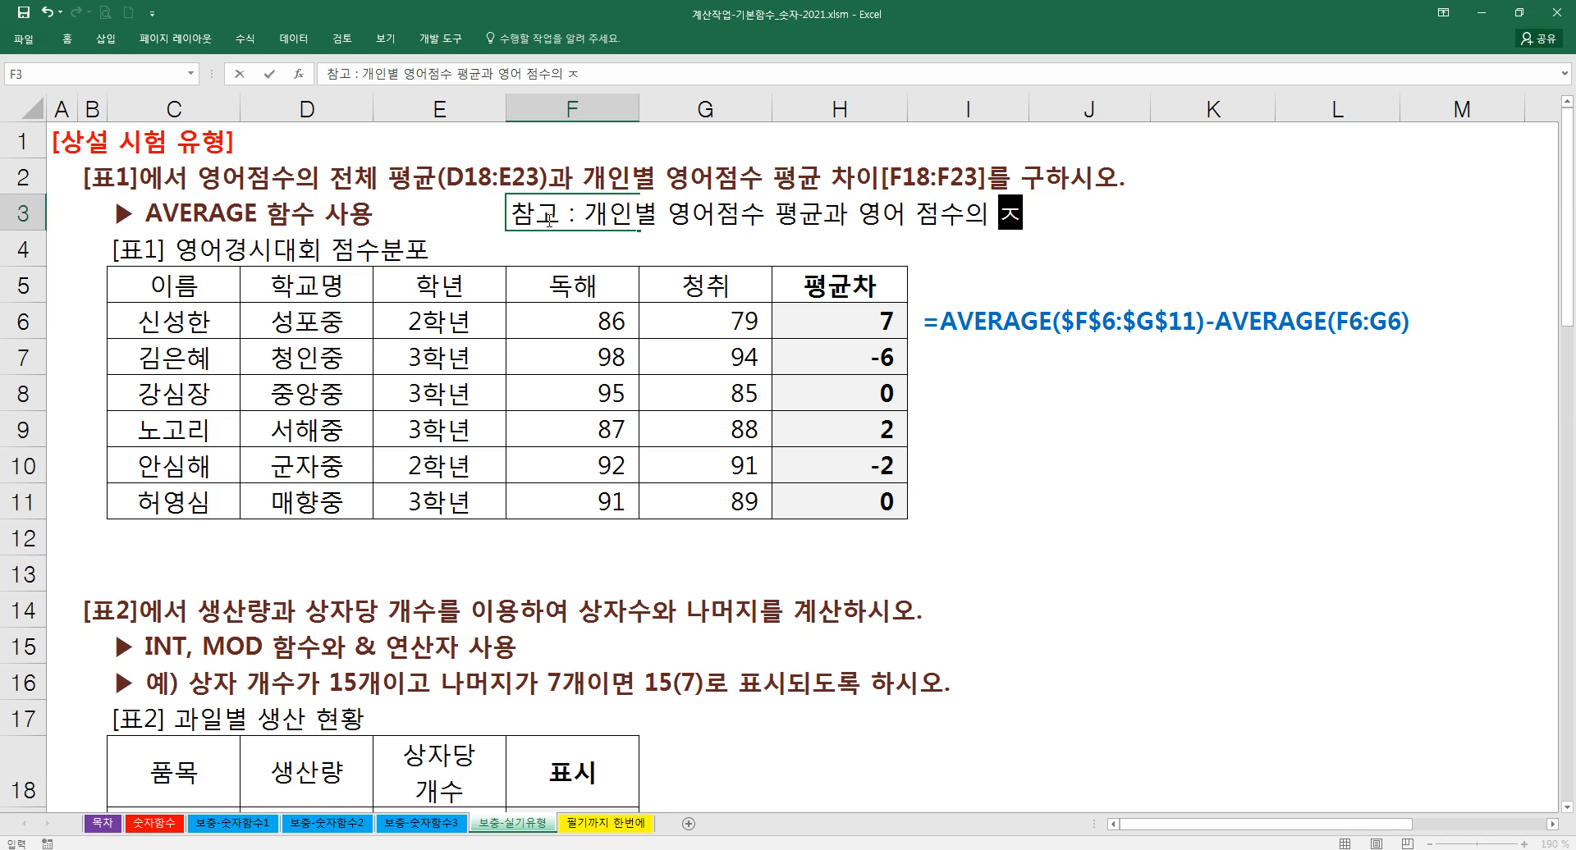
# - Complete the F3 note by adding "(D18:E23) 차이" at its end
pyautogui.write('(')
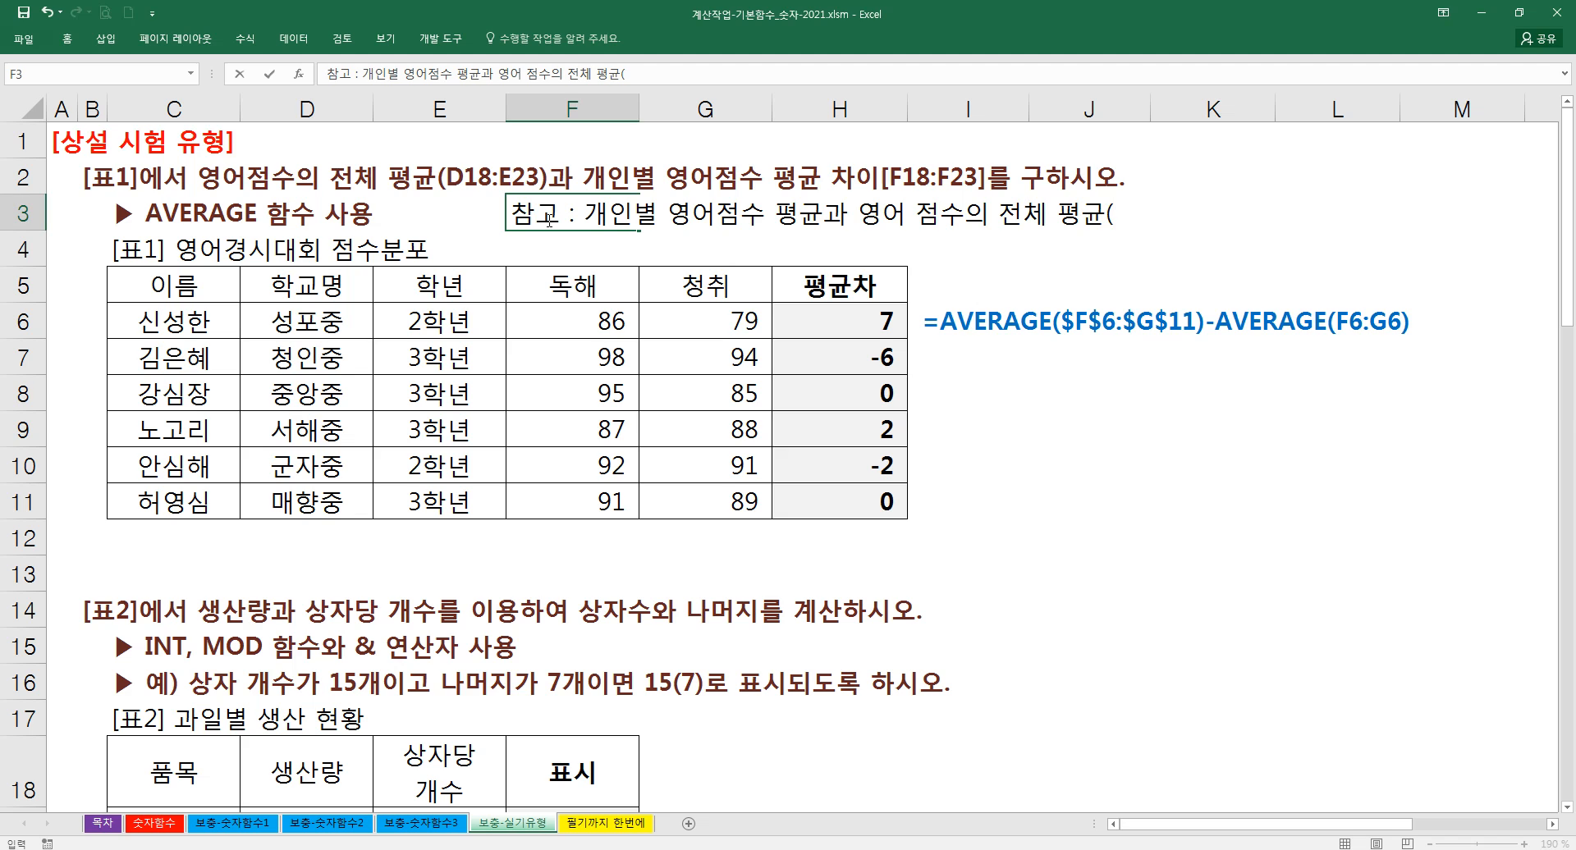
pyautogui.write('d18')
pyautogui.press('BackSpace')
pyautogui.press('BackSpace')
pyautogui.press('BackSpace')
pyautogui.write('D18')
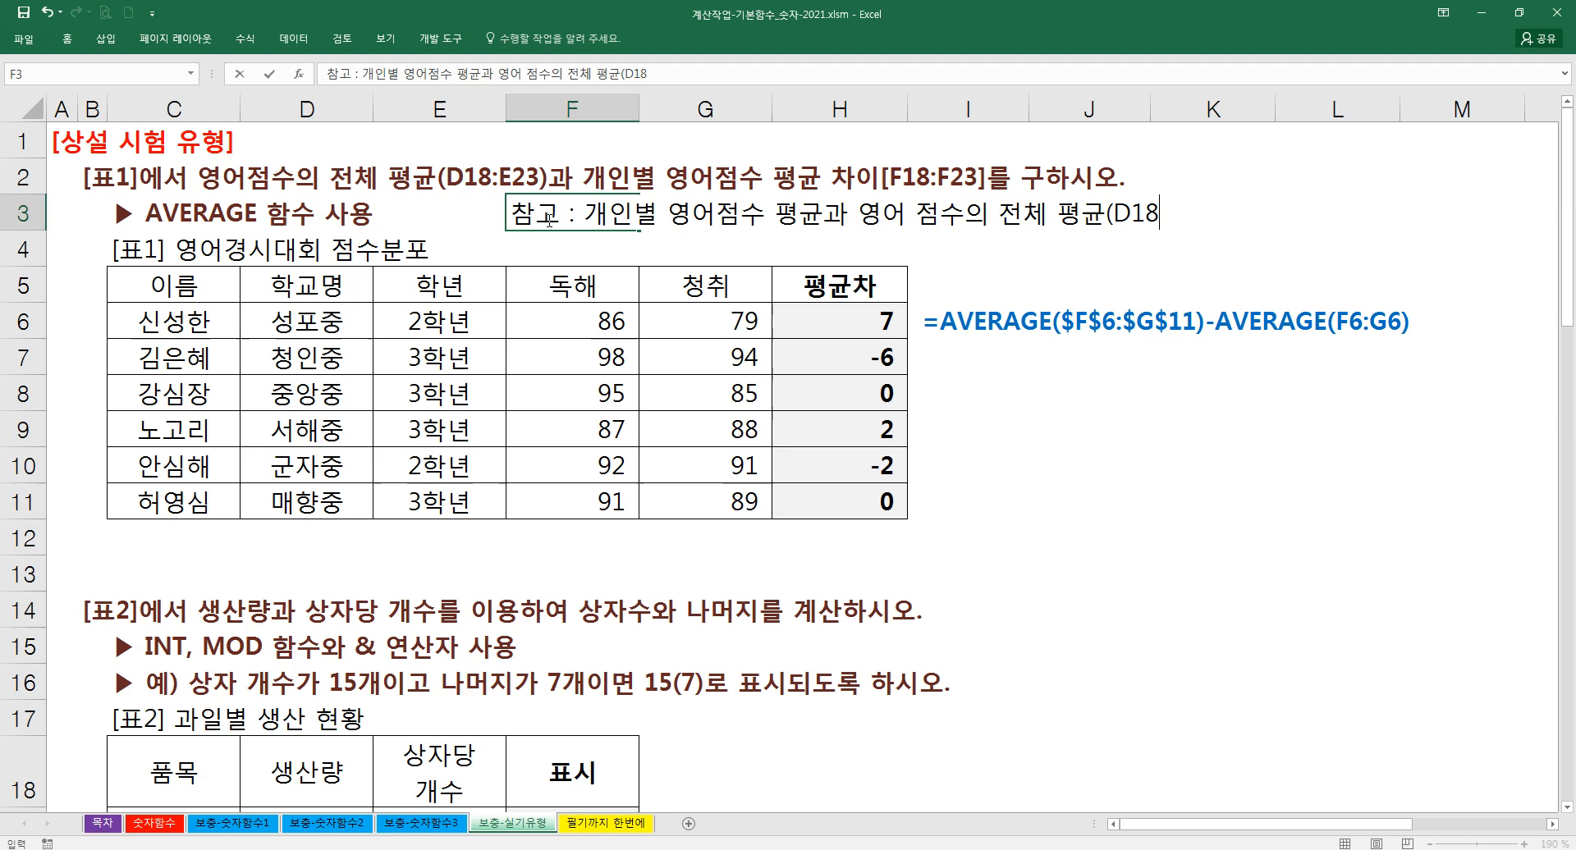
pyautogui.write(':e23')
pyautogui.press('BackSpace')
pyautogui.press('BackSpace')
pyautogui.press('BackSpace')
pyautogui.press('BackSpace')
pyautogui.write(':E23)')
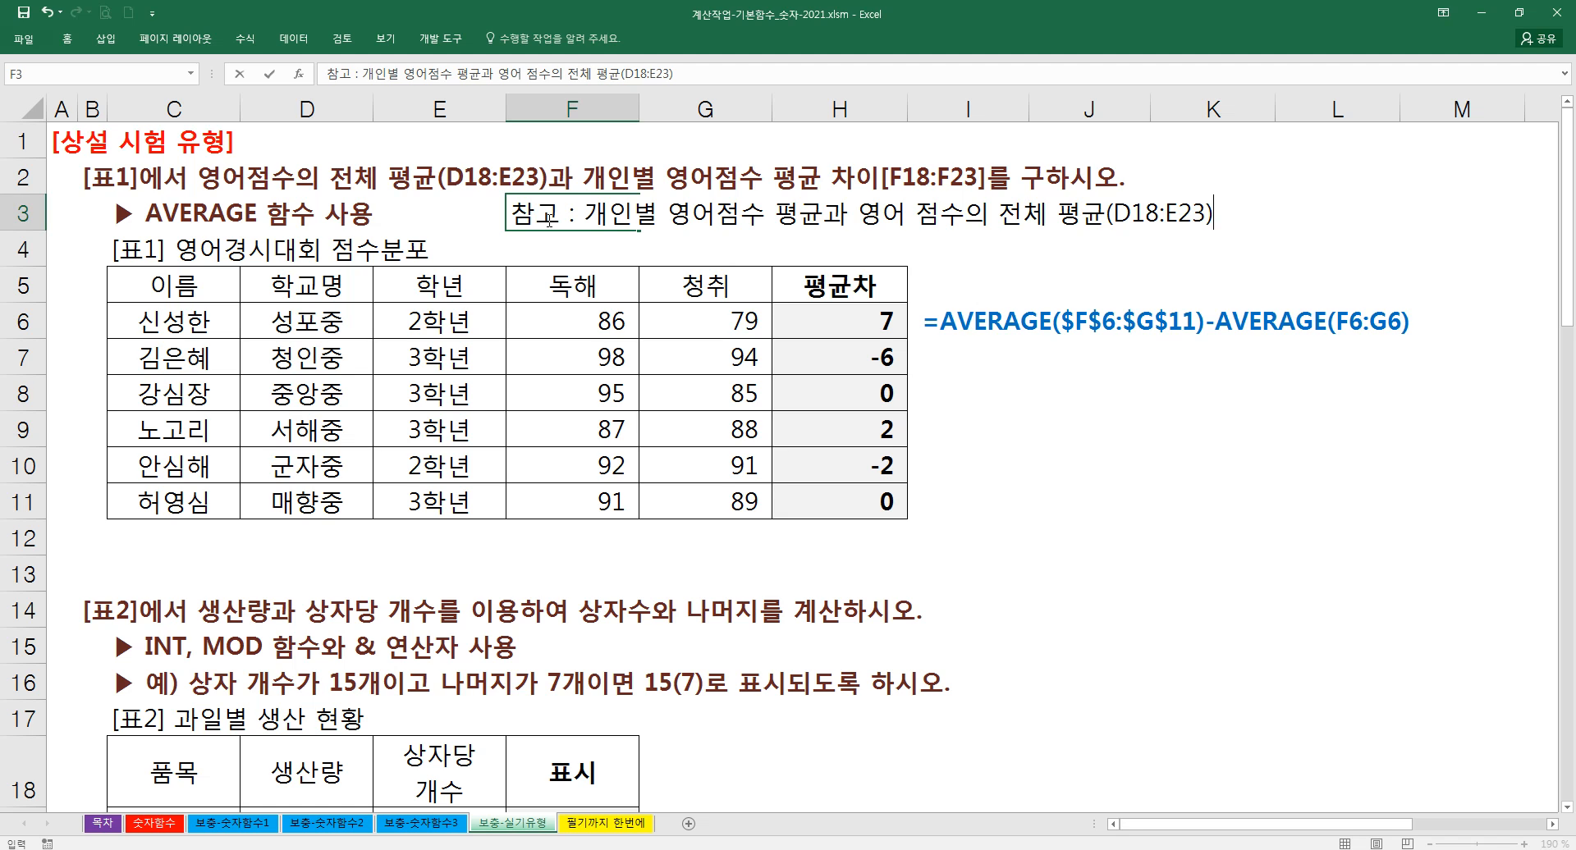
pyautogui.write(' CKDL')
pyautogui.press('BackSpace')
pyautogui.press('BackSpace')
pyautogui.press('BackSpace')
pyautogui.press('BackSpace')
pyautogui.write('차이')
pyautogui.press('Return')
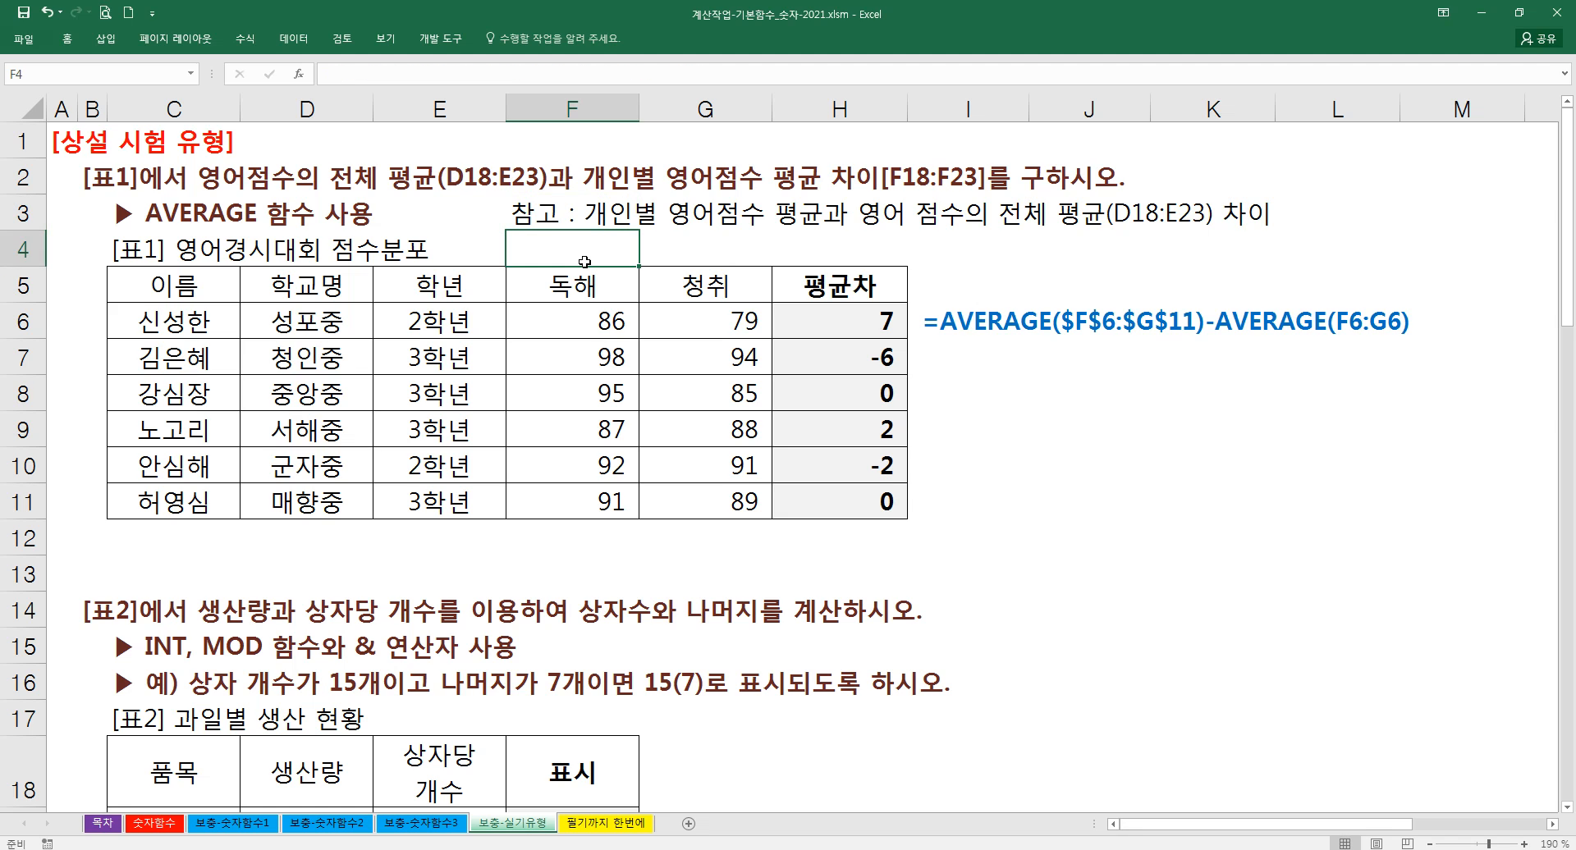
# - Move the "참고" note from F3 to C13 and insert a blank row above the 표2 task heading in row 14
pyautogui.click(553, 224)
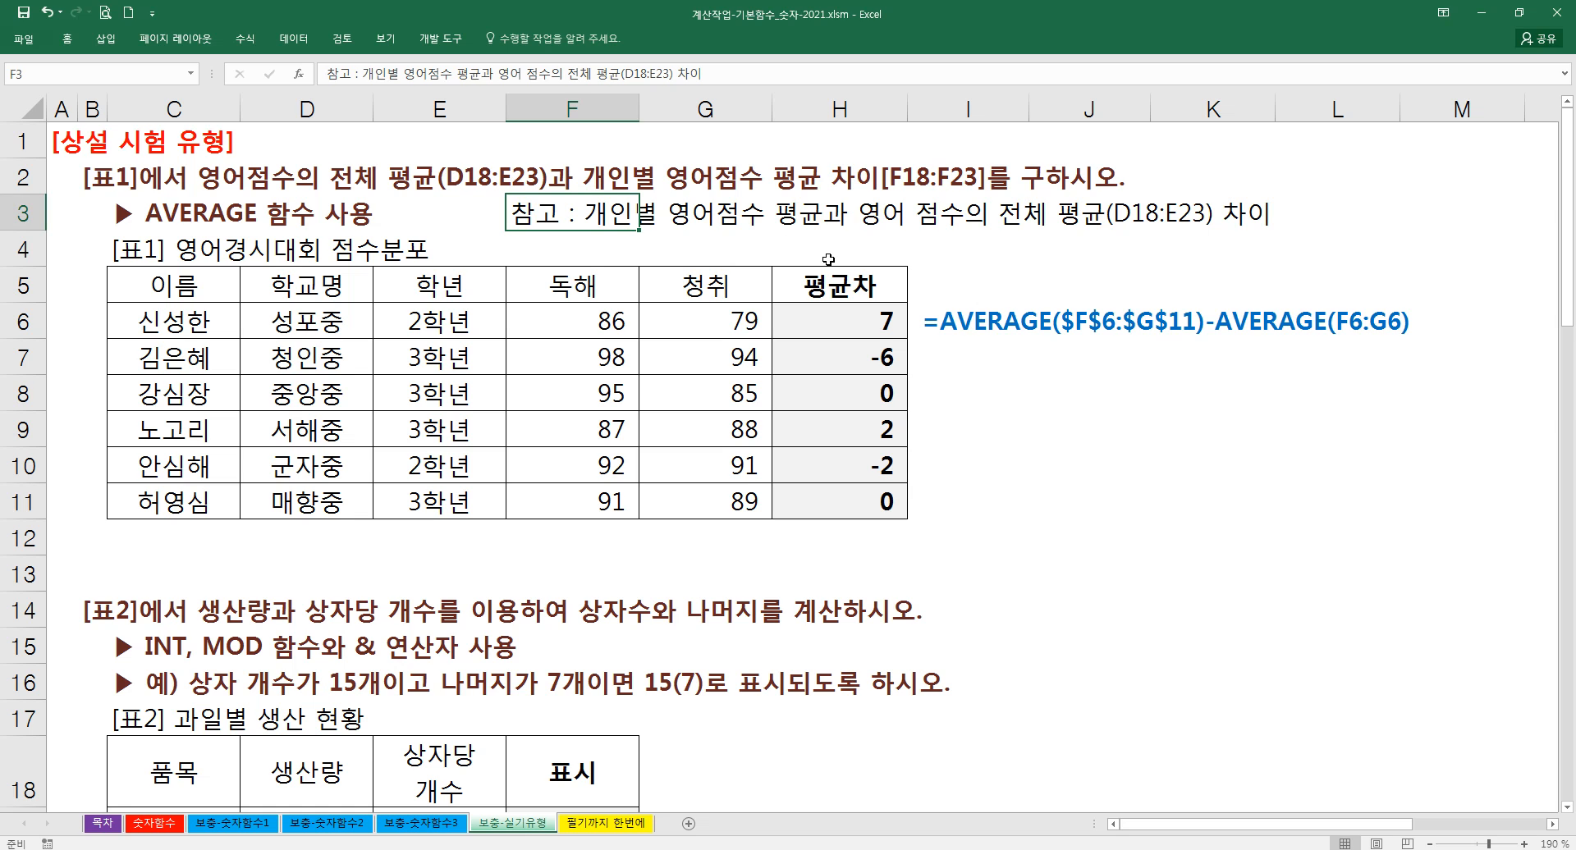
pyautogui.moveTo(608, 219); pyautogui.dragTo(1261, 232)
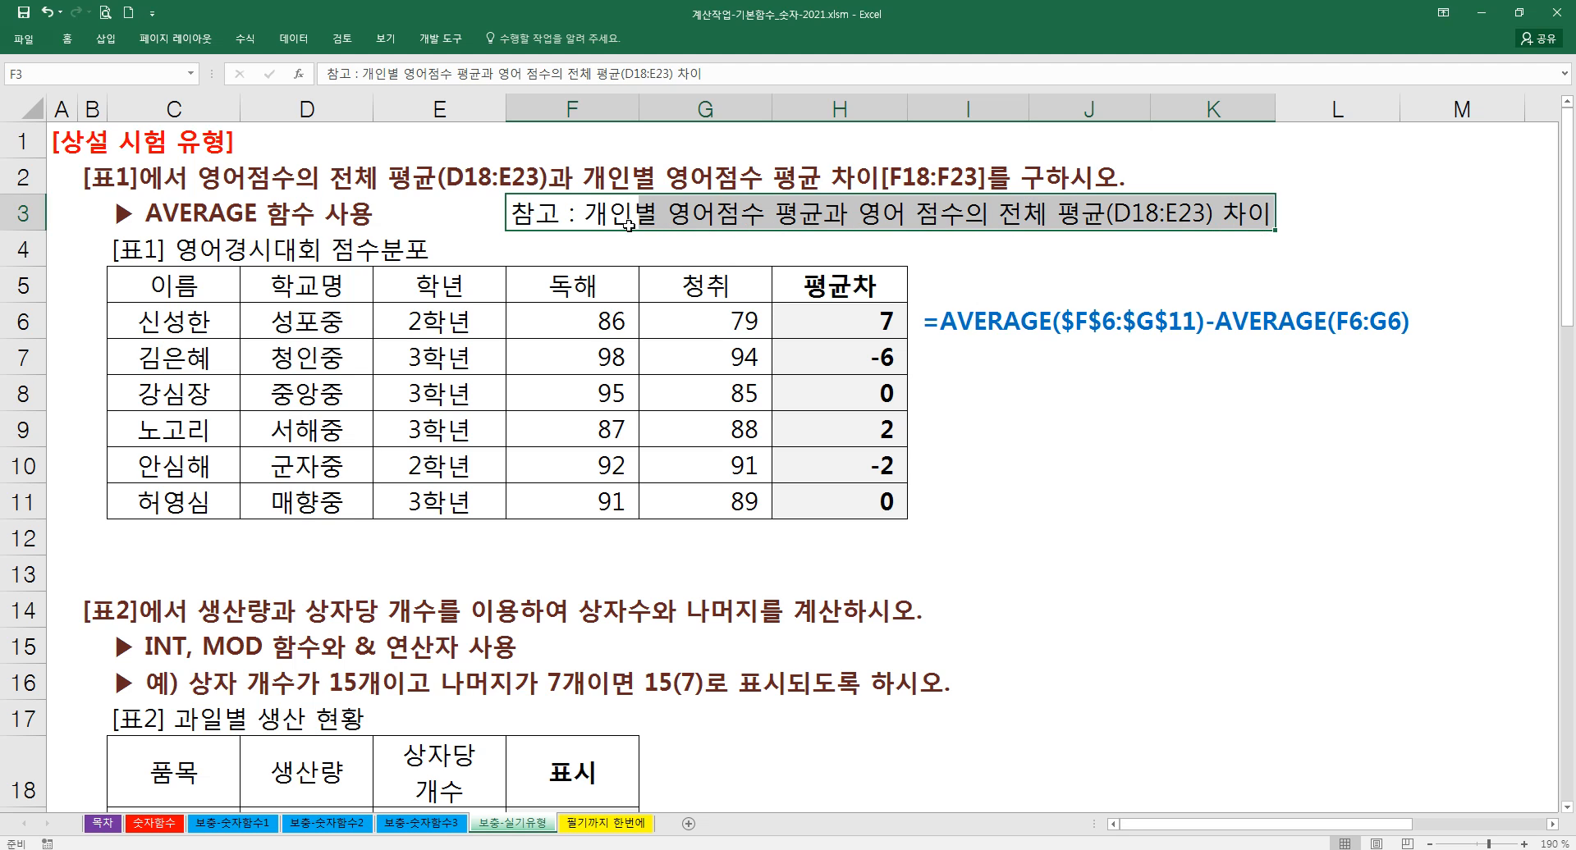
pyautogui.moveTo(611, 233); pyautogui.dragTo(197, 565)
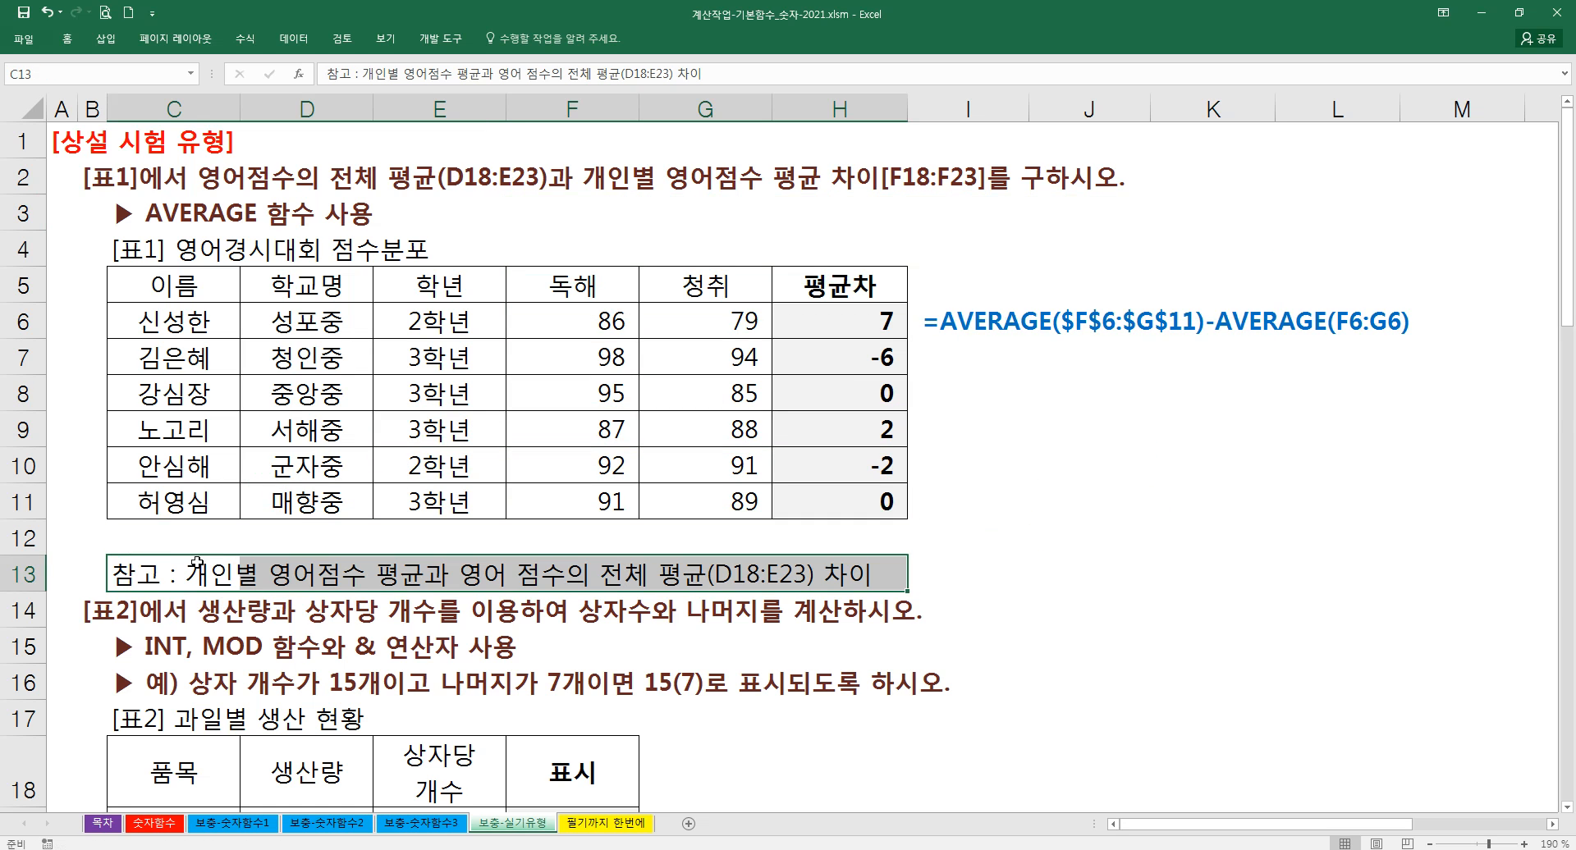
pyautogui.rightClick(25, 610)
pyautogui.click(87, 505)
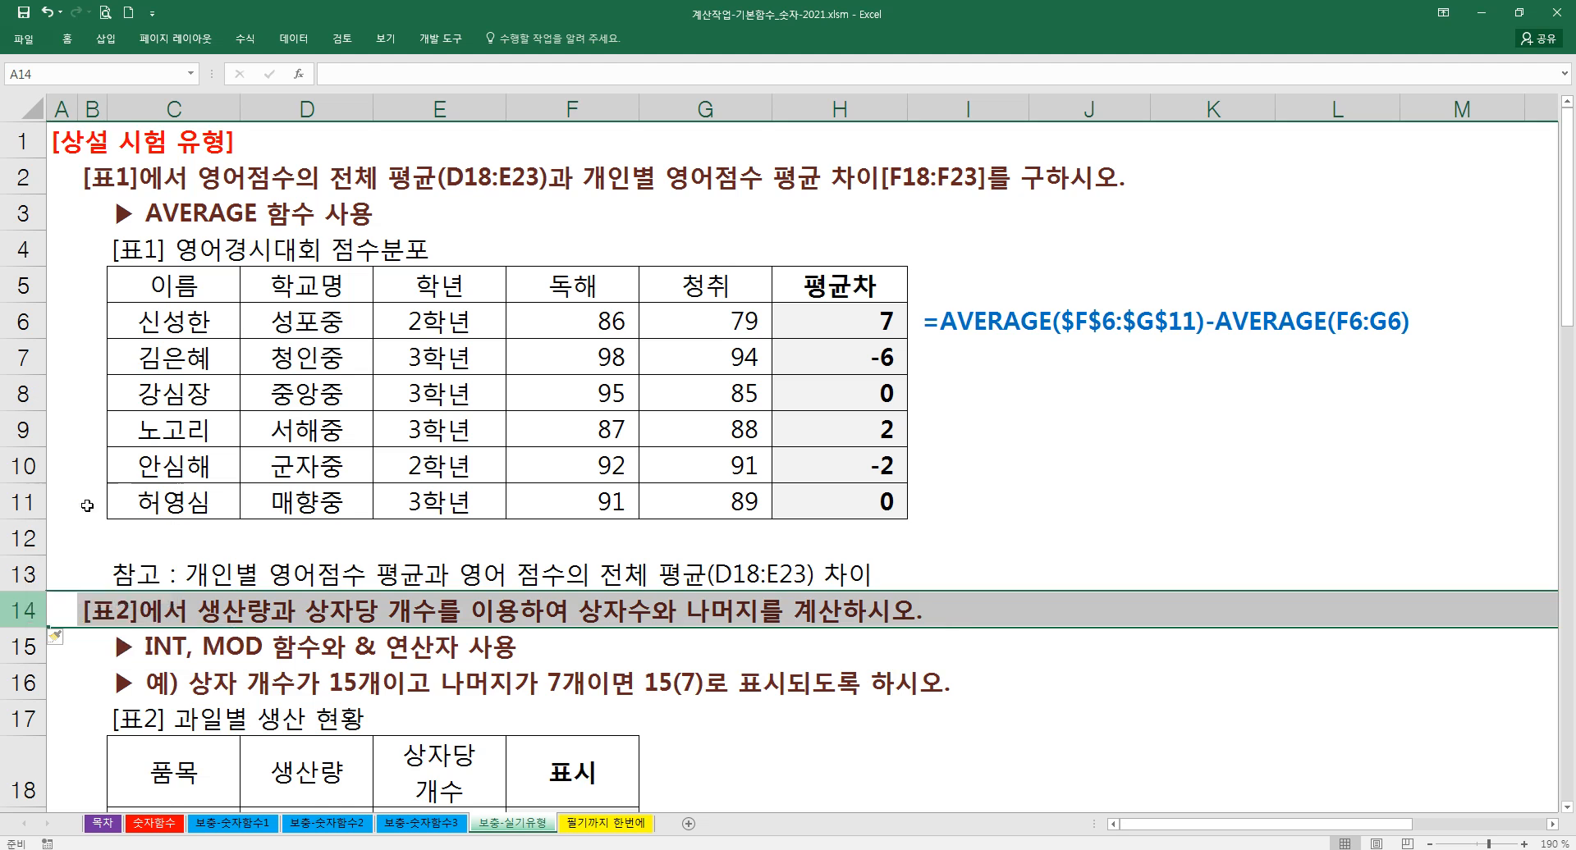
# - Extend the note in C13 by adding "가 양수이면 우수학생" at its end
pyautogui.click(135, 577)
pyautogui.doubleClick(187, 576)
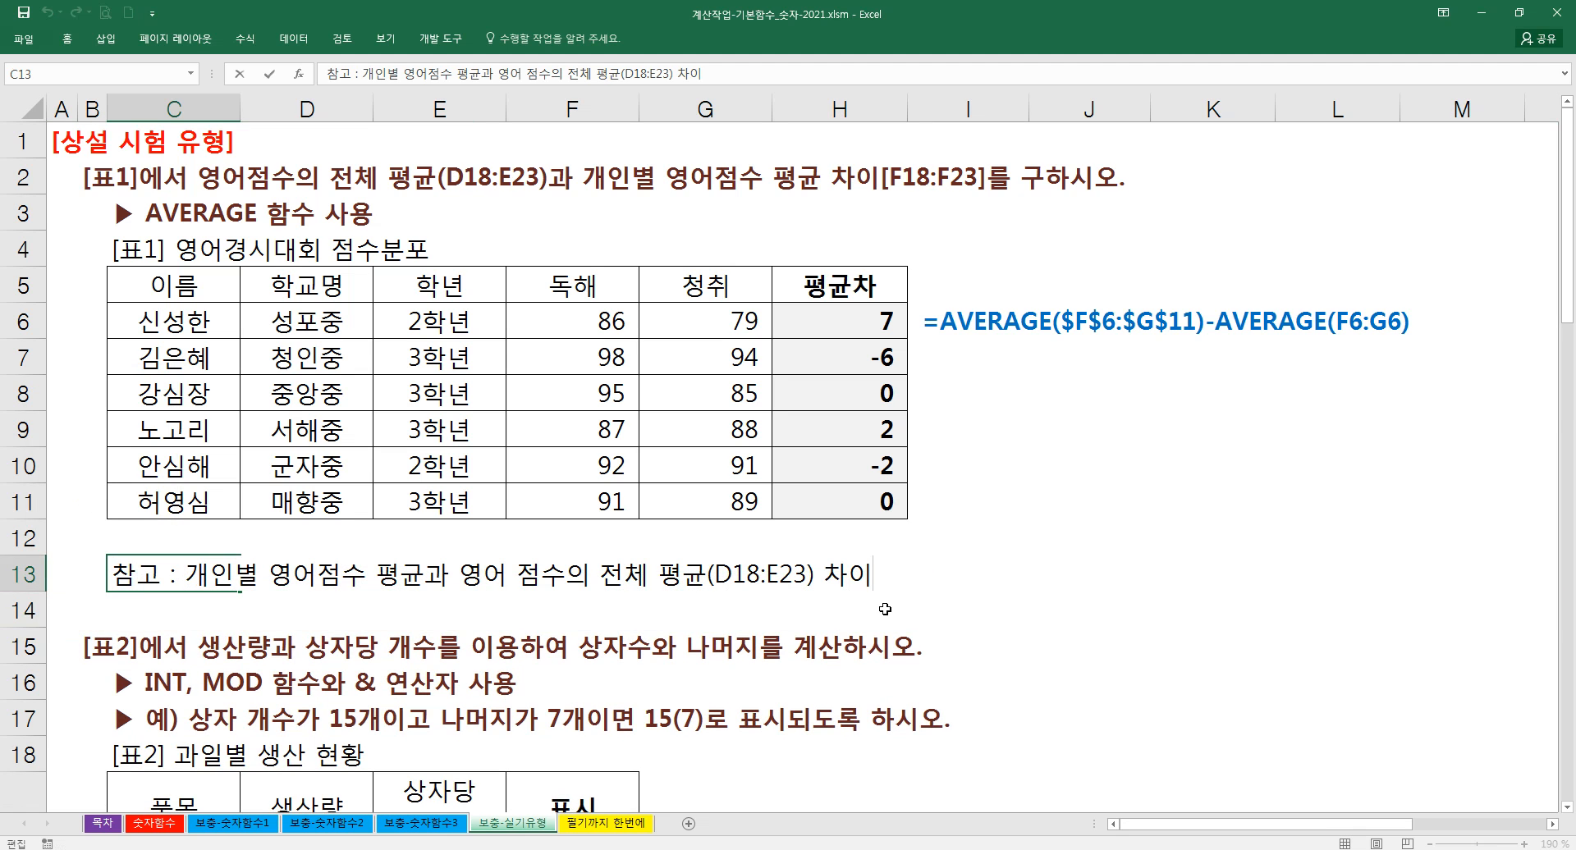
pyautogui.write('가 양수이')
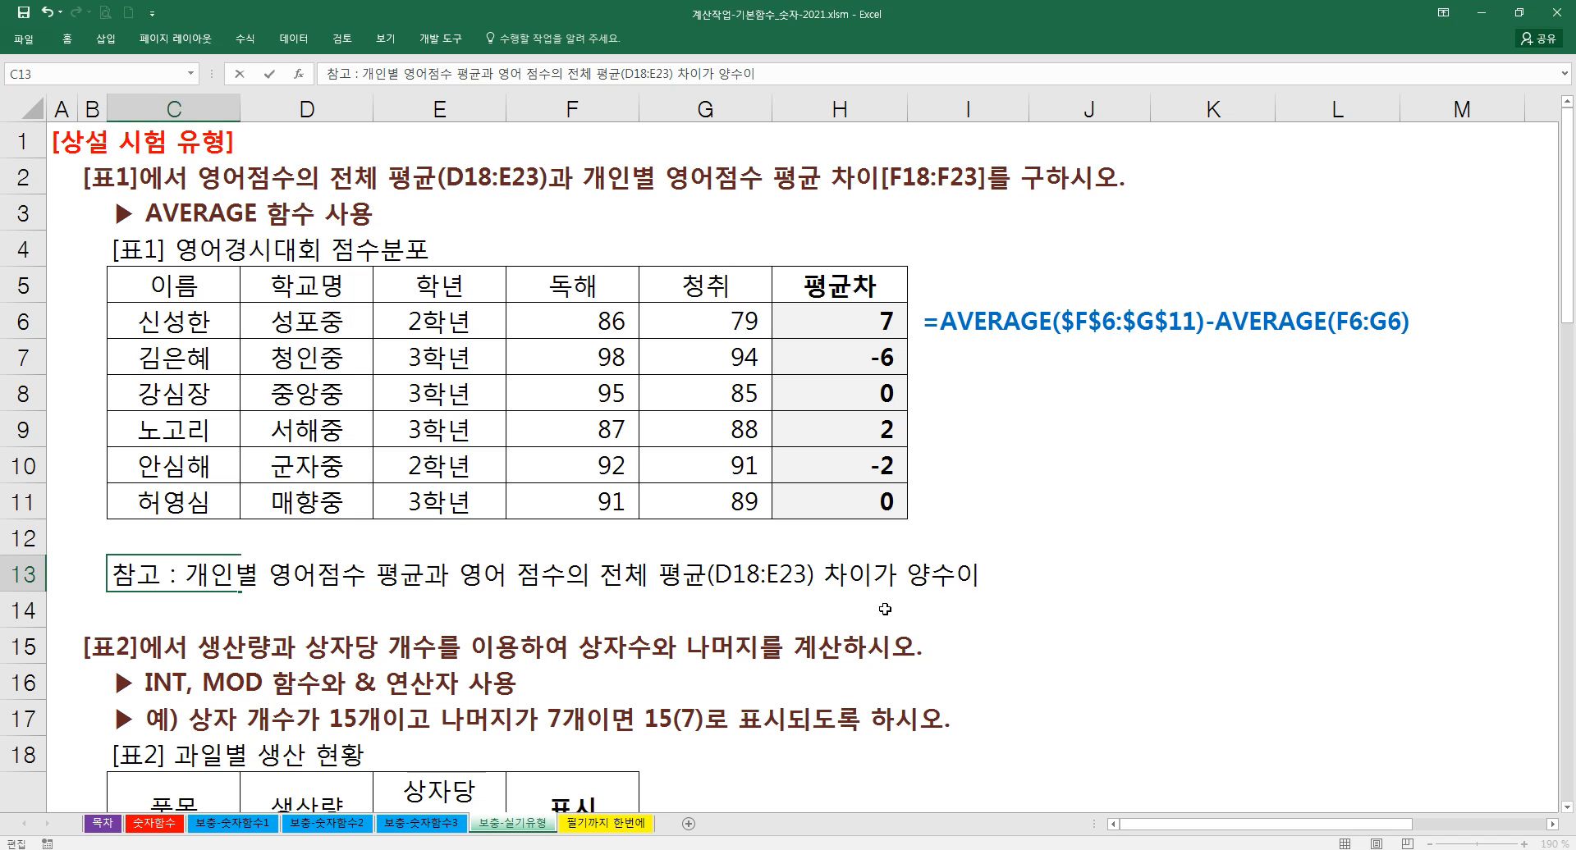
pyautogui.write('면 우수학생')
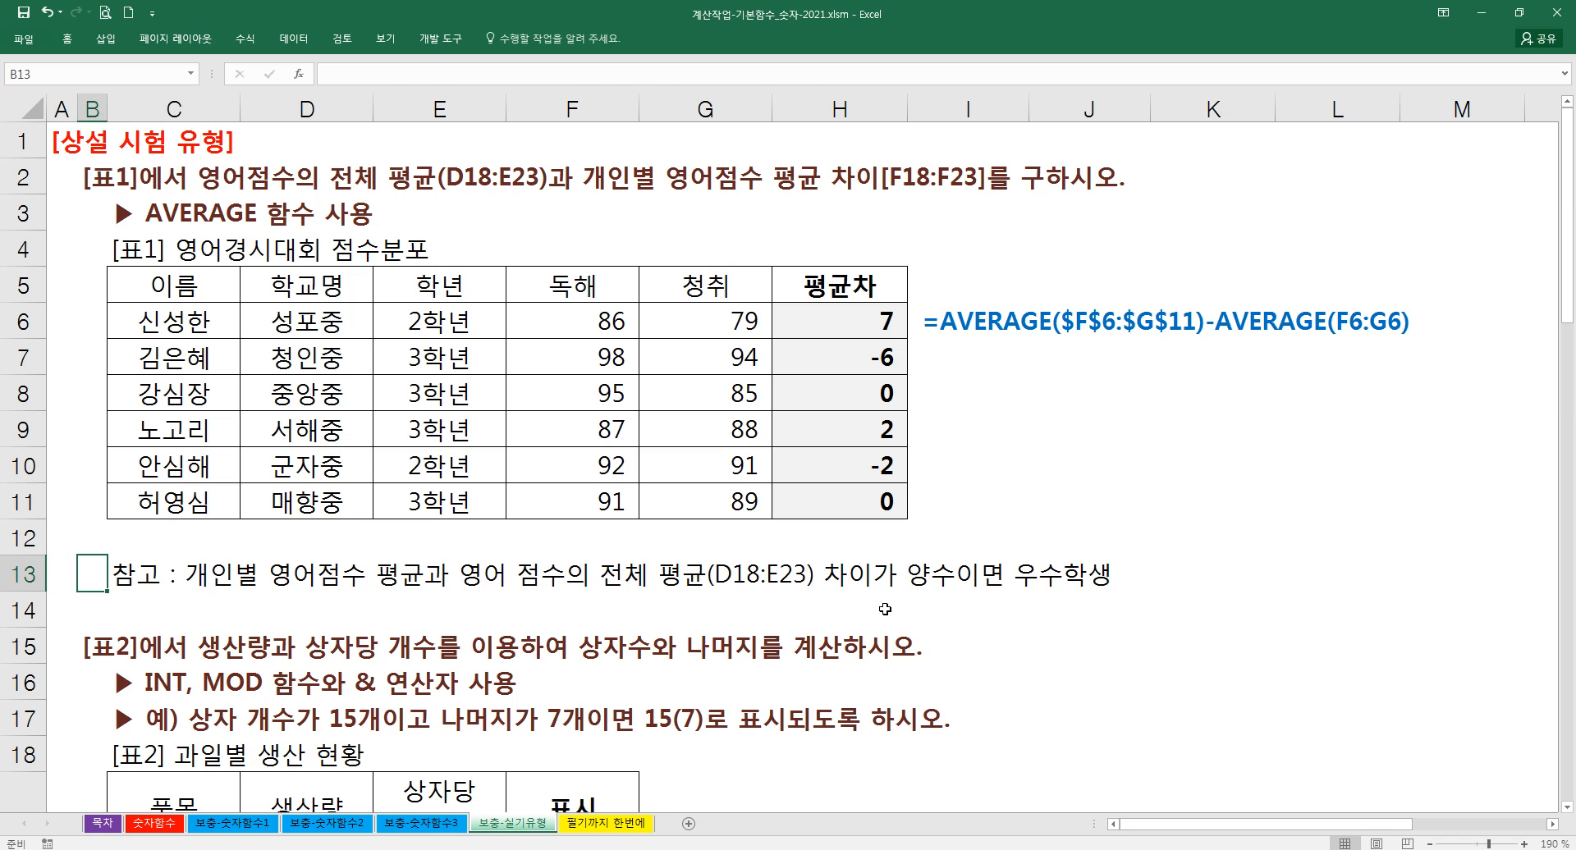
# - Enclose the word 우수학생 at the end of the C13 note in single quotation marks
pyautogui.press('Left')
pyautogui.press('Left')
pyautogui.press('Left')
pyautogui.press('Left')
pyautogui.press('Left')
pyautogui.press('Left')
pyautogui.press('Left')
pyautogui.press('Right')
pyautogui.press('Right')
pyautogui.press('Right')
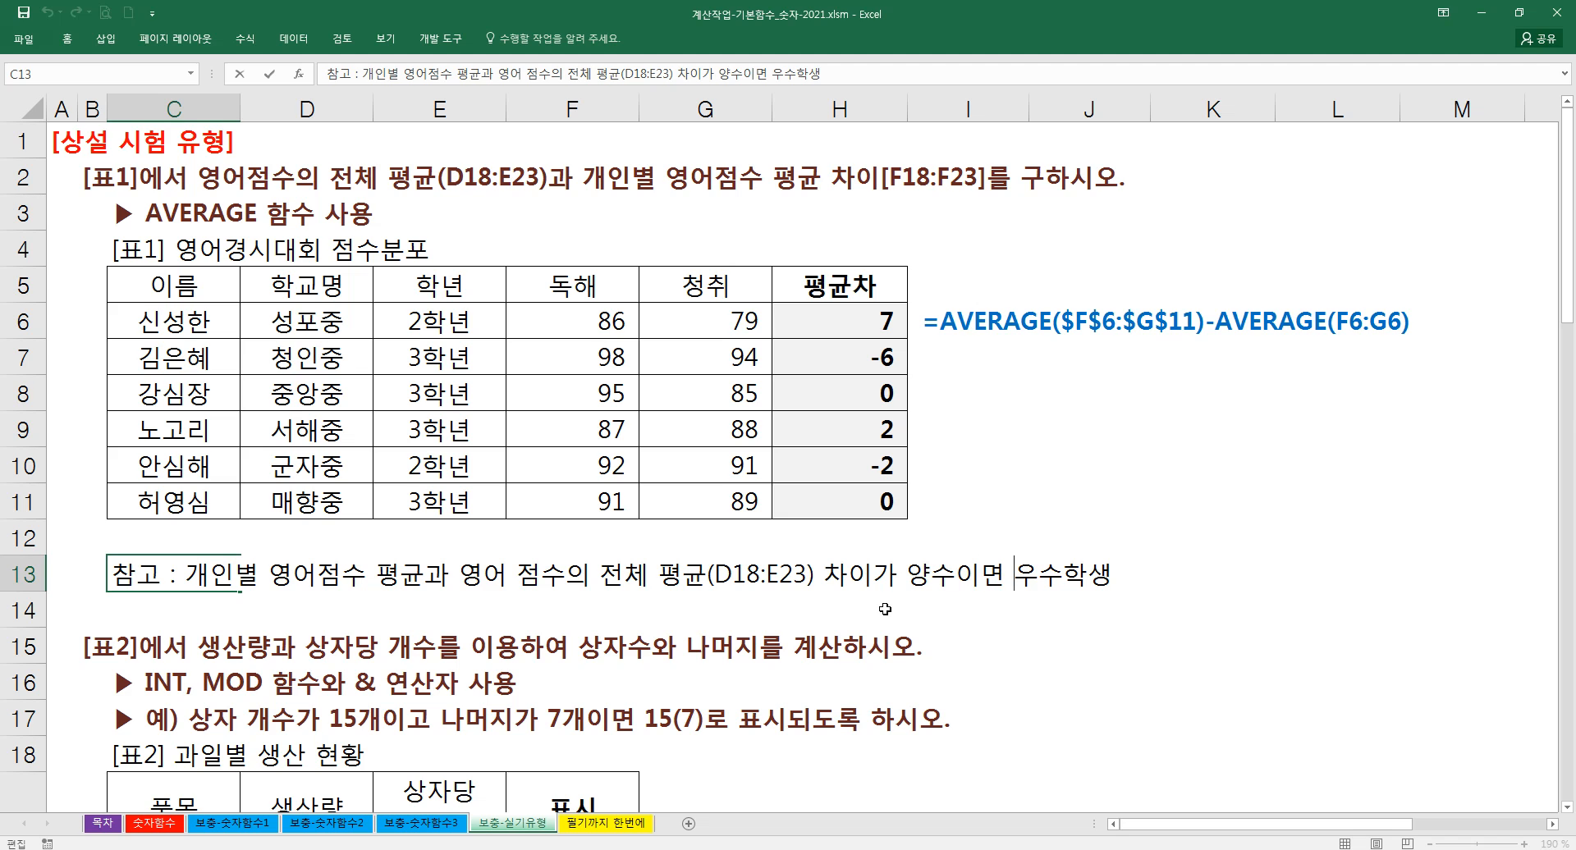
pyautogui.write("'우수학생'")
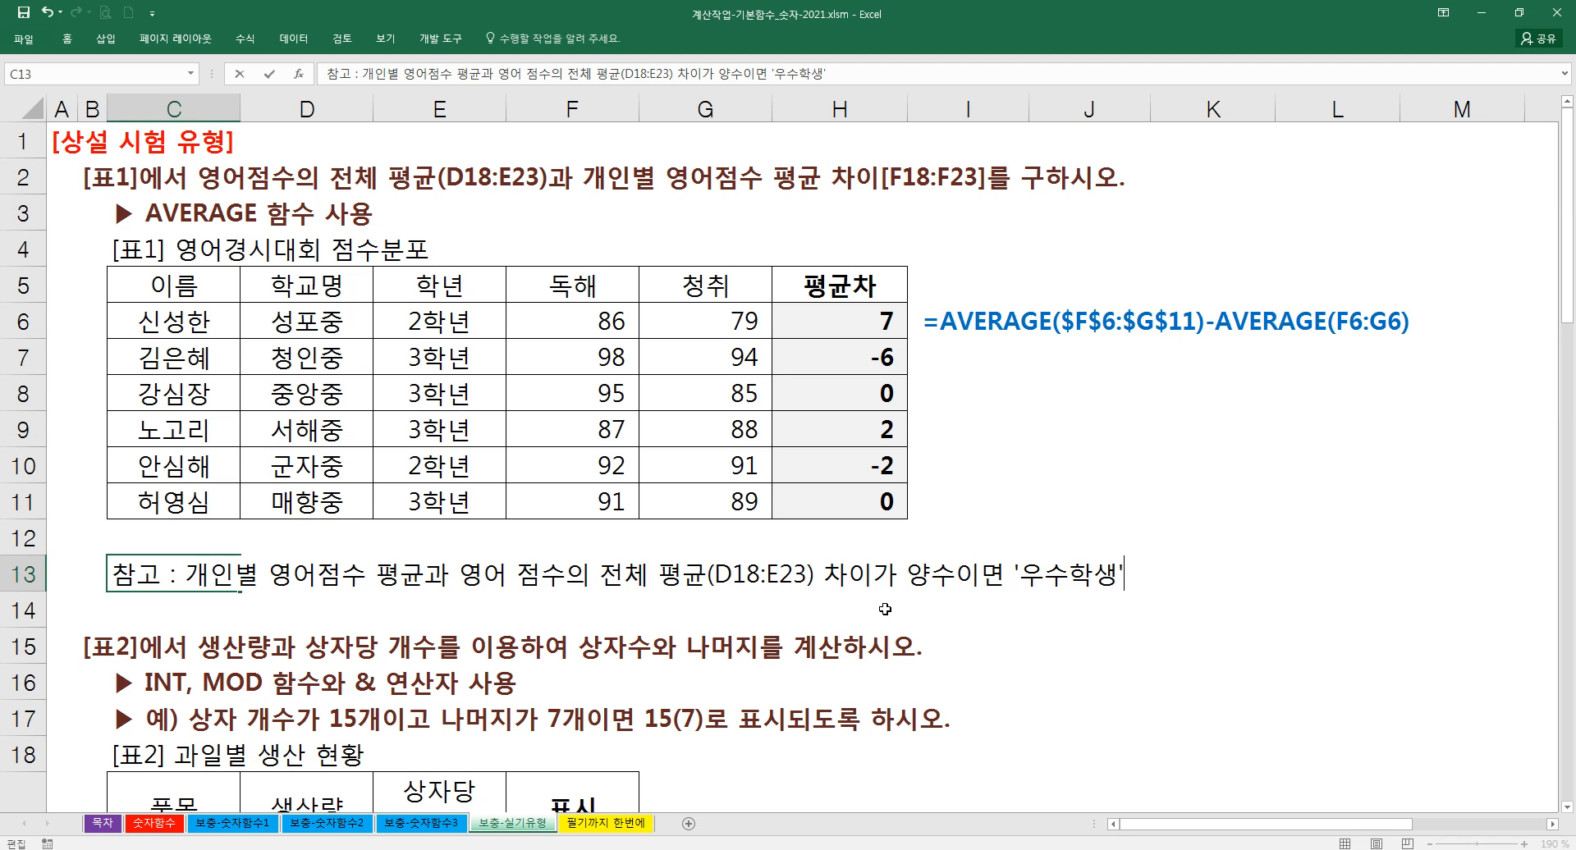
pyautogui.press('Return')
# - Shrink the height of empty row 12 and make the note in C13 bold
pyautogui.click(163, 576)
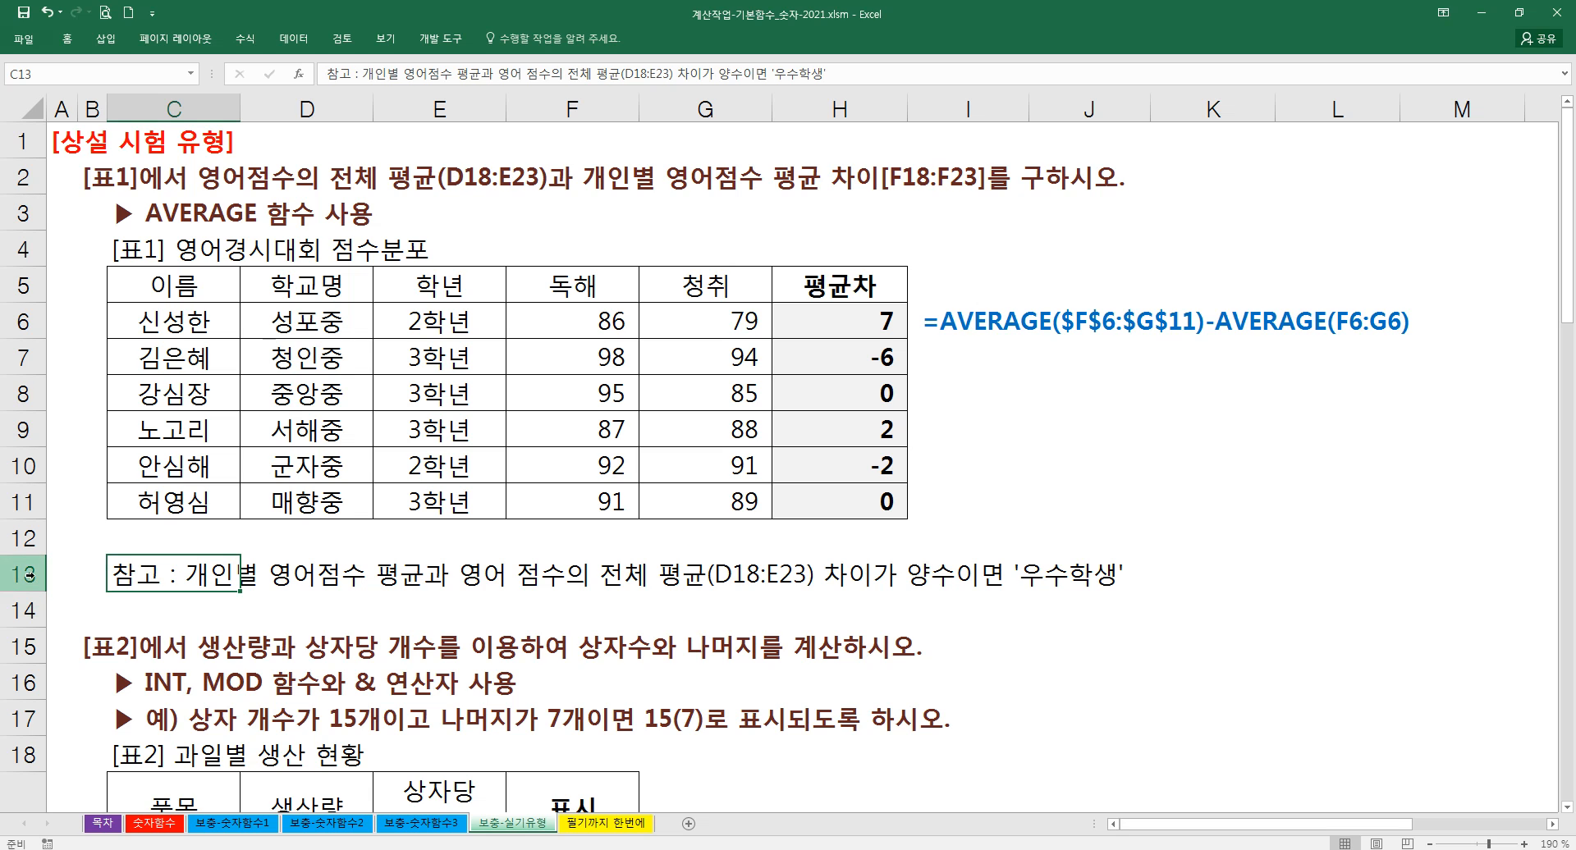
pyautogui.moveTo(38, 556); pyautogui.dragTo(39, 533)
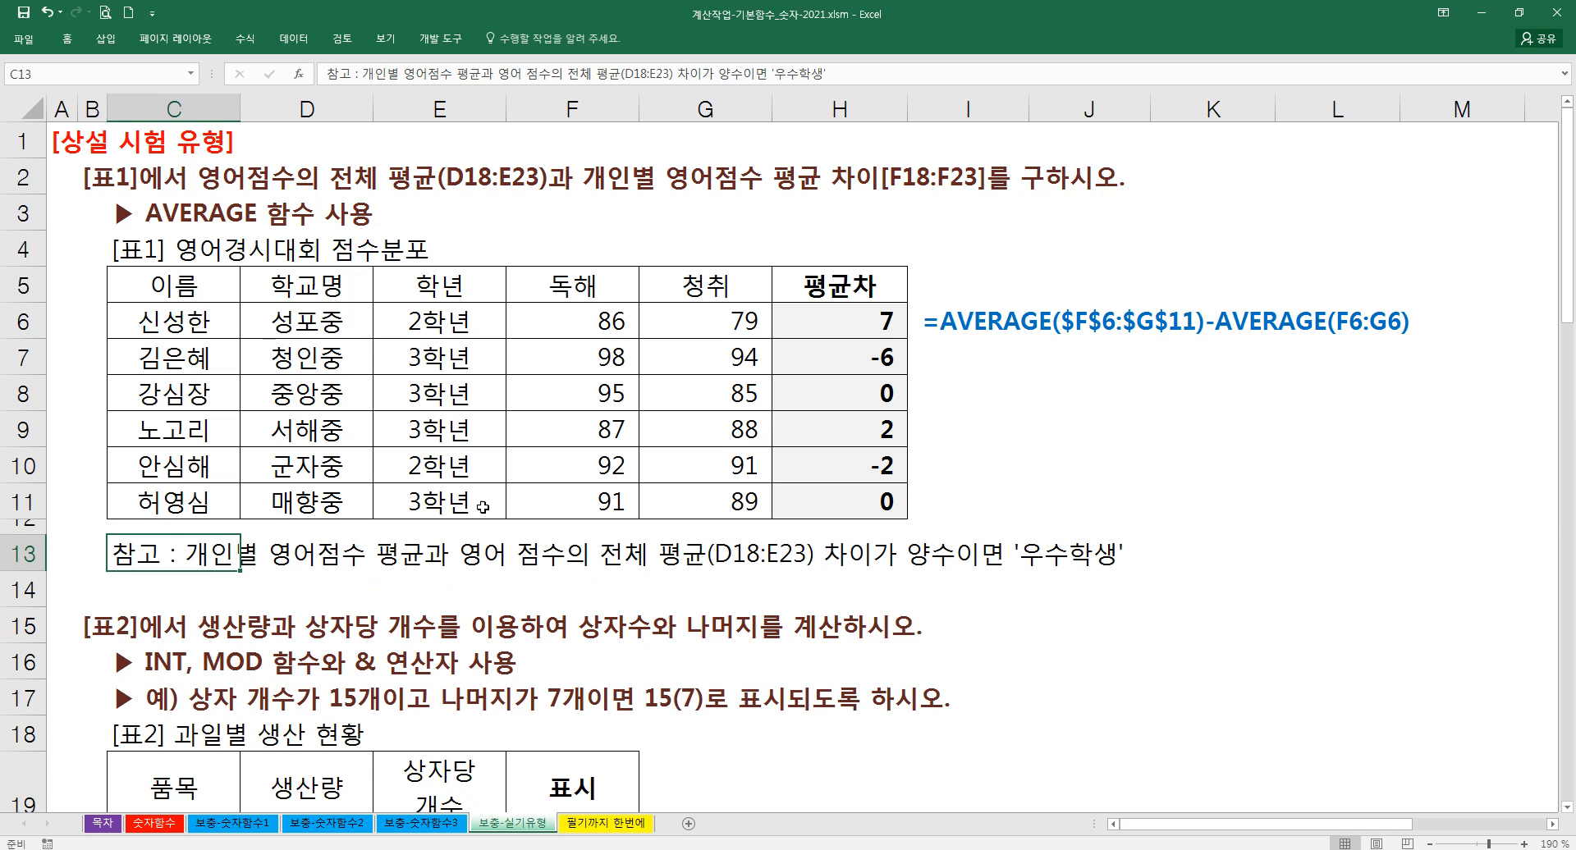
pyautogui.click(822, 330)
pyautogui.click(153, 551)
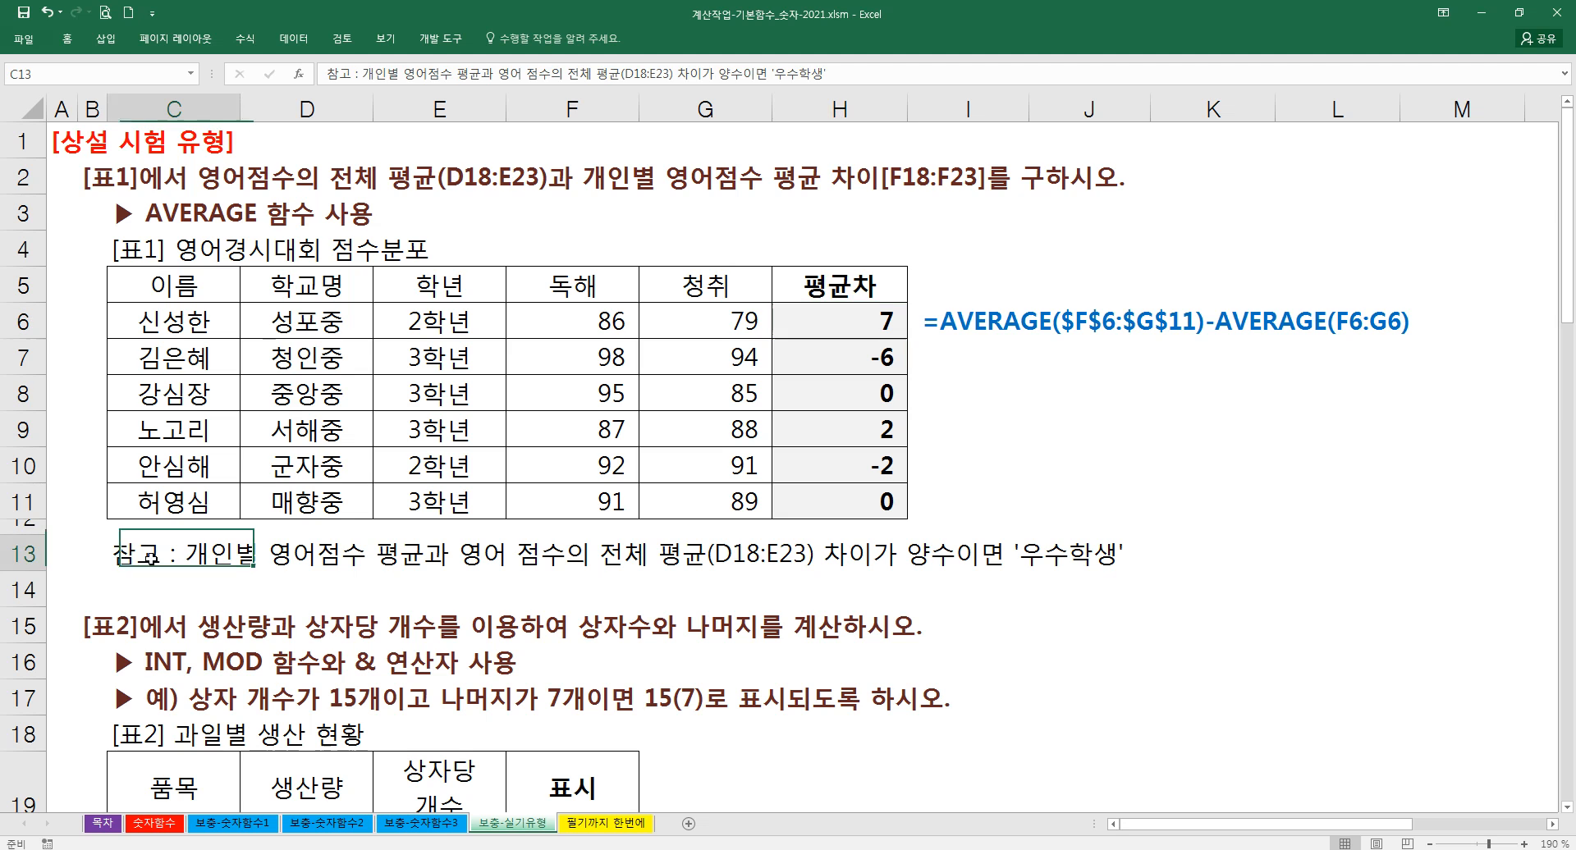
pyautogui.click(69, 39)
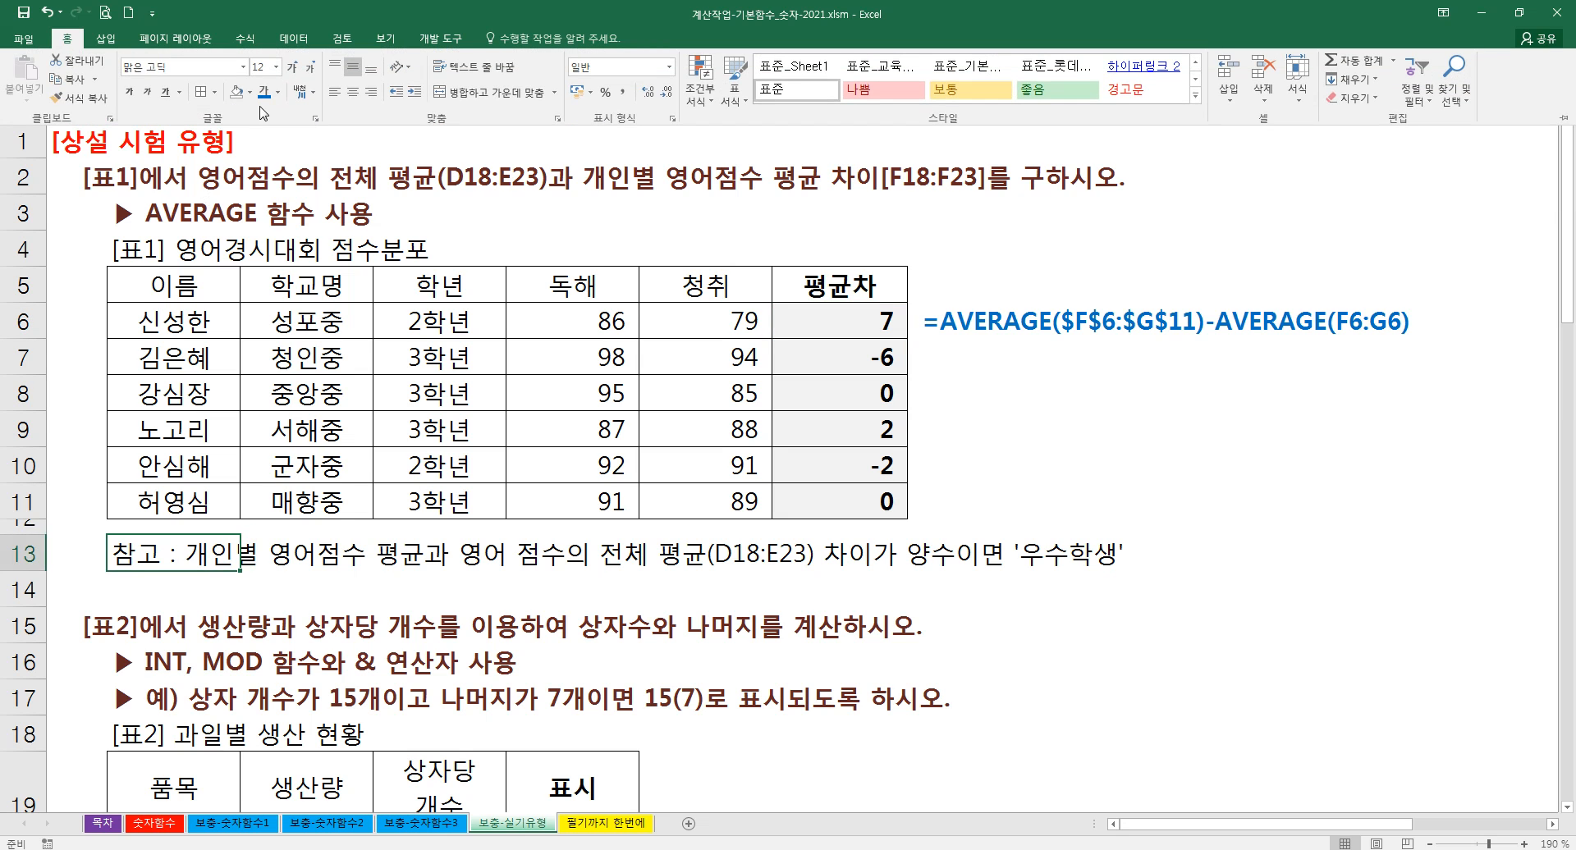
pyautogui.click(130, 91)
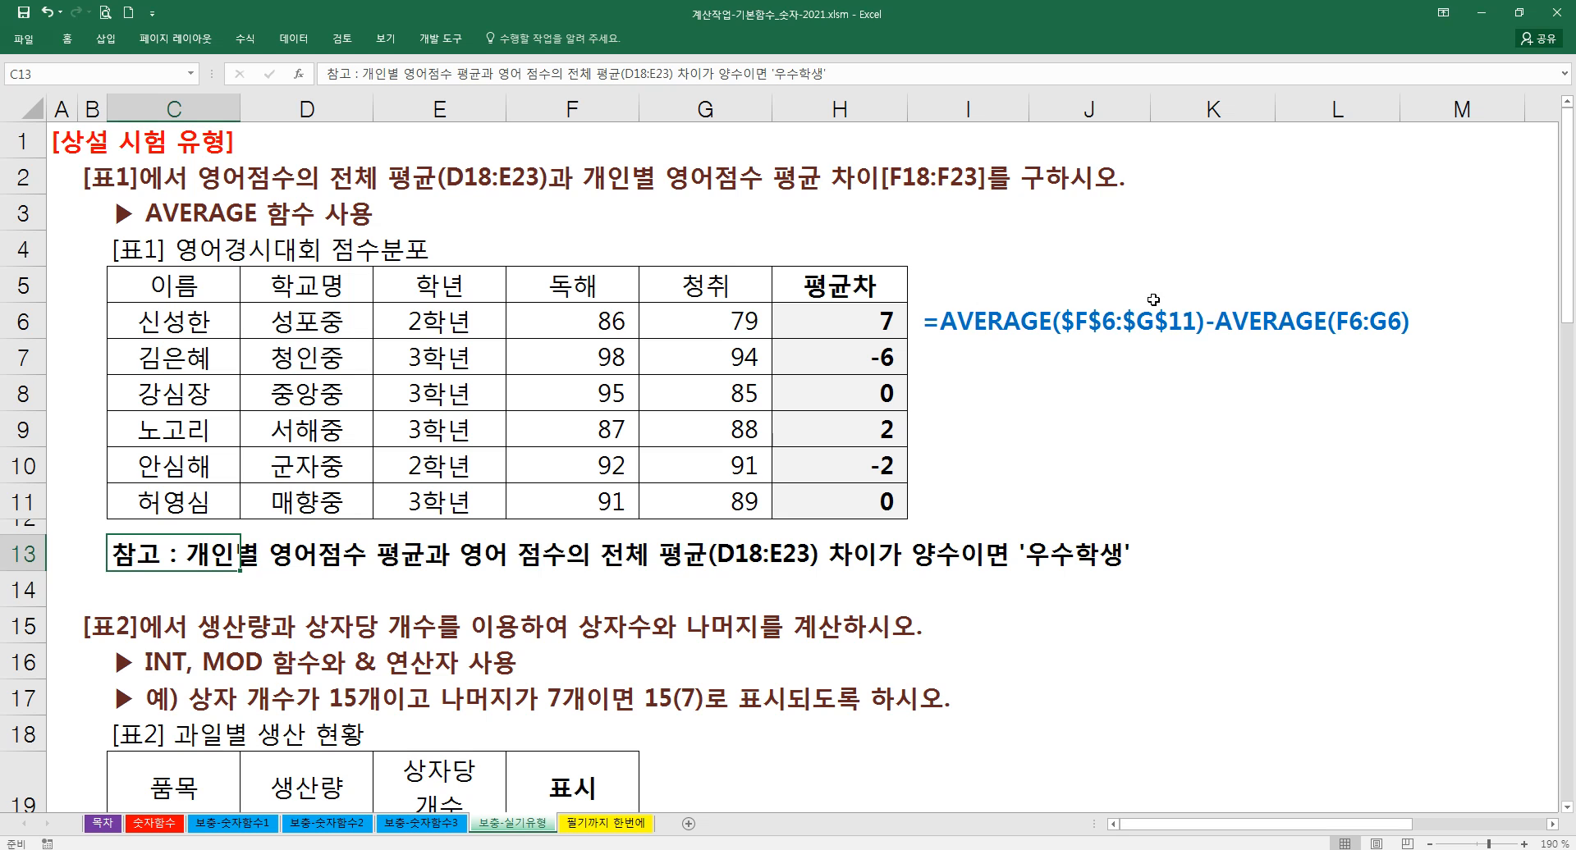
# - Copy the H6 formula down through H11 and examine the cell references in H11's formula
pyautogui.click(891, 318)
pyautogui.moveTo(907, 339); pyautogui.dragTo(886, 504)
pyautogui.doubleClick(872, 499)
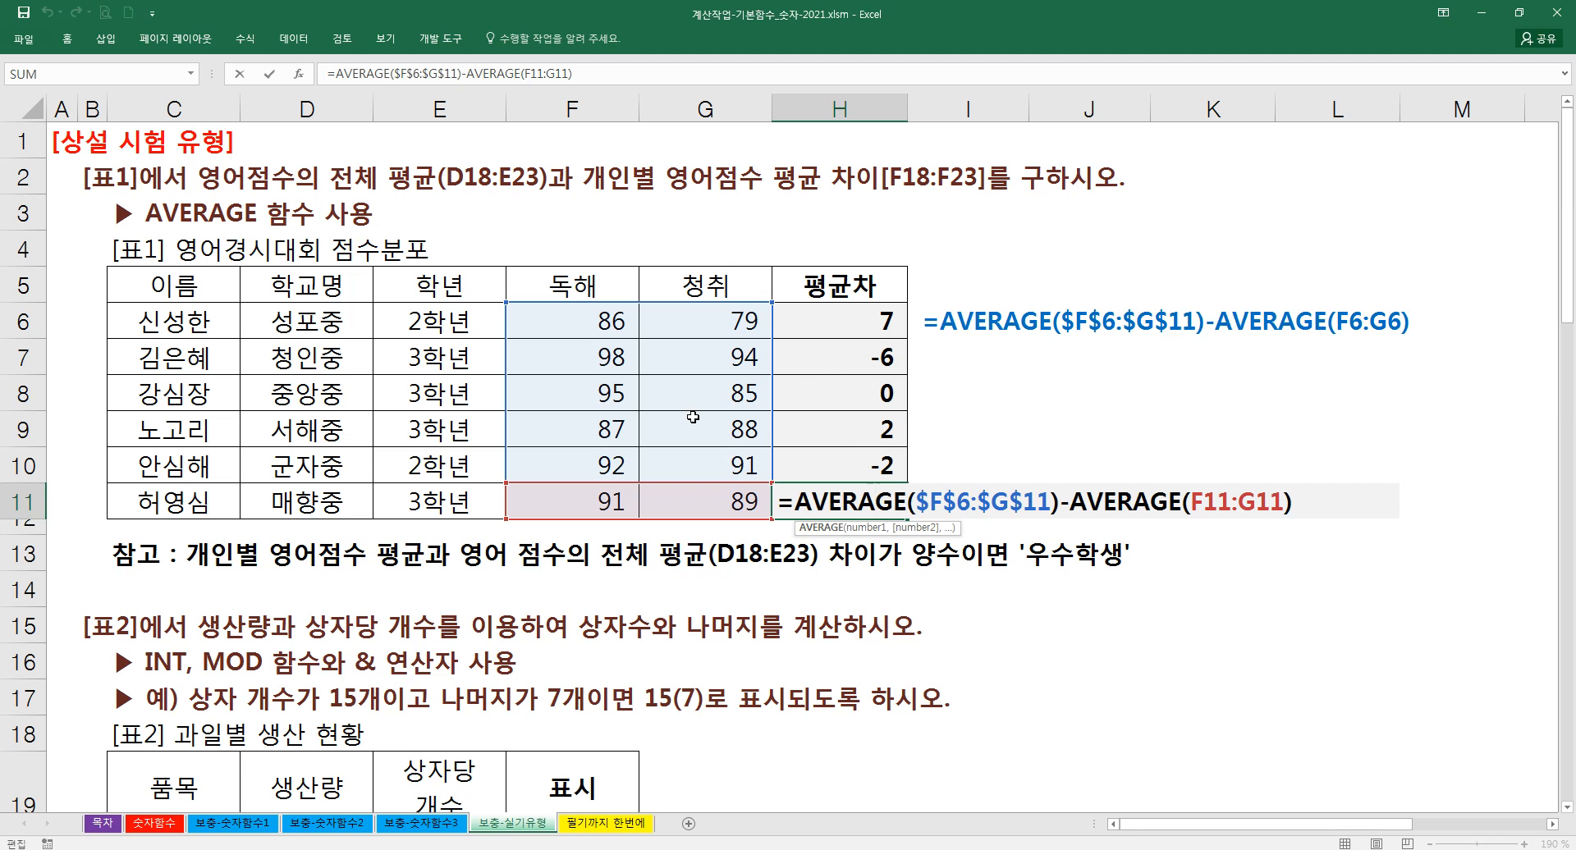
pyautogui.press('Escape')
# - Replace the absolute range in the H6 formula's first AVERAGE with the relative range F6:G11
pyautogui.doubleClick(870, 331)
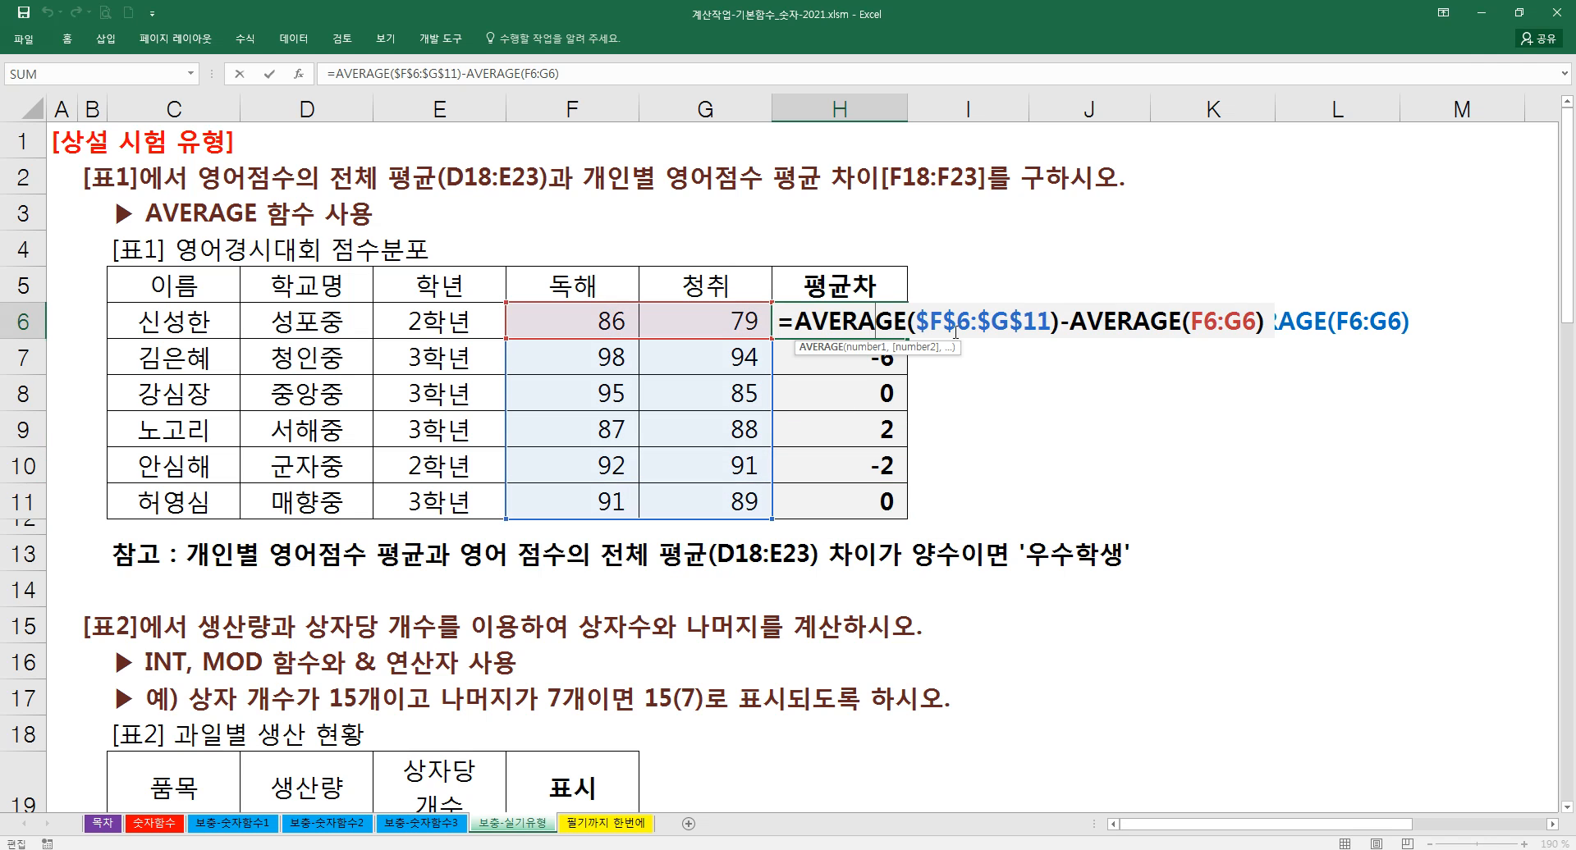
pyautogui.moveTo(915, 322); pyautogui.dragTo(1050, 322)
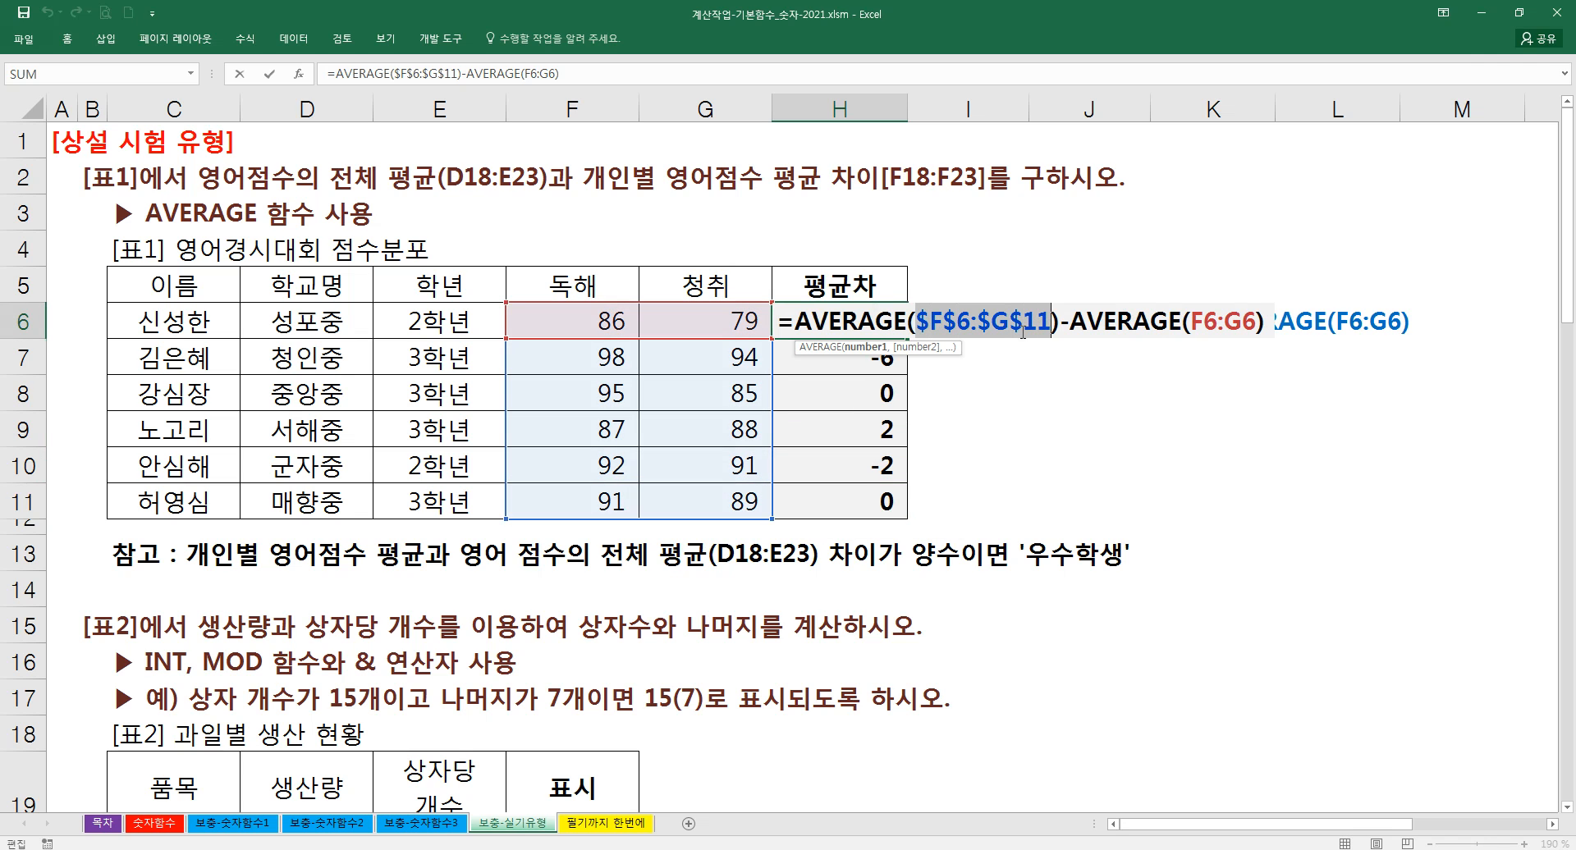
pyautogui.moveTo(597, 328); pyautogui.dragTo(711, 502)
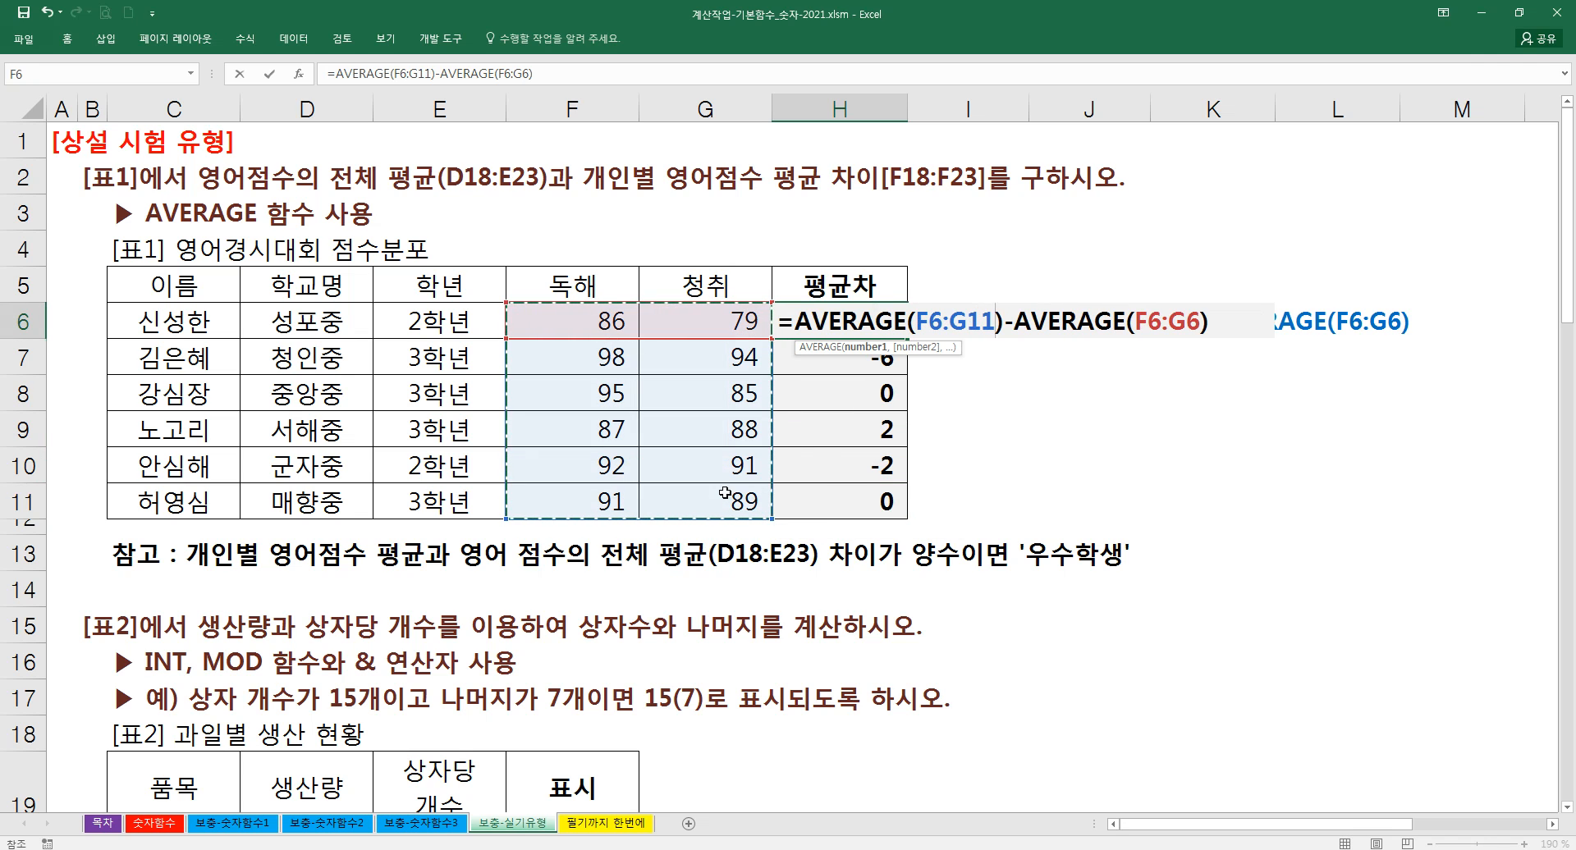
pyautogui.press('Return')
# - Copy the H6 formula with relative references down through H11 and examine the ranges in H11's formula
pyautogui.click(886, 327)
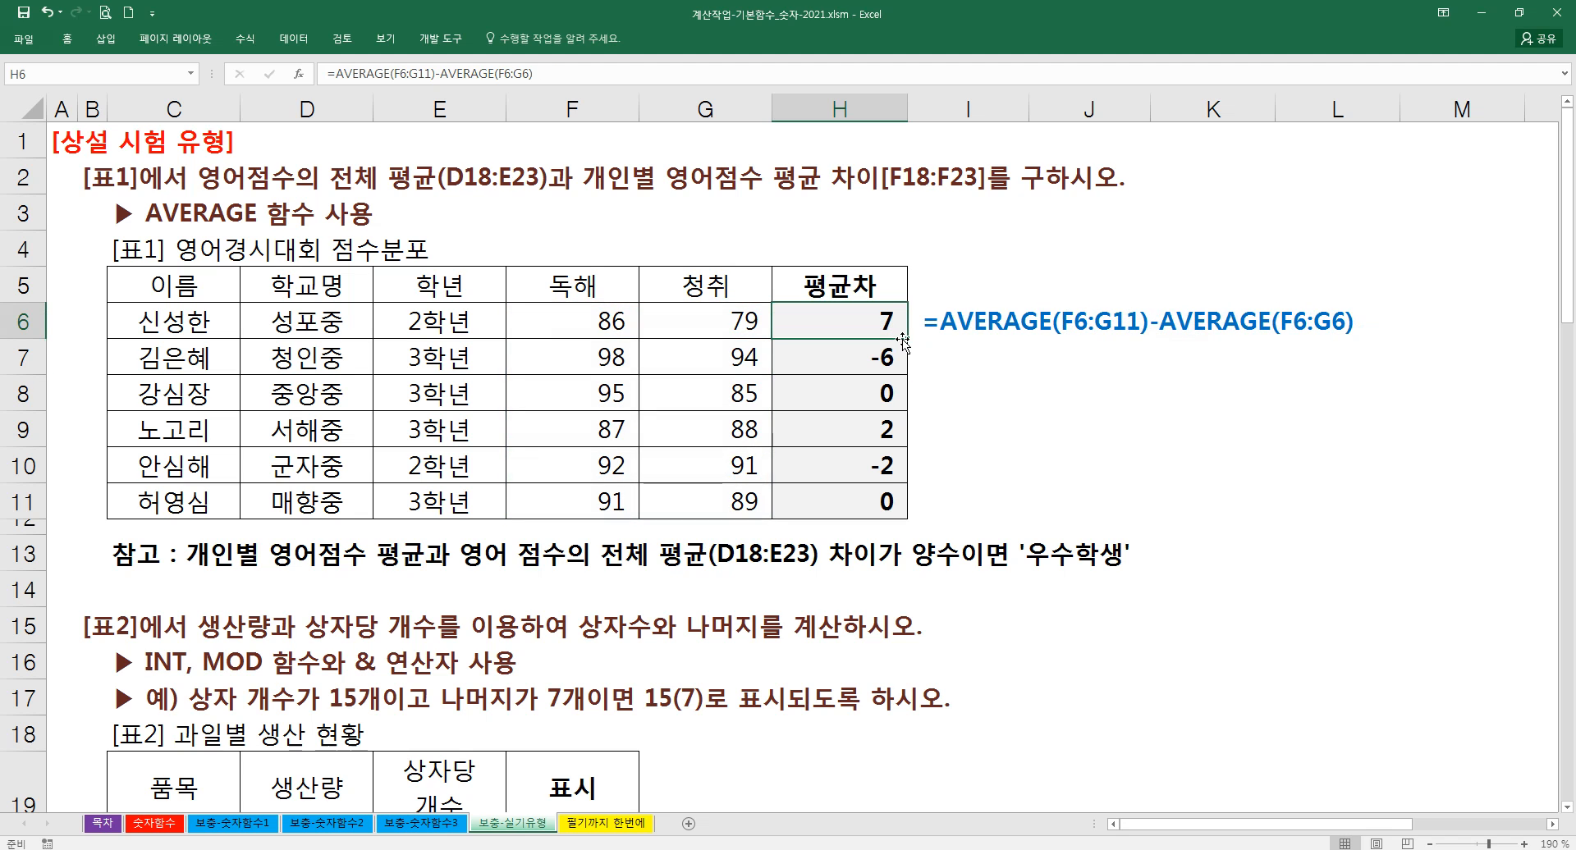
pyautogui.moveTo(910, 339); pyautogui.dragTo(903, 514)
pyautogui.click(813, 504)
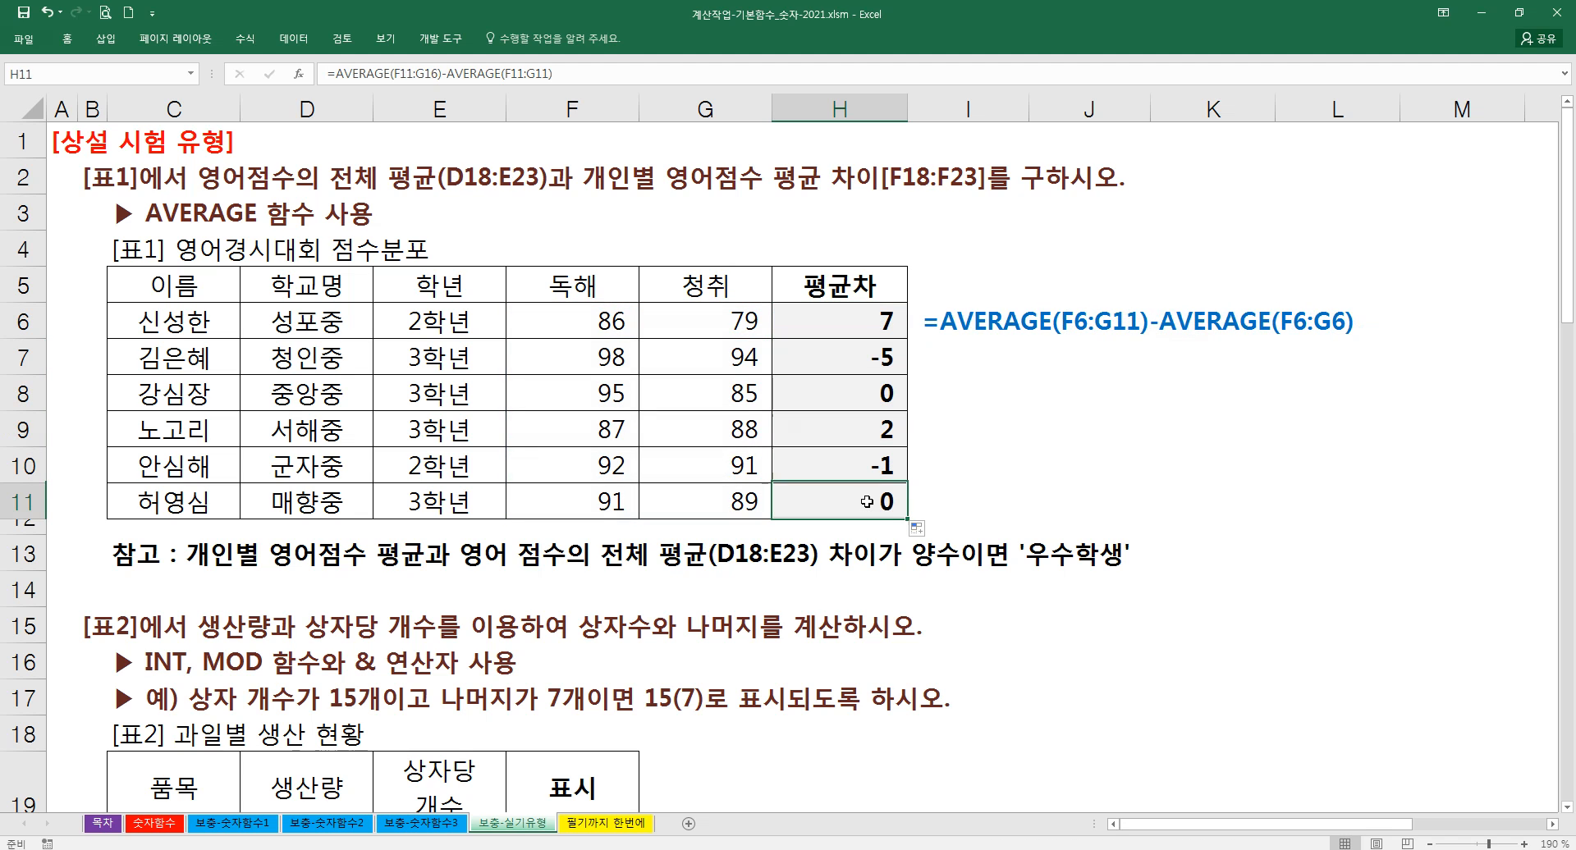
pyautogui.doubleClick(869, 502)
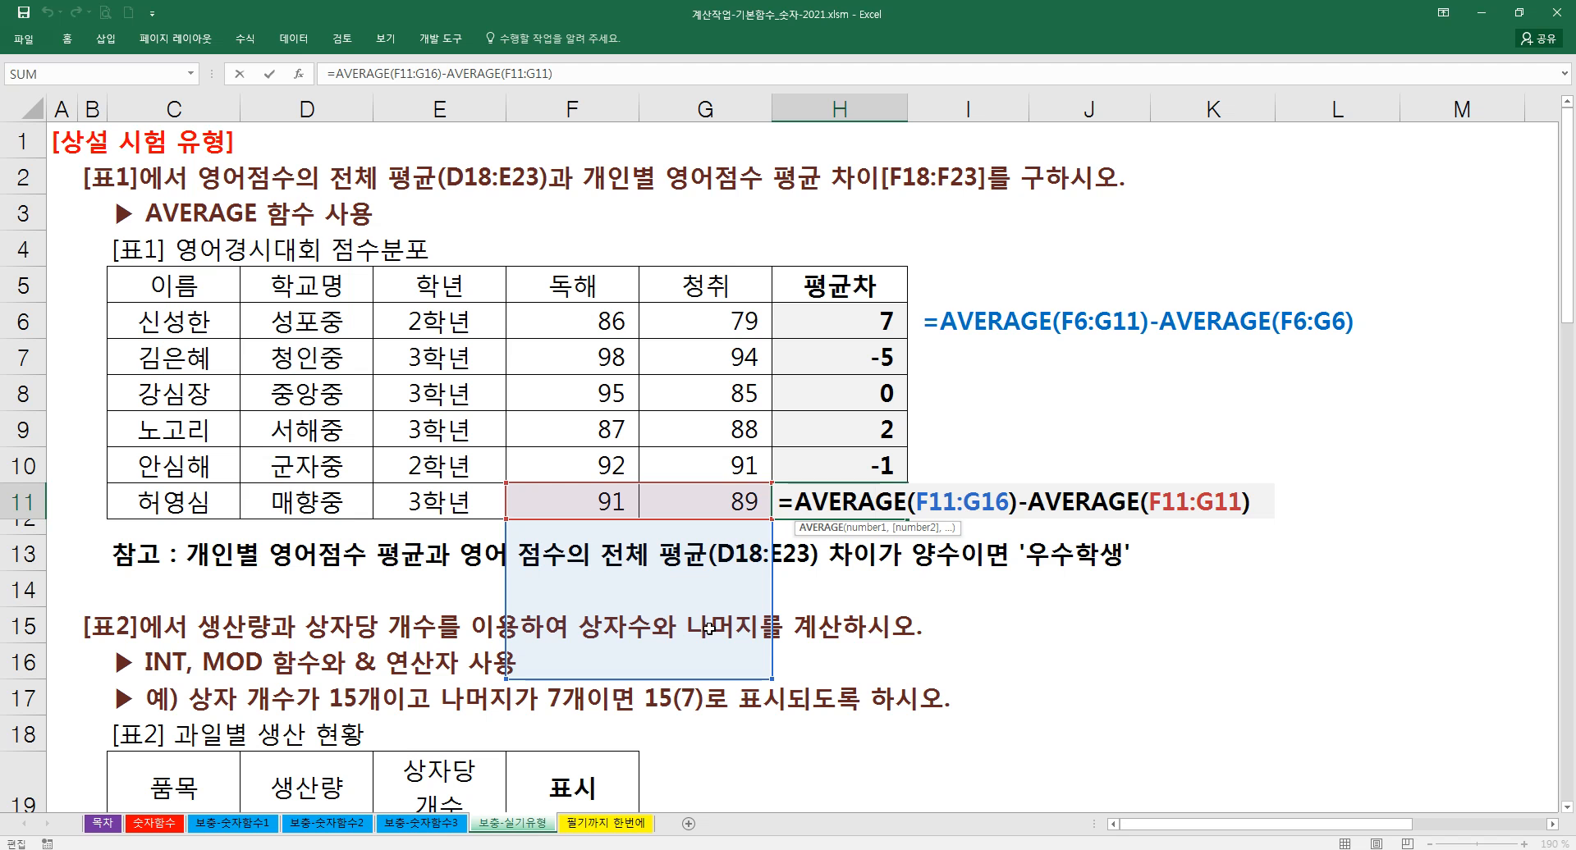
pyautogui.press('Escape')
# - Undo the fill down to H11 and the relative-reference change in the H6 formula
pyautogui.hotkey('ctrl', 'z')
pyautogui.hotkey('ctrl', 'z')
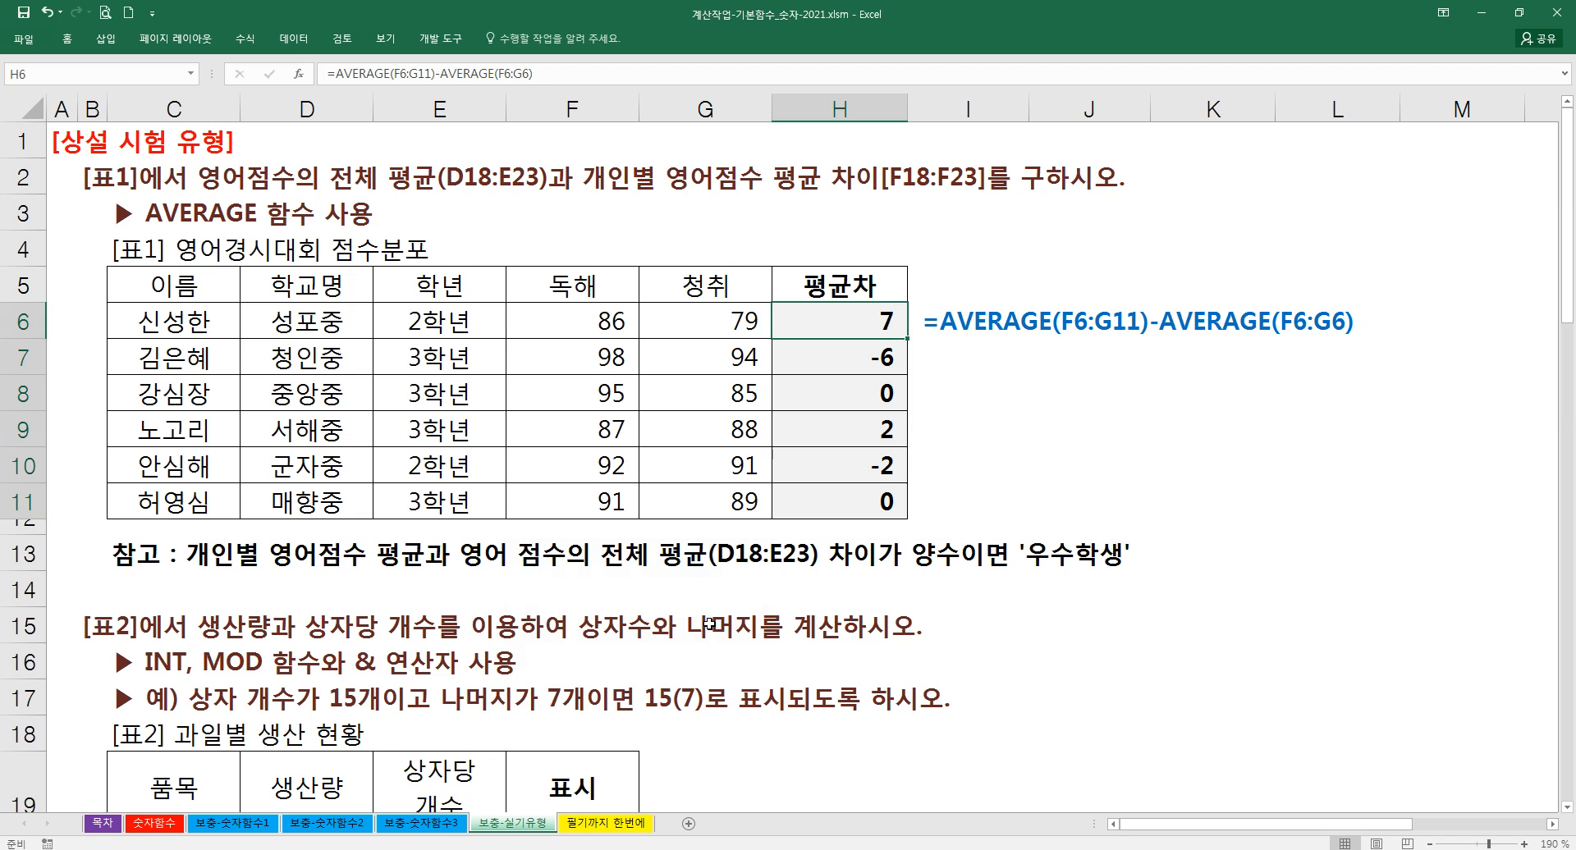
# - Move the "예)" example line of the 표2 task up to C16, above the "INT, MOD 함수와 & 연산자 사용" line
pyautogui.scroll(-4, 518, 512)
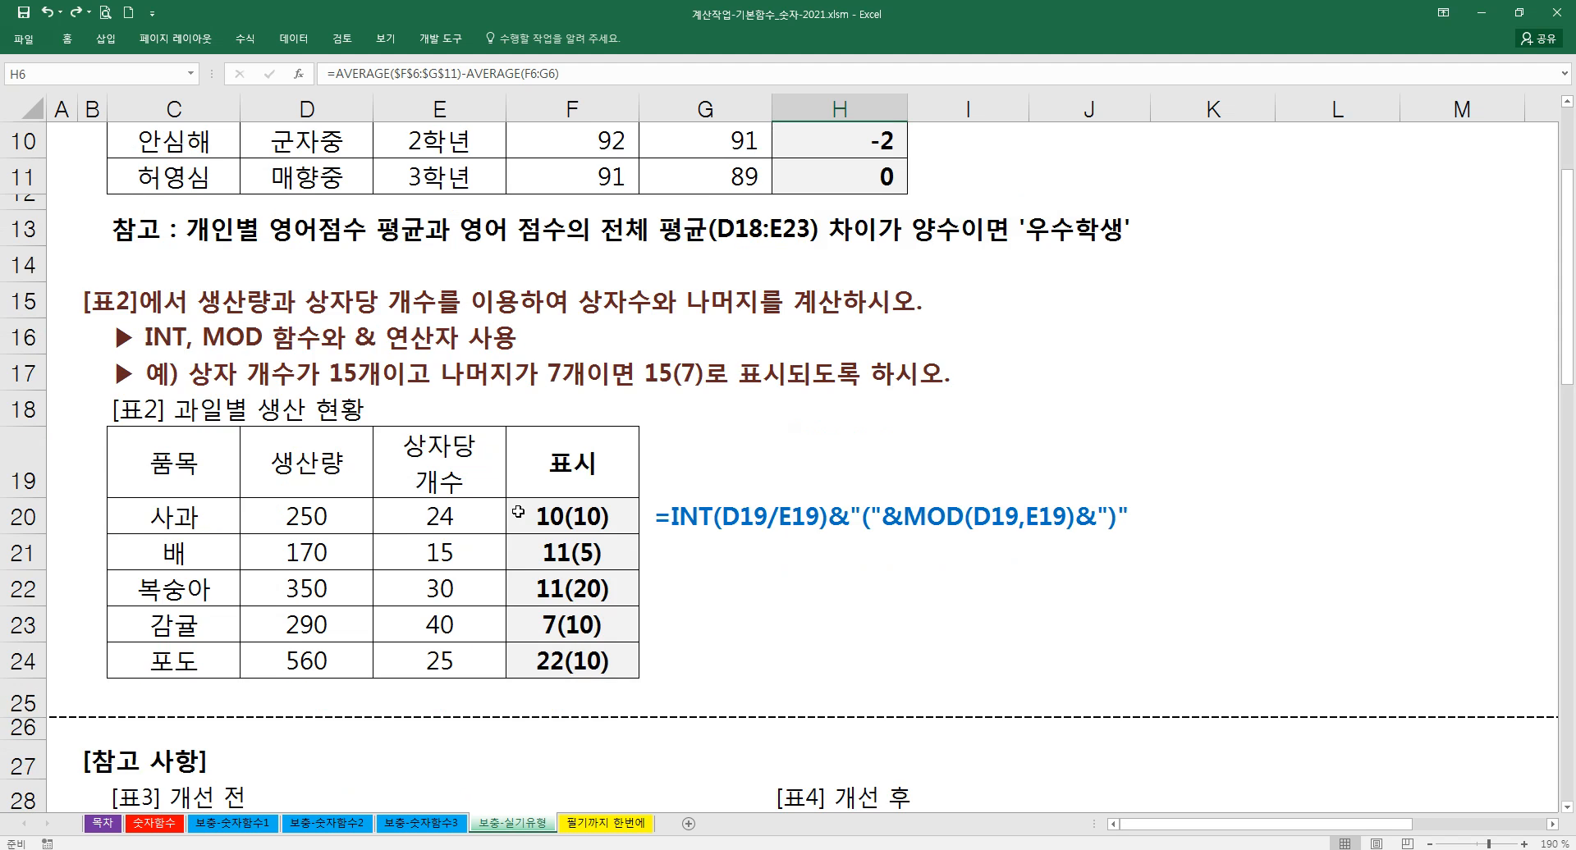
pyautogui.scroll(1, 518, 511)
pyautogui.scroll(-1, 518, 512)
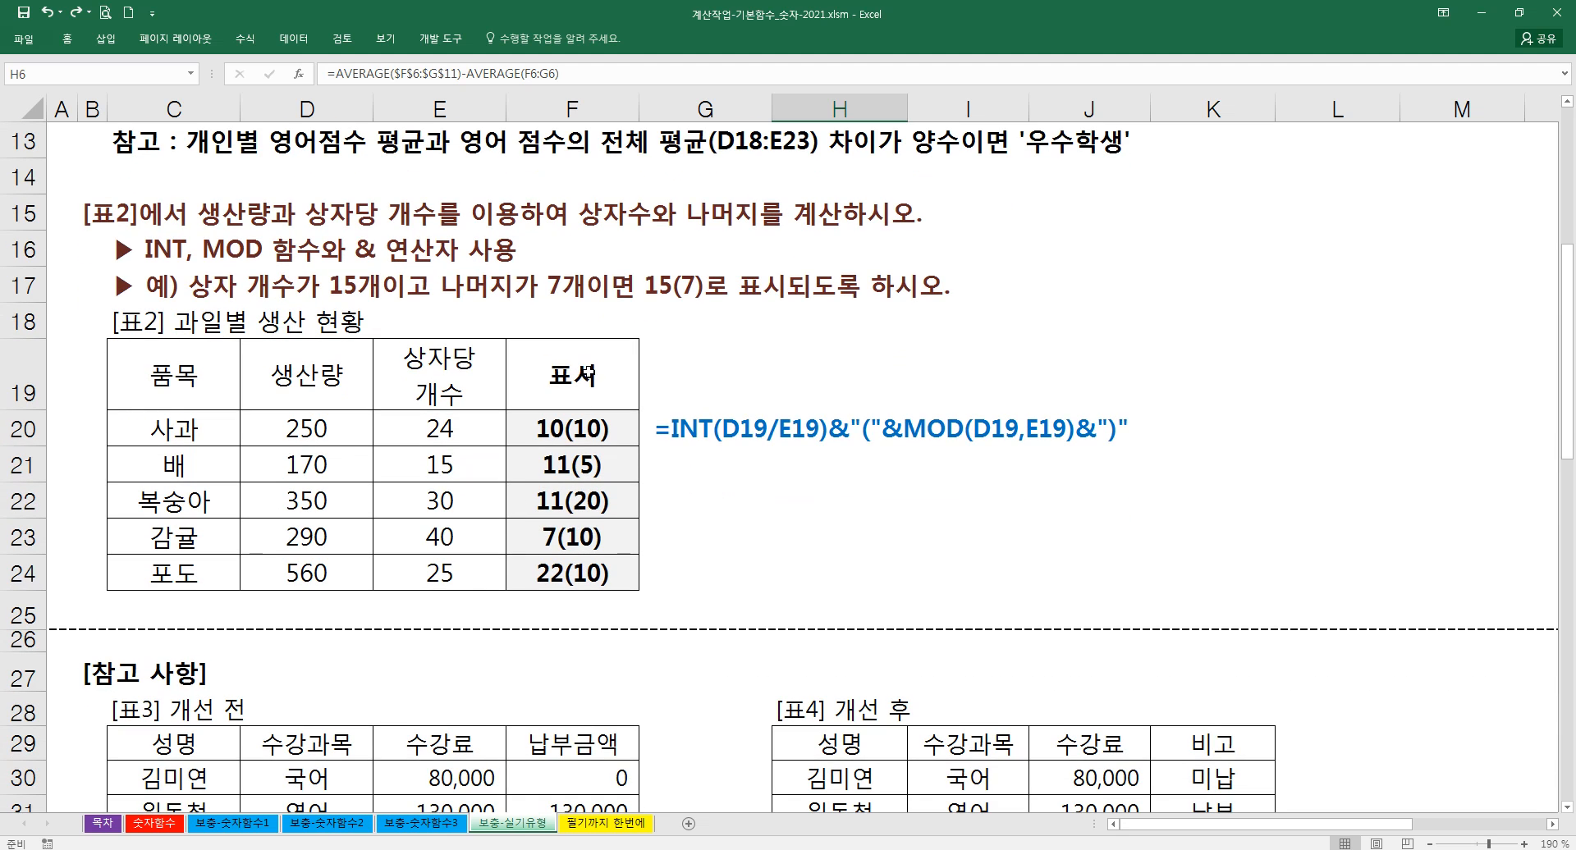
pyautogui.click(705, 371)
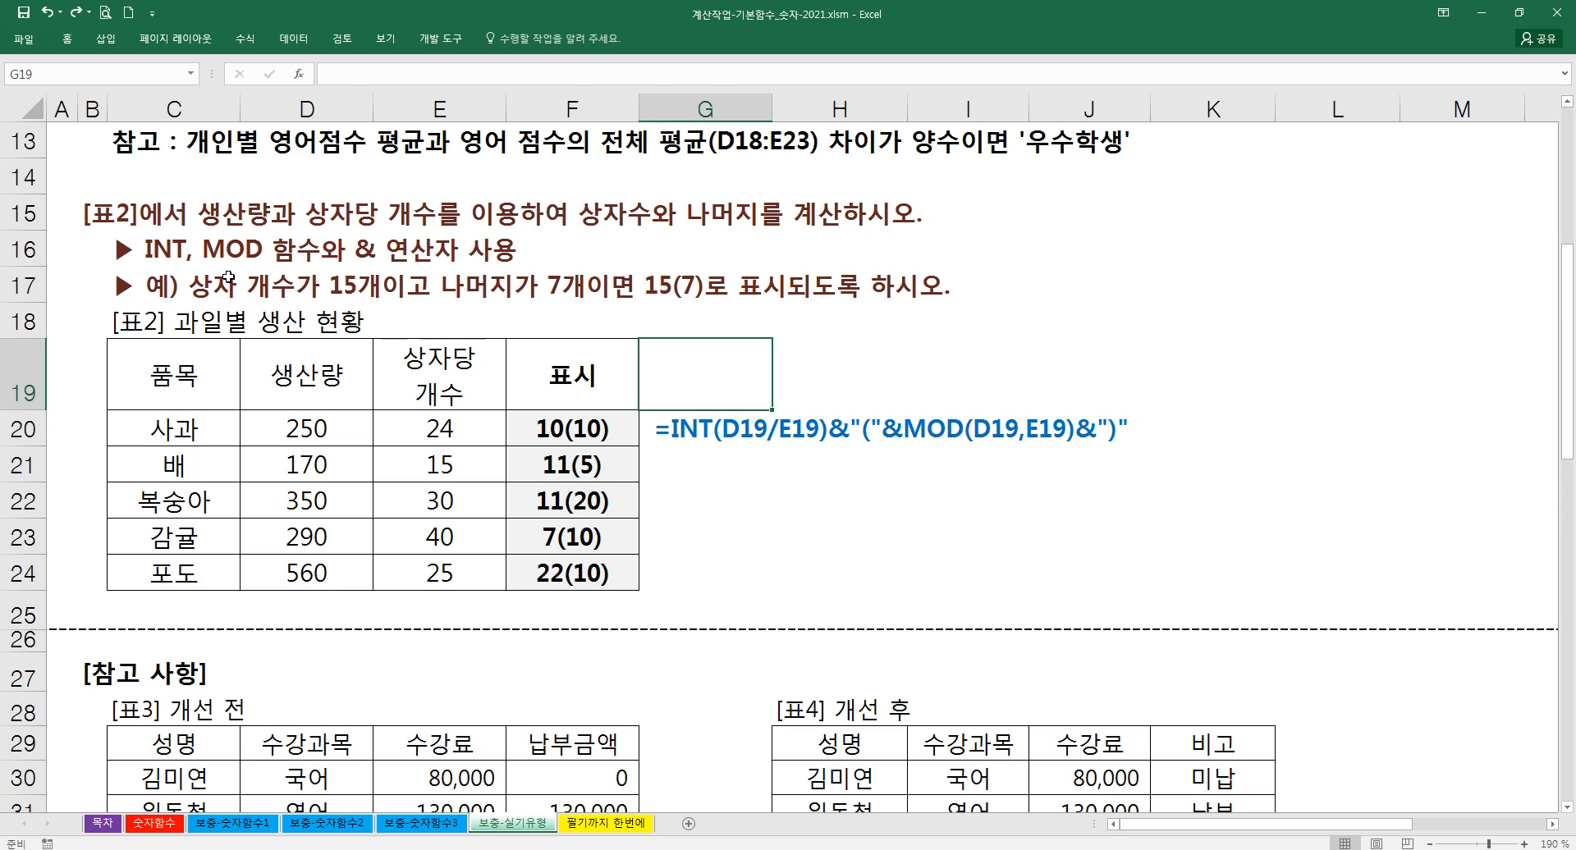
pyautogui.click(145, 281)
pyautogui.moveTo(162, 273); pyautogui.dragTo(177, 247)
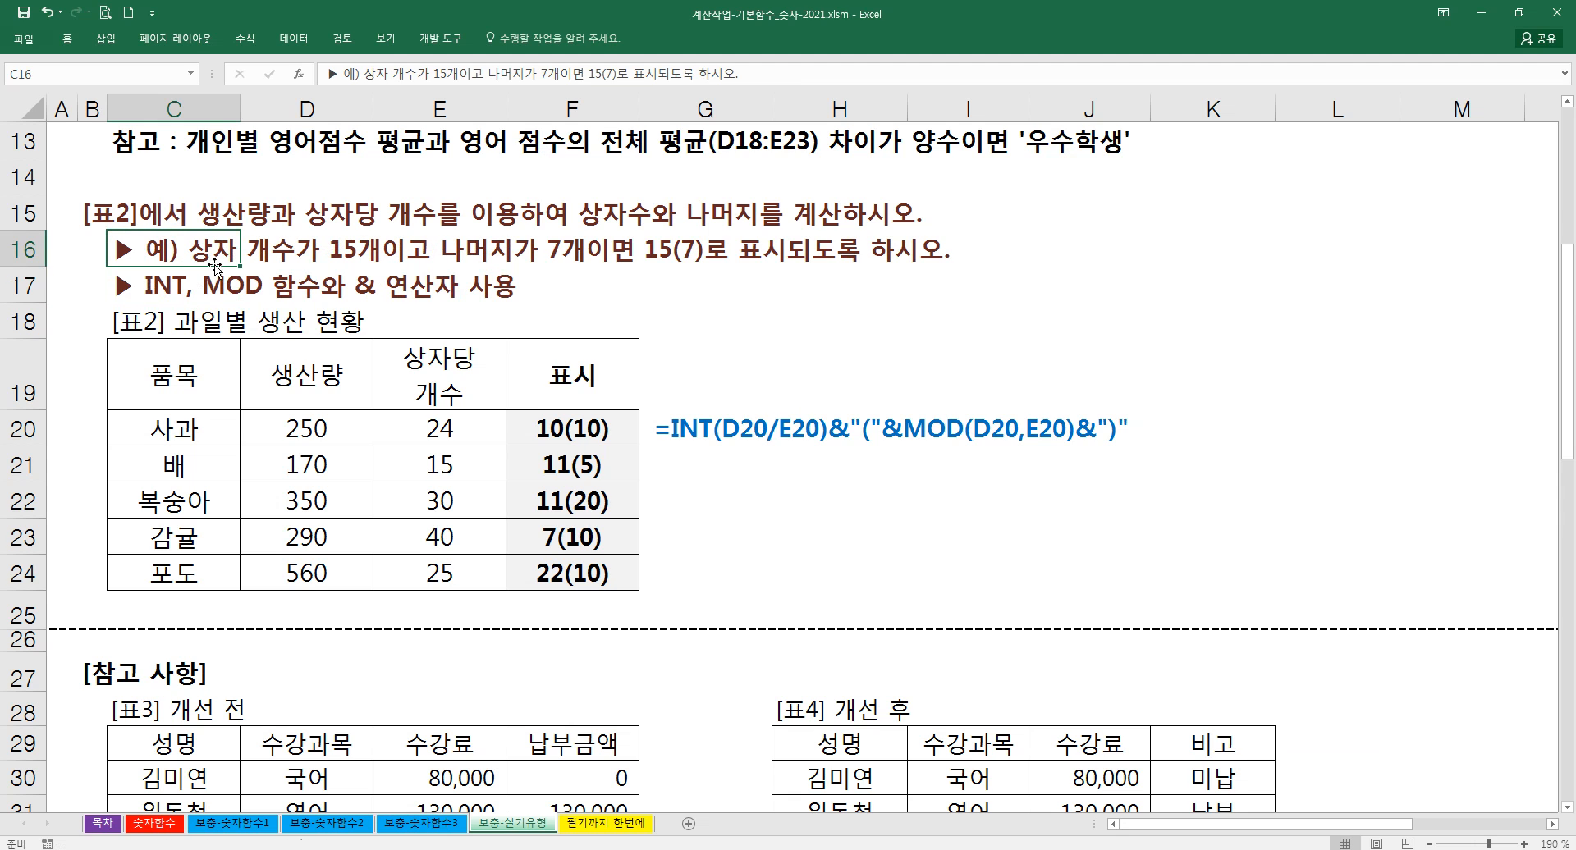
# - Examine the 표2 production amounts in D20:D24 and the per-box quantity for 사과 in E20
pyautogui.moveTo(291, 420); pyautogui.dragTo(312, 574)
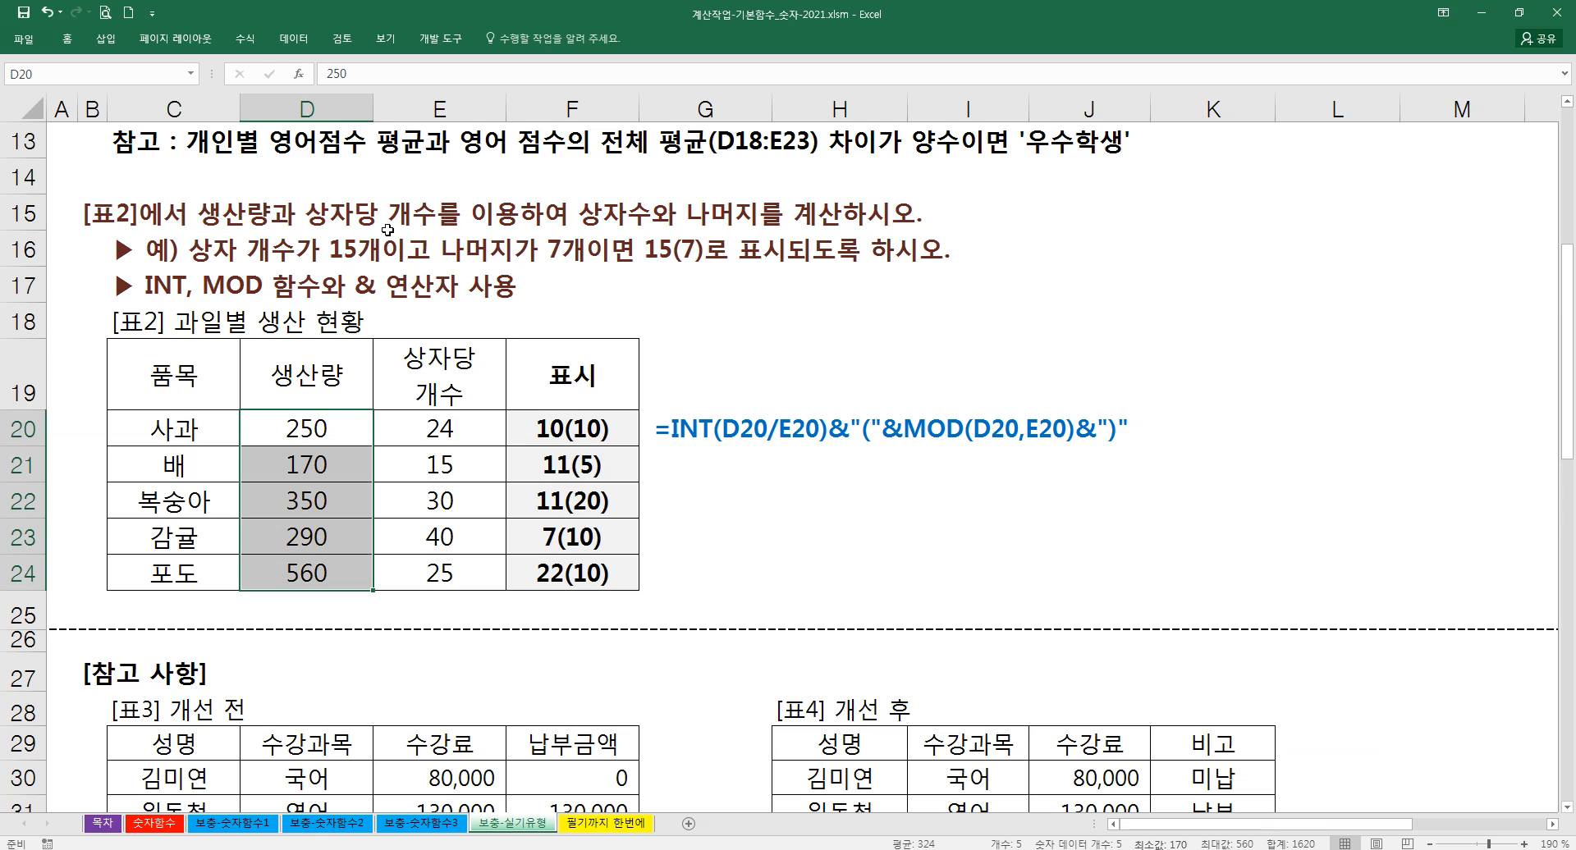
pyautogui.click(474, 426)
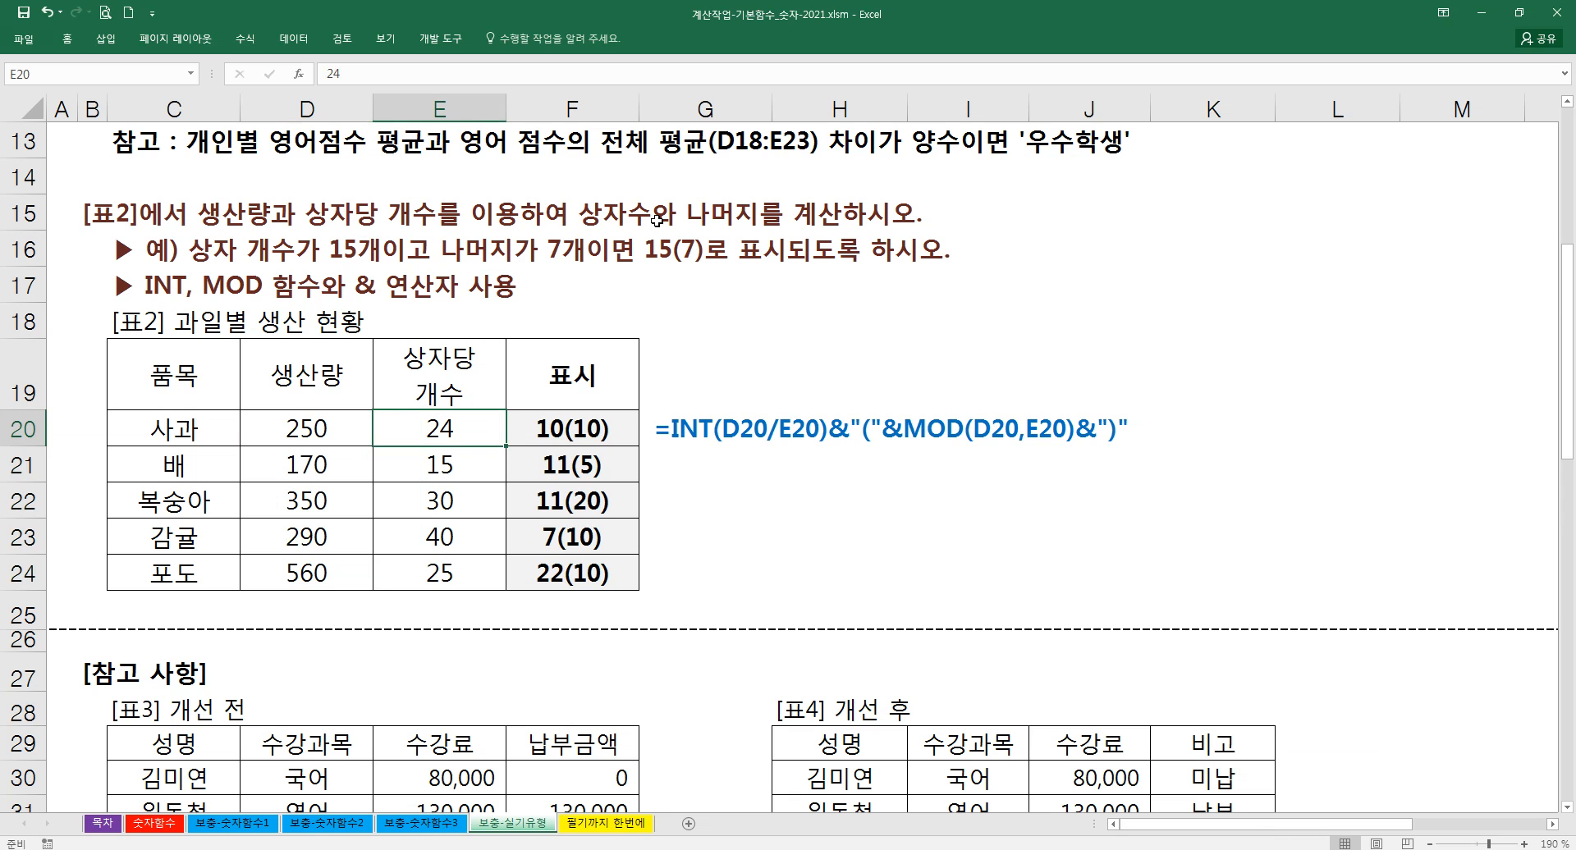
pyautogui.click(745, 226)
pyautogui.click(711, 312)
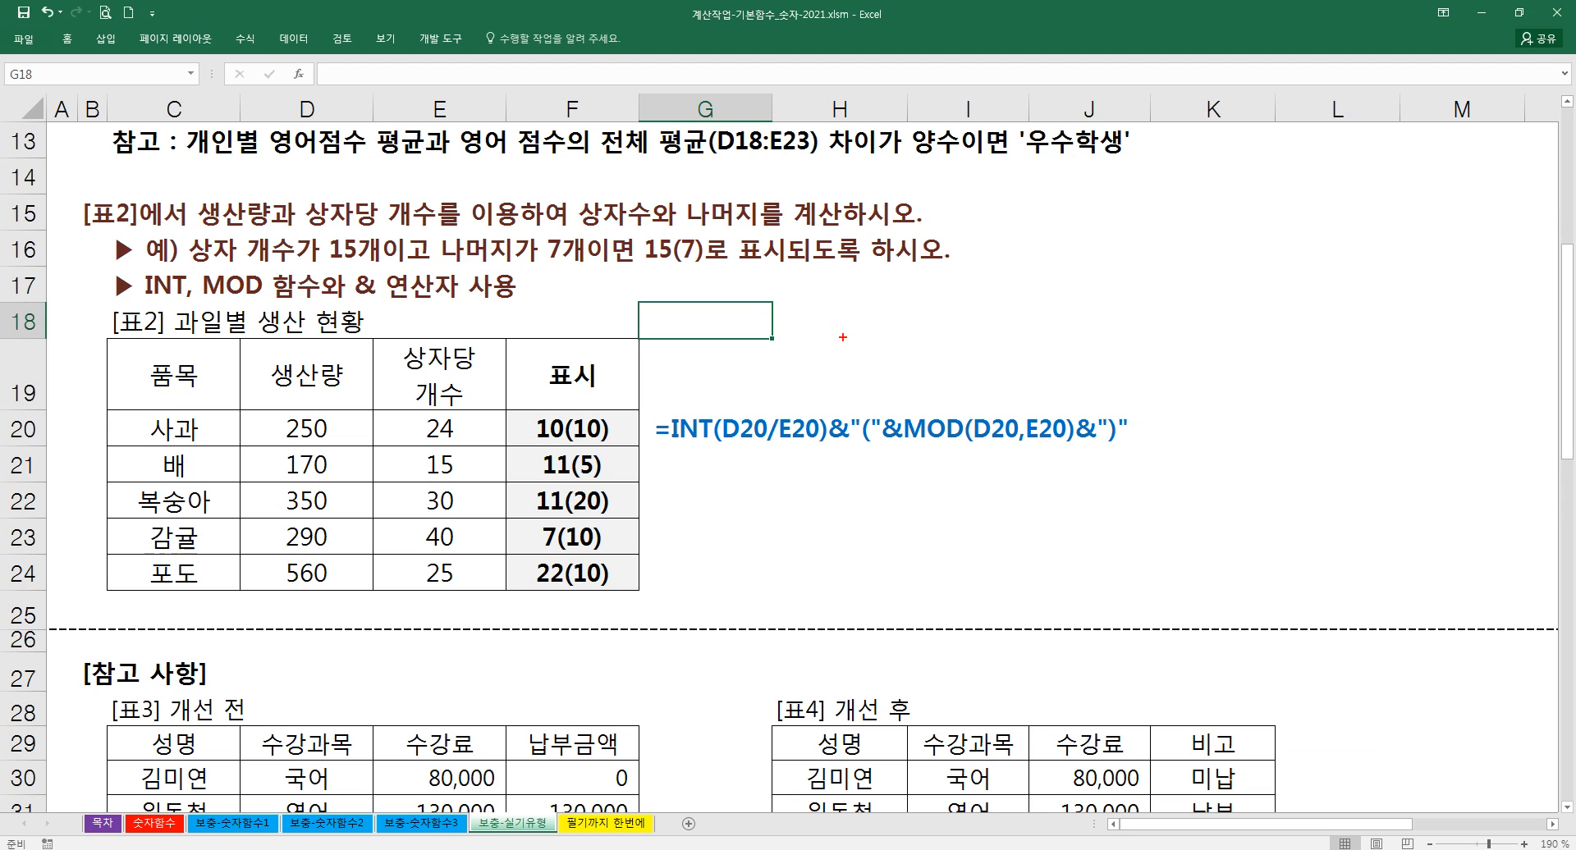
# - Handwrite a red annotation beside 표2 reading 250 → 240 → 10, labelling 240 as 10박스 and circled 10 as 나머지
pyautogui.moveTo(857, 323); pyautogui.dragTo(854, 340)
pyautogui.moveTo(963, 321); pyautogui.dragTo(964, 337)
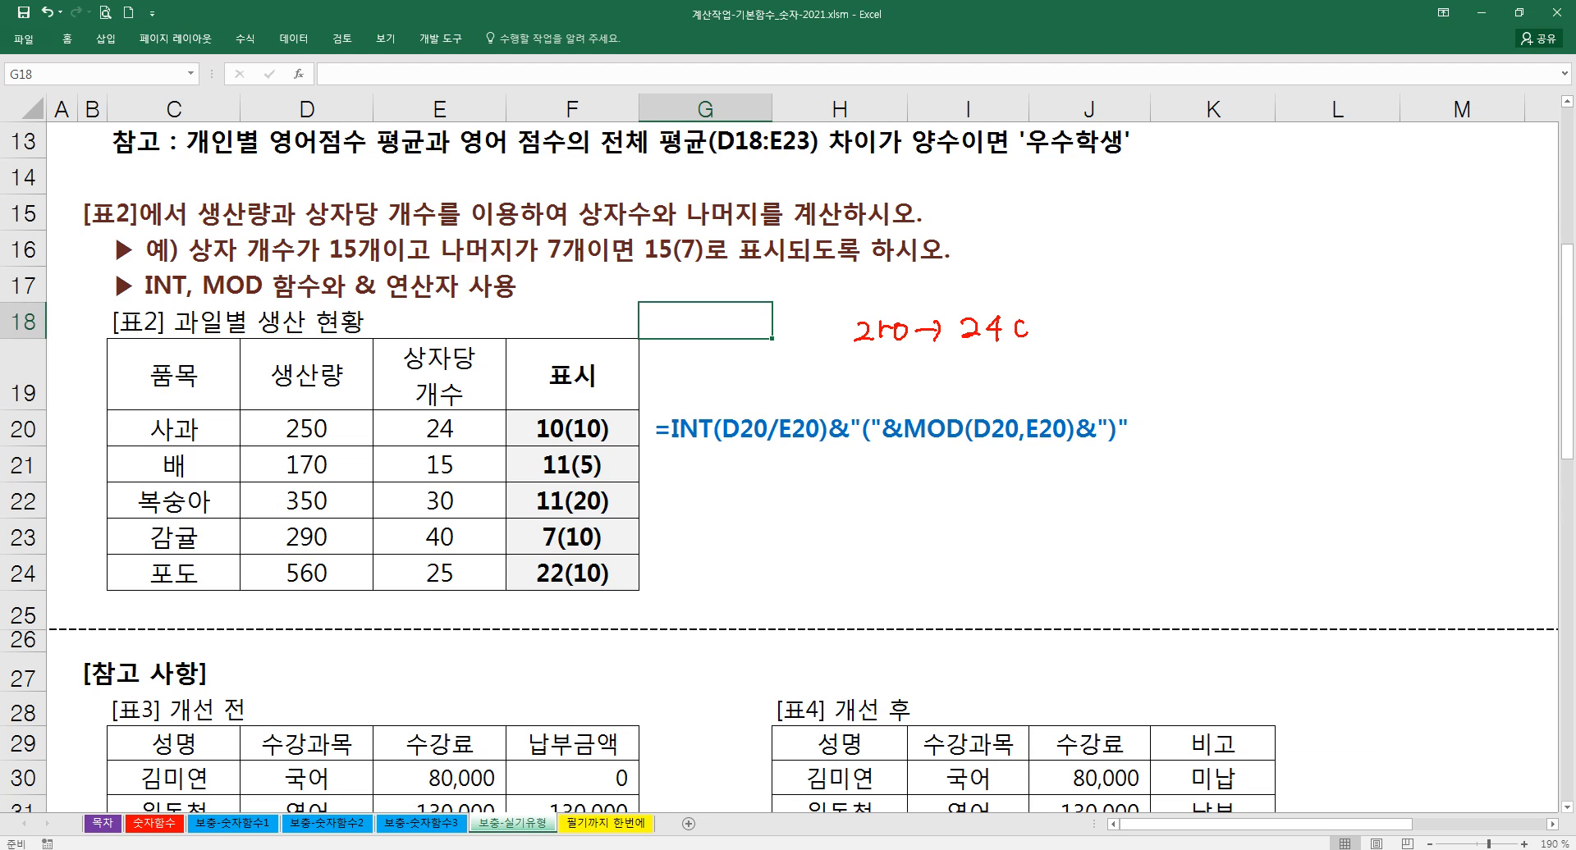
pyautogui.moveTo(957, 348); pyautogui.dragTo(1028, 350)
pyautogui.moveTo(1119, 347)
pyautogui.mouseDown()
pyautogui.moveTo(1121, 304)
pyautogui.moveTo(1115, 374)
pyautogui.mouseUp()
pyautogui.moveTo(1116, 362); pyautogui.dragTo(1123, 369)
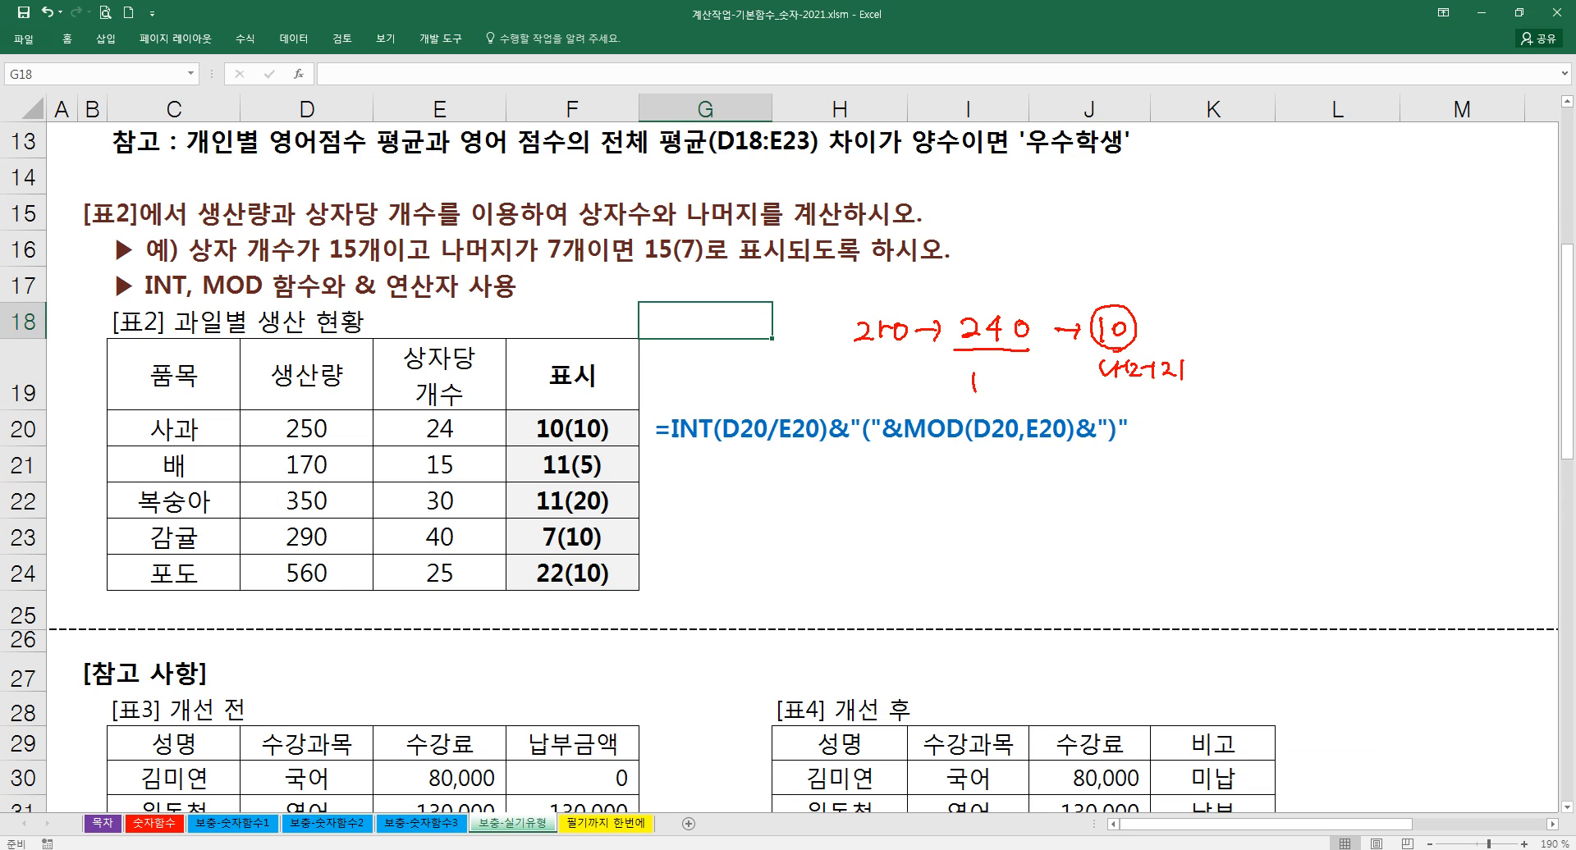
pyautogui.moveTo(1024, 401)
pyautogui.mouseDown()
pyautogui.moveTo(1049, 392)
pyautogui.moveTo(970, 365)
pyautogui.moveTo(980, 404)
pyautogui.mouseUp()
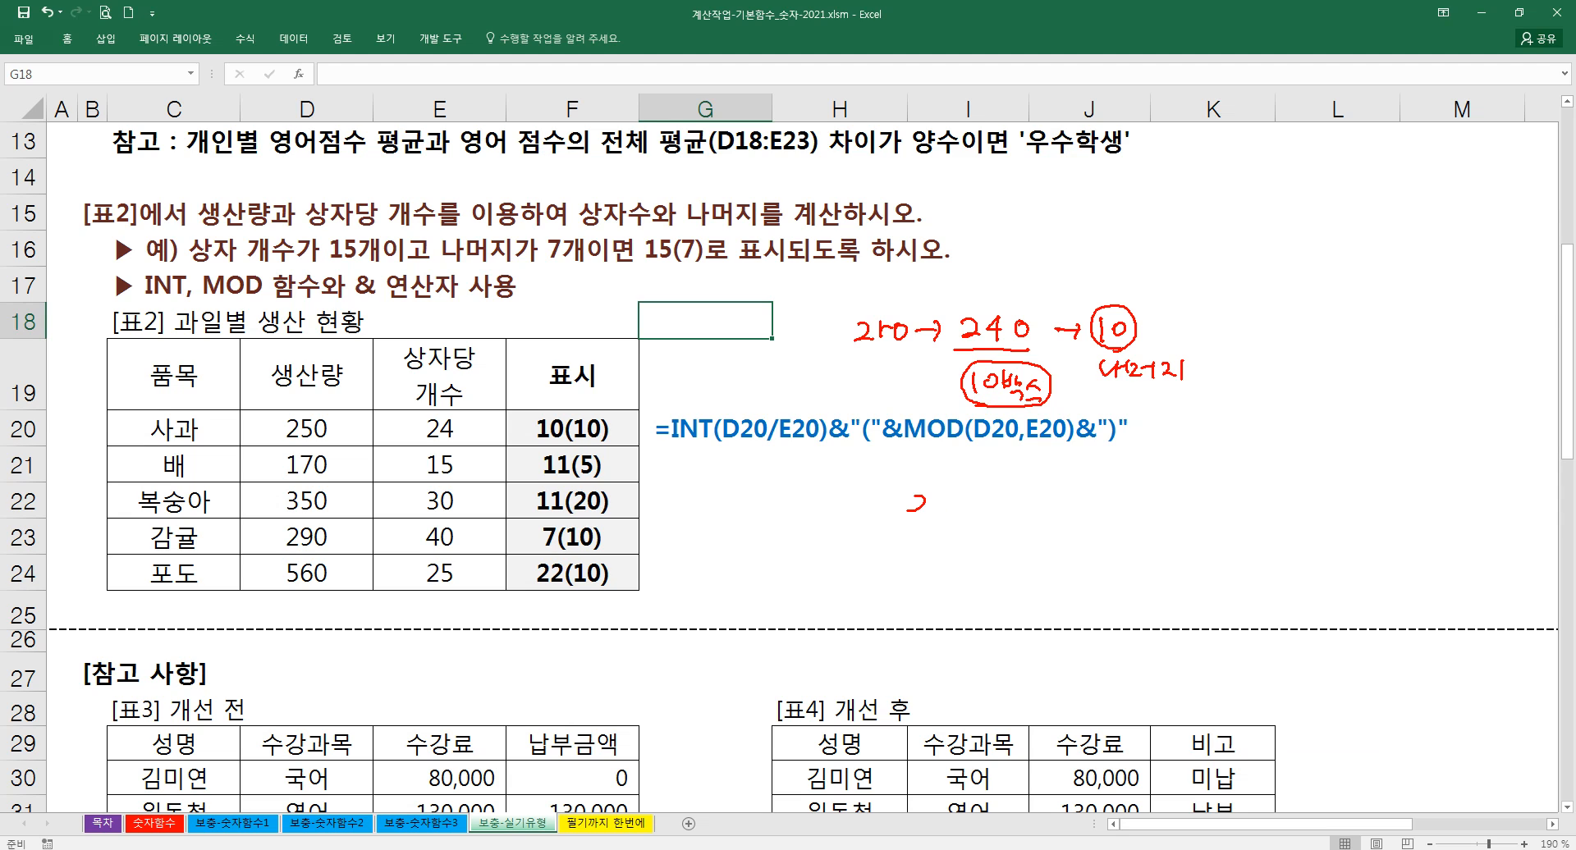
# - Handwrite the long division of 250 by 24 in red below the formula, and circle the quotient 10 in blue, labelled 몫
pyautogui.moveTo(894, 486)
pyautogui.mouseDown()
pyautogui.moveTo(943, 485)
pyautogui.moveTo(896, 530)
pyautogui.moveTo(861, 503)
pyautogui.moveTo(886, 504)
pyautogui.mouseUp()
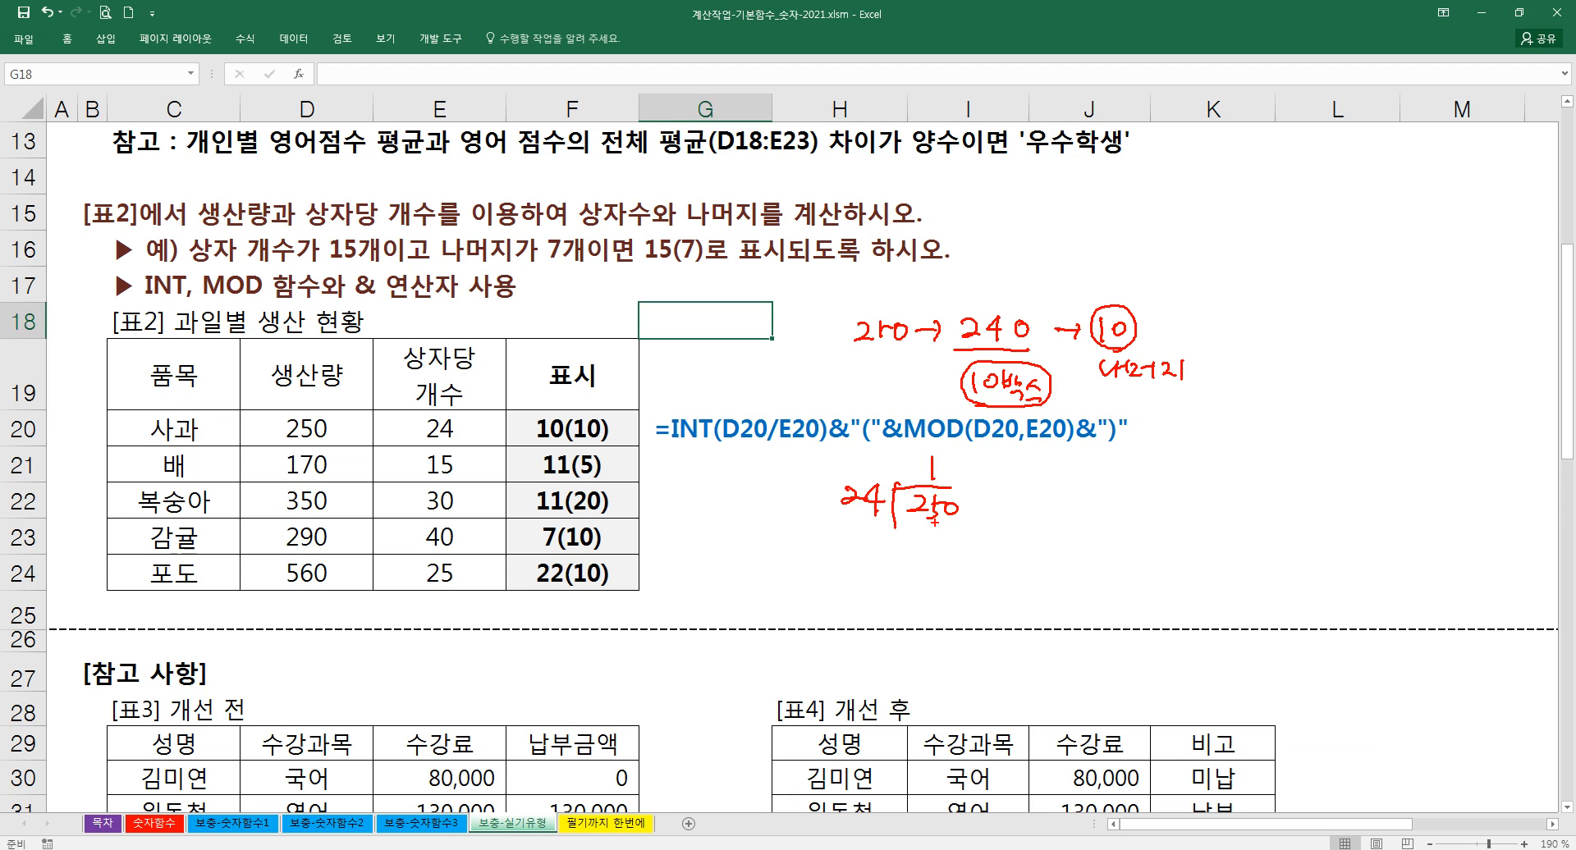
pyautogui.moveTo(893, 559); pyautogui.dragTo(979, 555)
pyautogui.moveTo(951, 459)
pyautogui.mouseDown()
pyautogui.moveTo(955, 476)
pyautogui.moveTo(952, 458)
pyautogui.mouseUp()
pyautogui.moveTo(955, 534); pyautogui.dragTo(939, 600)
pyautogui.moveTo(960, 575)
pyautogui.mouseDown()
pyautogui.moveTo(955, 588)
pyautogui.moveTo(961, 575)
pyautogui.mouseUp()
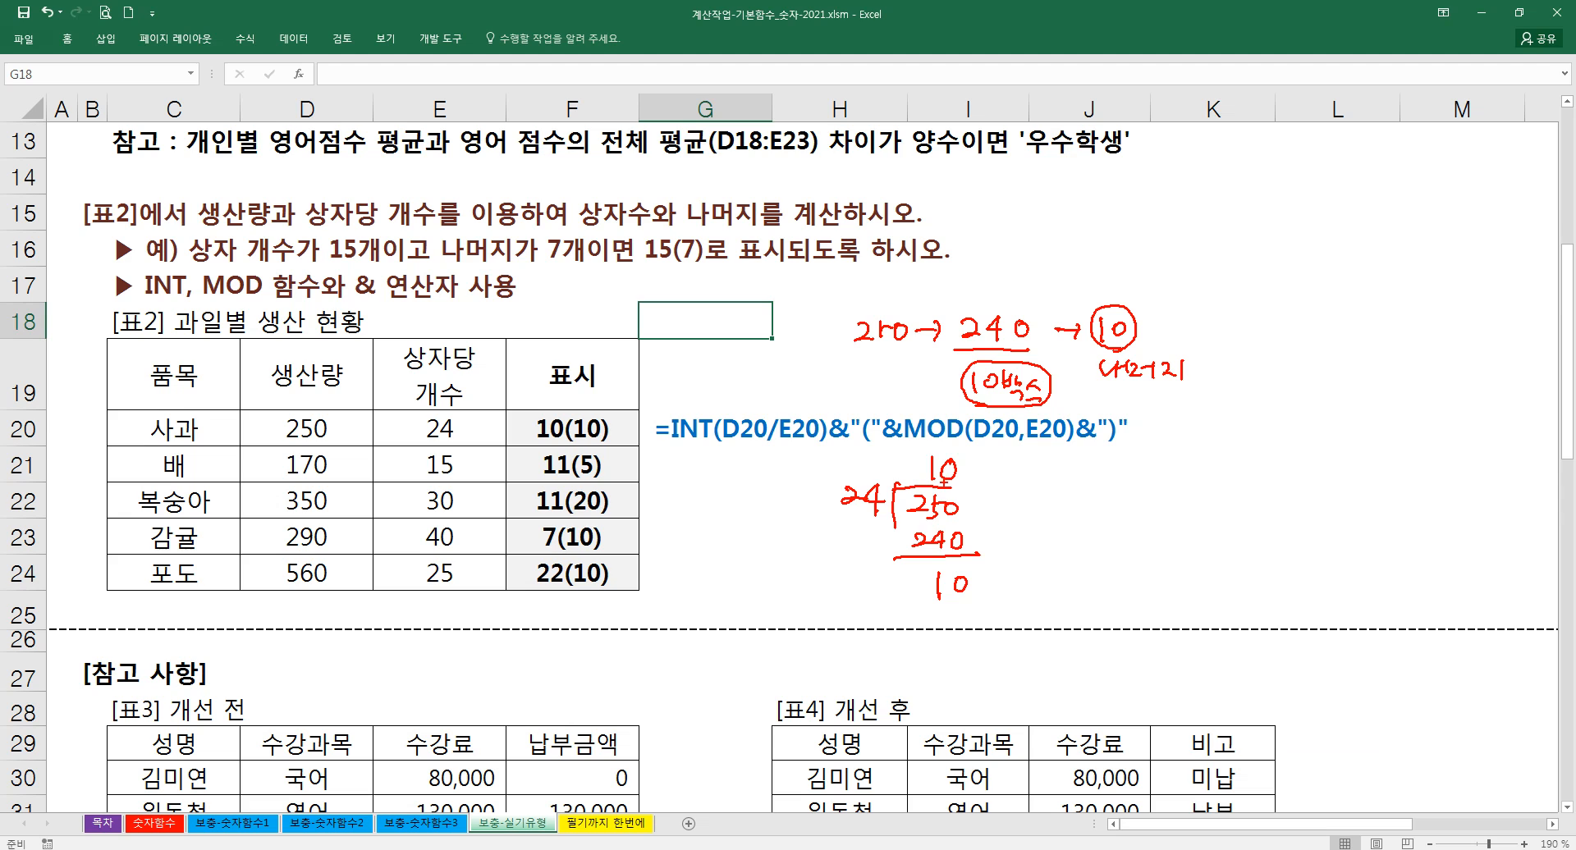
pyautogui.moveTo(928, 479)
pyautogui.mouseDown()
pyautogui.moveTo(1016, 483)
pyautogui.moveTo(1024, 502)
pyautogui.moveTo(1027, 460)
pyautogui.moveTo(1013, 503)
pyautogui.mouseUp()
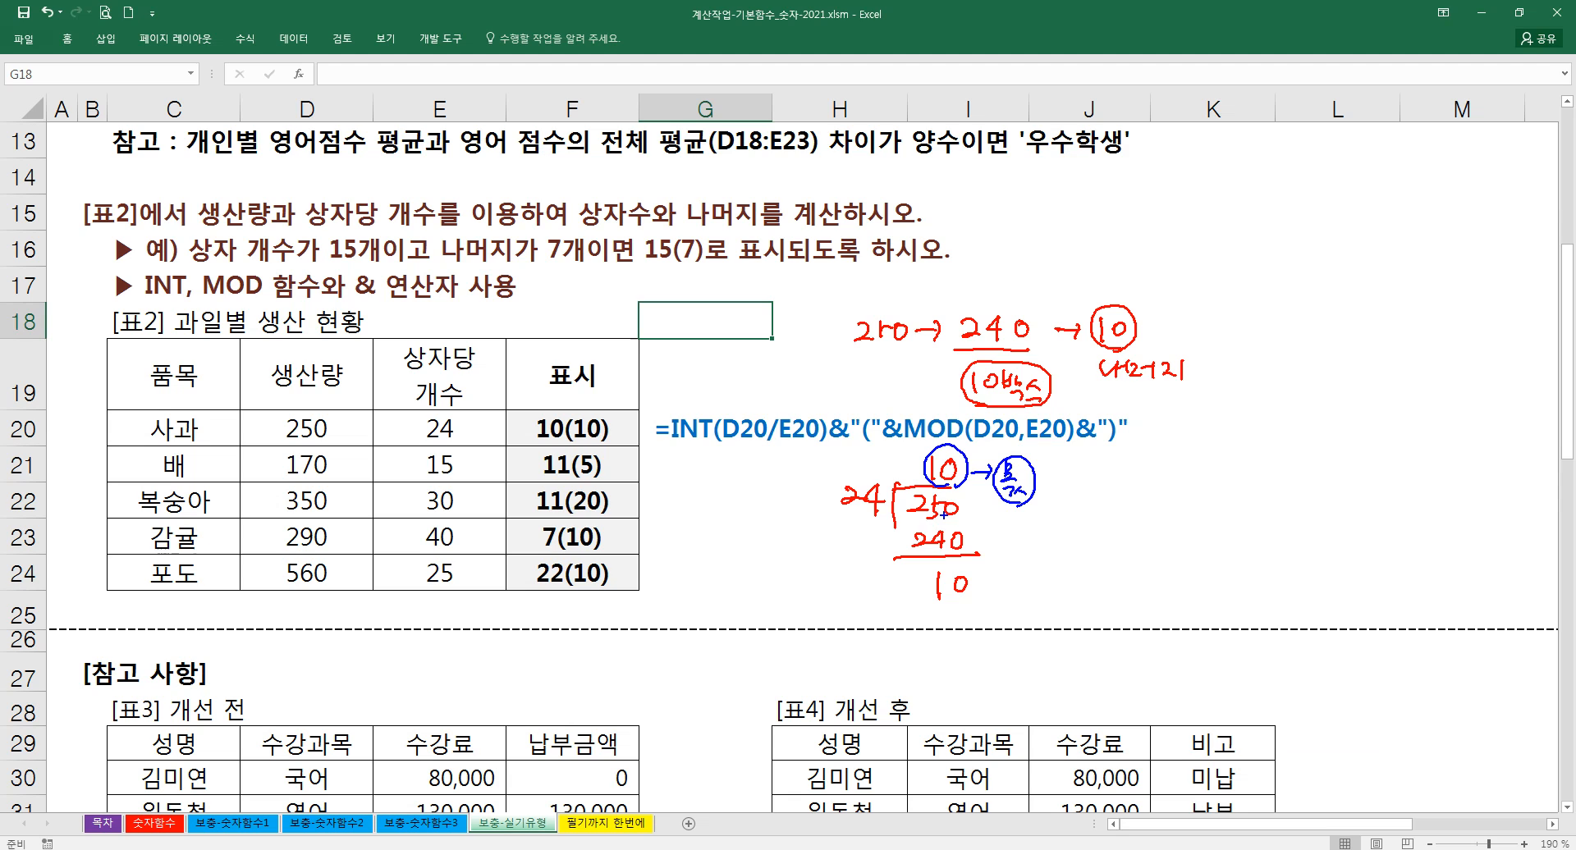
# - Clear the handwritten annotations and delete the 표시 results in F20:F24 of 표2
pyautogui.moveTo(846, 515); pyautogui.dragTo(875, 513)
pyautogui.moveTo(866, 521); pyautogui.dragTo(836, 521)
pyautogui.press('Escape')
pyautogui.moveTo(616, 431); pyautogui.dragTo(616, 561)
pyautogui.press('Delete')
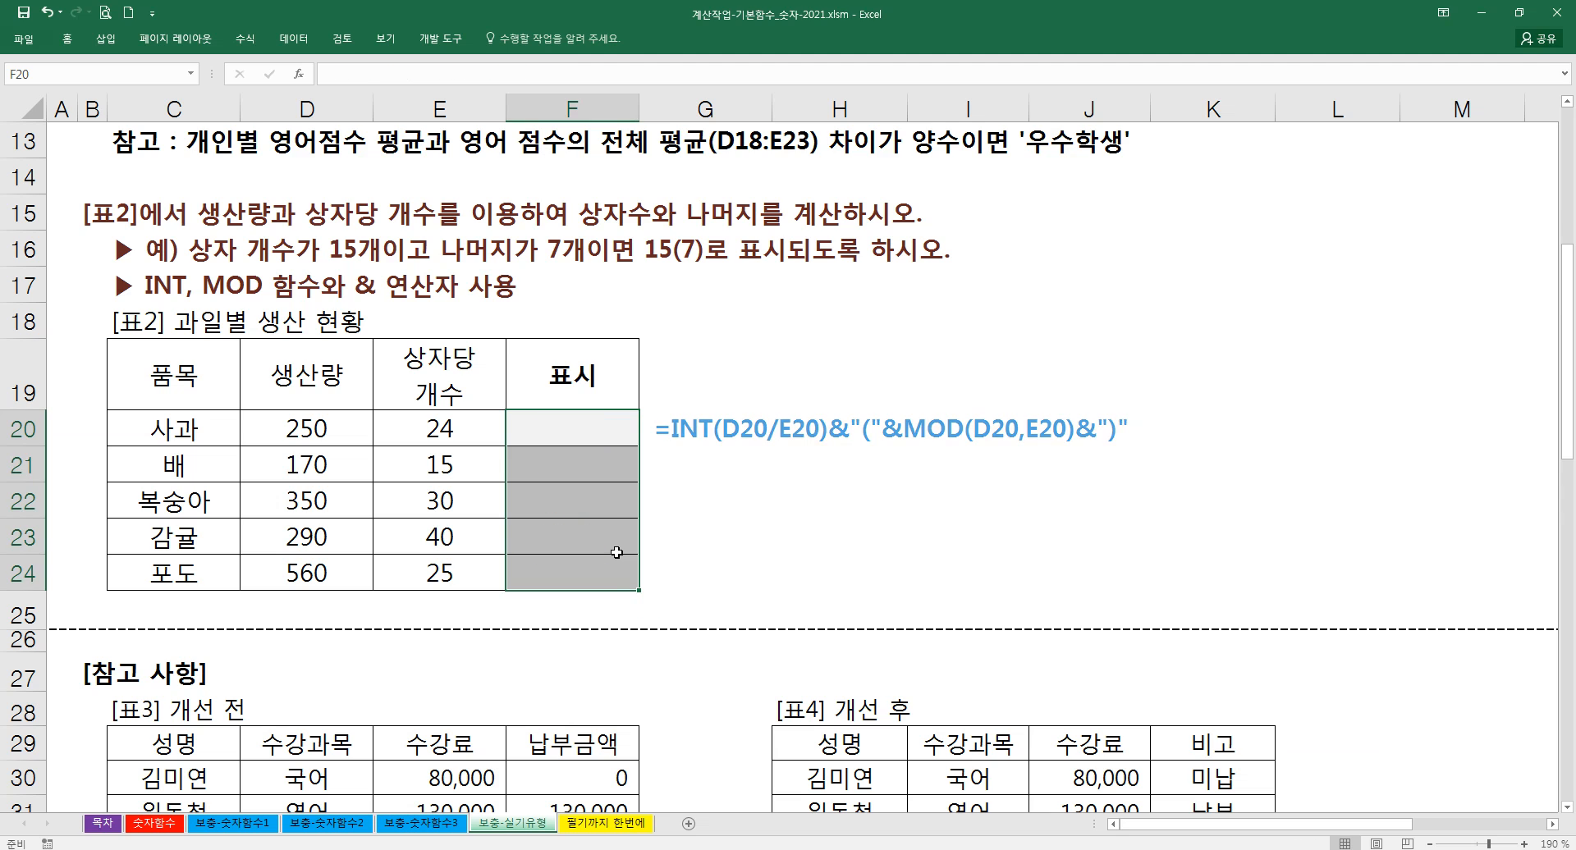
pyautogui.press('Right')
pyautogui.press('Delete')
pyautogui.press('Left')
# - Start a formula in F20 that takes INT of D20/24, using the function arguments dialog
pyautogui.write('=')
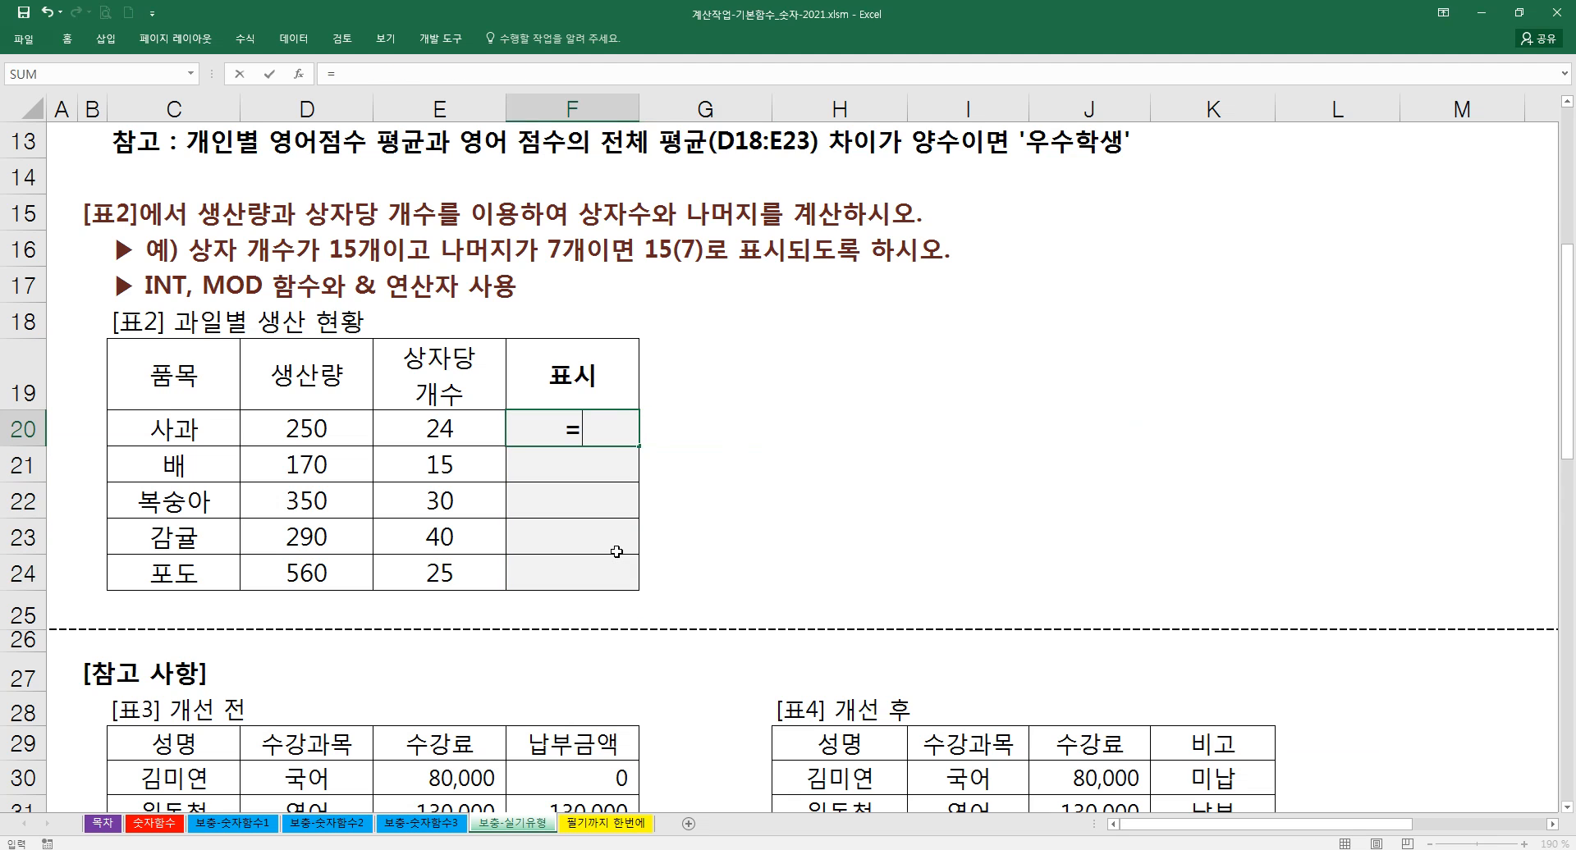
pyautogui.write('INT(')
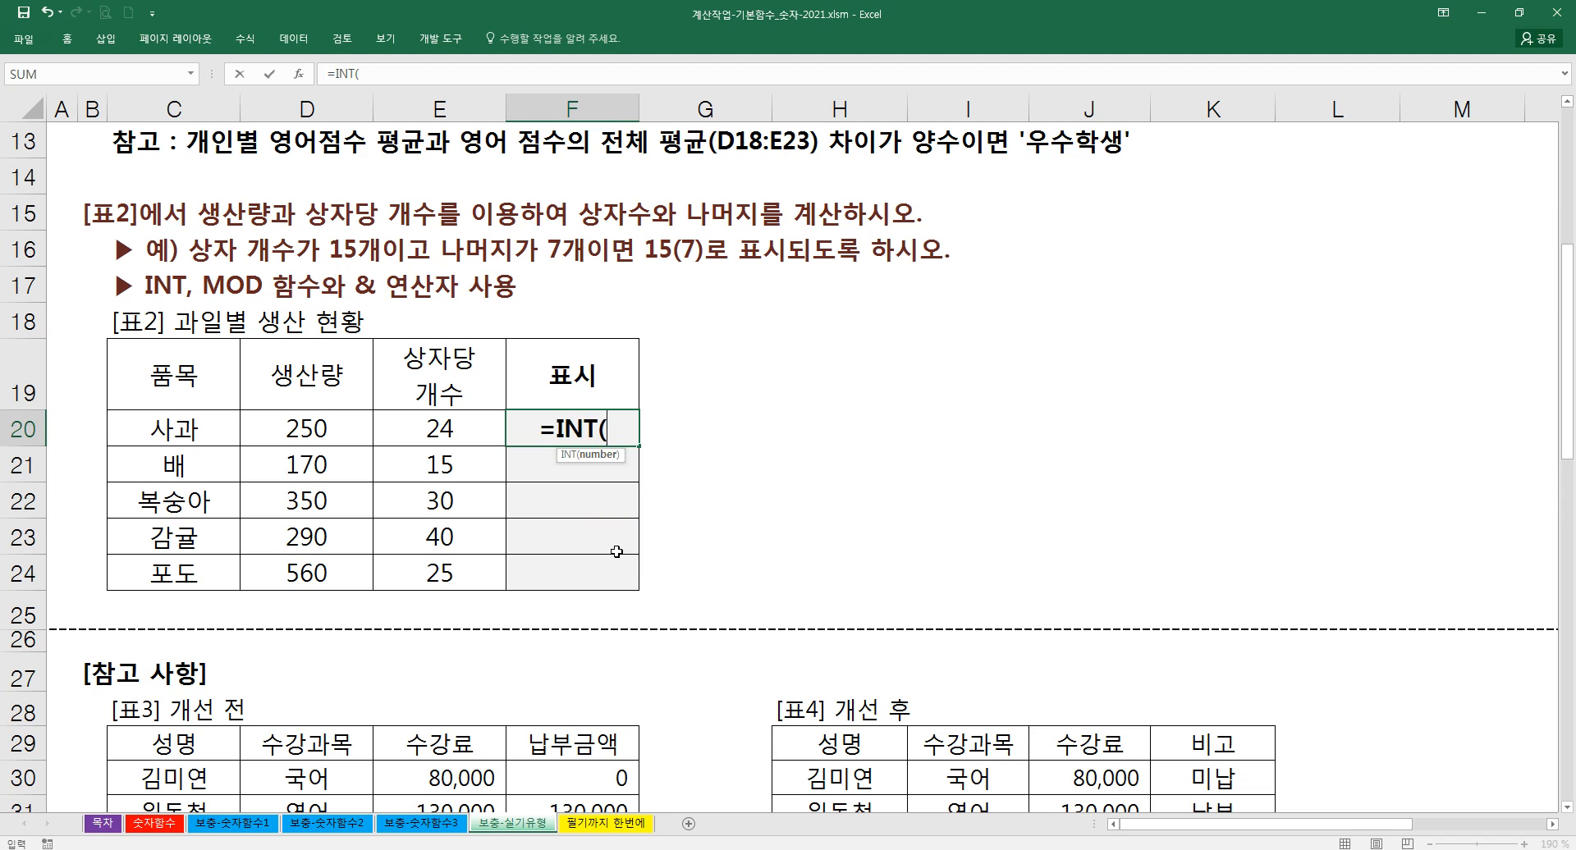
pyautogui.hotkey('ctrl', 'a')
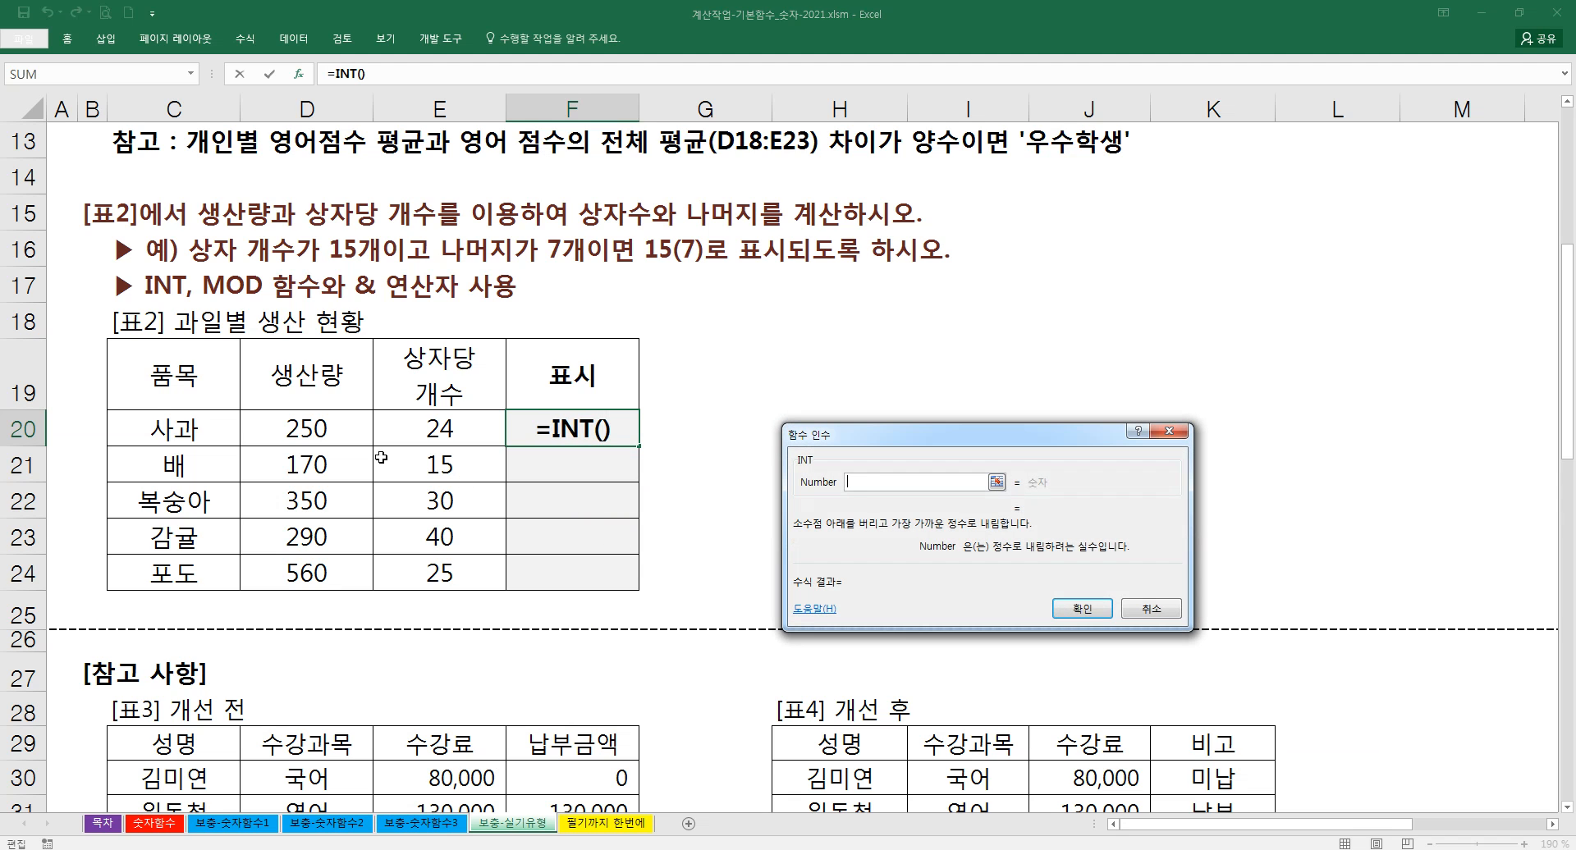
pyautogui.click(319, 430)
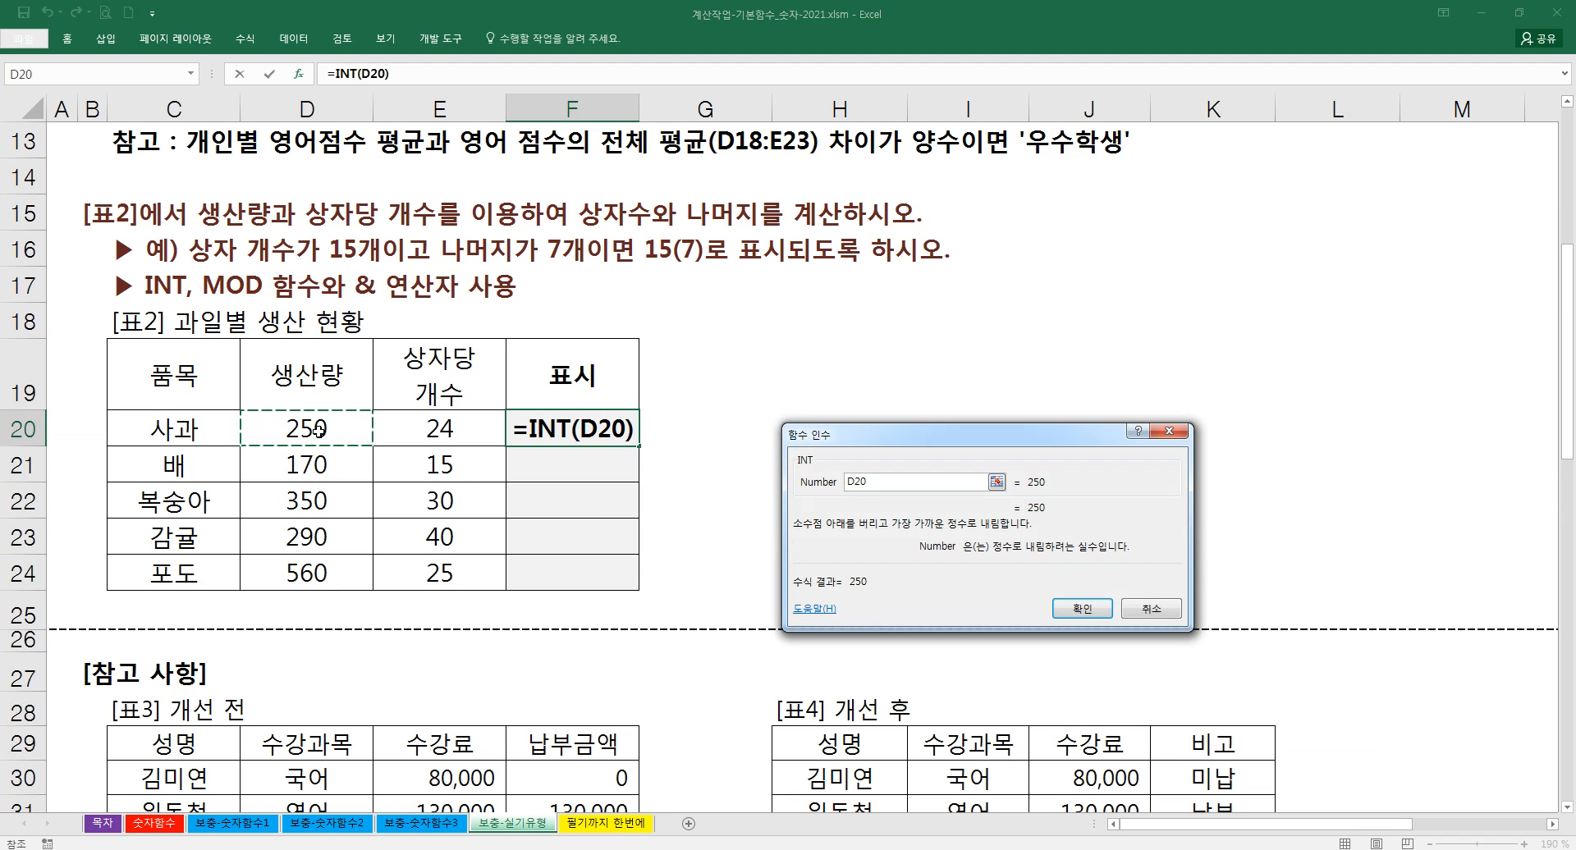
pyautogui.write('/24')
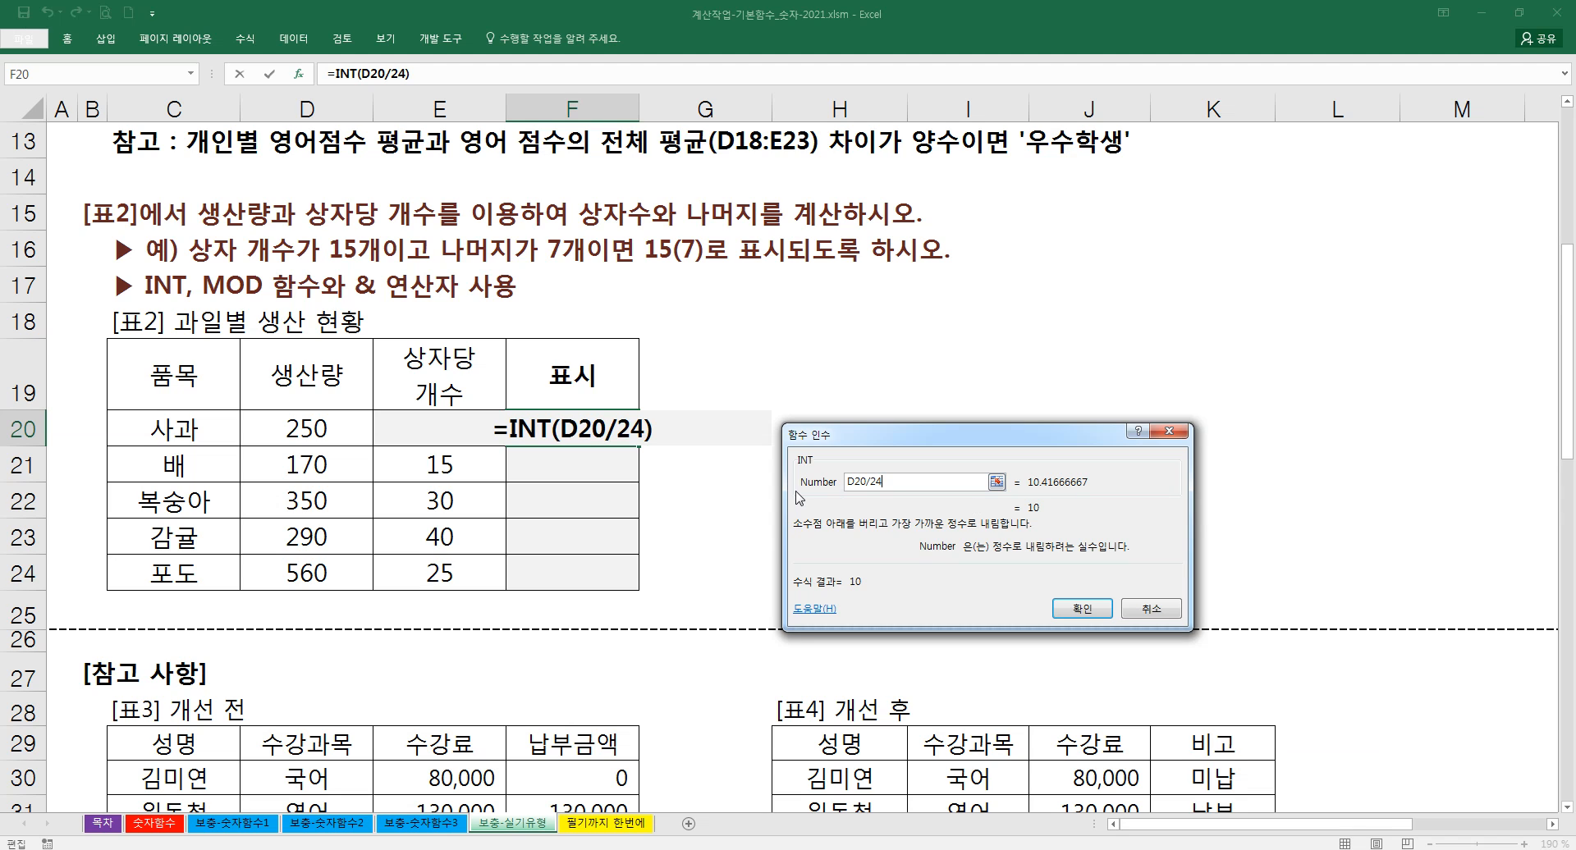
# - Extend the F20 formula after the INT part with &"("& and a MOD function
pyautogui.click(413, 74)
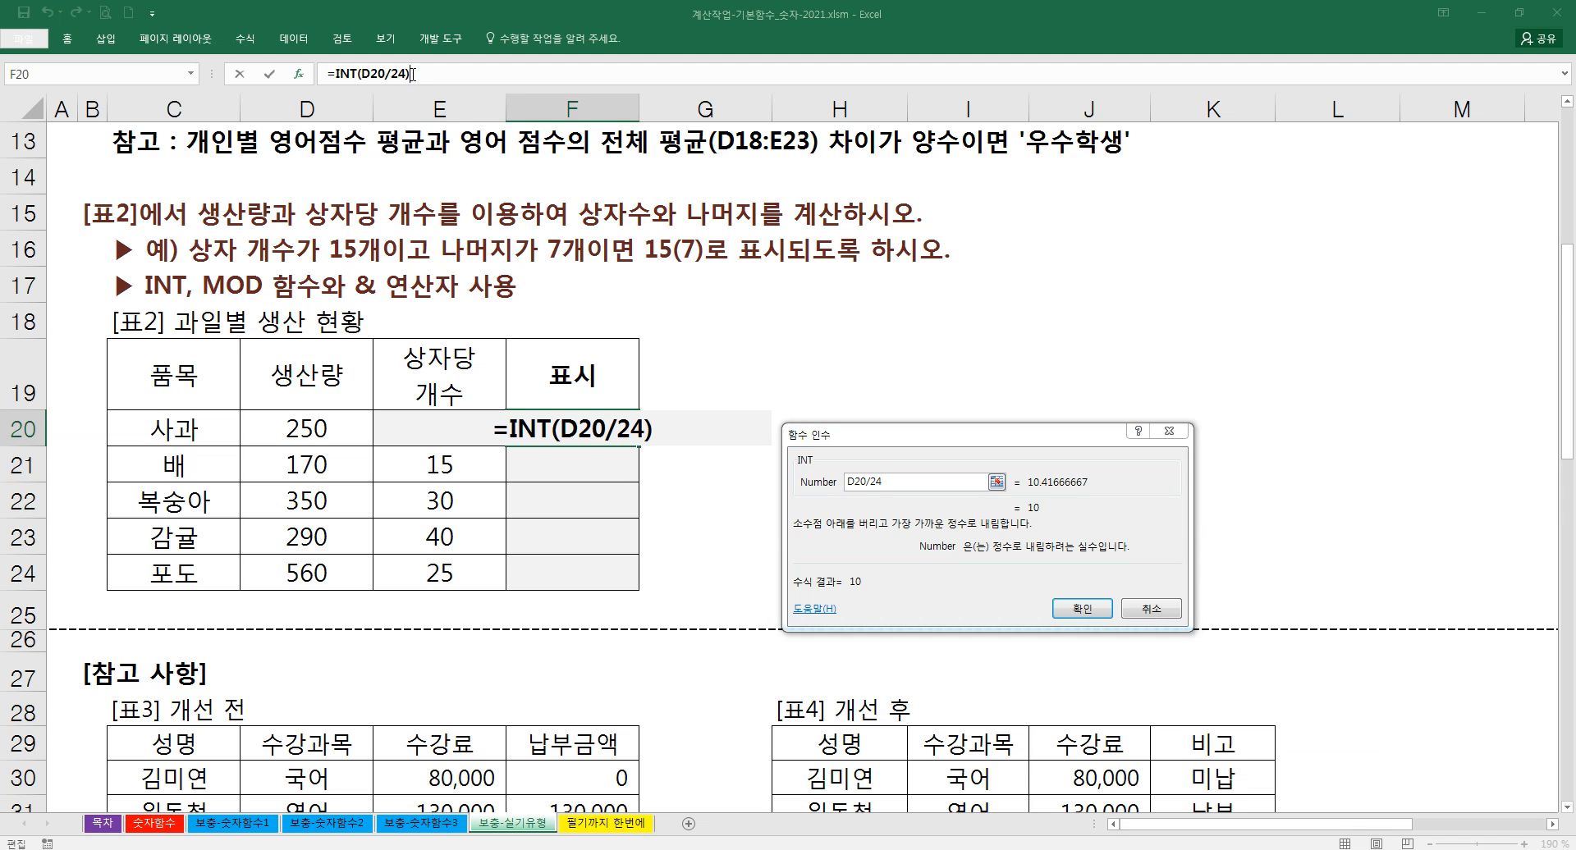
pyautogui.write('&"')
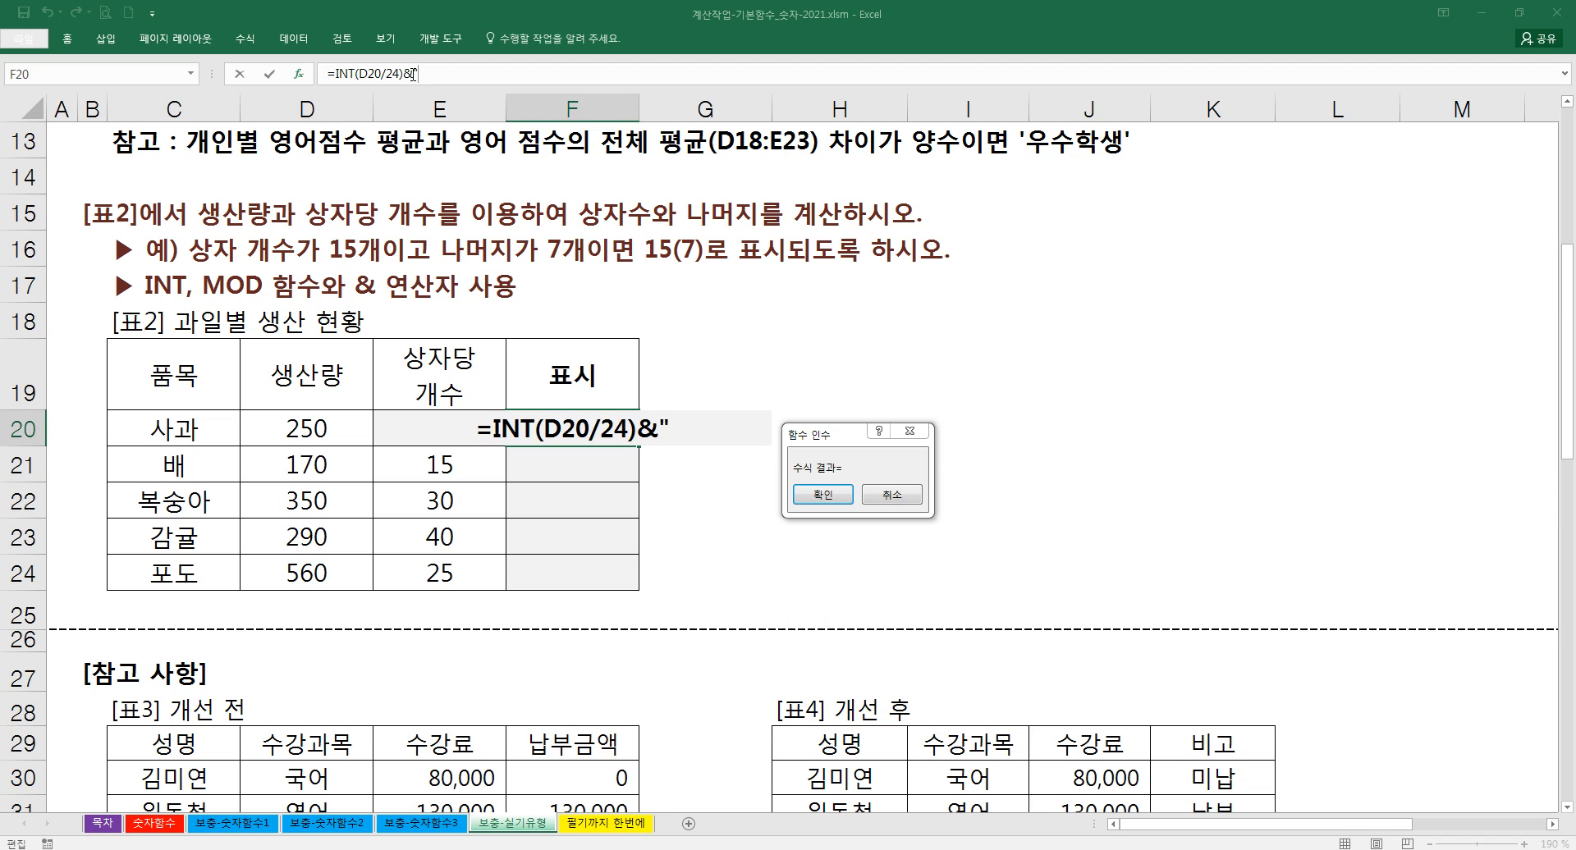
pyautogui.write('("')
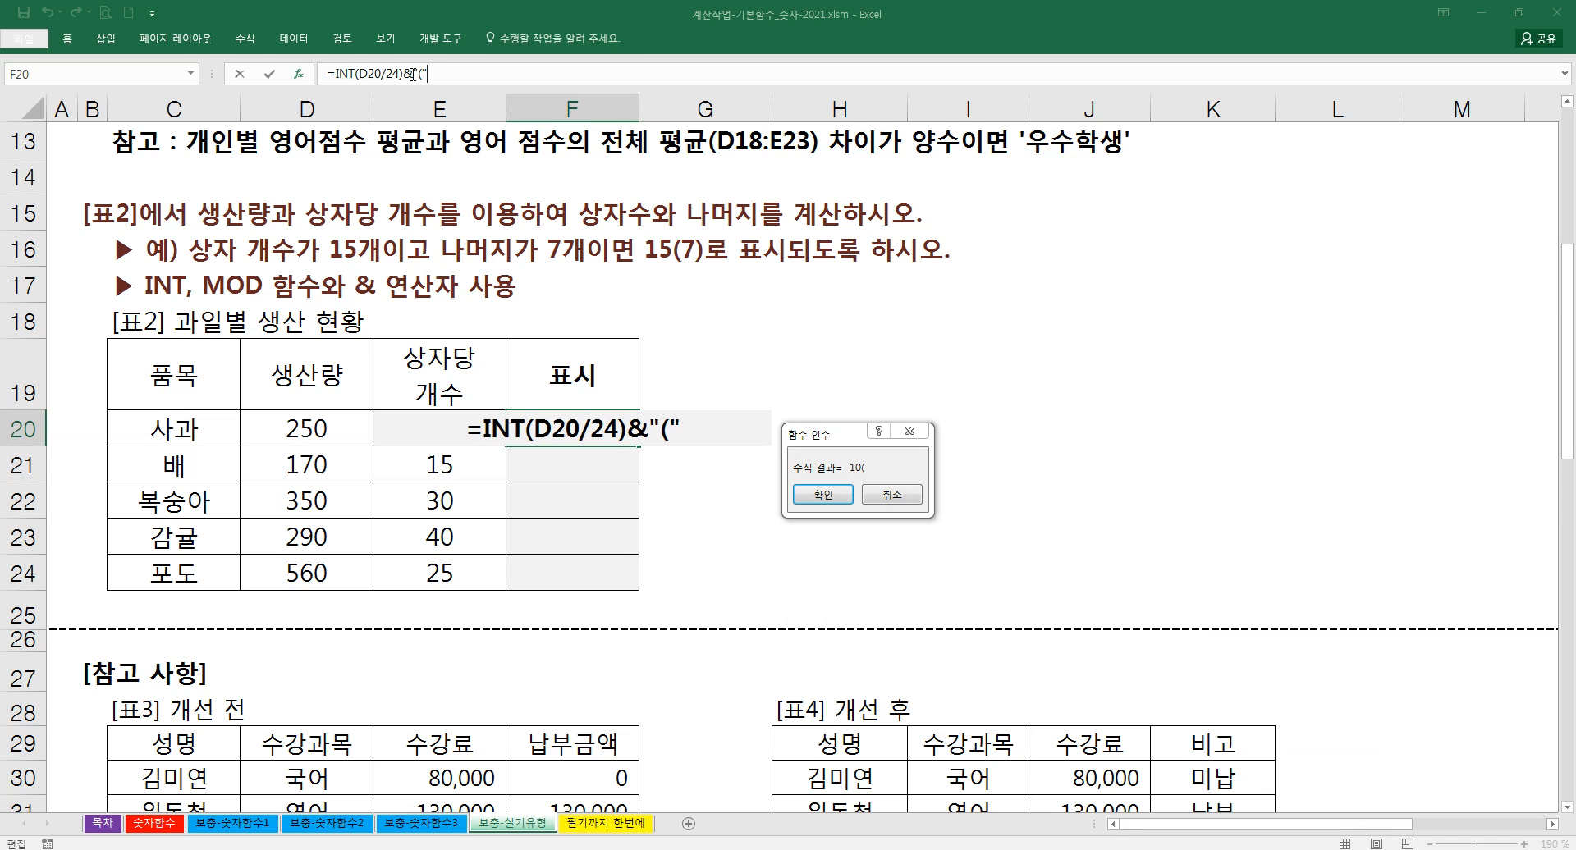
pyautogui.write('&')
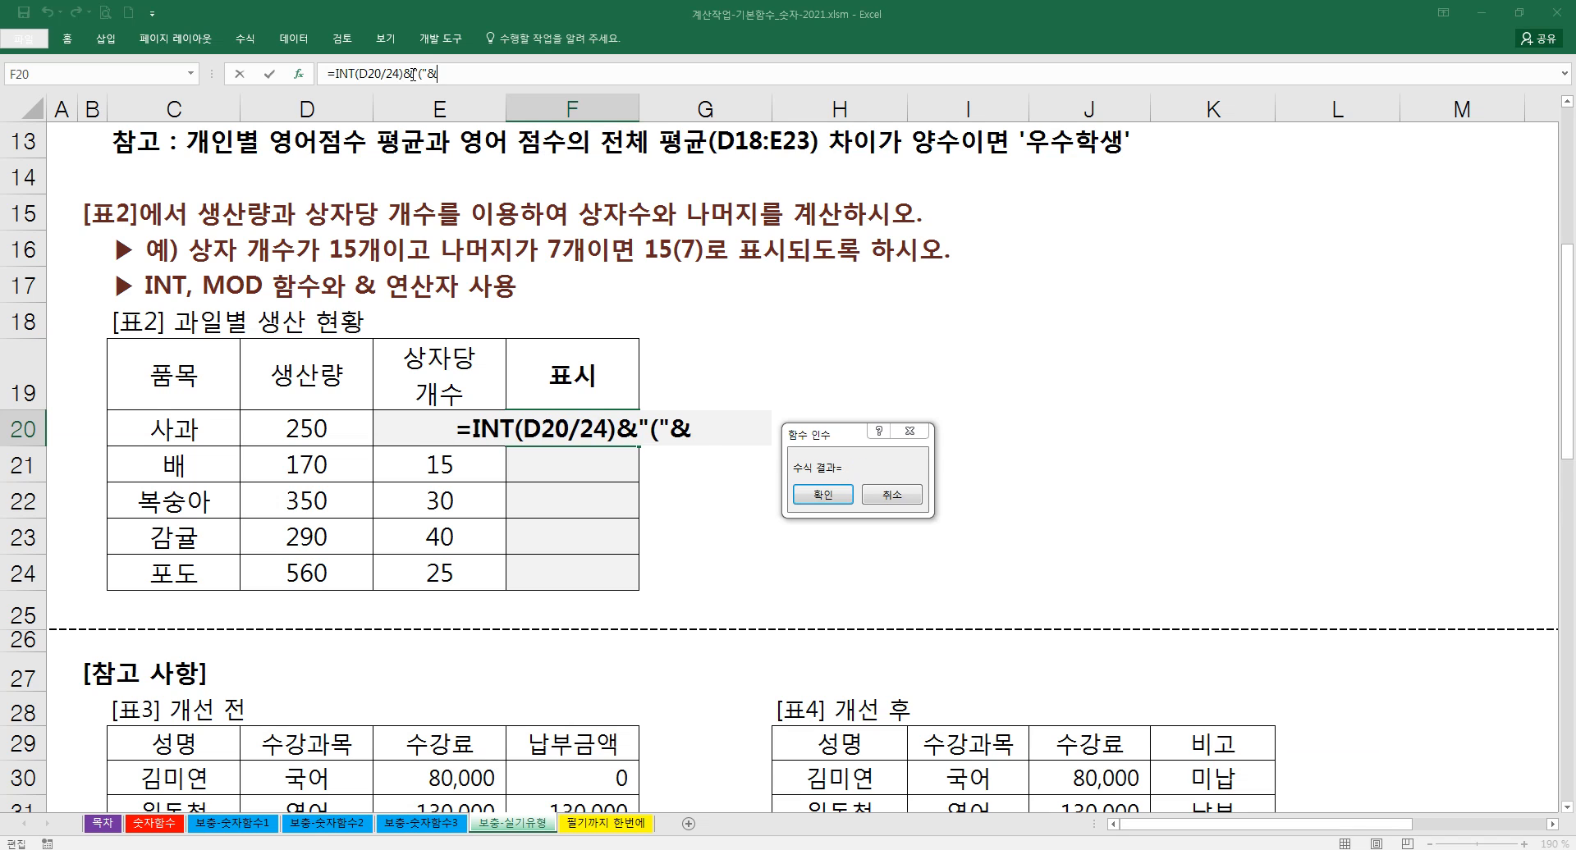
pyautogui.write('MOD')
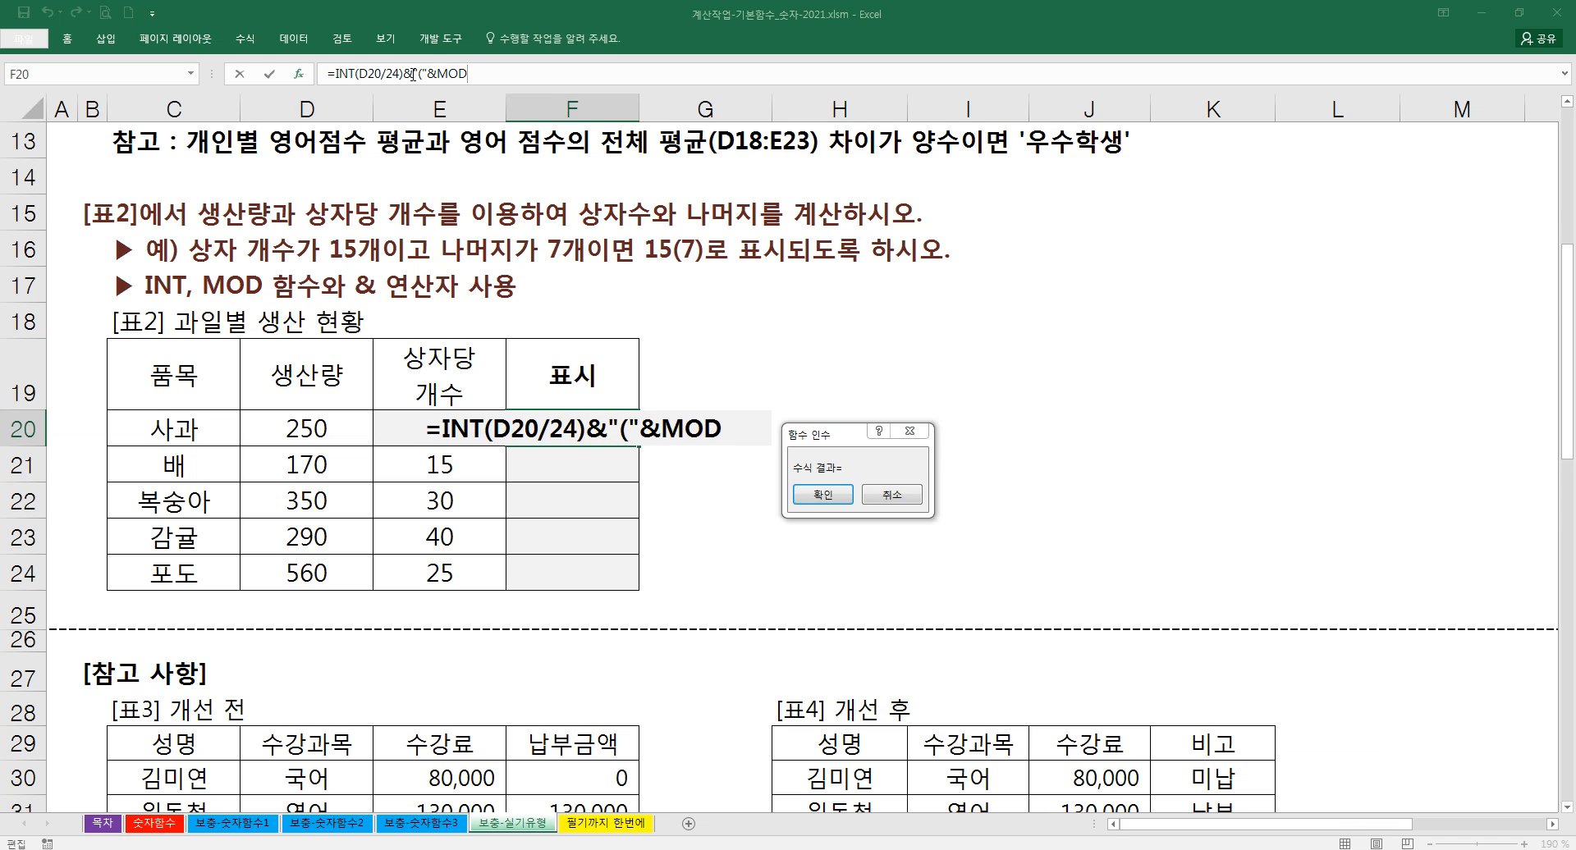
pyautogui.write('(')
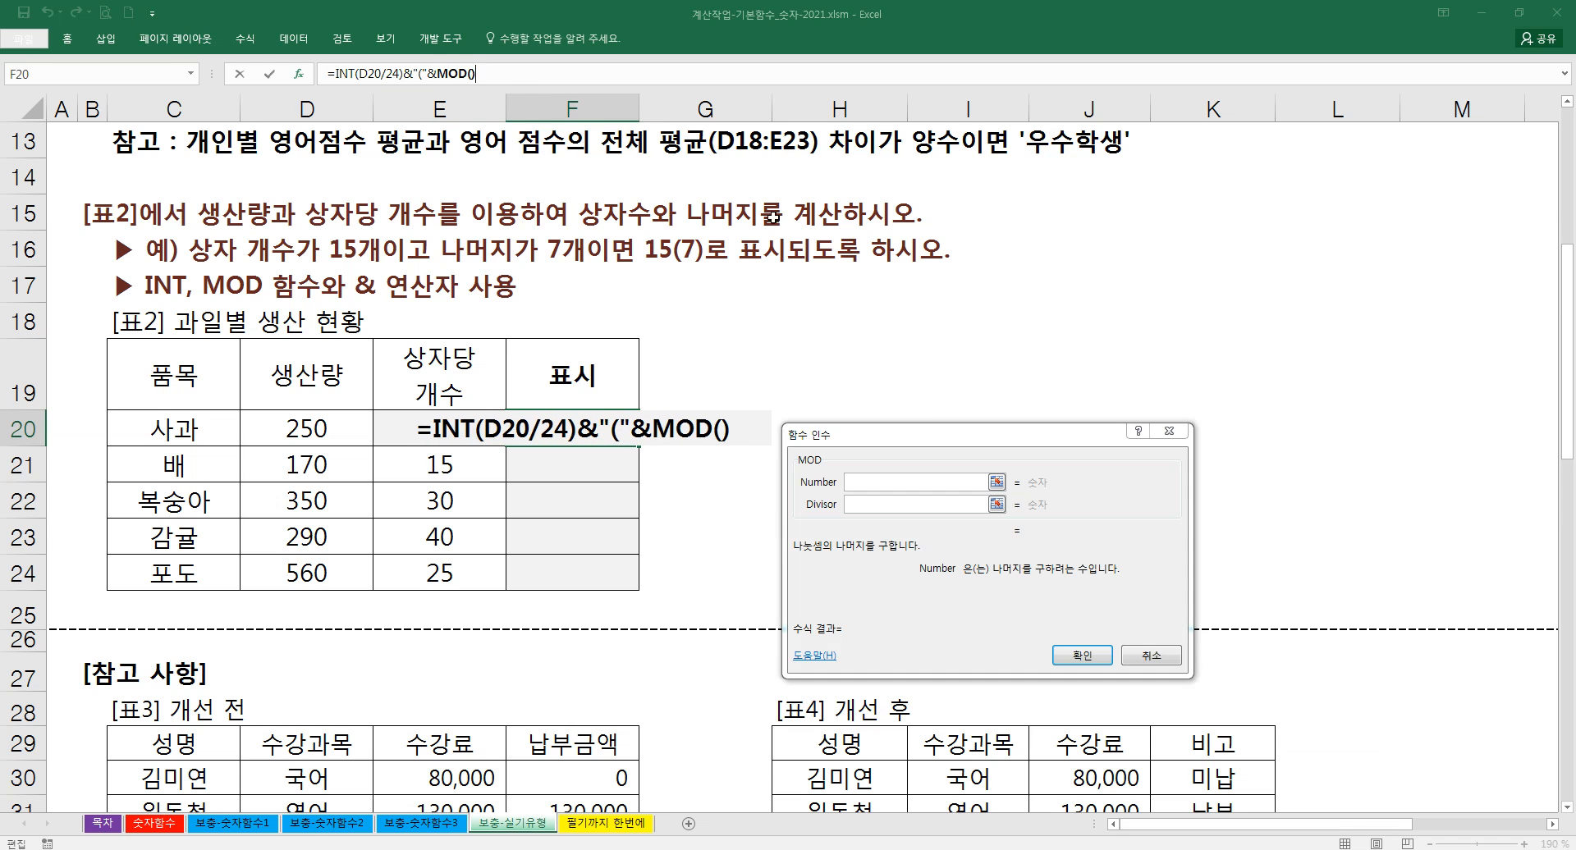
# - Set MOD's number to D20 and divisor to E20, append &")" and enter the F20 formula
pyautogui.click(307, 429)
pyautogui.click(856, 508)
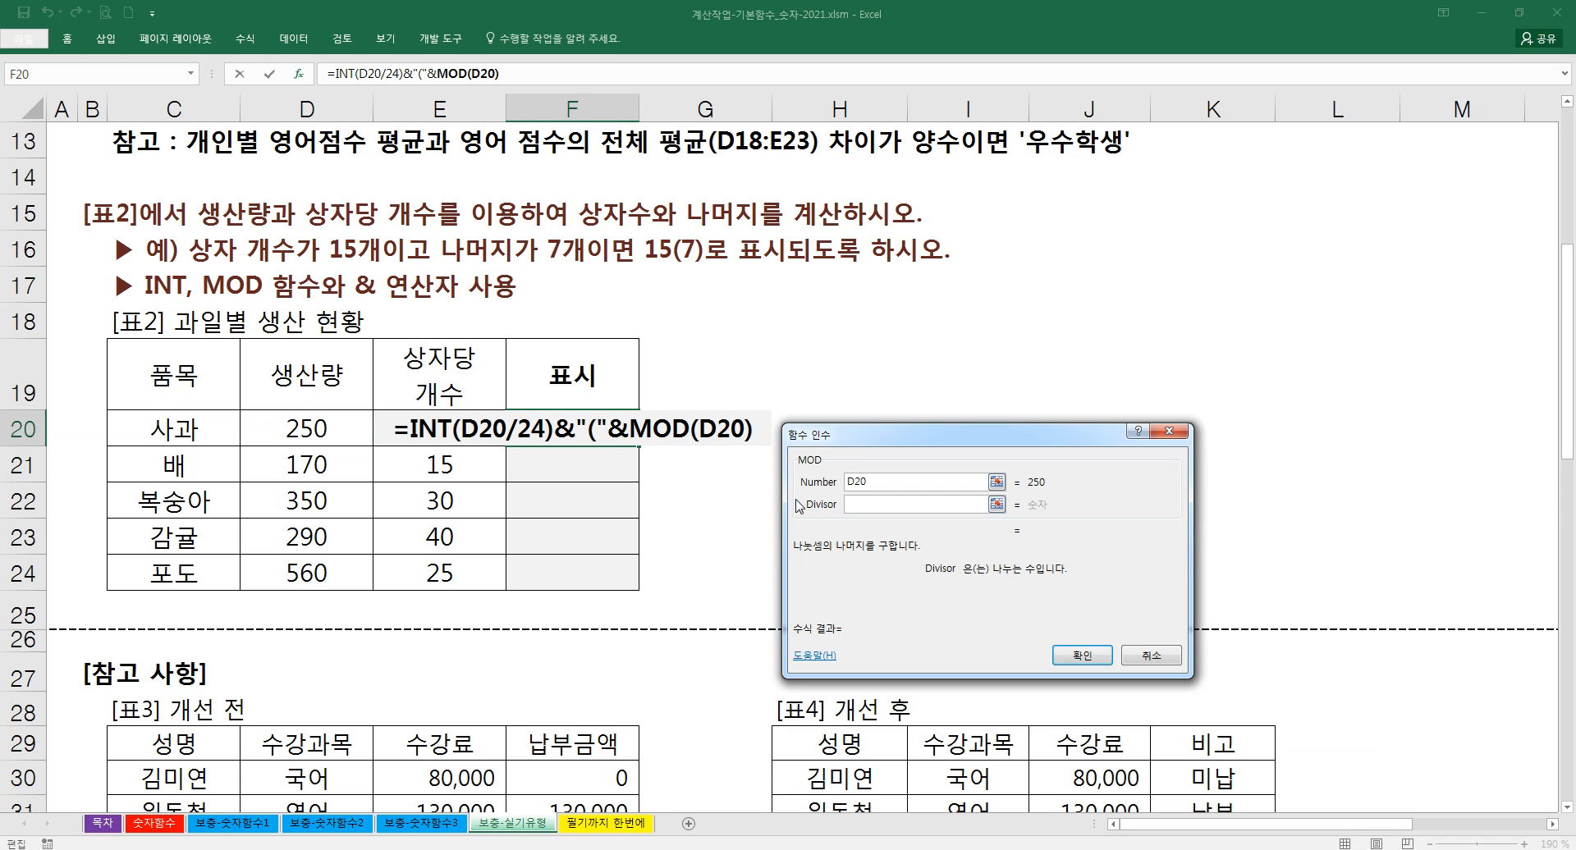
pyautogui.click(421, 429)
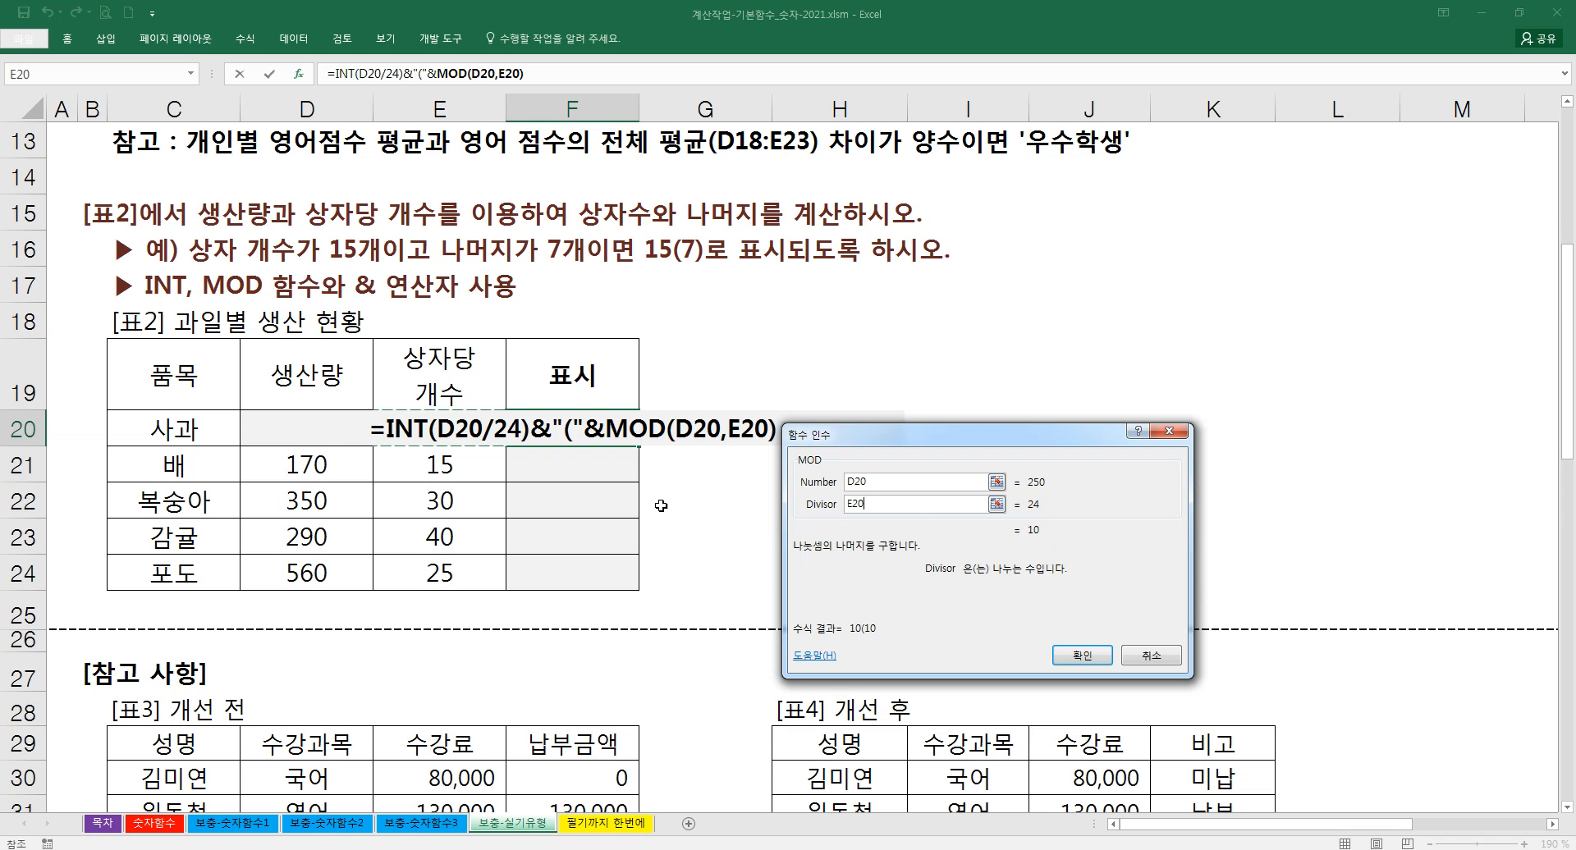
pyautogui.click(553, 71)
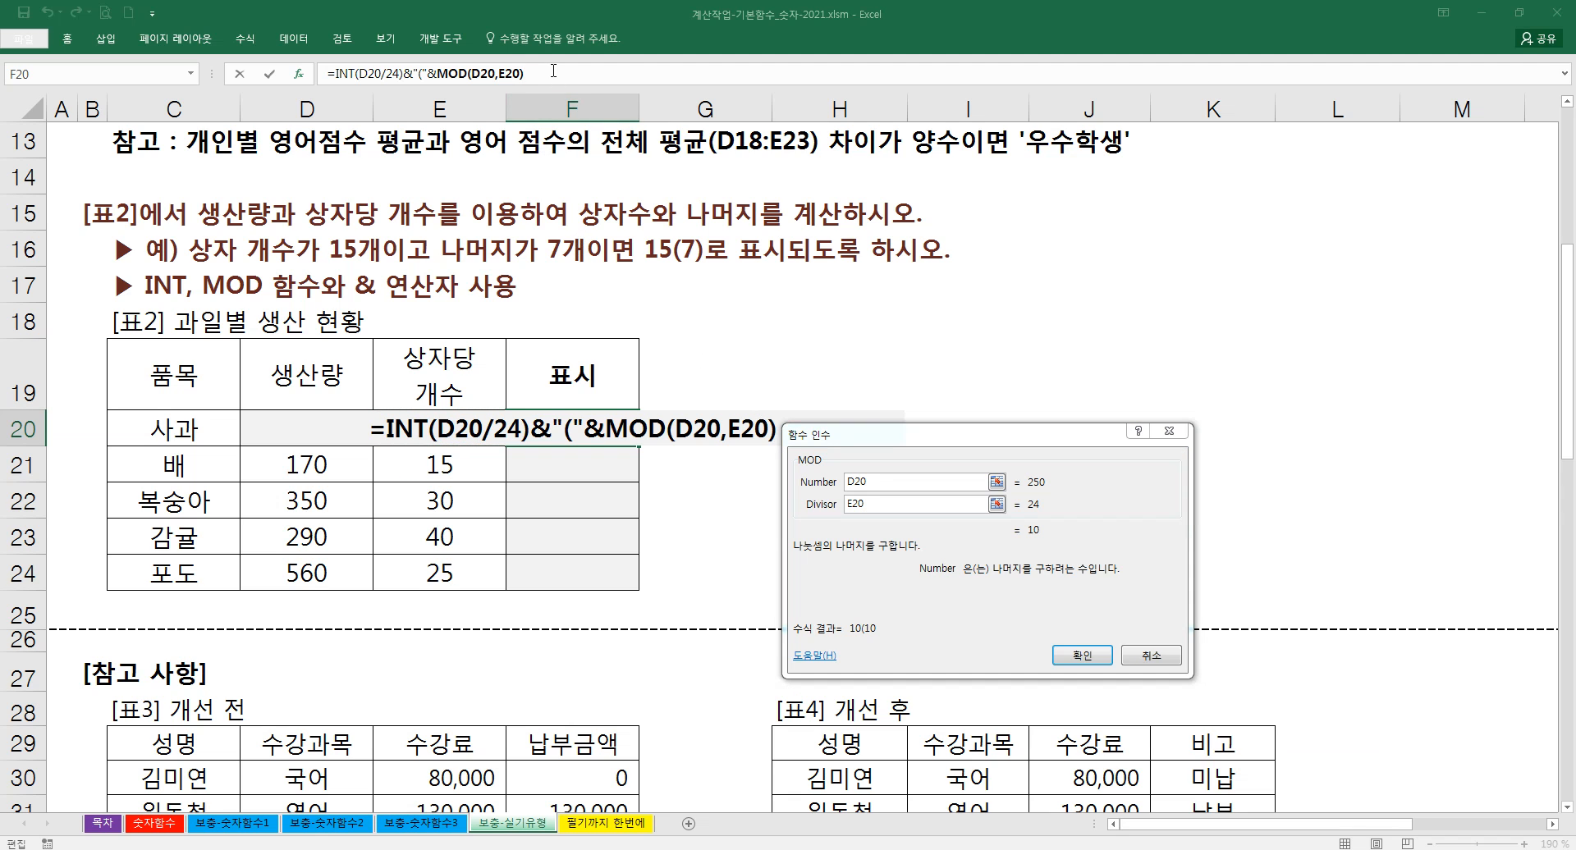
pyautogui.write('&")"')
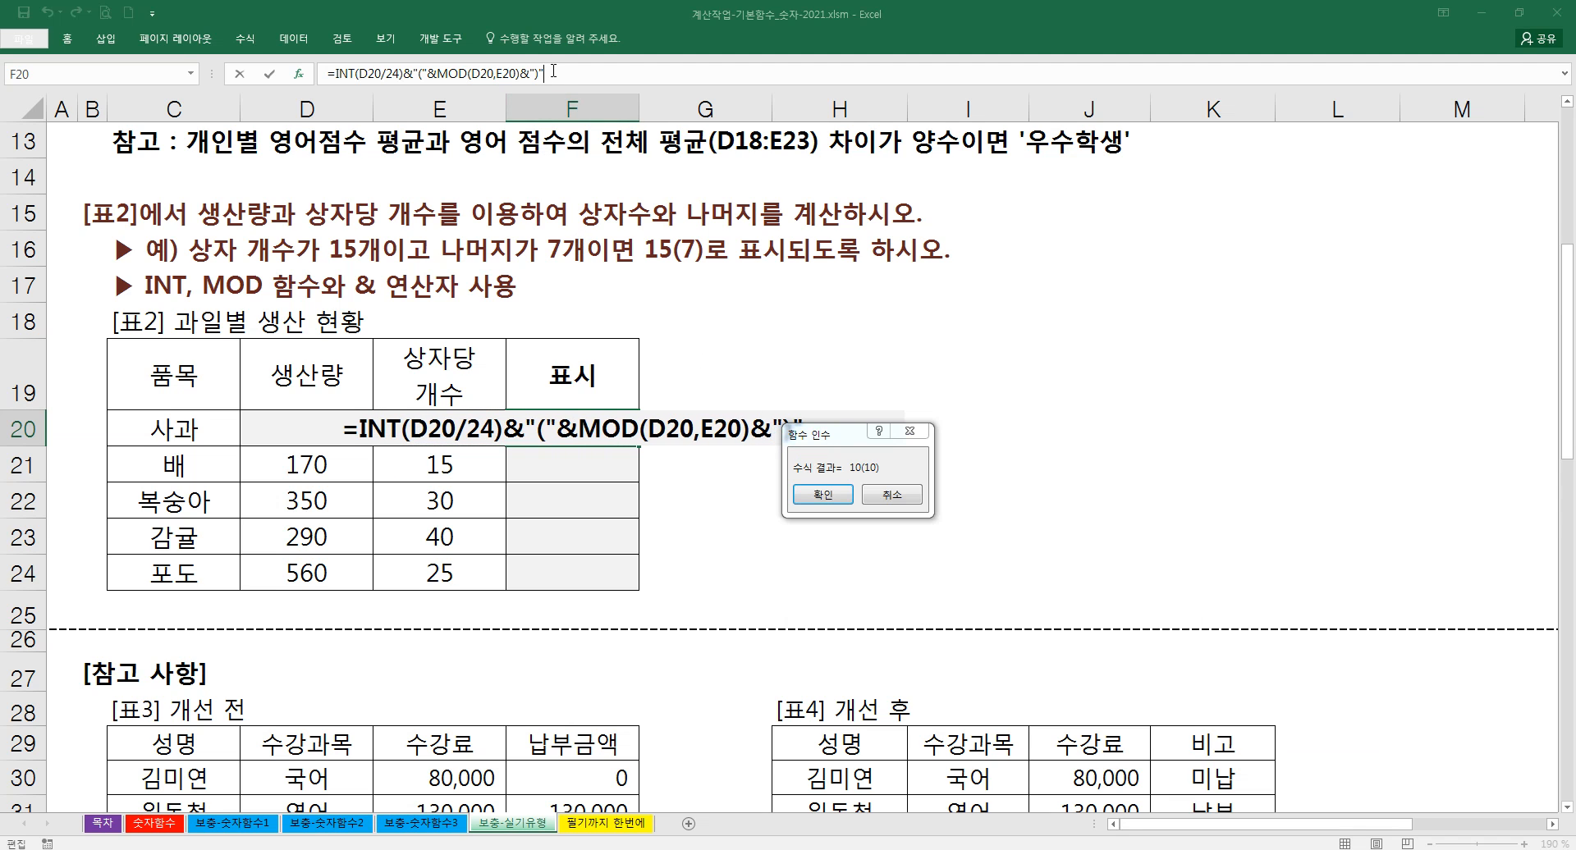
pyautogui.press('Return')
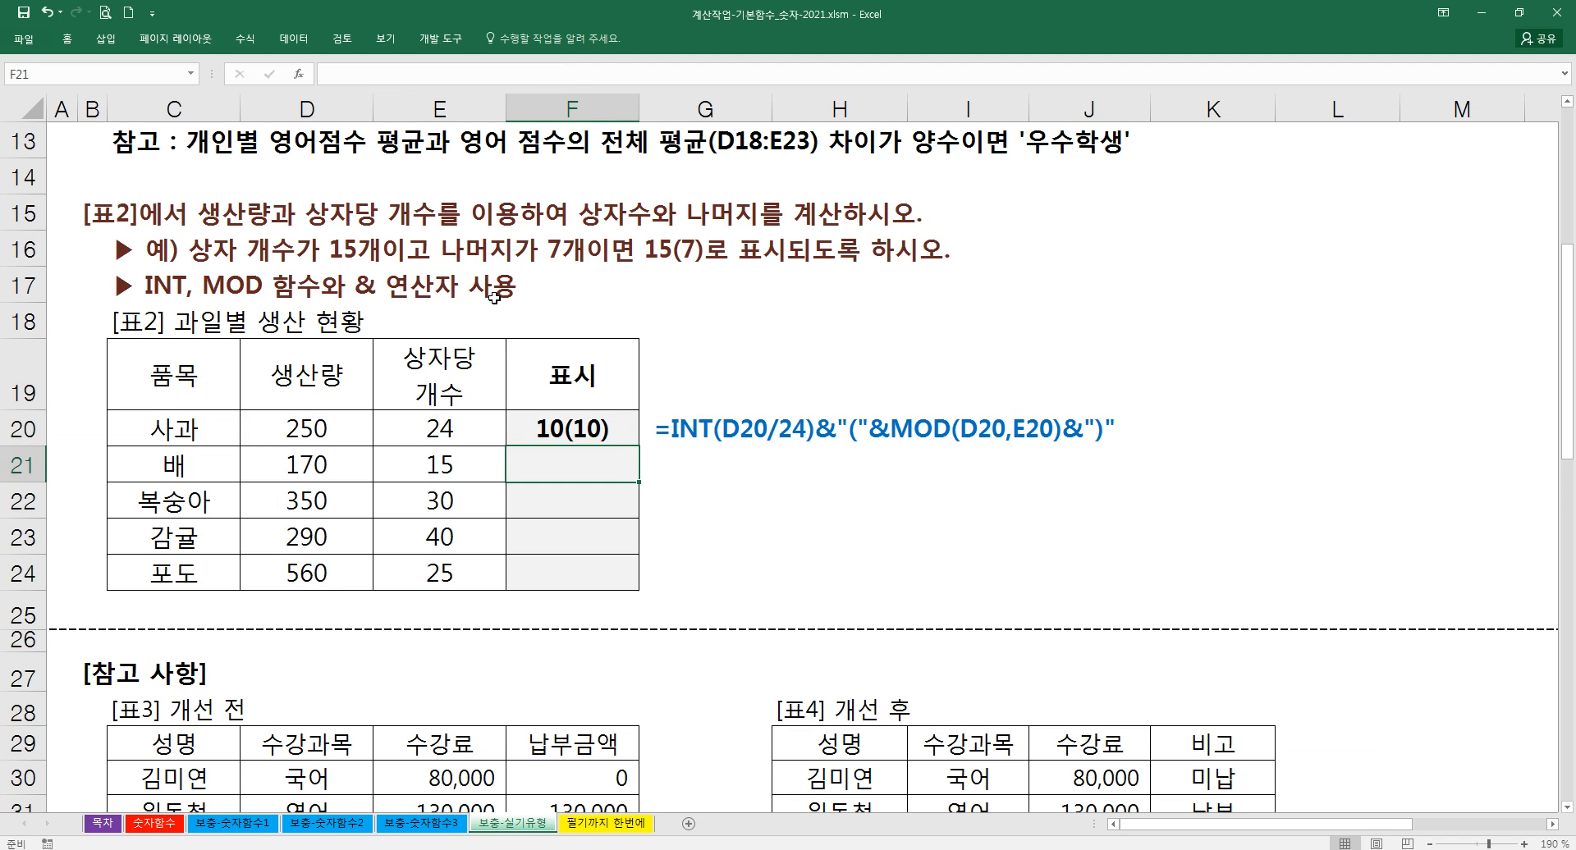
# - Fill the F20 formula down to F24 and check the 표시 results against the formula shown beside the table
pyautogui.moveTo(638, 445); pyautogui.dragTo(633, 605)
pyautogui.click(562, 468)
pyautogui.click(563, 439)
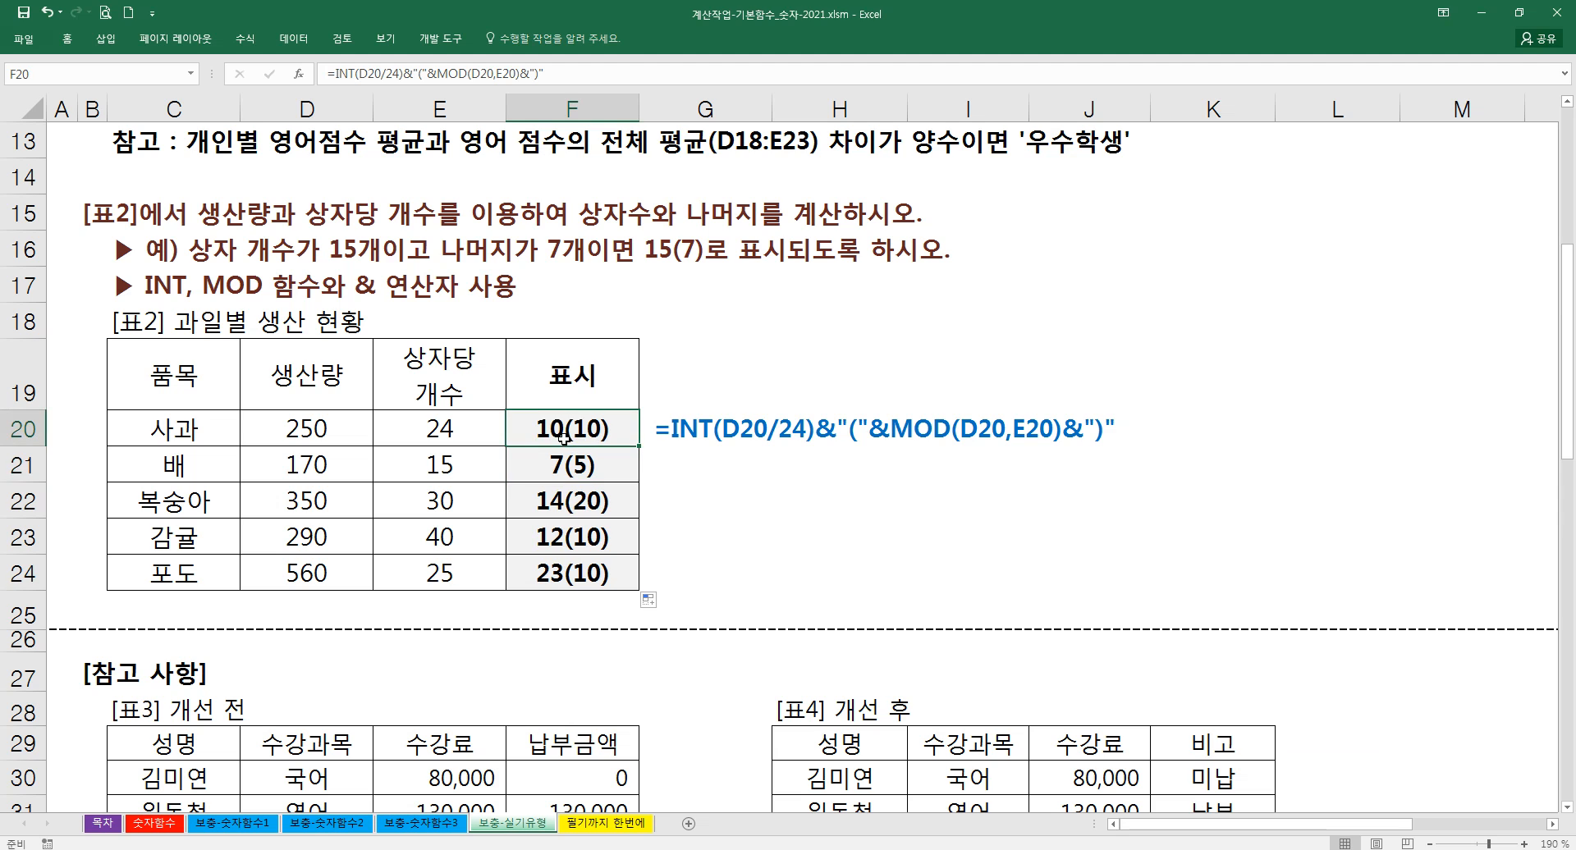
pyautogui.click(567, 561)
pyautogui.click(559, 510)
pyautogui.click(566, 426)
pyautogui.moveTo(648, 349); pyautogui.dragTo(737, 558)
pyautogui.click(688, 406)
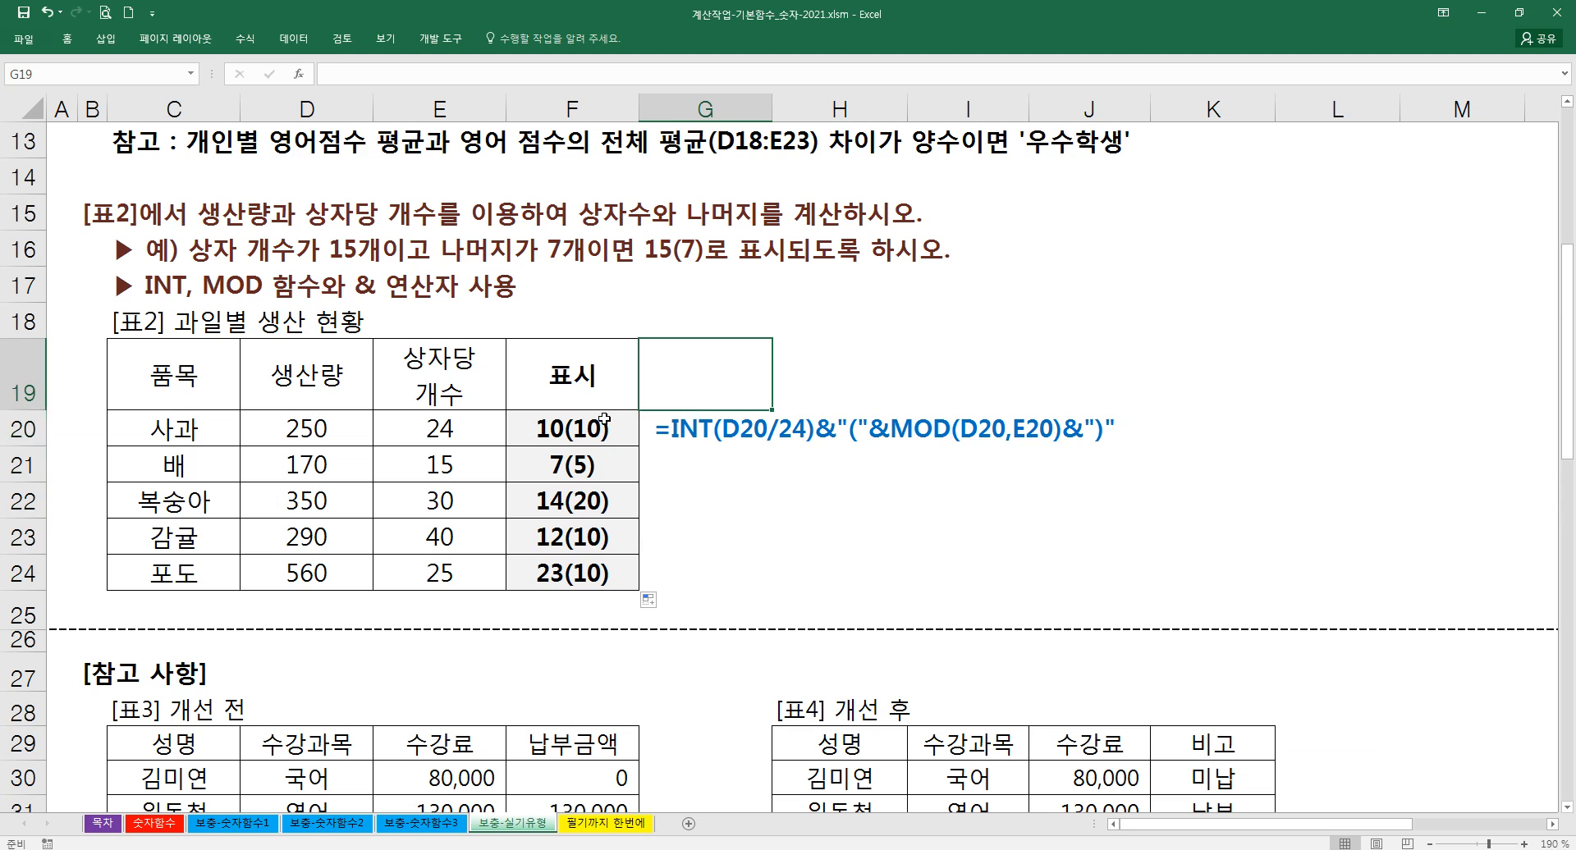
pyautogui.click(604, 418)
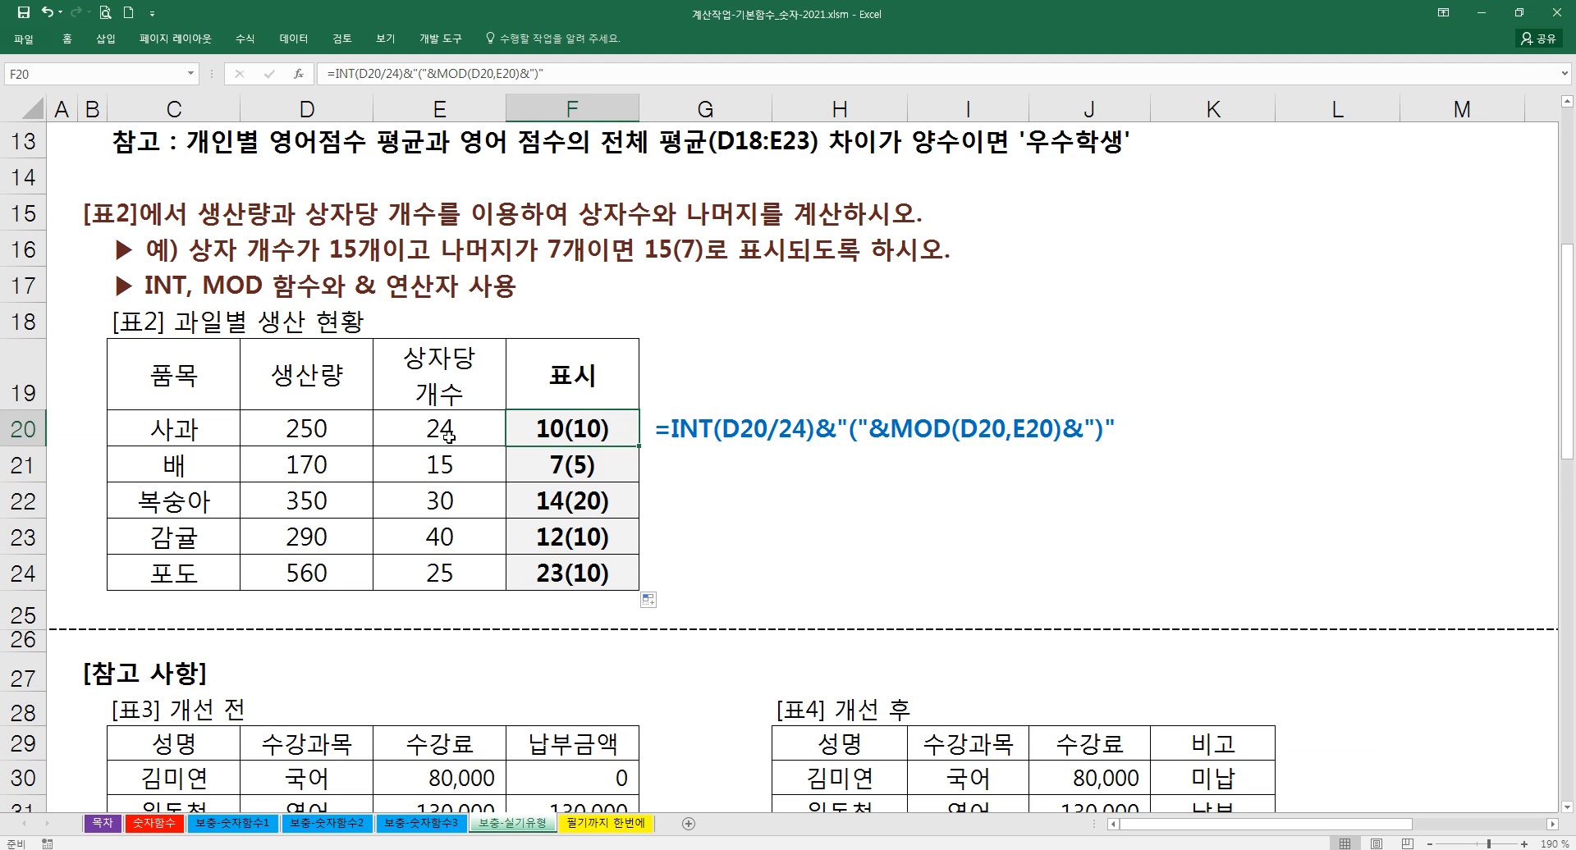
pyautogui.click(671, 437)
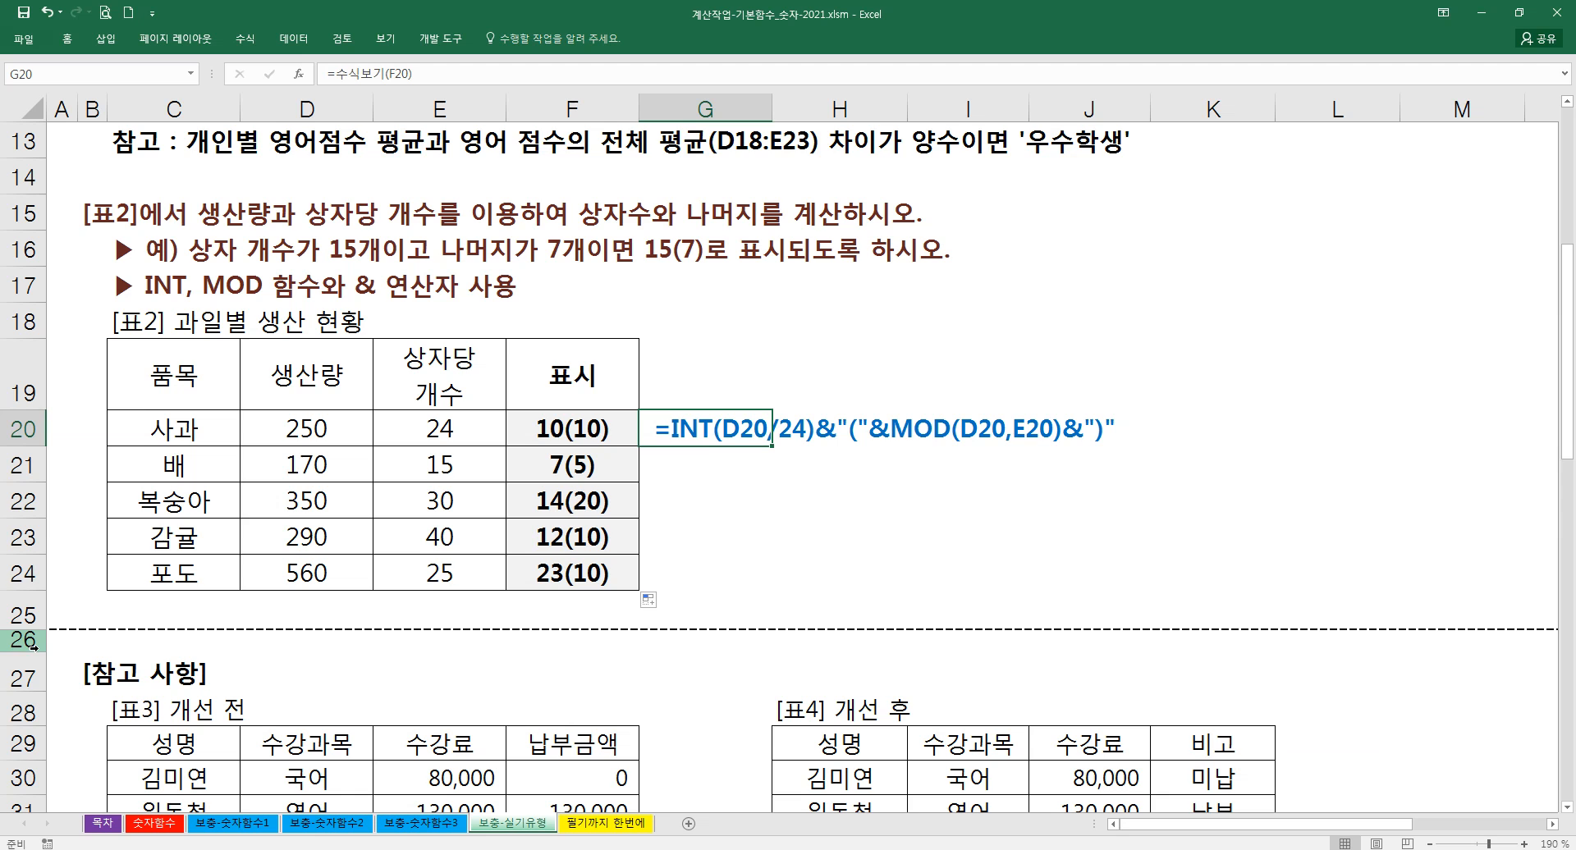
# - Examine the 참고 사항 tables 표3 and 표4 and the 납부금액 합계 cell F38
pyautogui.scroll(-3, 273, 561)
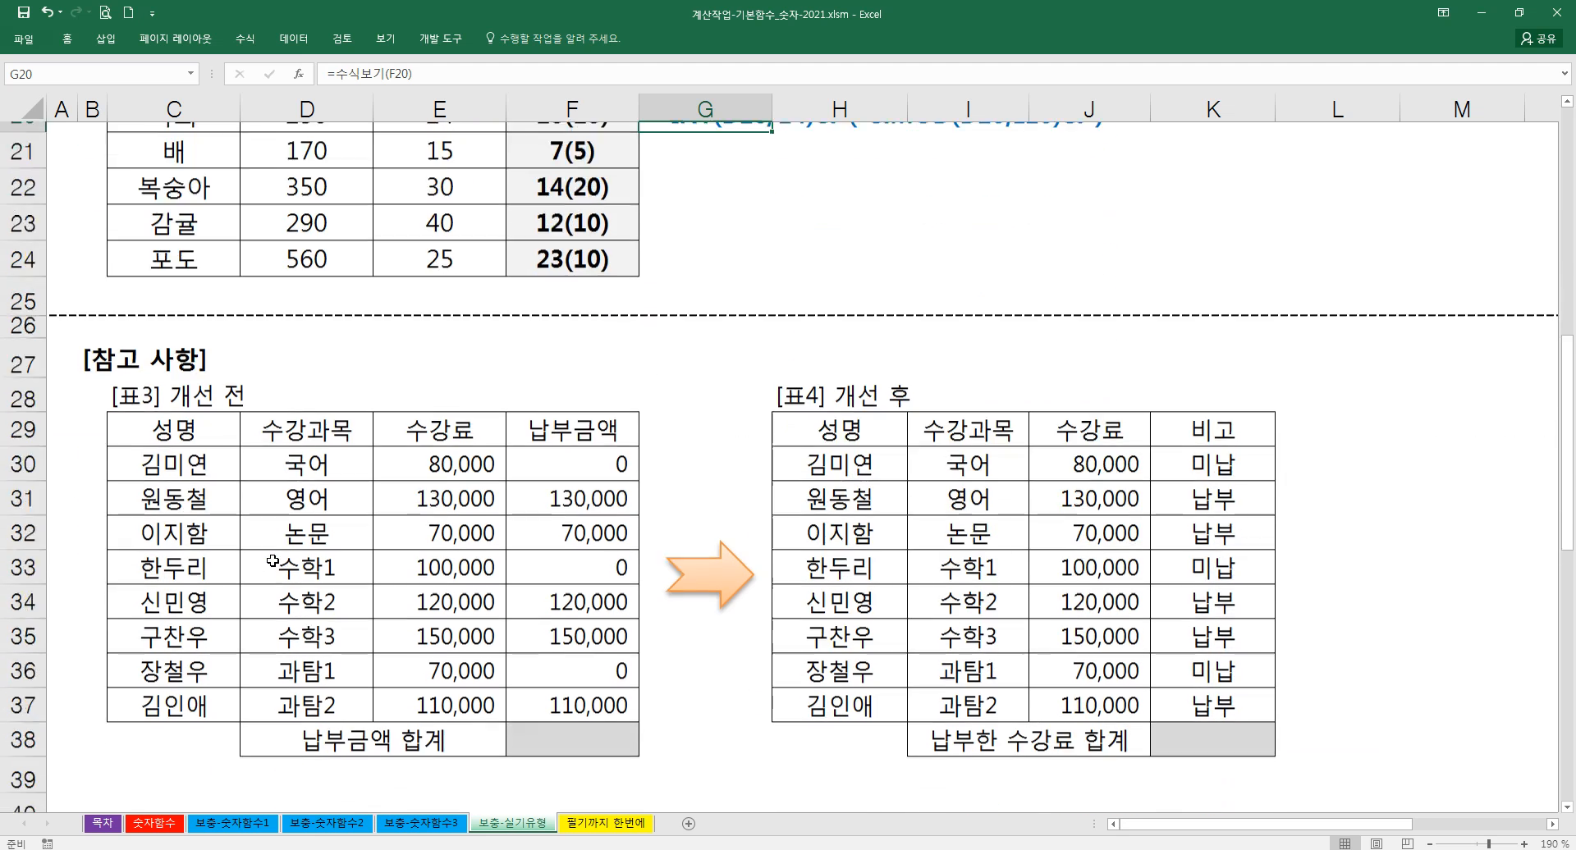
pyautogui.scroll(-2, 273, 561)
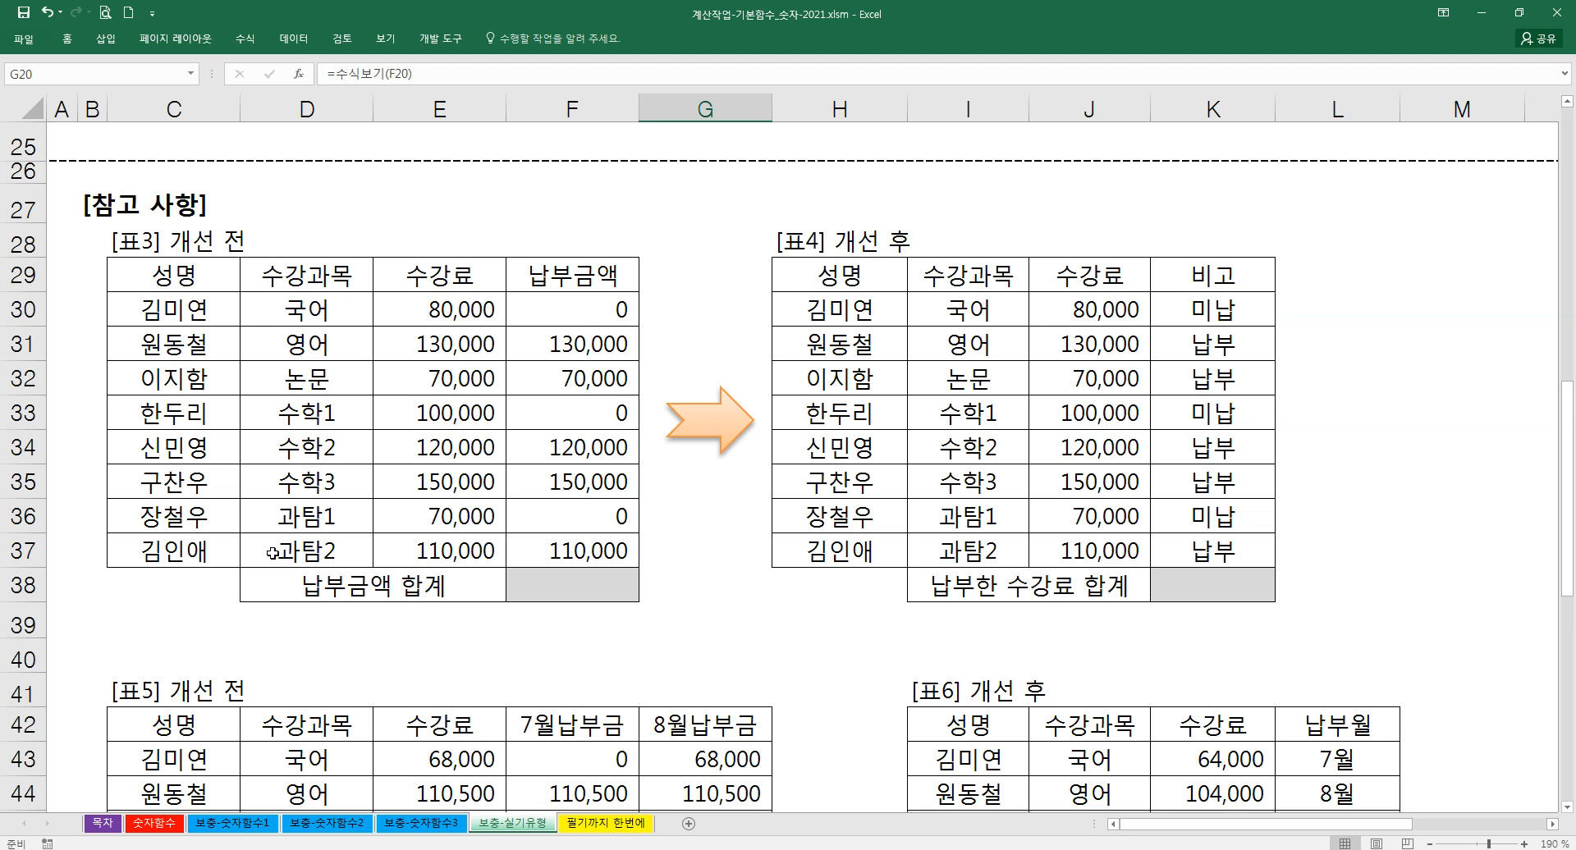
pyautogui.scroll(-1, 274, 553)
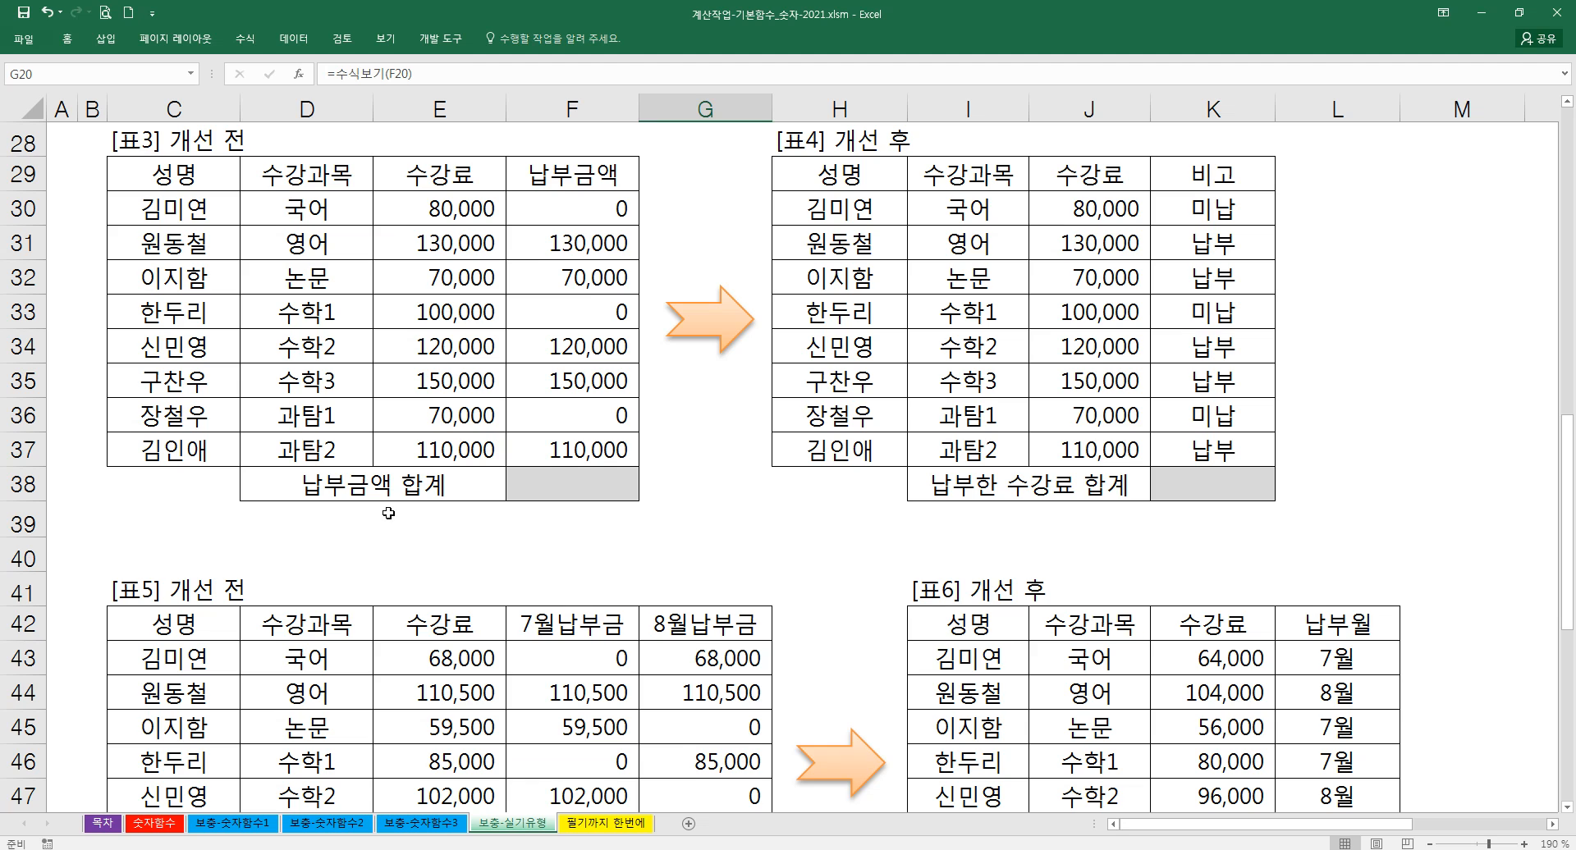
pyautogui.scroll(1, 388, 513)
pyautogui.click(572, 584)
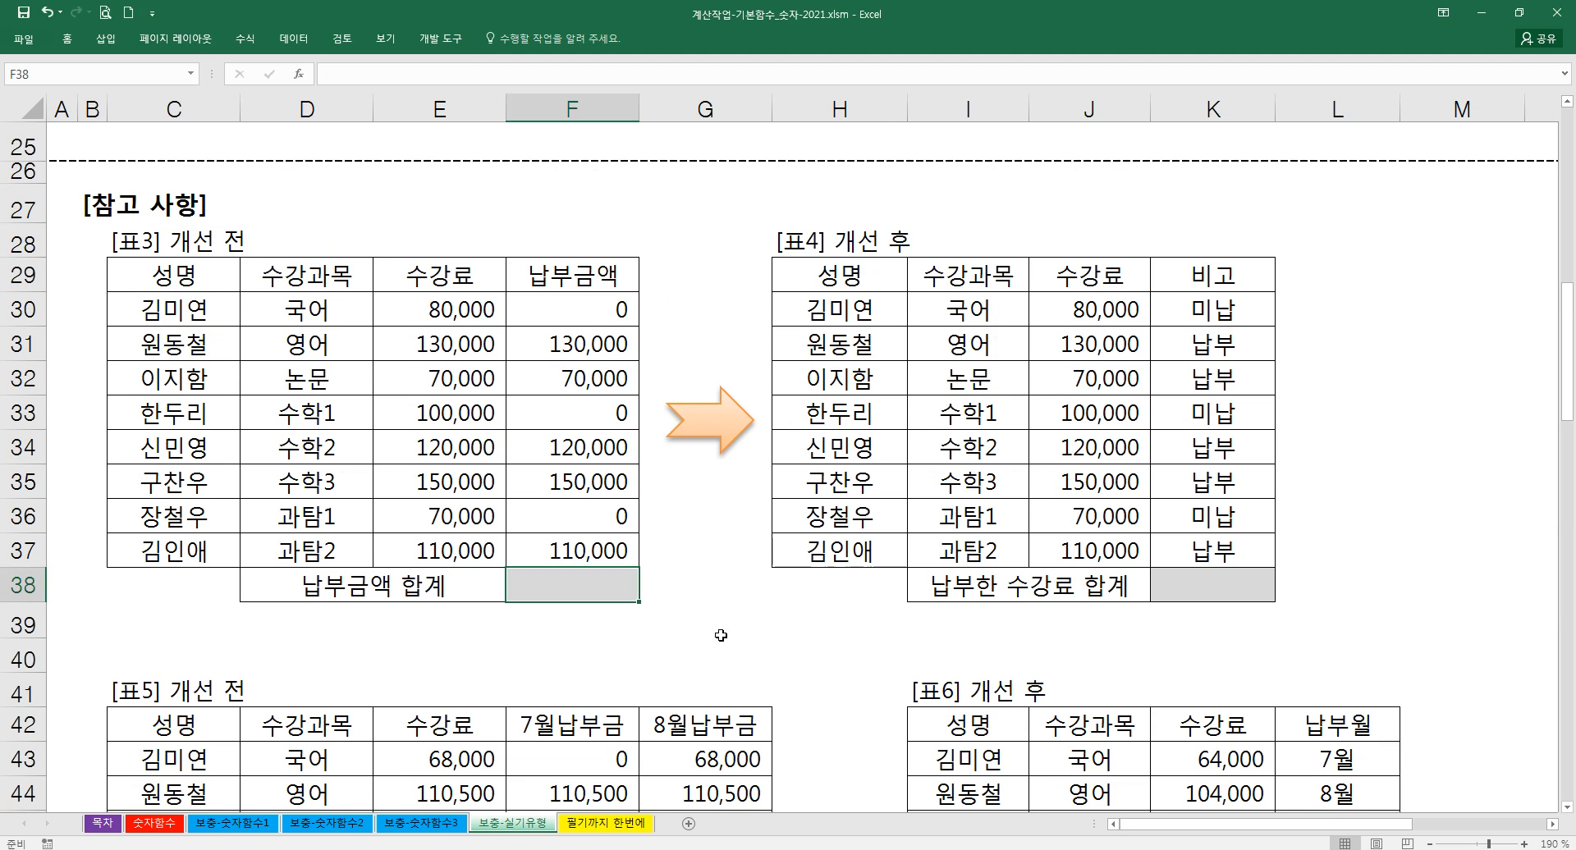
pyautogui.click(716, 596)
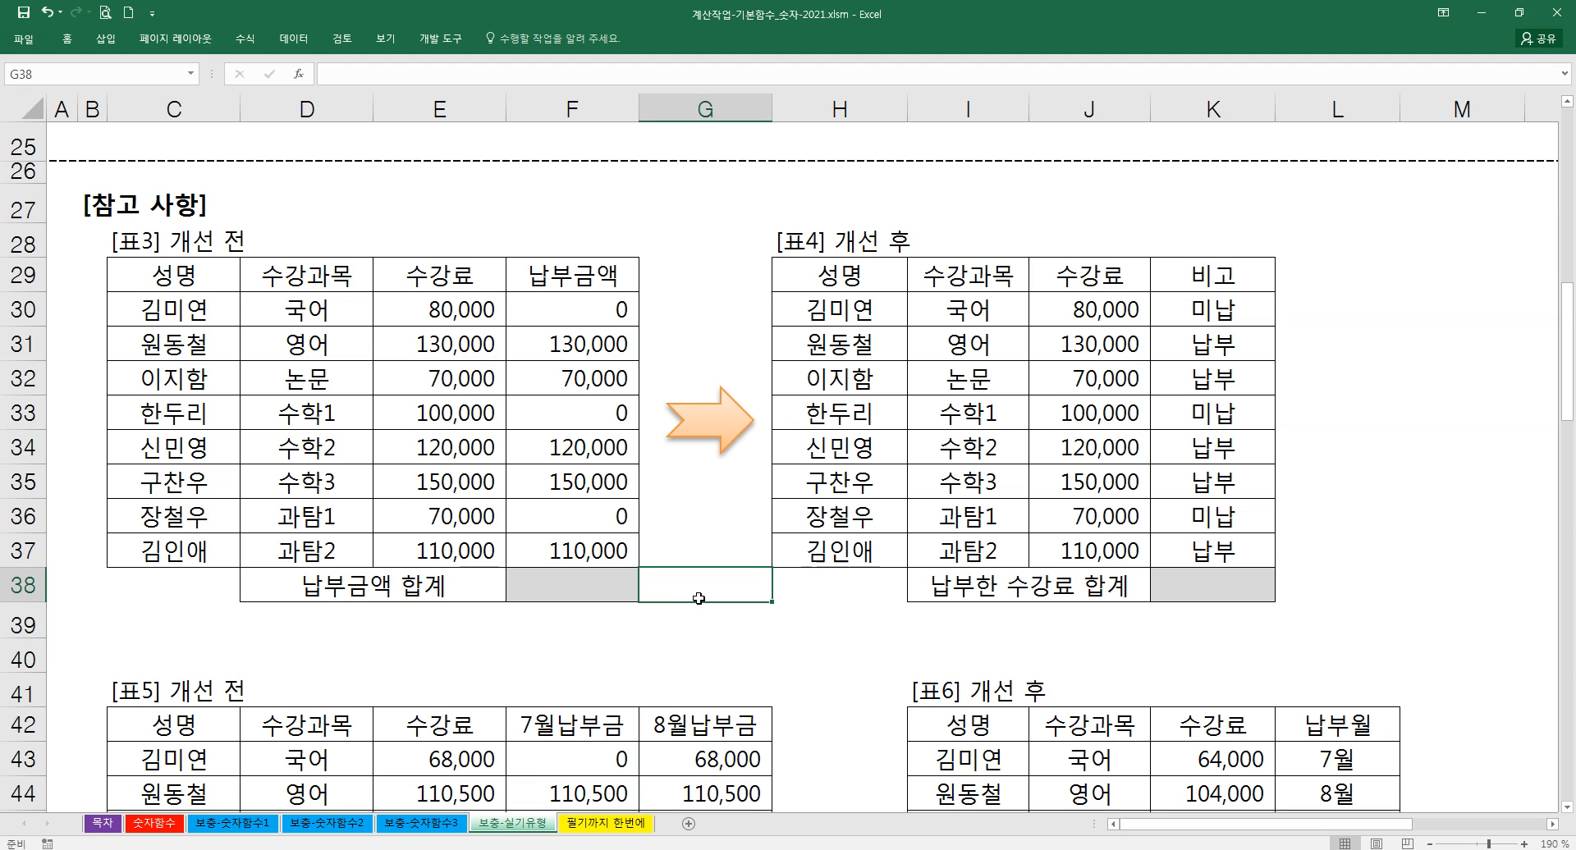
pyautogui.click(710, 619)
pyautogui.click(710, 579)
# - Widen the orange arrows between 표3 and 표4 and between 표5 and 표6 slightly on both sides
pyautogui.click(697, 422)
pyautogui.moveTo(661, 421); pyautogui.dragTo(652, 420)
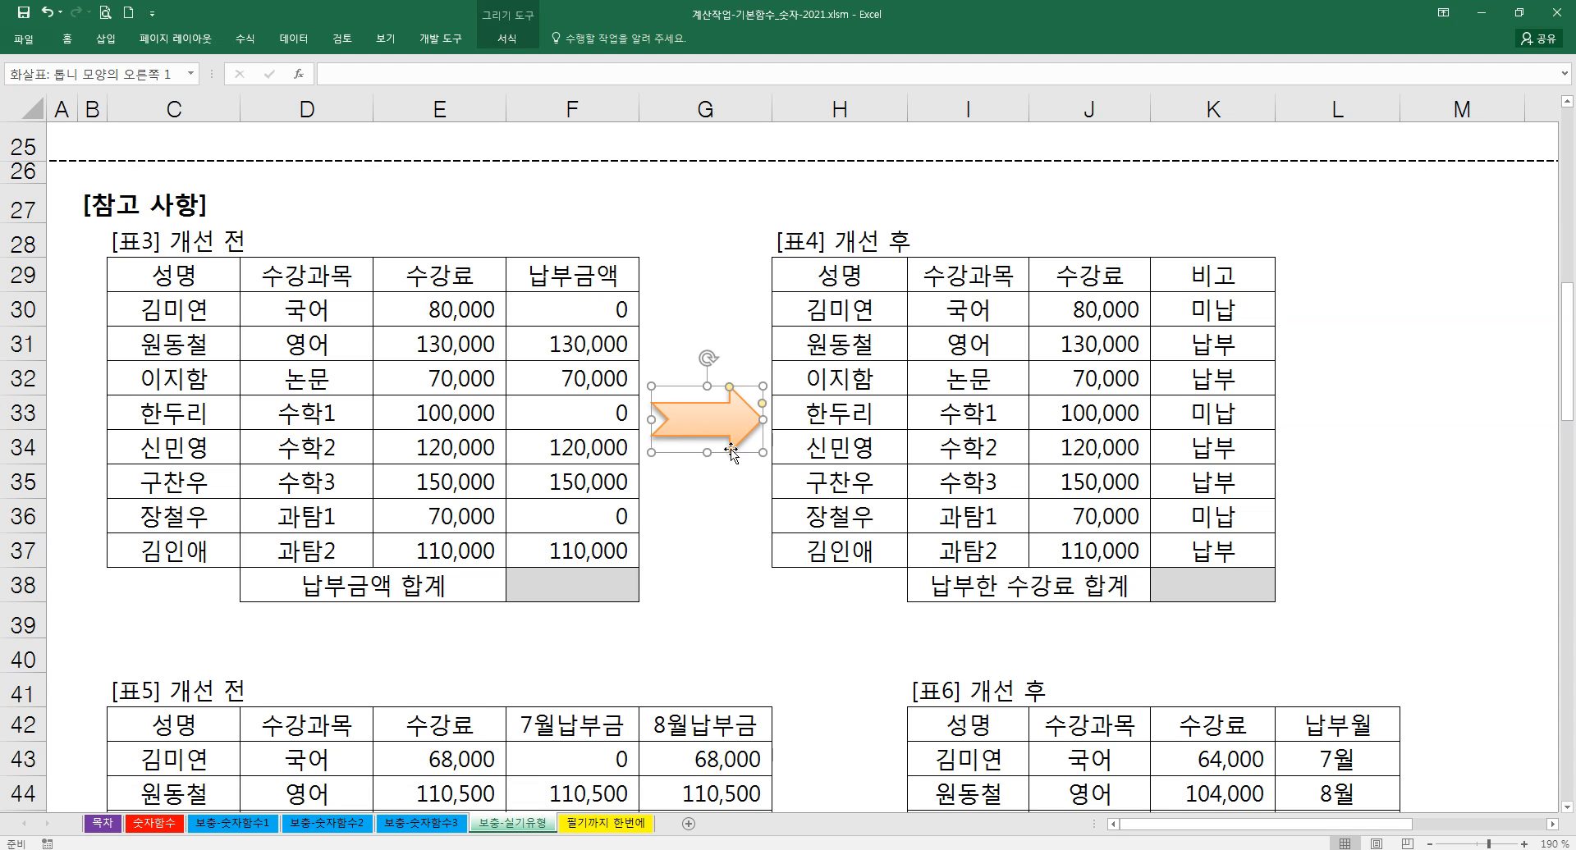
pyautogui.scroll(-2, 763, 577)
pyautogui.click(844, 656)
pyautogui.moveTo(886, 660); pyautogui.dragTo(899, 672)
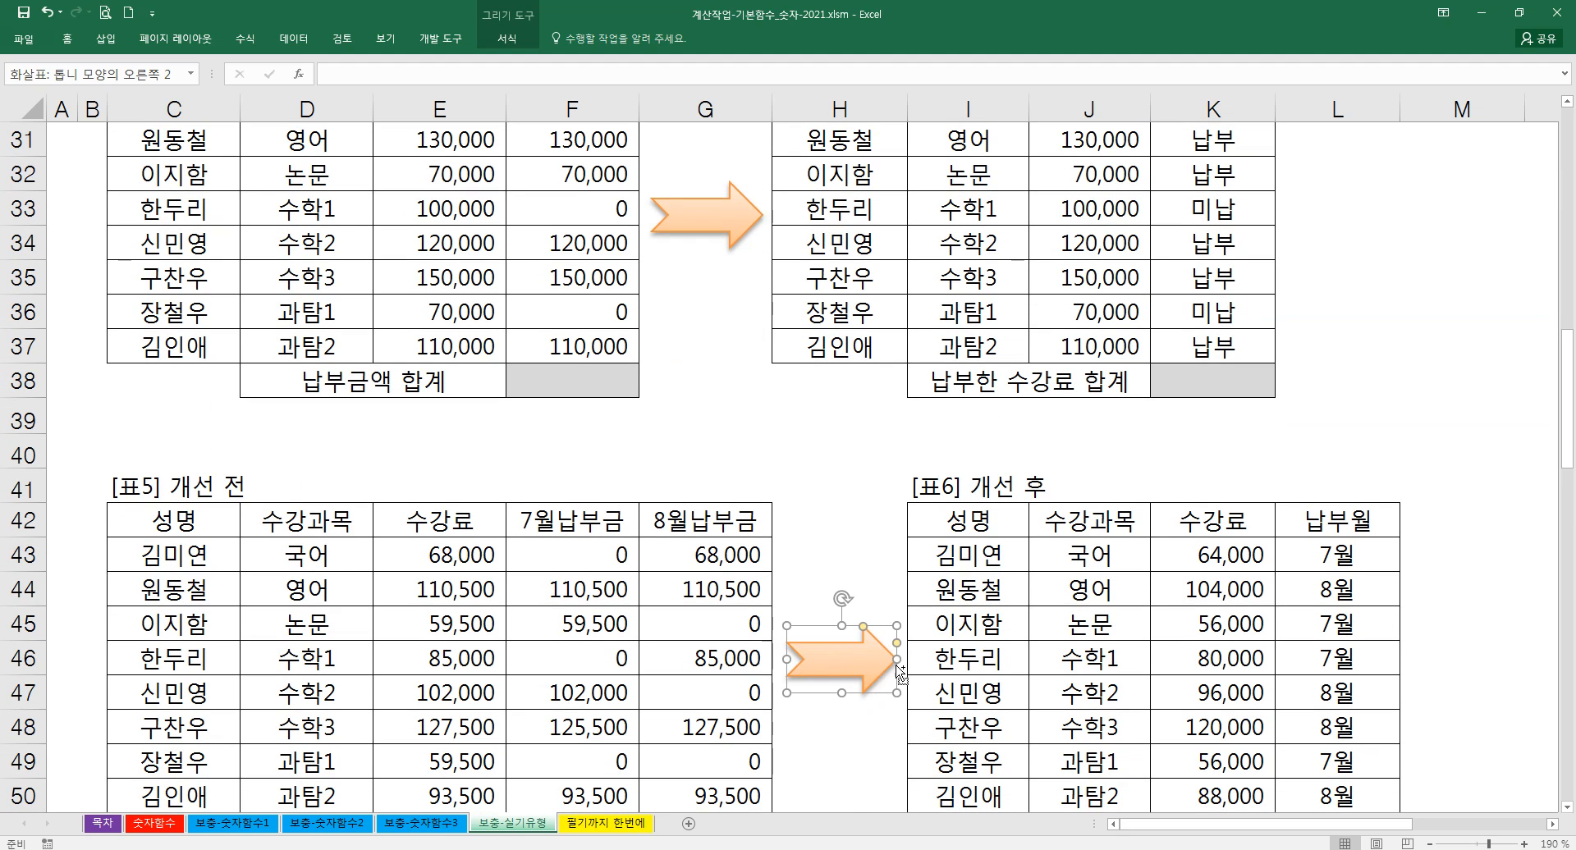
pyautogui.click(827, 699)
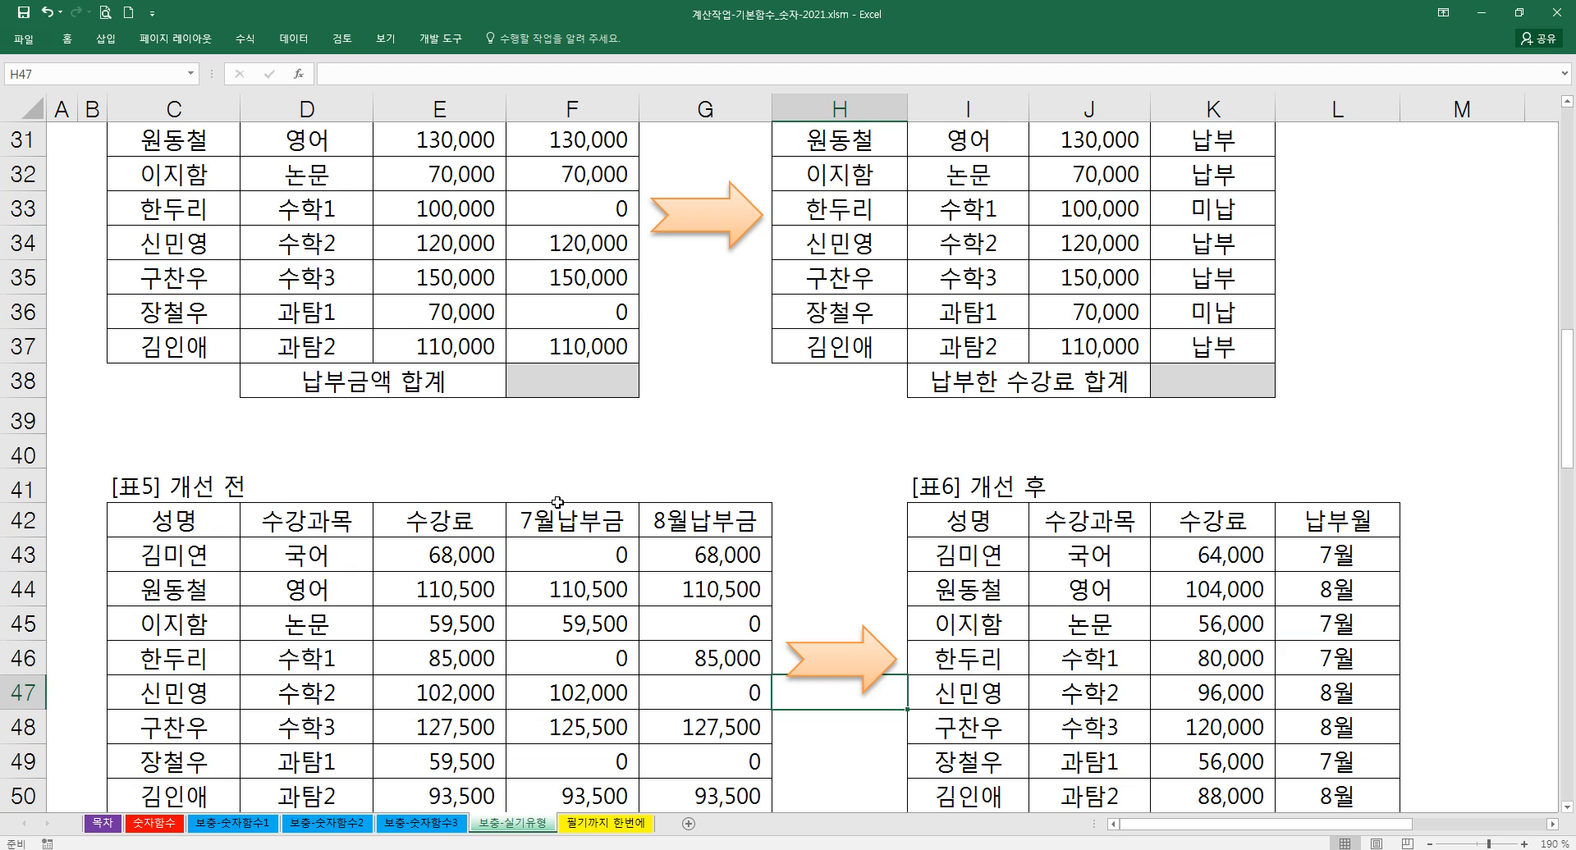
# - Examine the 표3 개선 전 layout, its 납부금액 합계 cell and the cells around it
pyautogui.click(540, 476)
pyautogui.click(545, 419)
pyautogui.scroll(1, 574, 501)
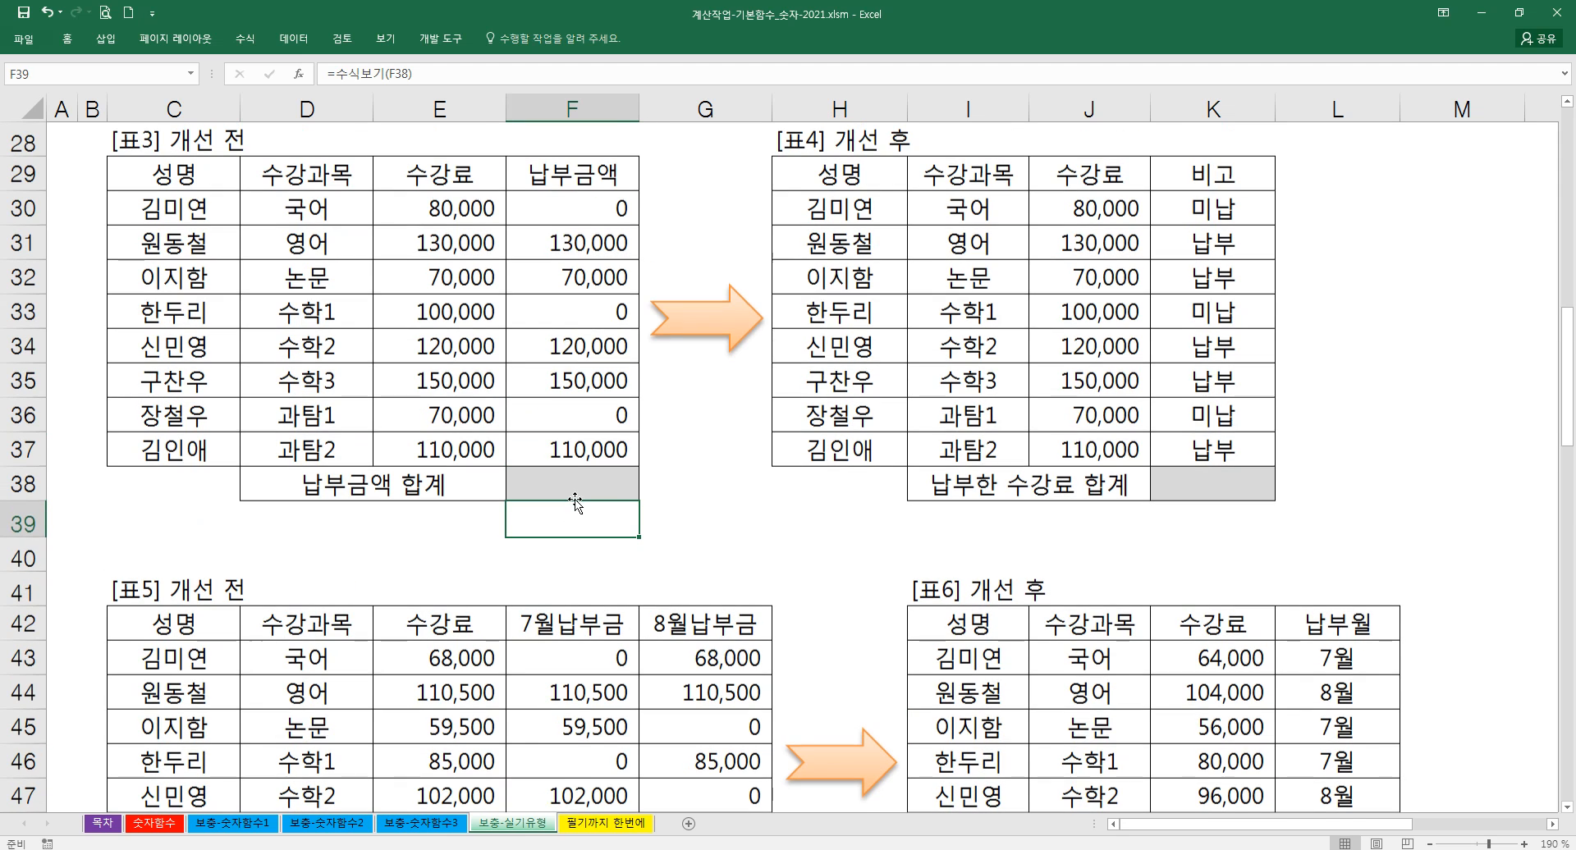
pyautogui.scroll(1, 574, 502)
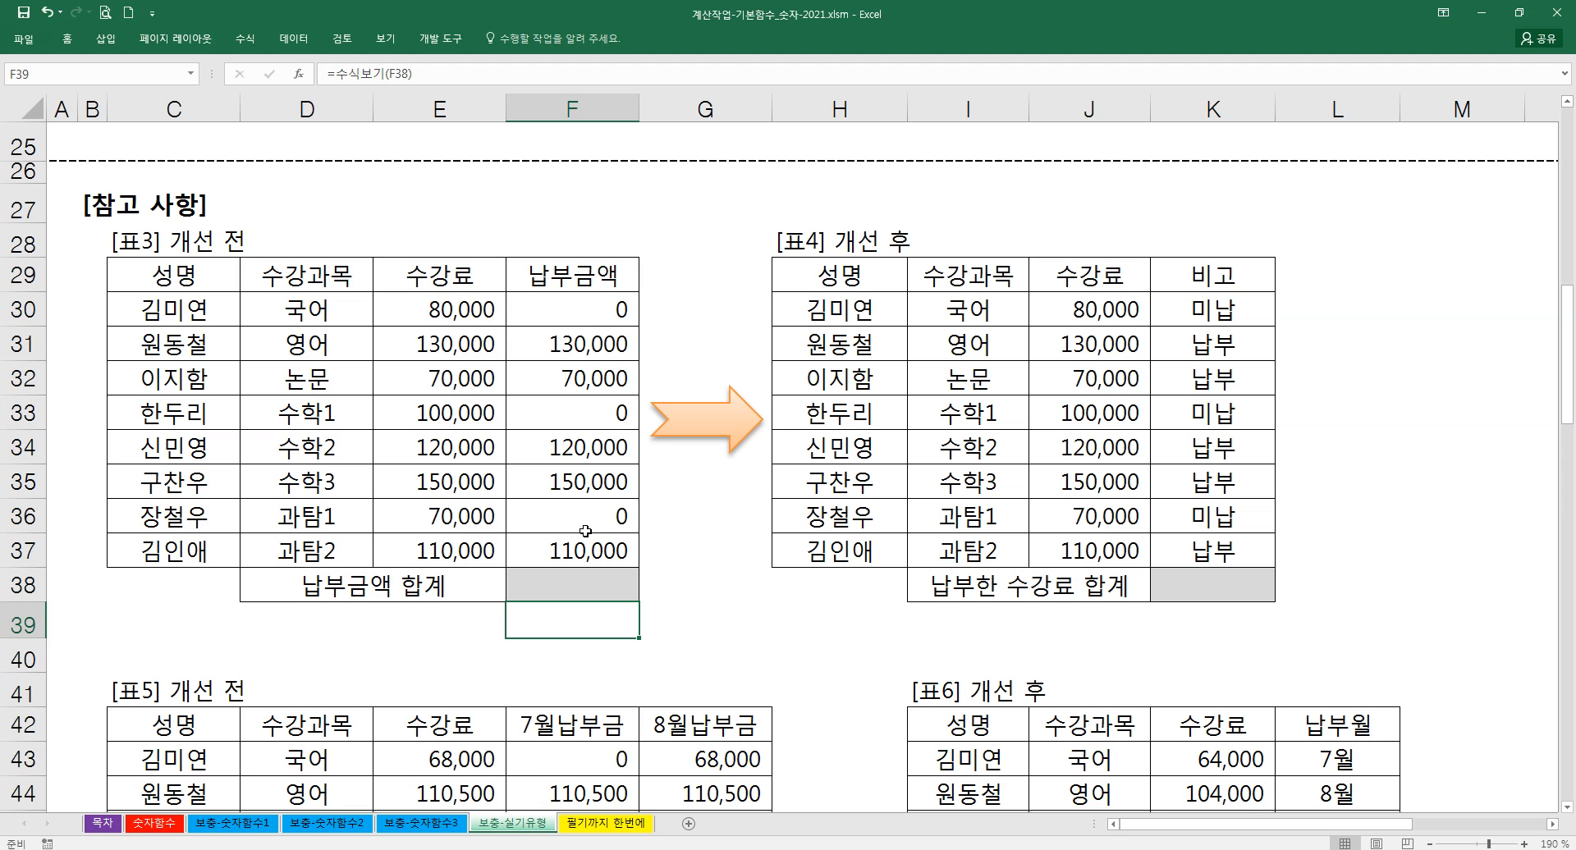
pyautogui.click(698, 631)
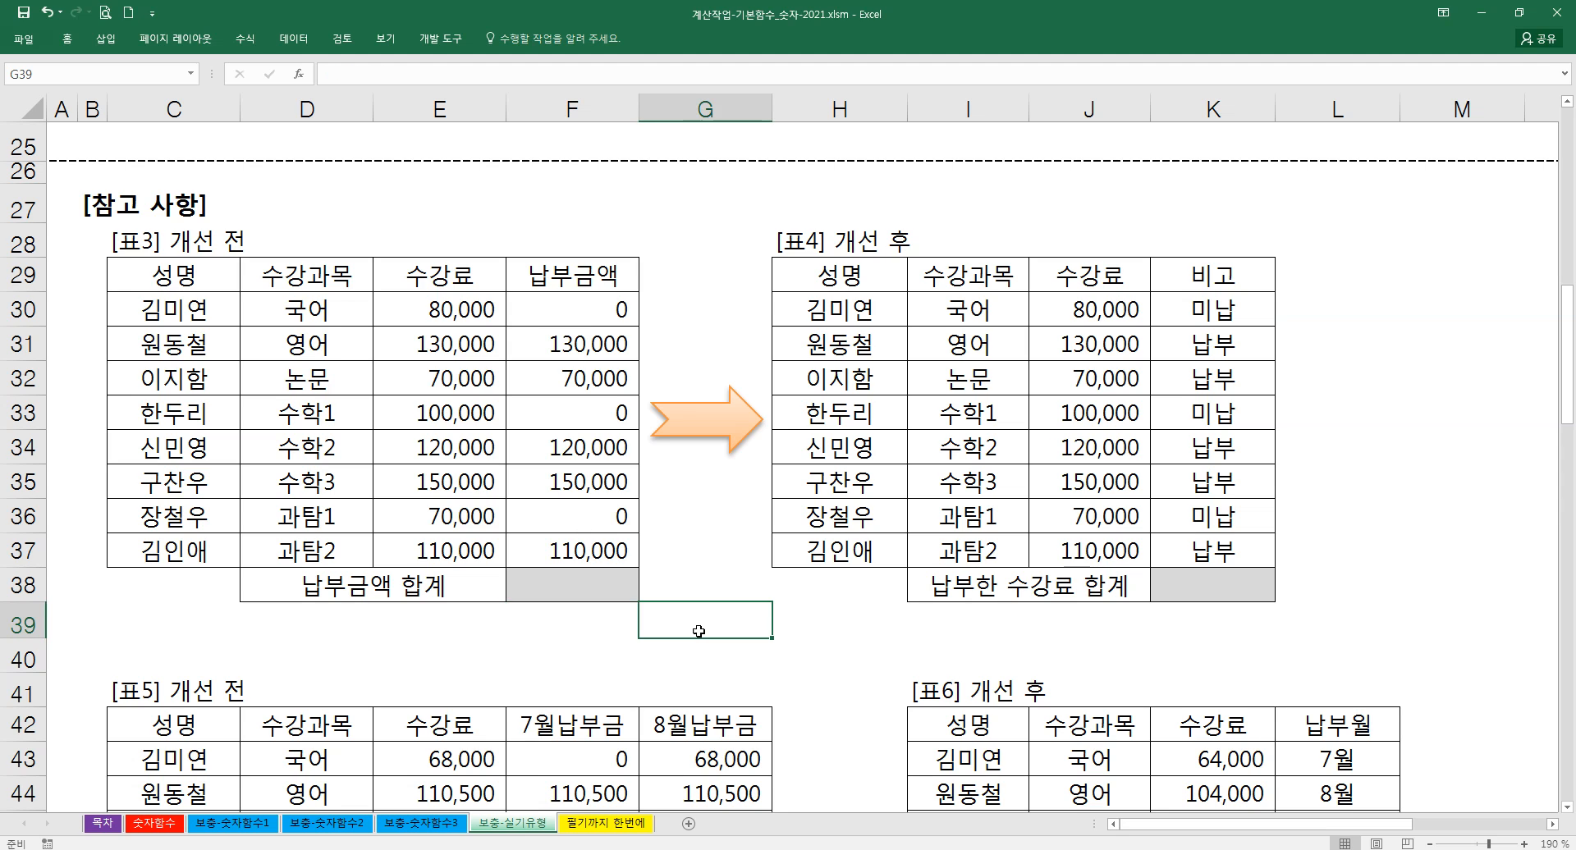
pyautogui.click(491, 626)
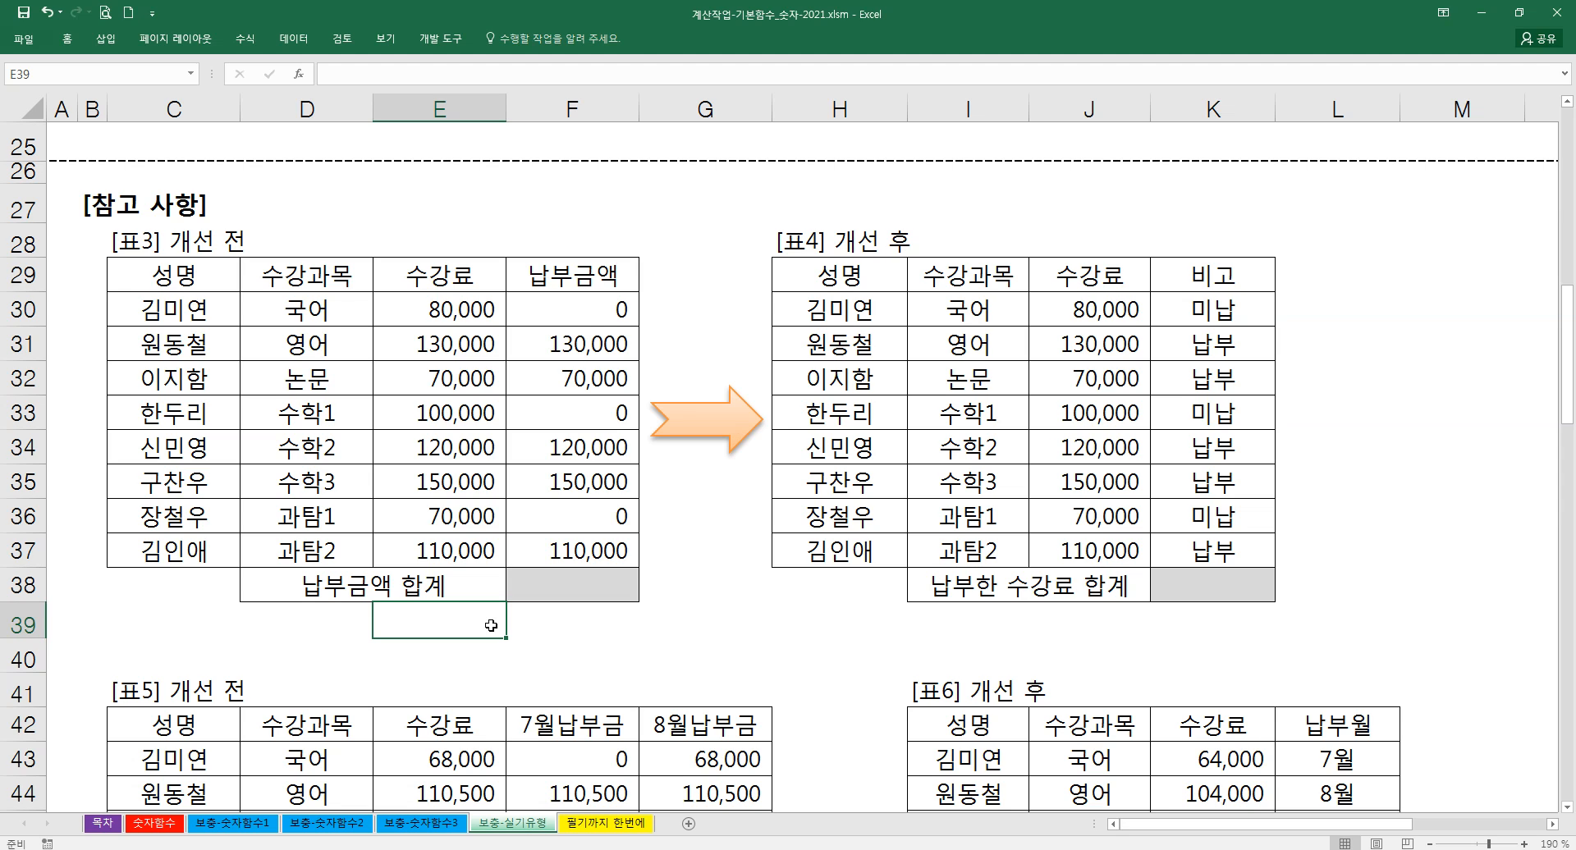
pyautogui.click(583, 594)
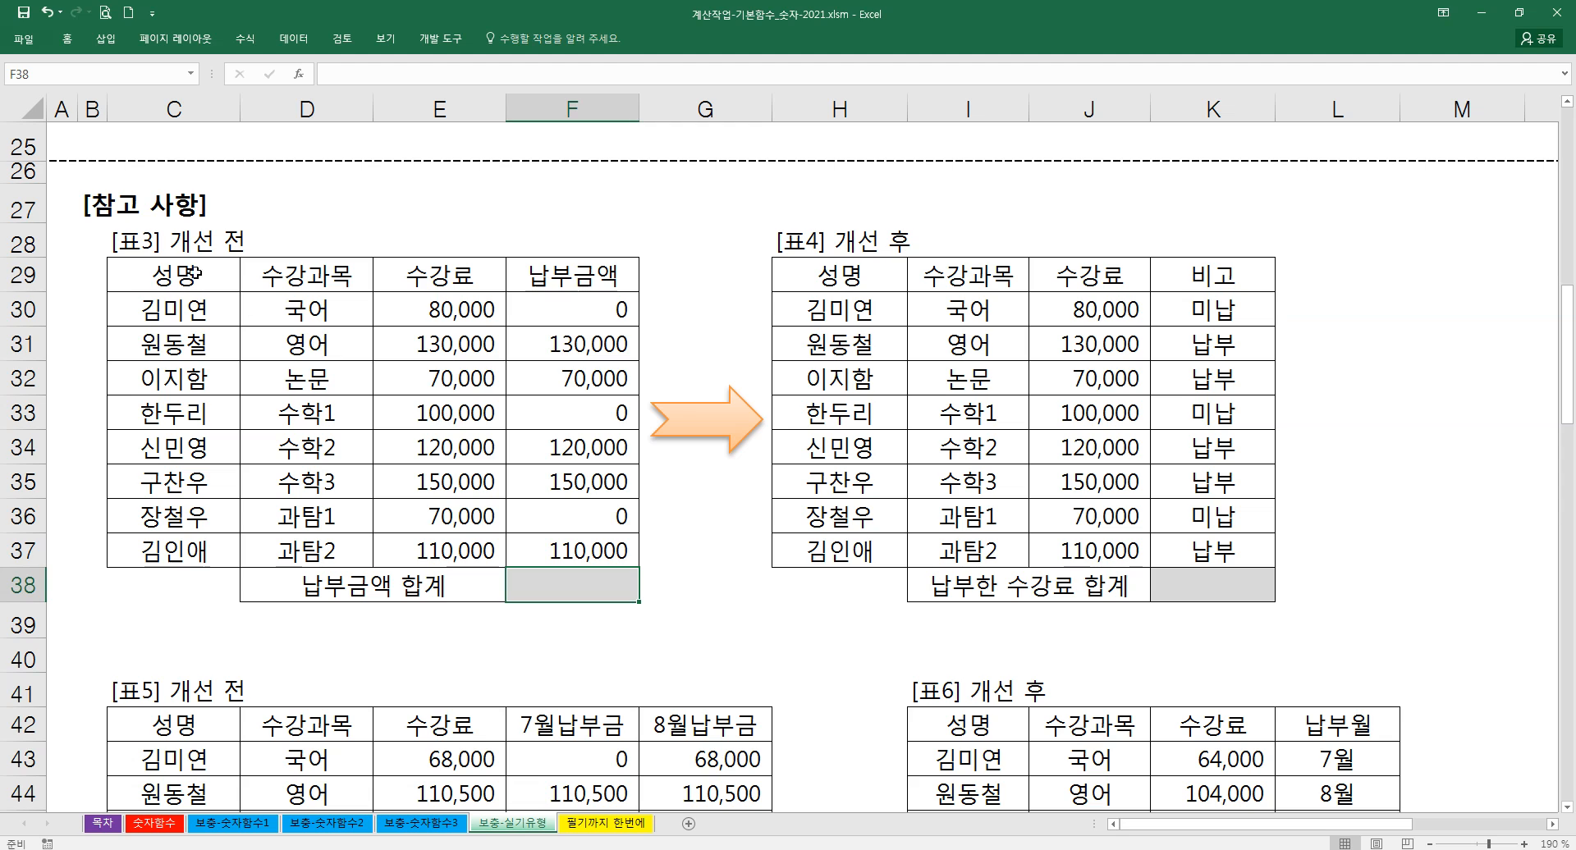
pyautogui.click(159, 245)
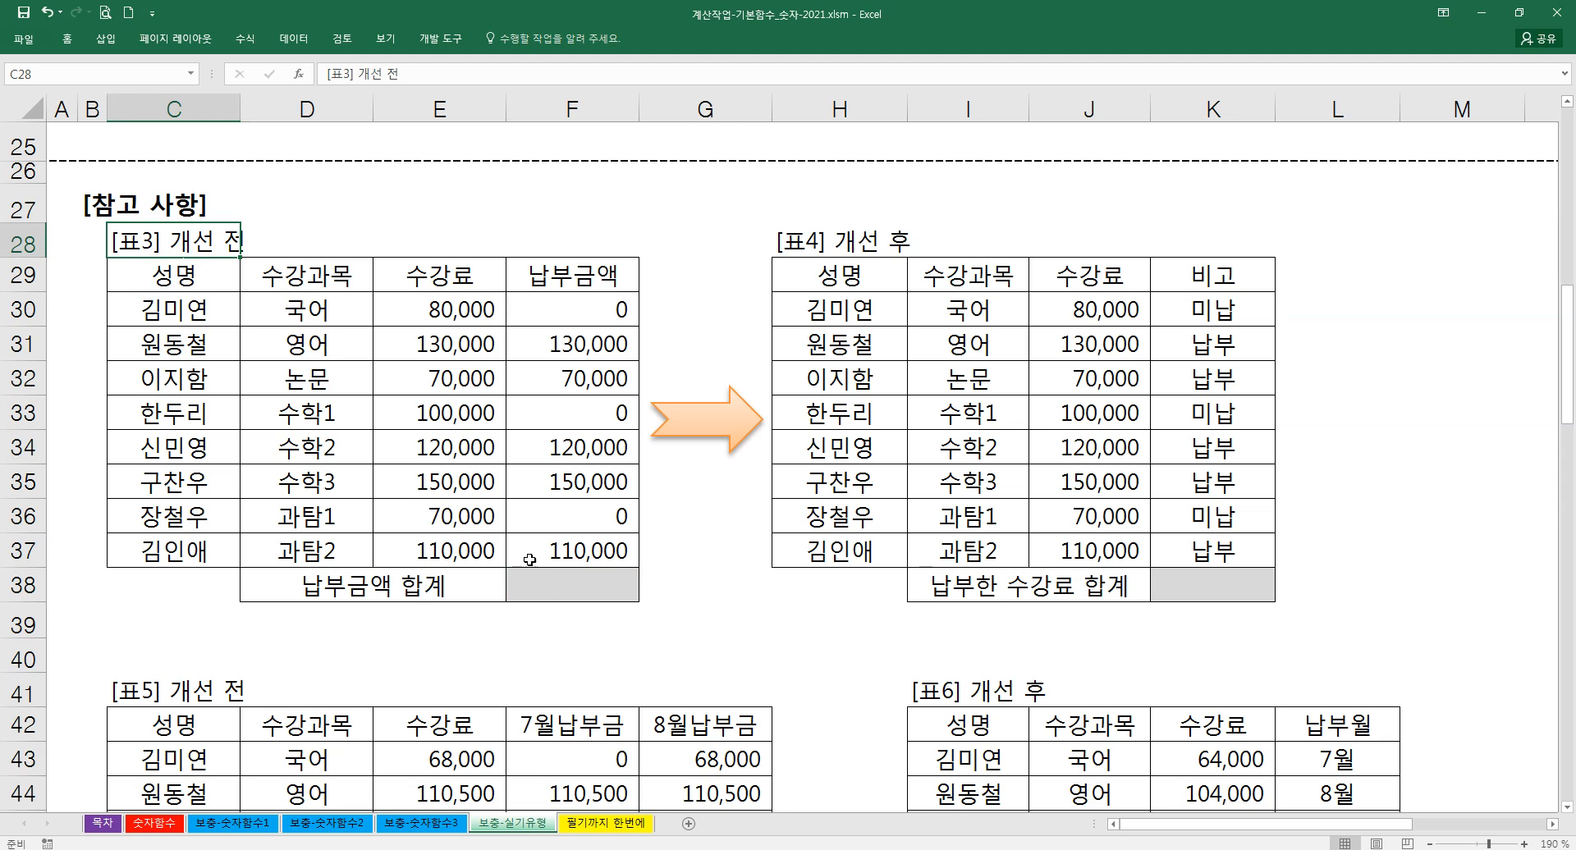
# - Examine the 납부금액 합계 cell of 표3 and the 수강료 and 납부금액 columns above it
pyautogui.click(553, 592)
pyautogui.click(389, 586)
pyautogui.click(540, 590)
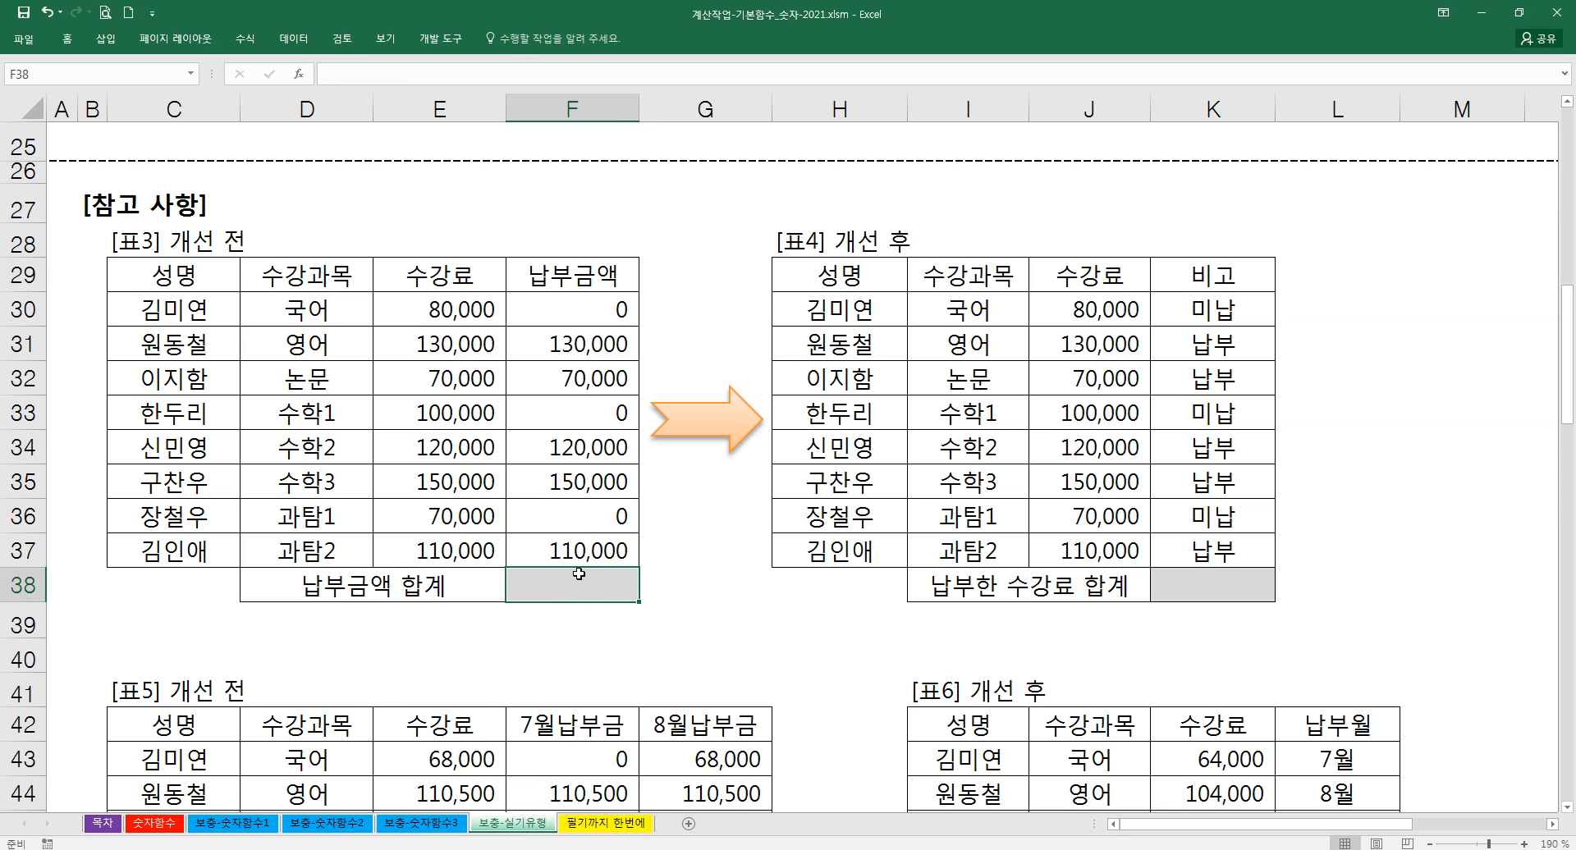
pyautogui.click(450, 275)
pyautogui.moveTo(450, 275); pyautogui.dragTo(443, 551)
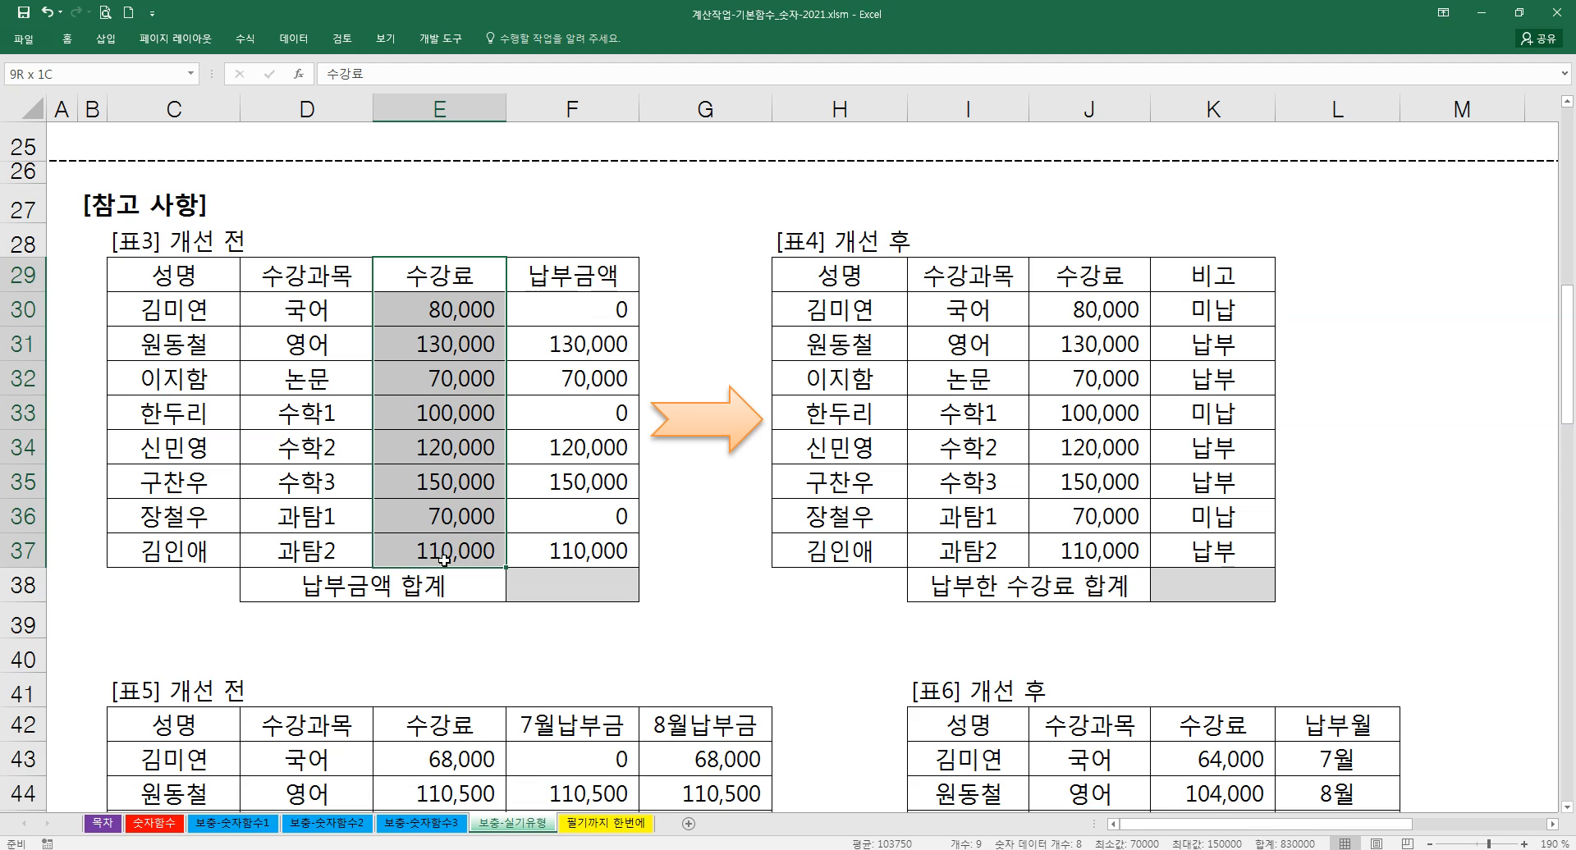
pyautogui.moveTo(577, 273); pyautogui.dragTo(579, 551)
# - Compare each student's 수강료 with the 납부금액 in 표3, down to the 납부금액 합계 cell
pyautogui.click(560, 347)
pyautogui.click(451, 341)
pyautogui.click(559, 347)
pyautogui.click(470, 347)
pyautogui.click(569, 350)
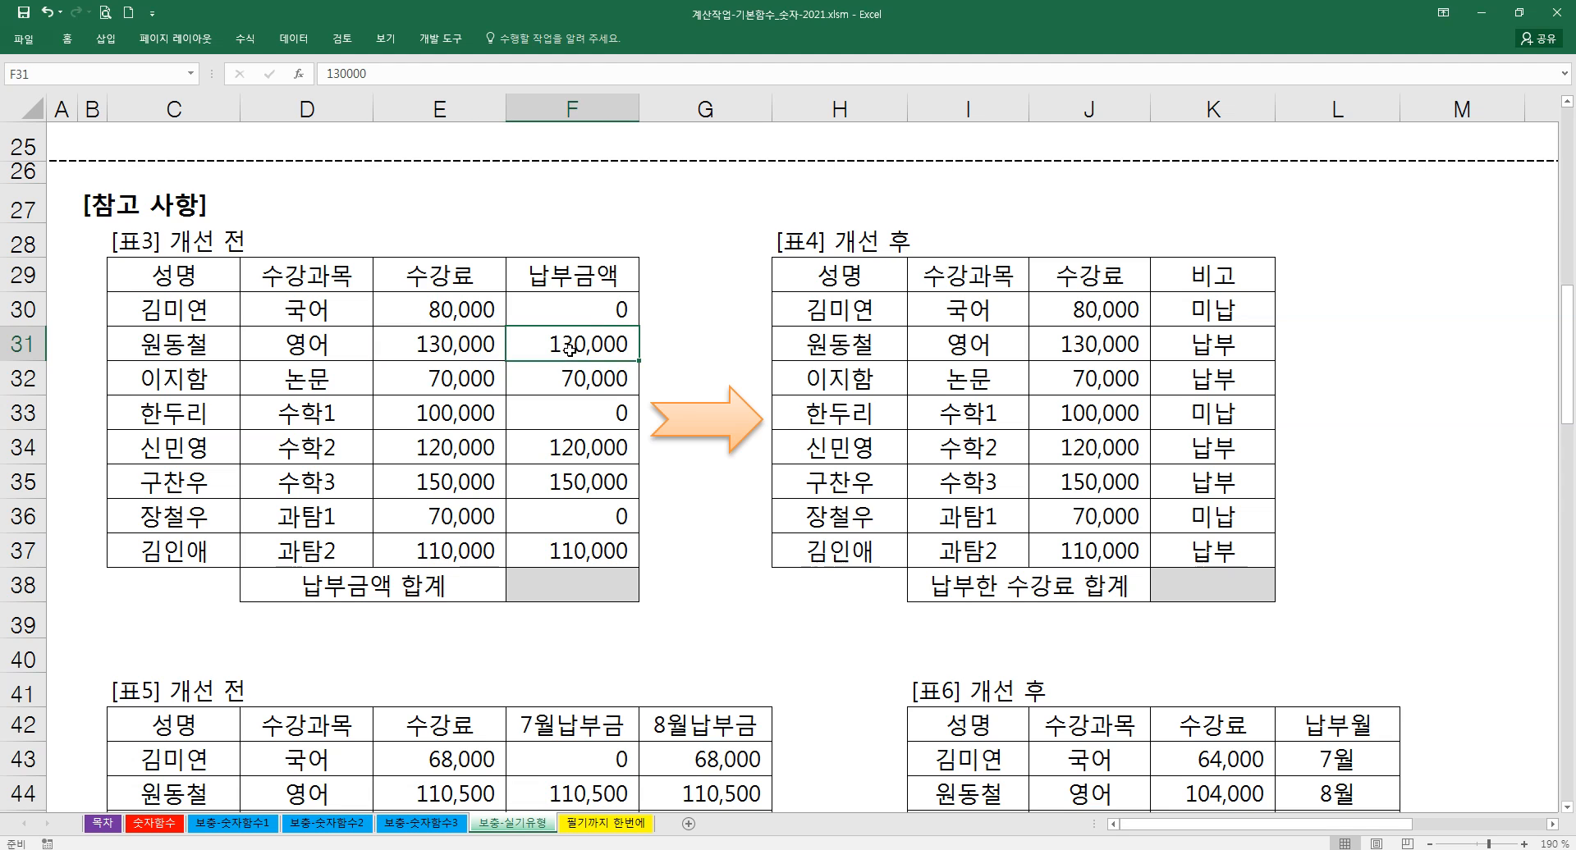
pyautogui.click(473, 385)
pyautogui.click(580, 385)
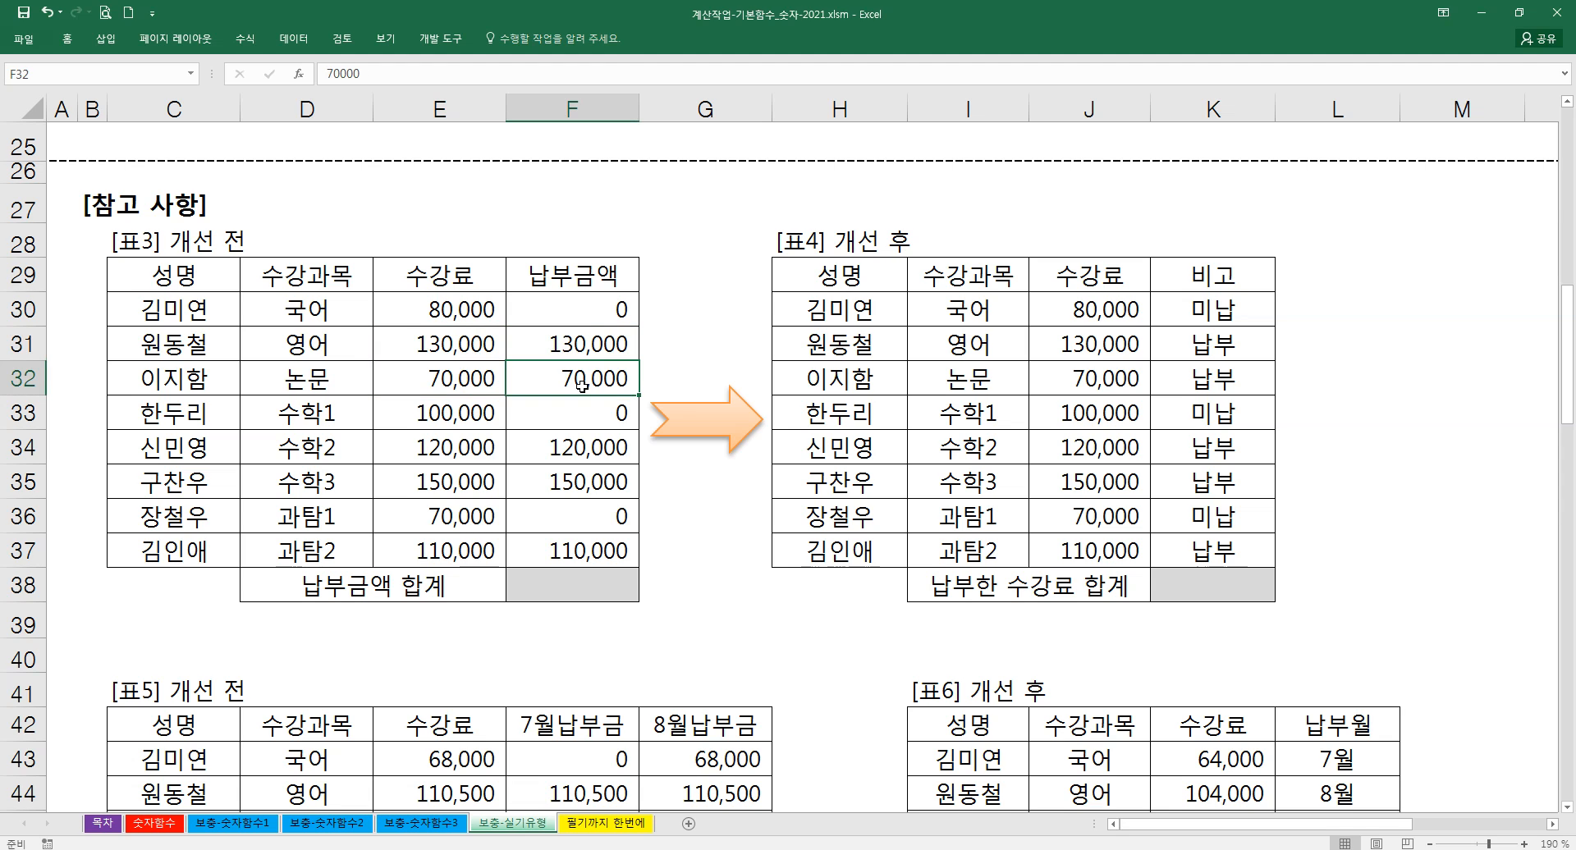
pyautogui.click(487, 448)
pyautogui.click(587, 450)
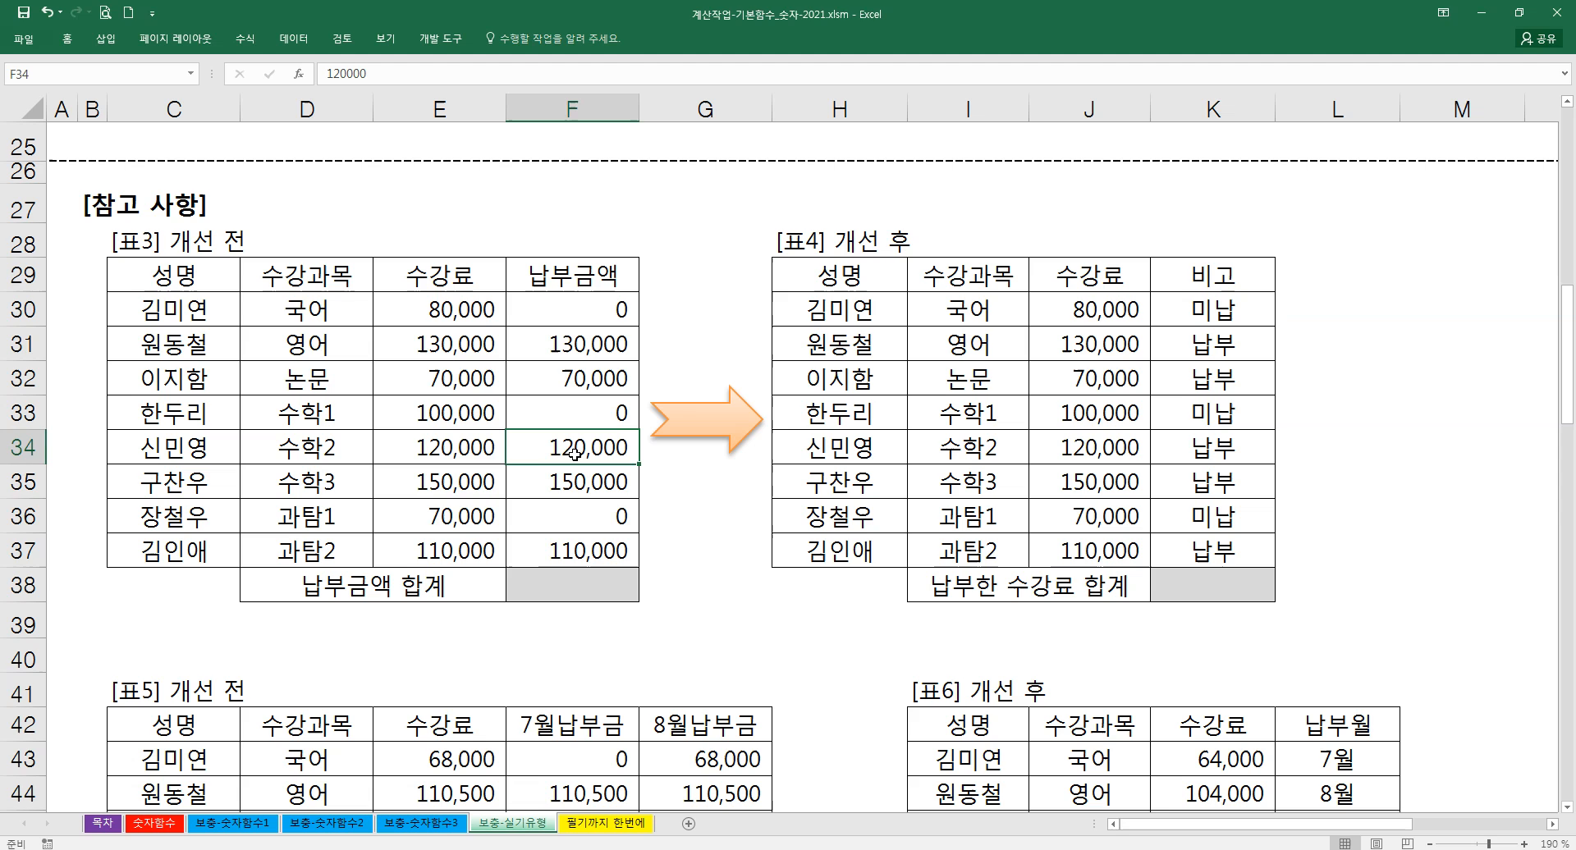
pyautogui.click(489, 479)
pyautogui.click(583, 483)
pyautogui.click(570, 518)
pyautogui.click(564, 553)
pyautogui.click(569, 590)
pyautogui.moveTo(565, 316); pyautogui.dragTo(554, 588)
# - Total the 납부금액 values F30:F37 with a SUM function in the 납부금액 합계 cell F38
pyautogui.doubleClick(557, 590)
pyautogui.write('=SUM(')
pyautogui.hotkey('ctrl', 'a')
pyautogui.moveTo(559, 313); pyautogui.dragTo(546, 540)
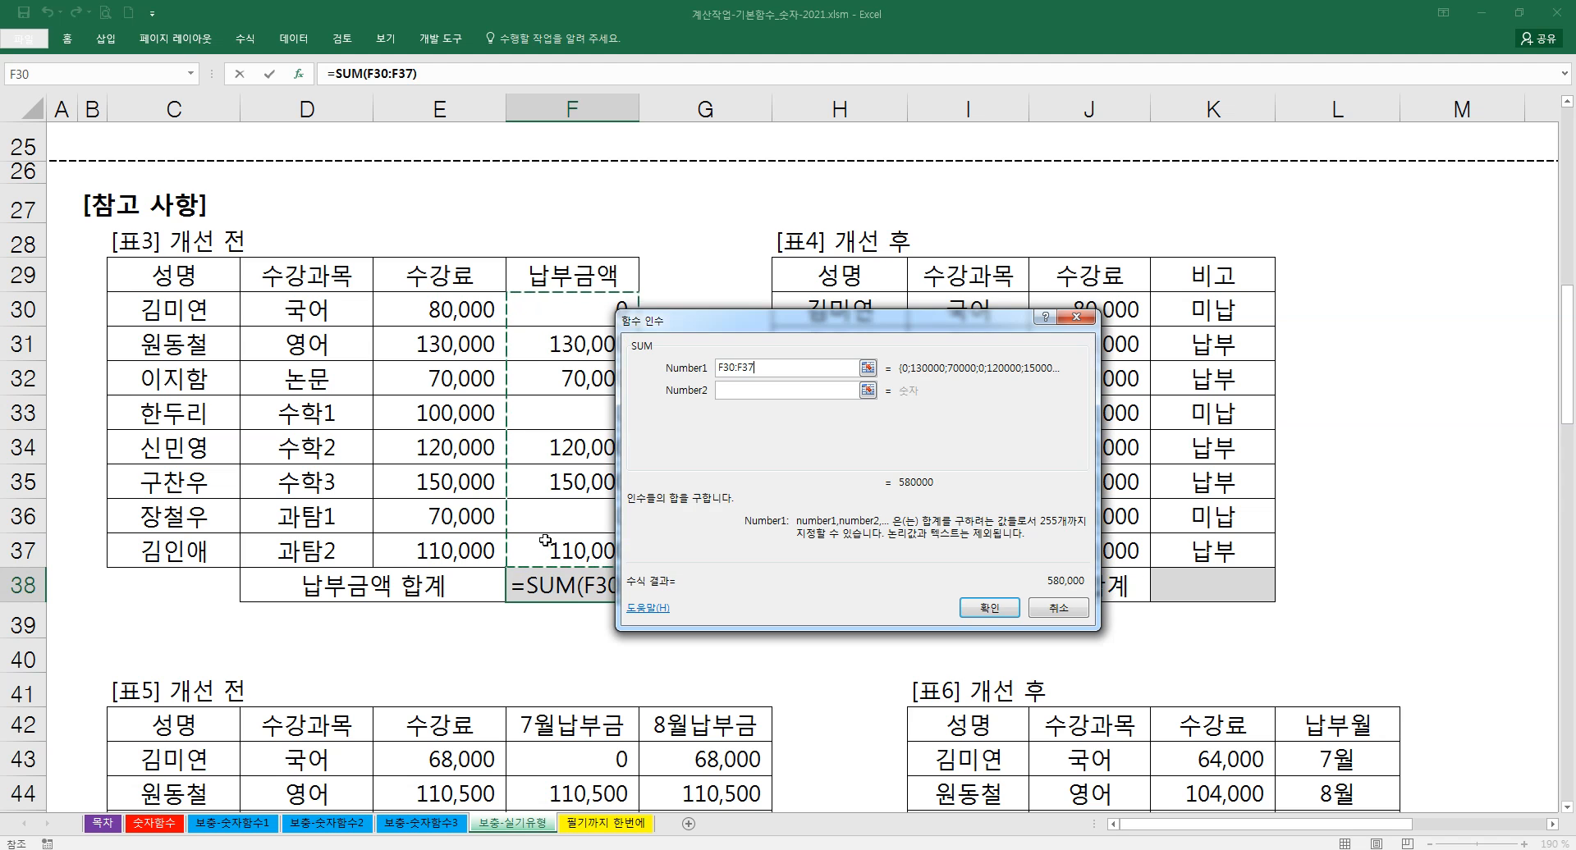
pyautogui.moveTo(440, 311); pyautogui.dragTo(443, 545)
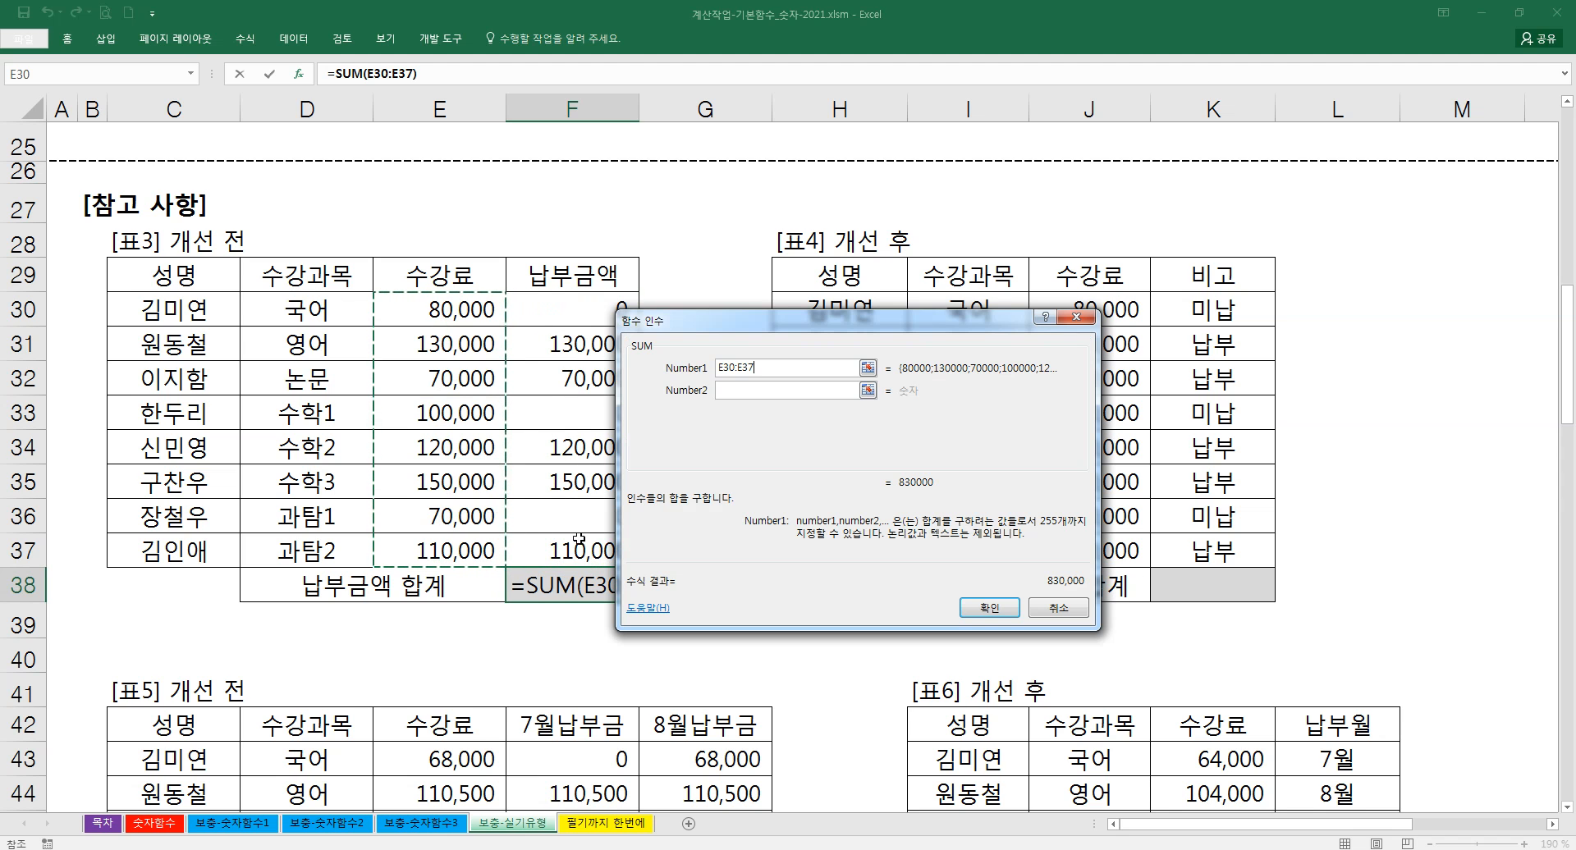
pyautogui.moveTo(559, 317); pyautogui.dragTo(553, 539)
pyautogui.moveTo(665, 322); pyautogui.dragTo(716, 341)
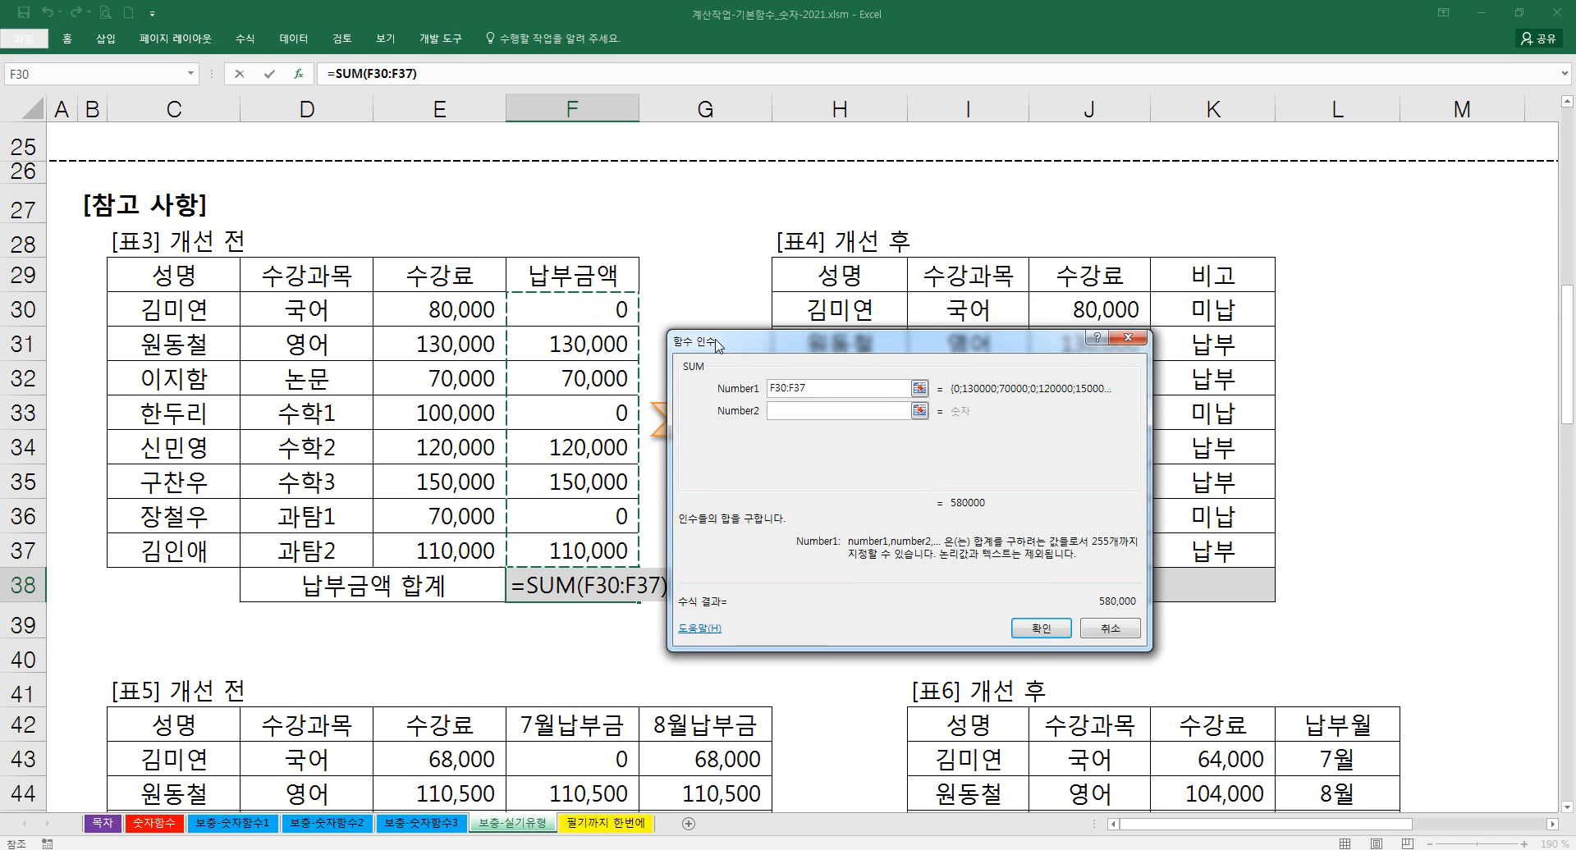
pyautogui.click(1035, 627)
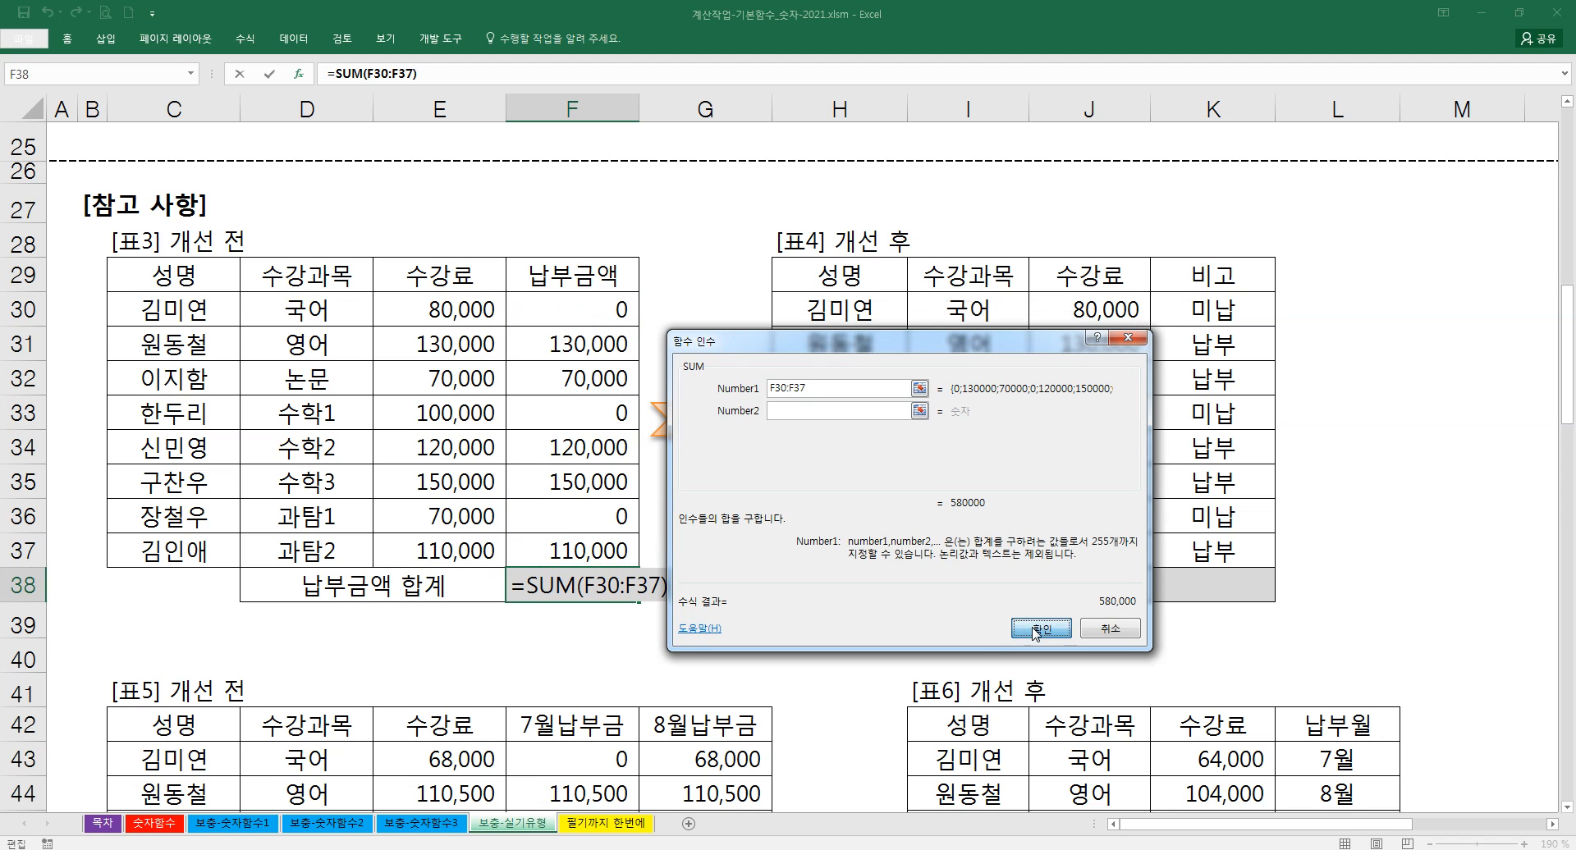
pyautogui.click(573, 630)
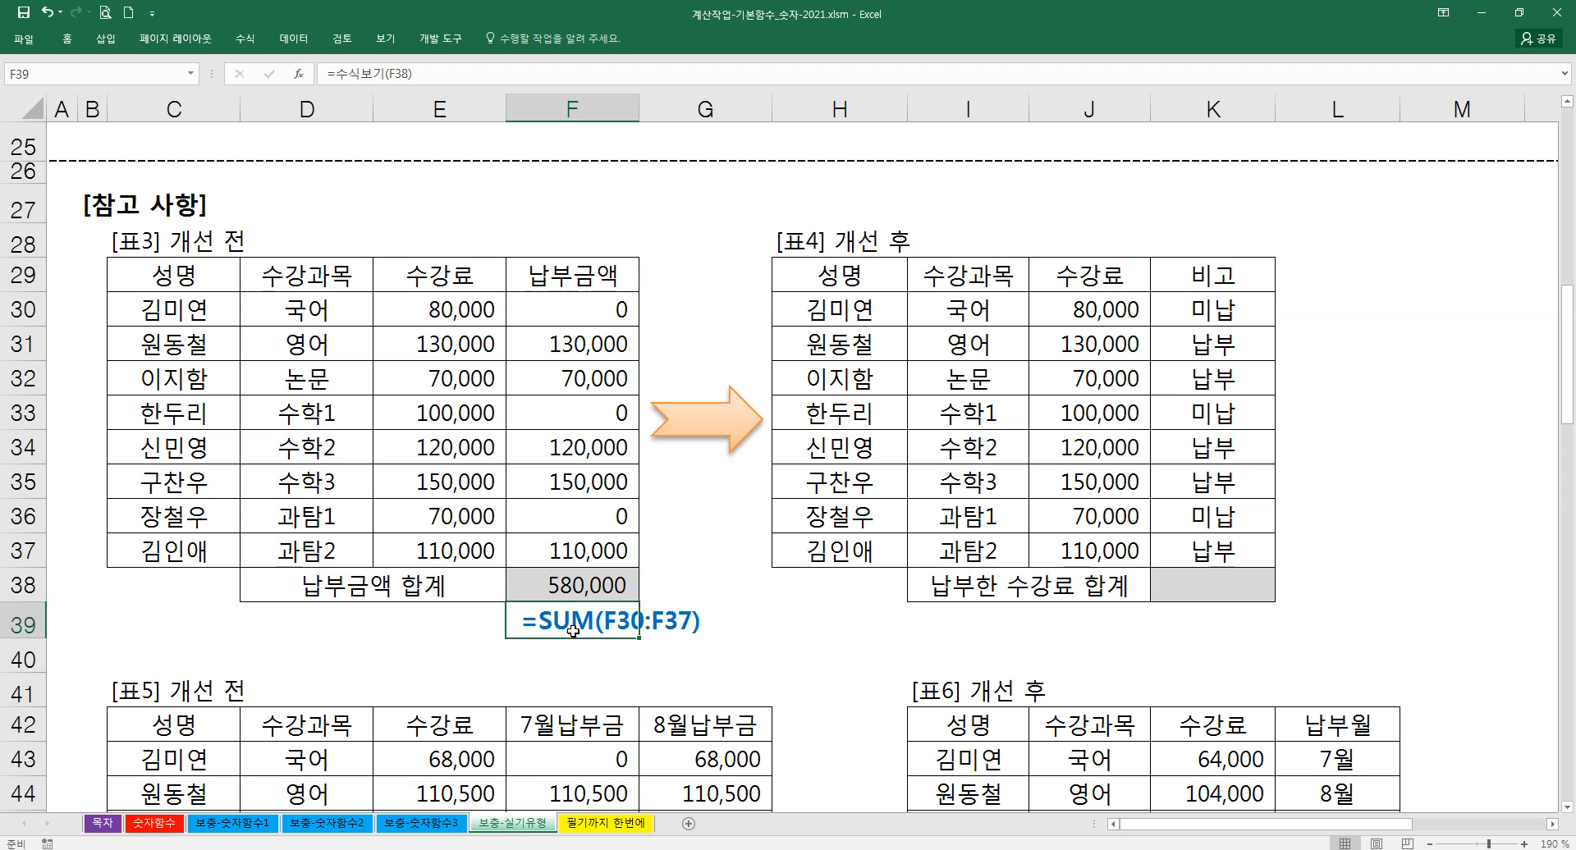
pyautogui.click(572, 590)
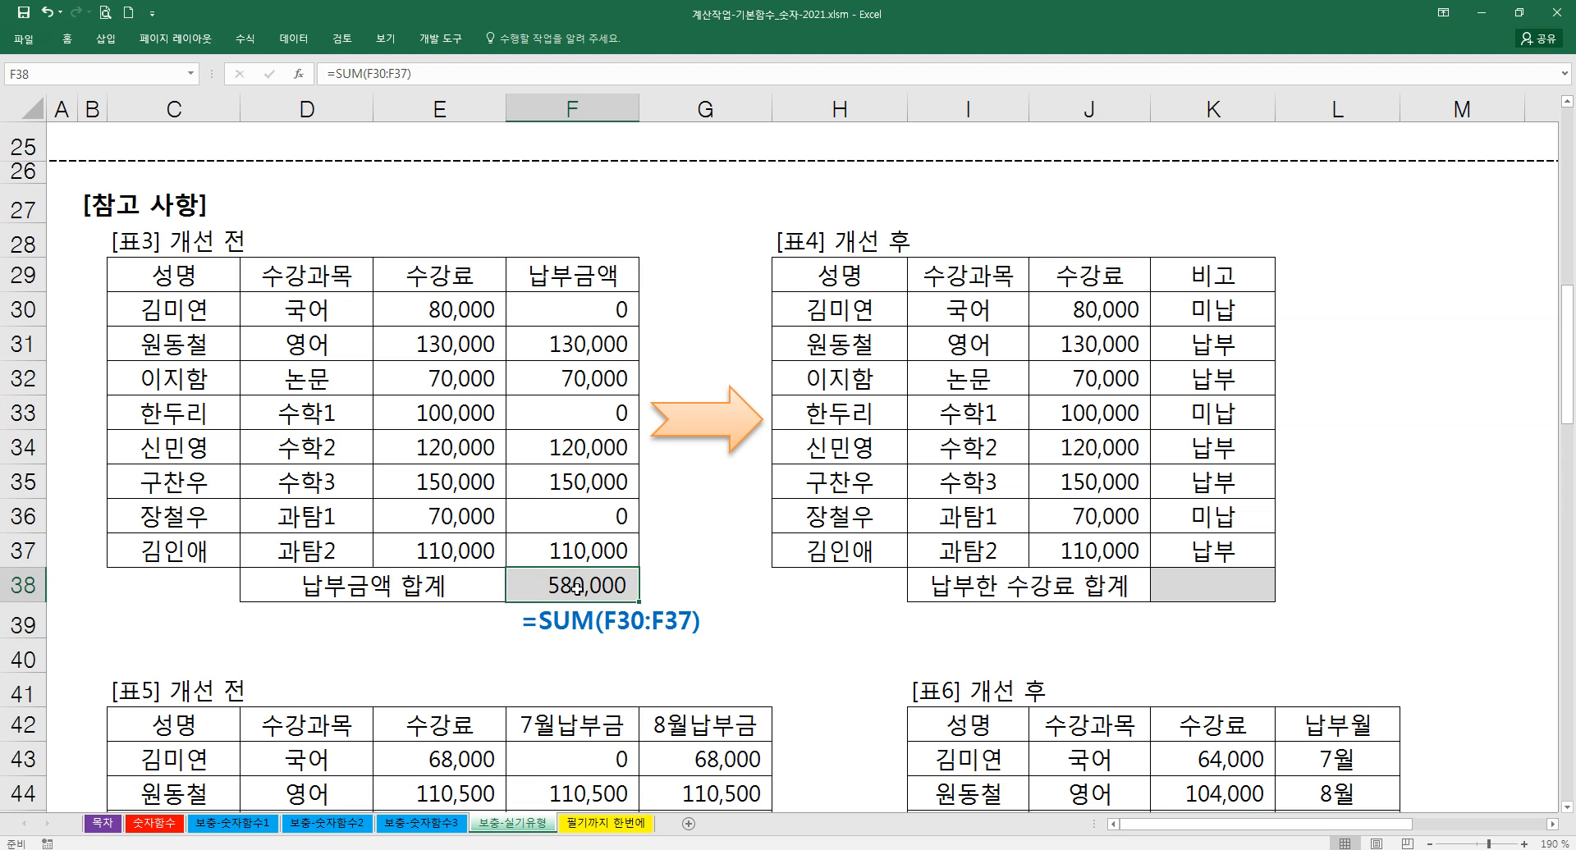
# - Examine the 표4 layout and compare the 수강료 and 납부금액 pairs row by row in 표3
pyautogui.moveTo(862, 283); pyautogui.dragTo(1214, 554)
pyautogui.click(1130, 474)
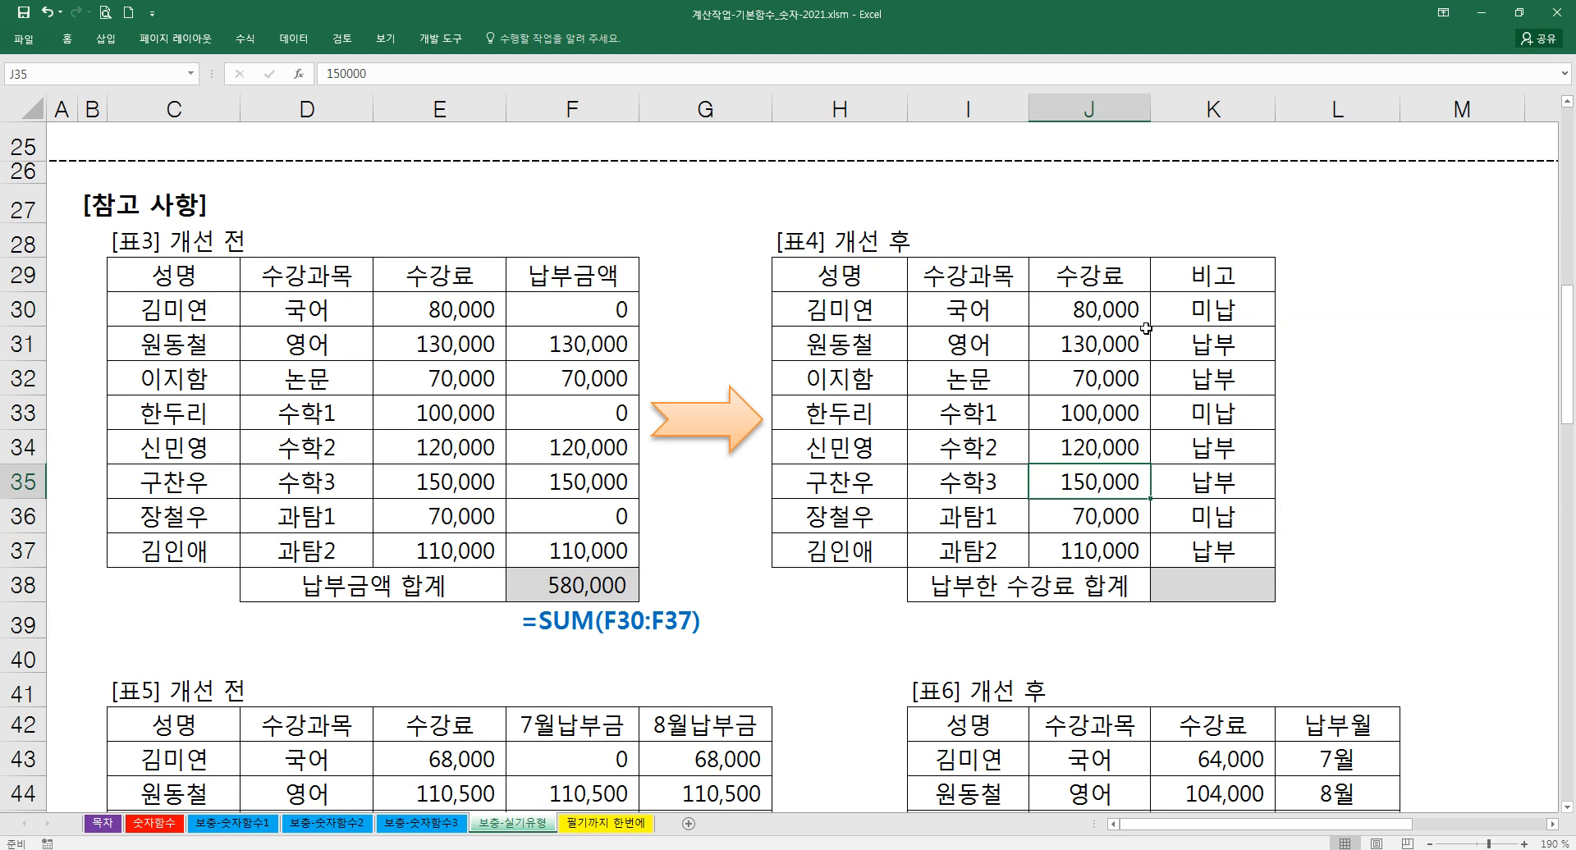
pyautogui.moveTo(438, 311); pyautogui.dragTo(542, 325)
pyautogui.moveTo(447, 348); pyautogui.dragTo(557, 356)
pyautogui.moveTo(458, 402); pyautogui.dragTo(558, 450)
pyautogui.moveTo(460, 484); pyautogui.dragTo(557, 484)
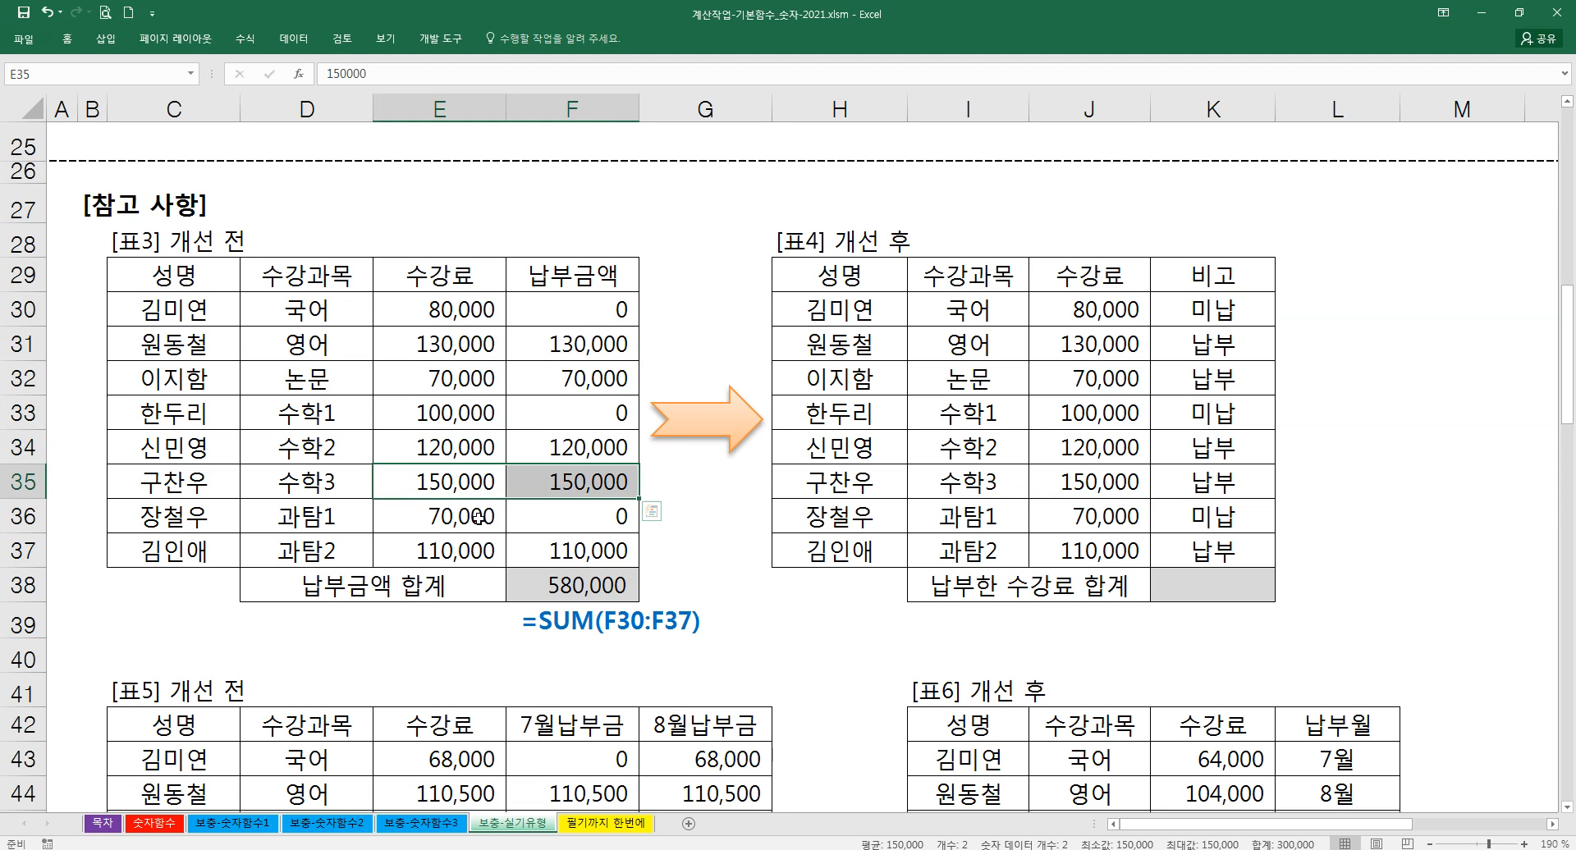
pyautogui.moveTo(459, 518); pyautogui.dragTo(555, 519)
pyautogui.moveTo(460, 550); pyautogui.dragTo(561, 545)
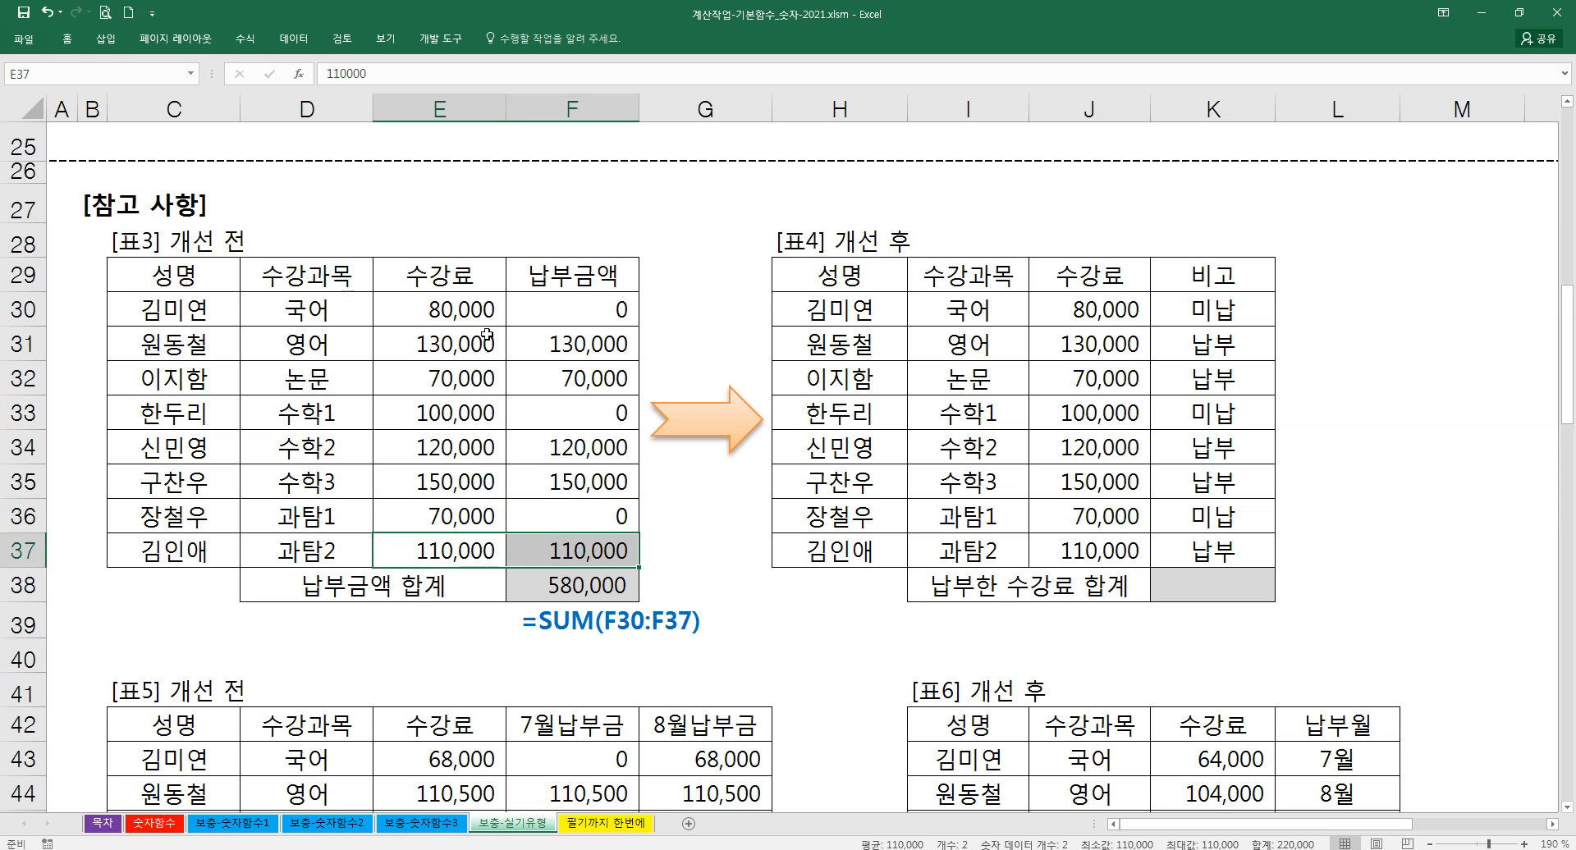
pyautogui.click(560, 306)
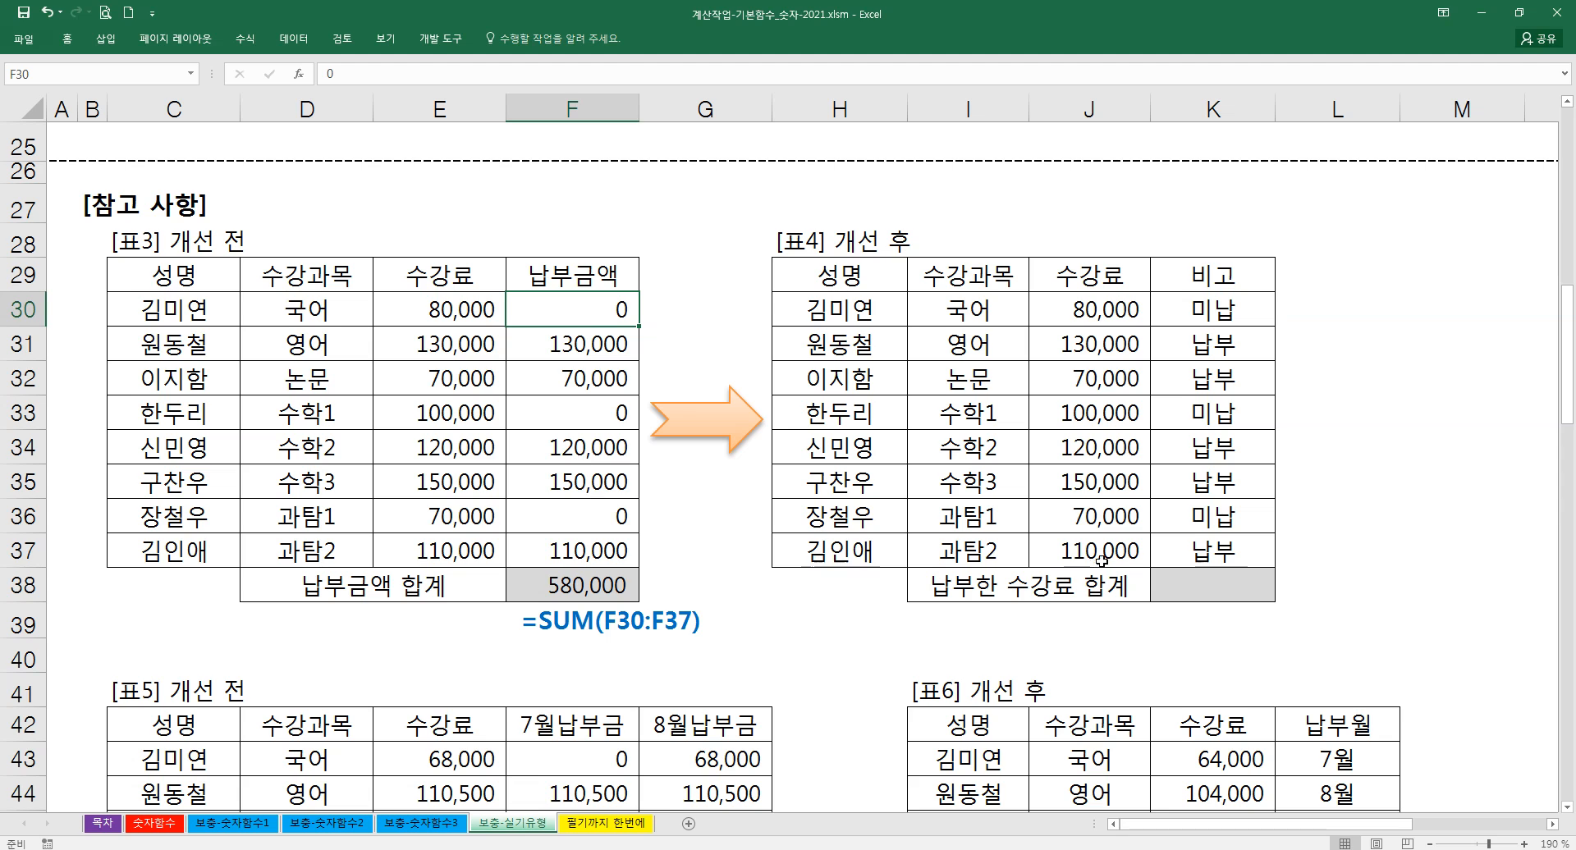
# - Examine the 미납 and 납부 entries in the 비고 column of 표4 alongside the 수강료 values
pyautogui.click(1194, 309)
pyautogui.click(1182, 344)
pyautogui.click(1195, 416)
pyautogui.click(1197, 483)
pyautogui.click(1199, 515)
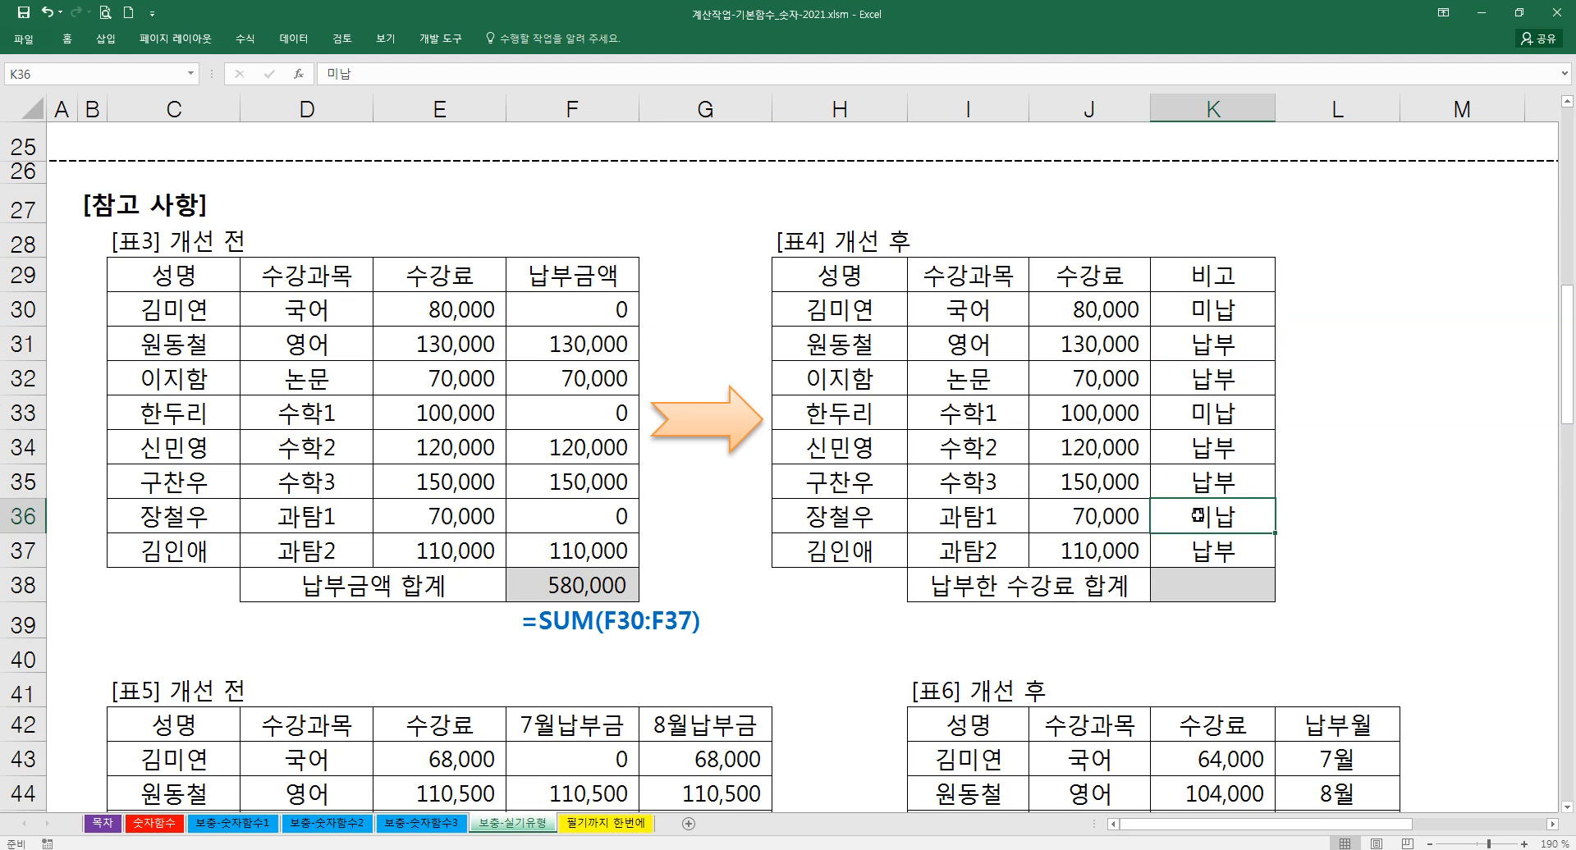
pyautogui.moveTo(1131, 306); pyautogui.dragTo(1204, 548)
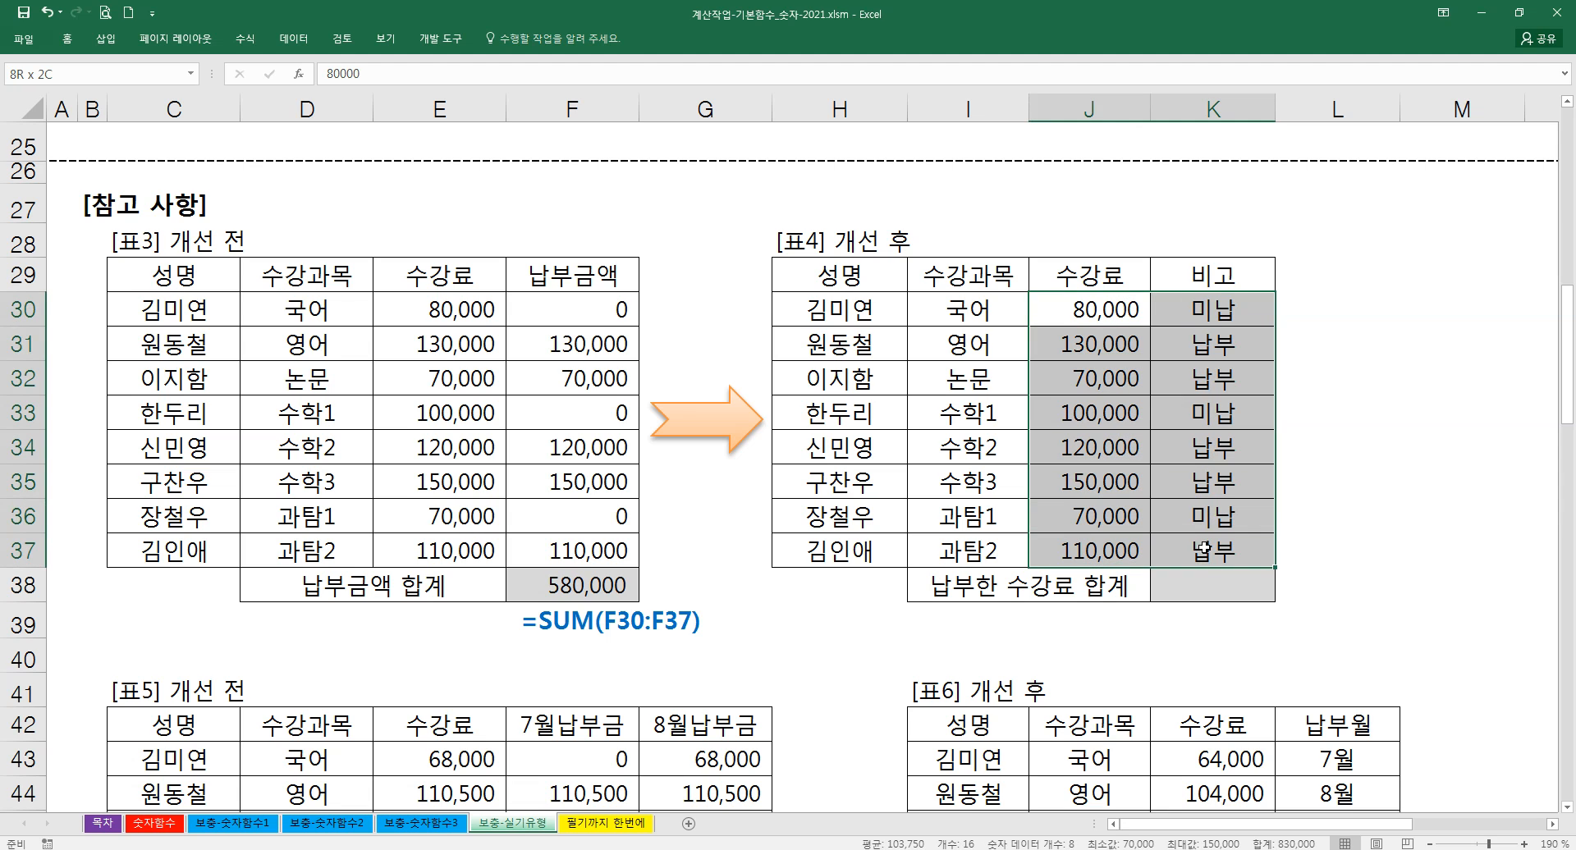
# - Total only the 납부 rows of 표4 in K38 with =SUM(J31:J32,J34:J35,J37)
pyautogui.click(1199, 579)
pyautogui.write('=SUM(')
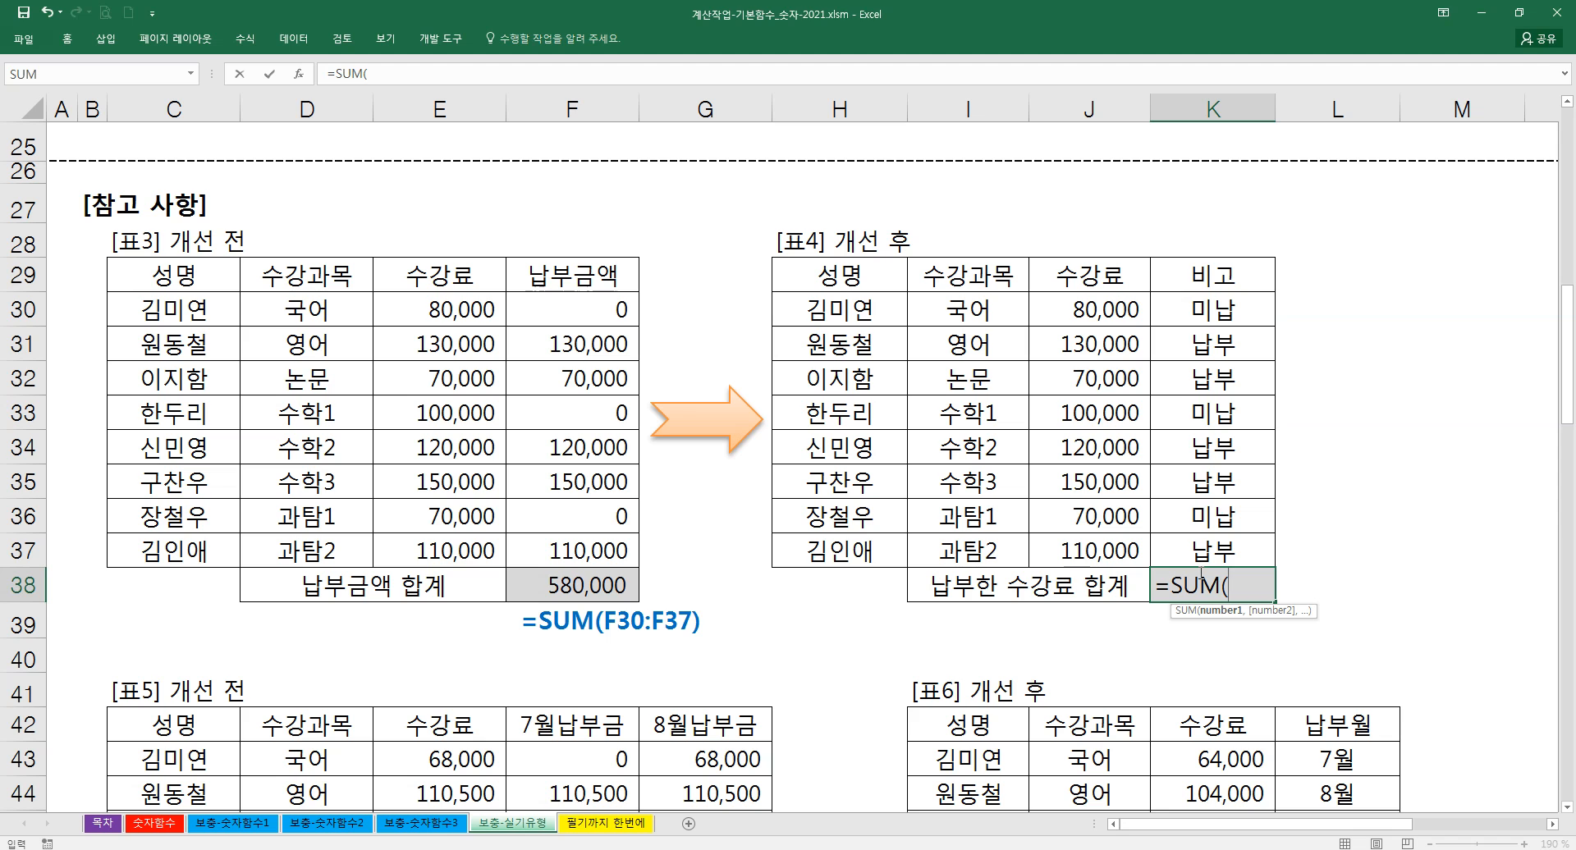
pyautogui.hotkey('ctrl', 'a')
pyautogui.moveTo(955, 359); pyautogui.dragTo(1436, 297)
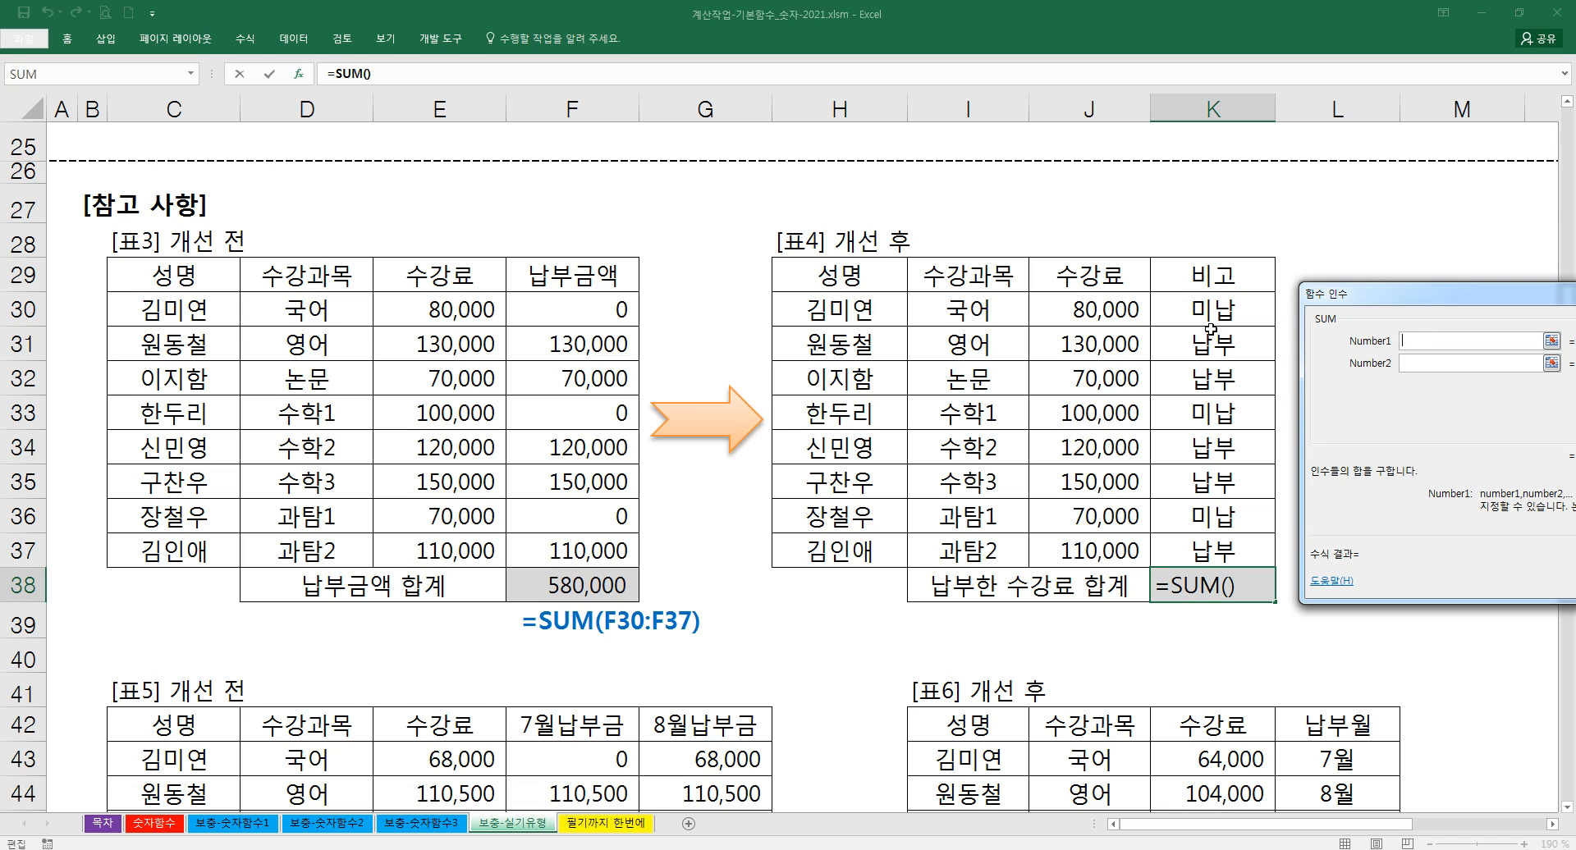
pyautogui.click(1094, 344)
pyautogui.moveTo(1092, 344); pyautogui.dragTo(1098, 379)
pyautogui.click(1421, 361)
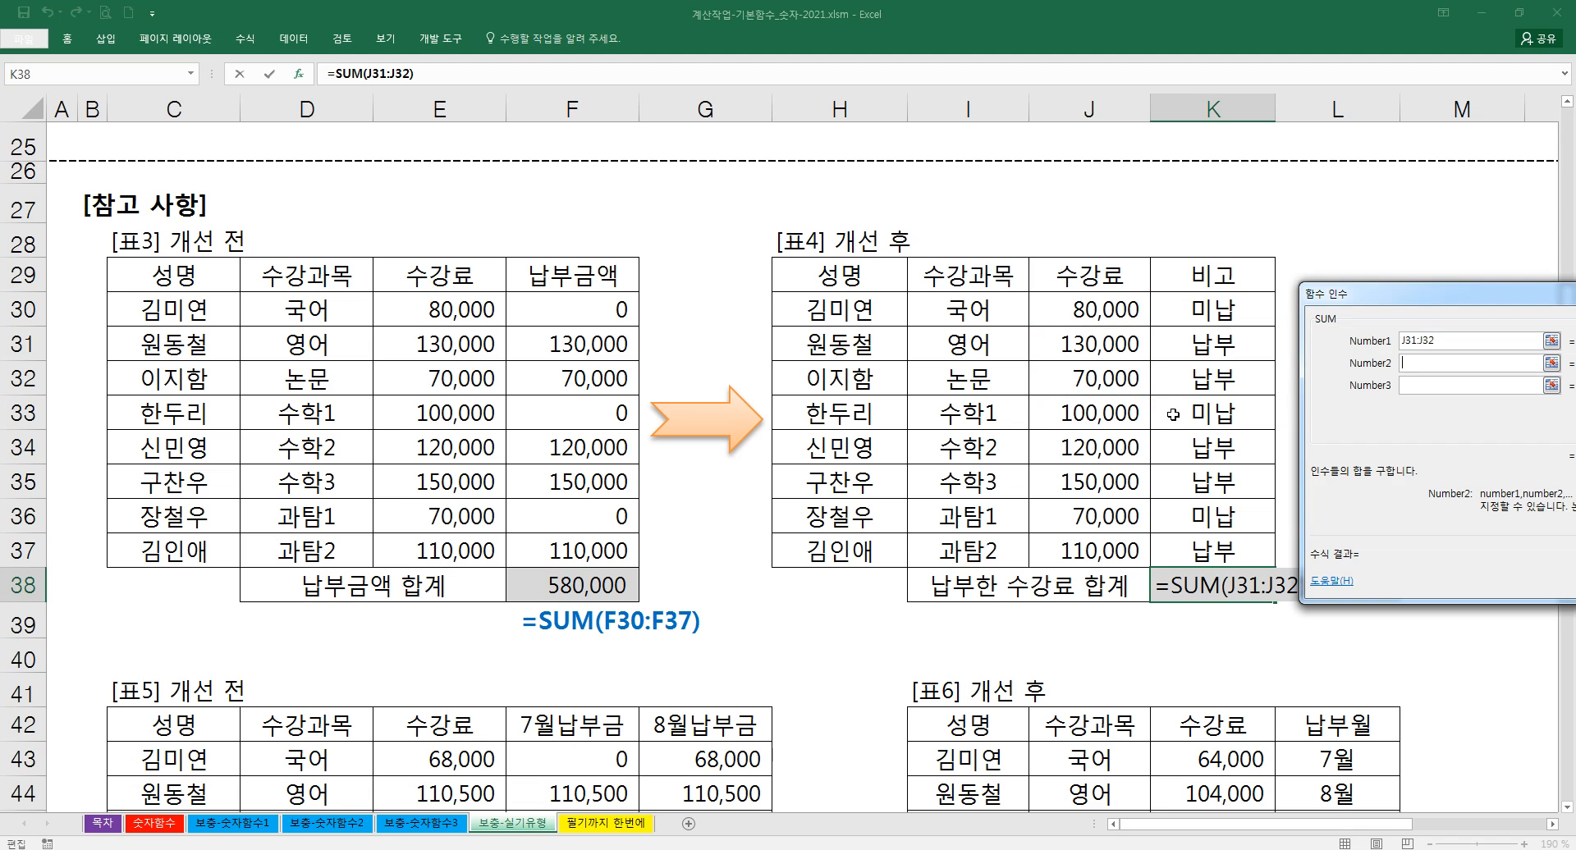
pyautogui.moveTo(1118, 450); pyautogui.dragTo(1118, 479)
pyautogui.click(1418, 386)
pyautogui.click(1127, 535)
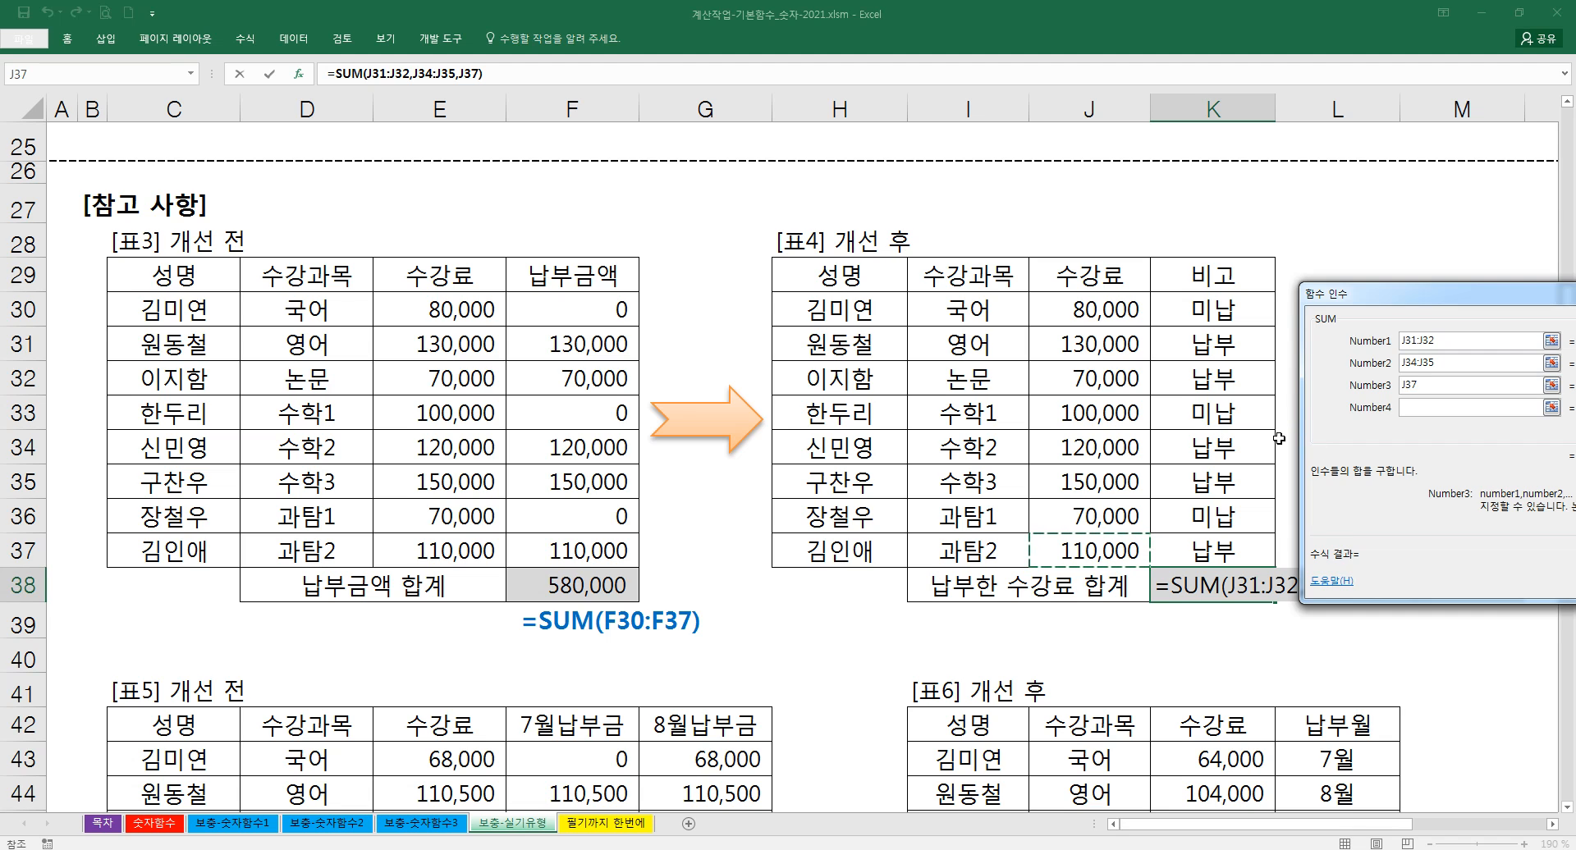
pyautogui.moveTo(1354, 294); pyautogui.dragTo(959, 202)
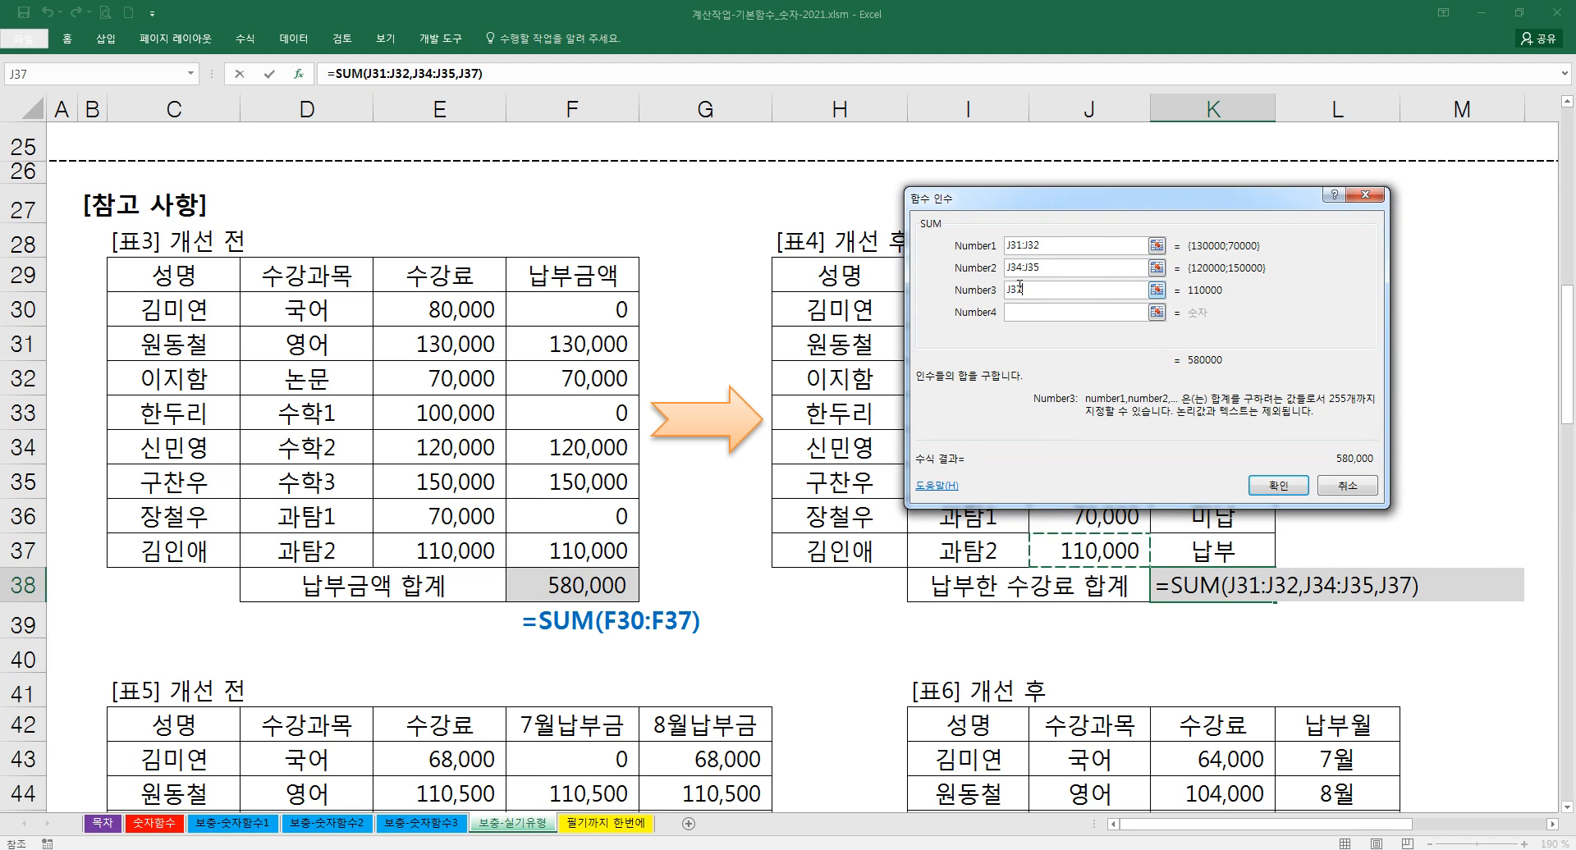
pyautogui.click(1278, 485)
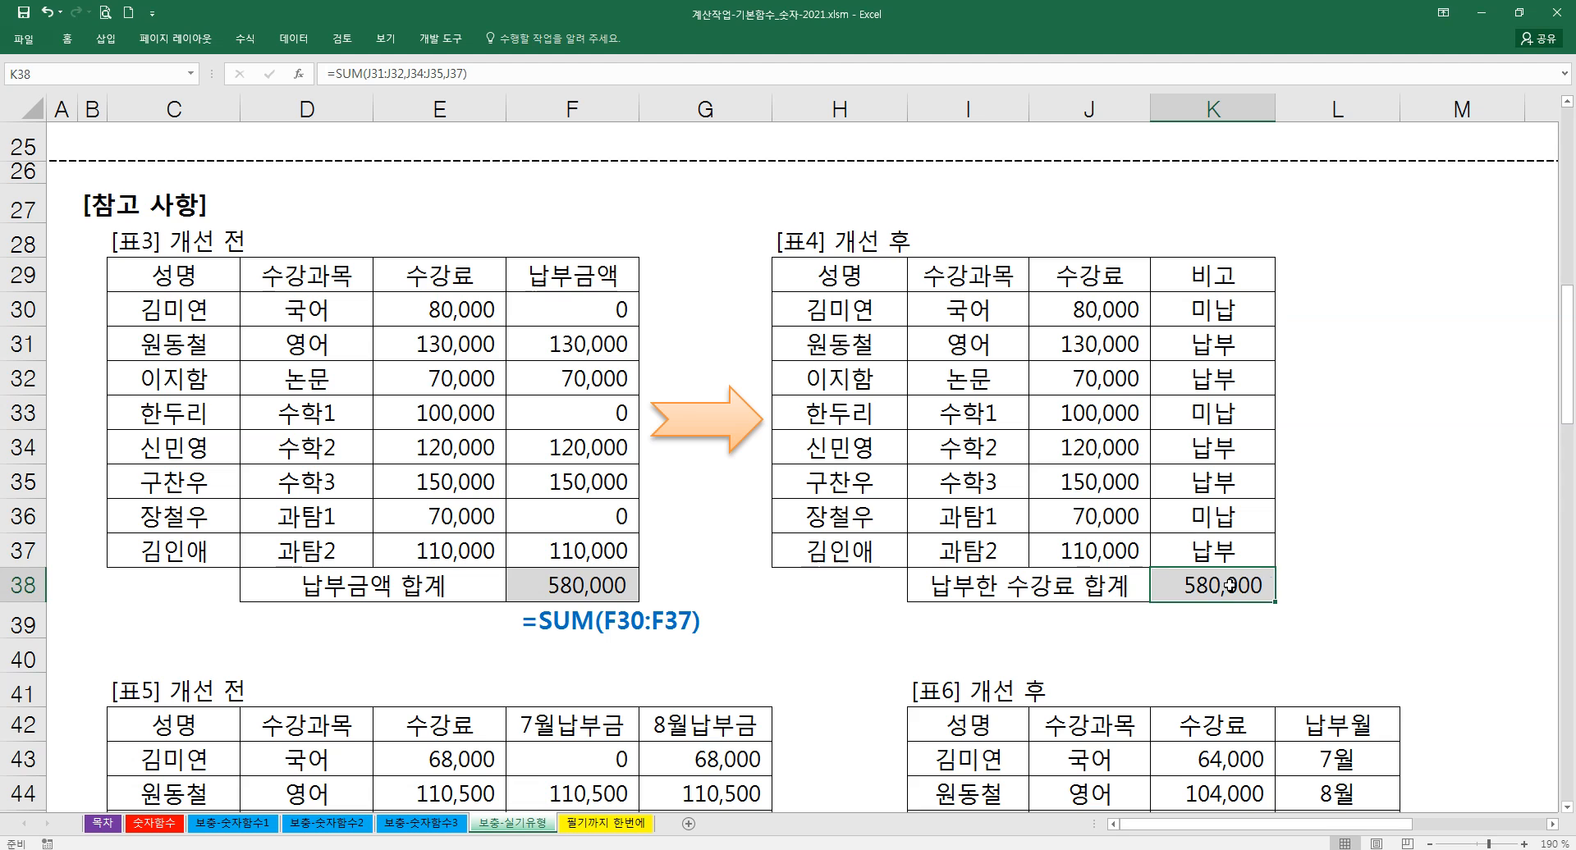
# - Clear the SUM formula from the 납부한 수강료 합계 cell K38
pyautogui.doubleClick(1229, 585)
pyautogui.press('Escape')
pyautogui.press('Delete')
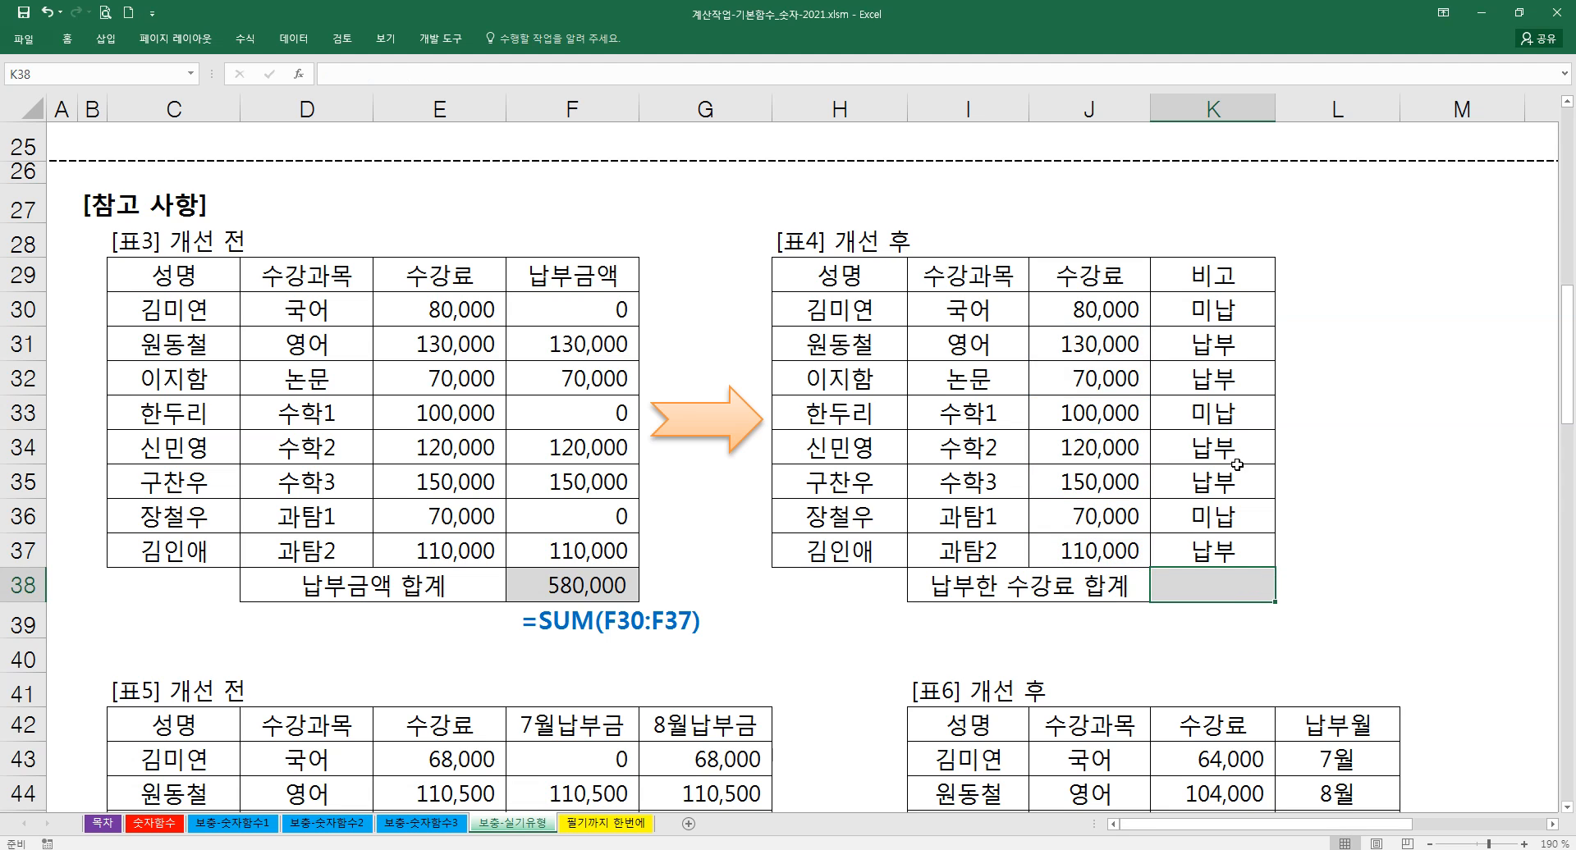
# - Read the [함수를 진화해야 하는 이유] note below 표5 and 표6
pyautogui.scroll(-2, 971, 575)
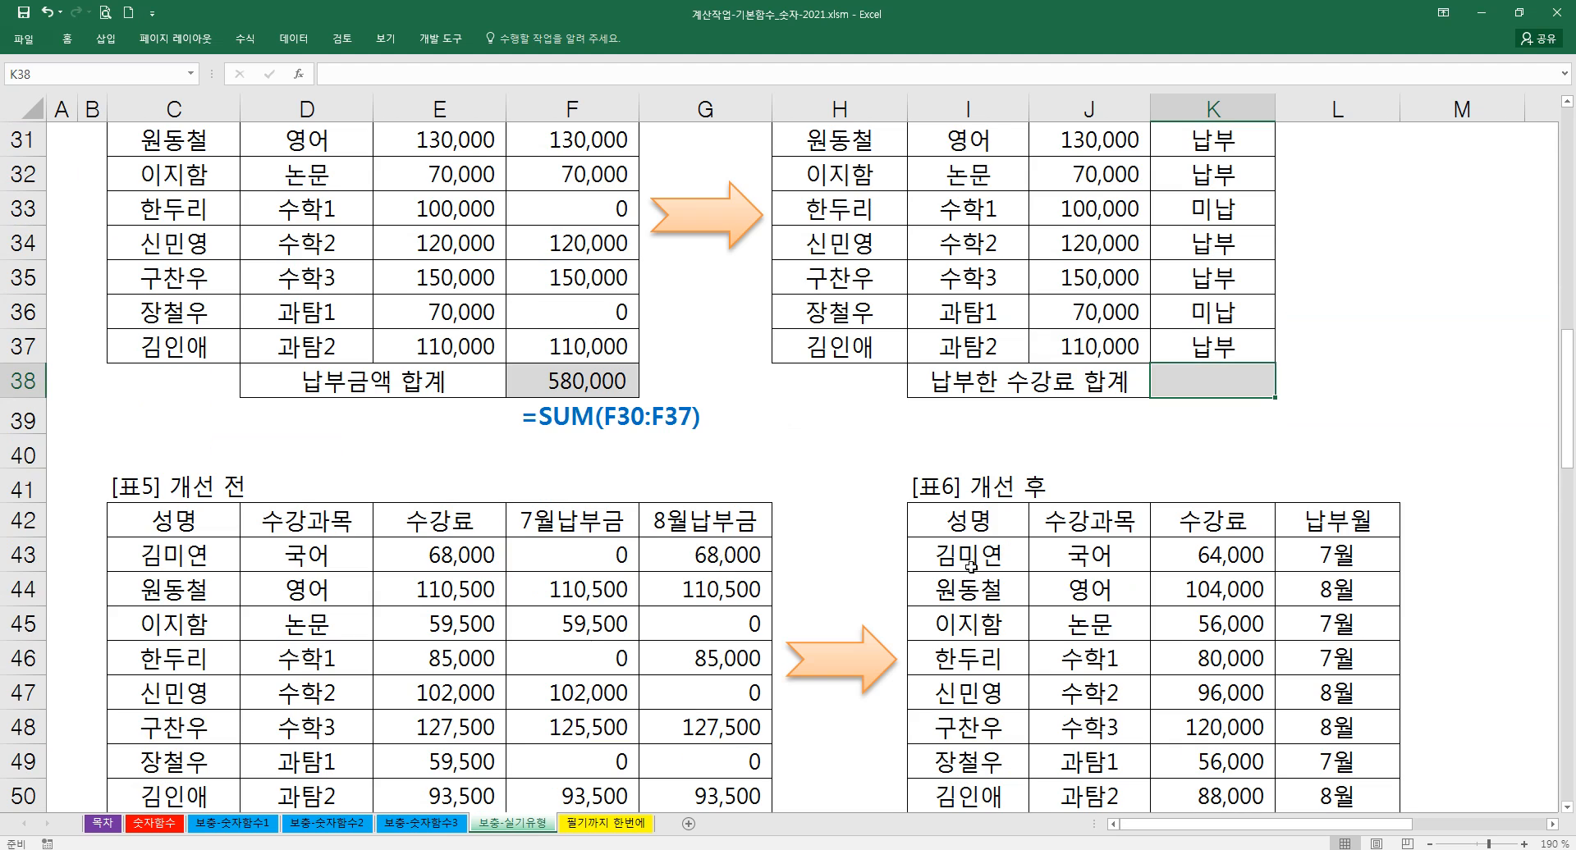
pyautogui.scroll(-3, 867, 482)
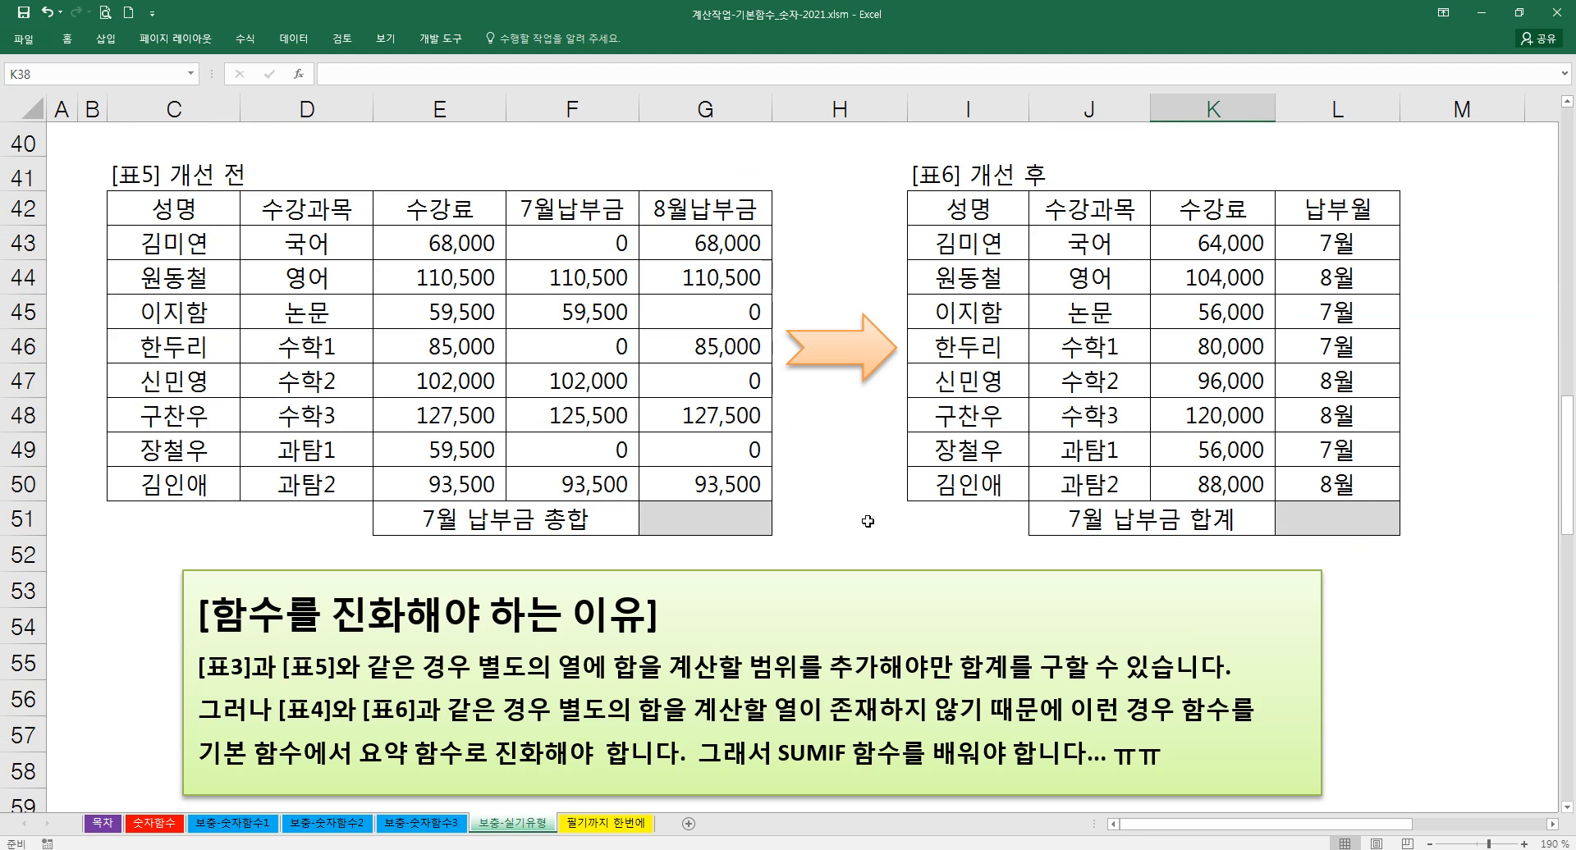
pyautogui.scroll(1, 872, 681)
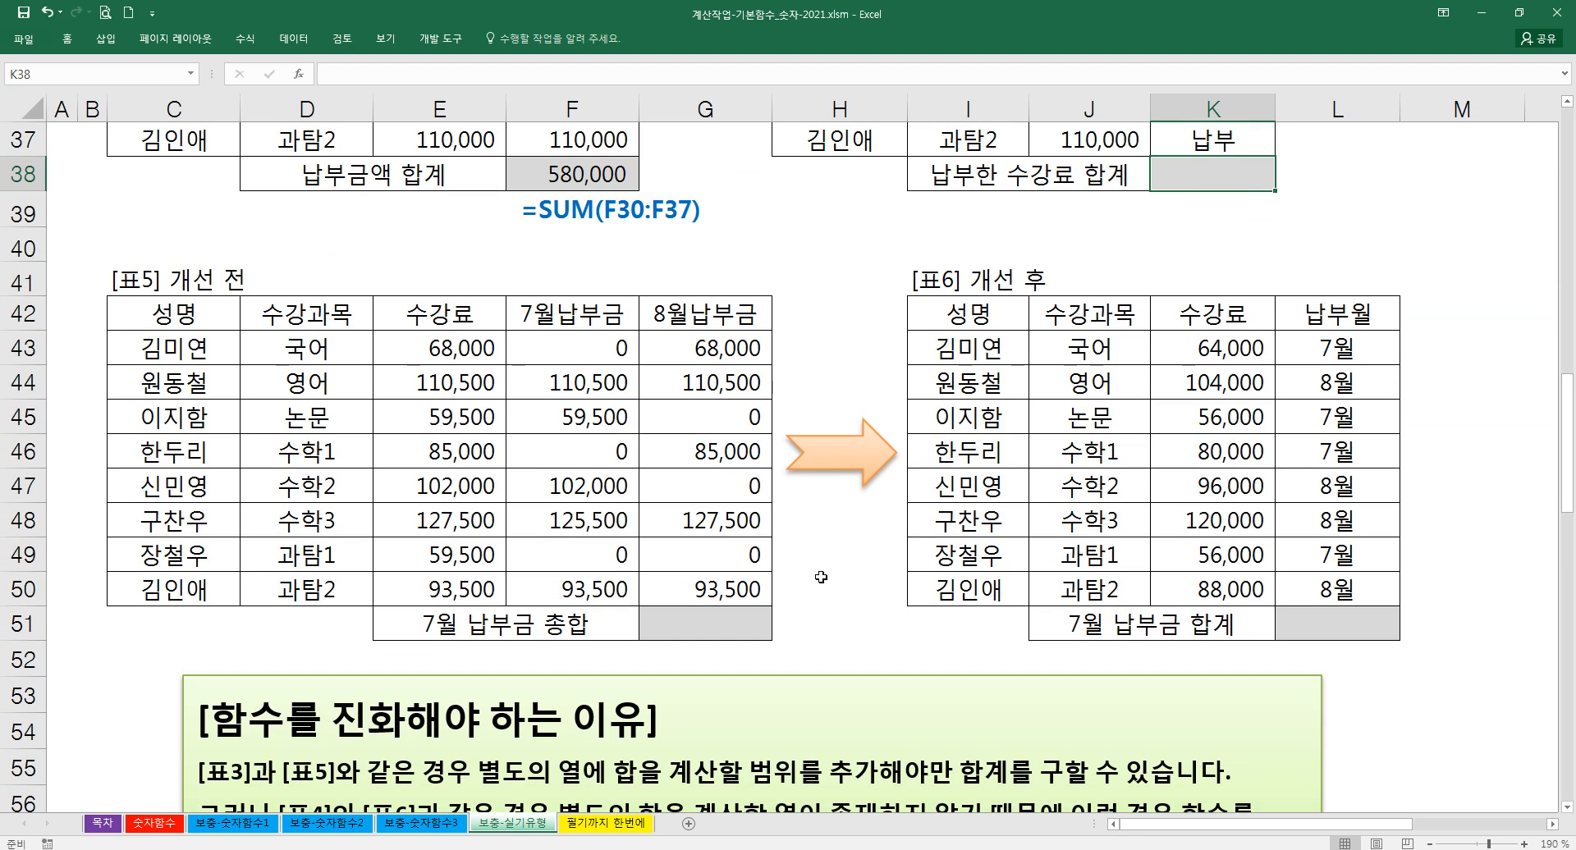
pyautogui.scroll(-1, 821, 577)
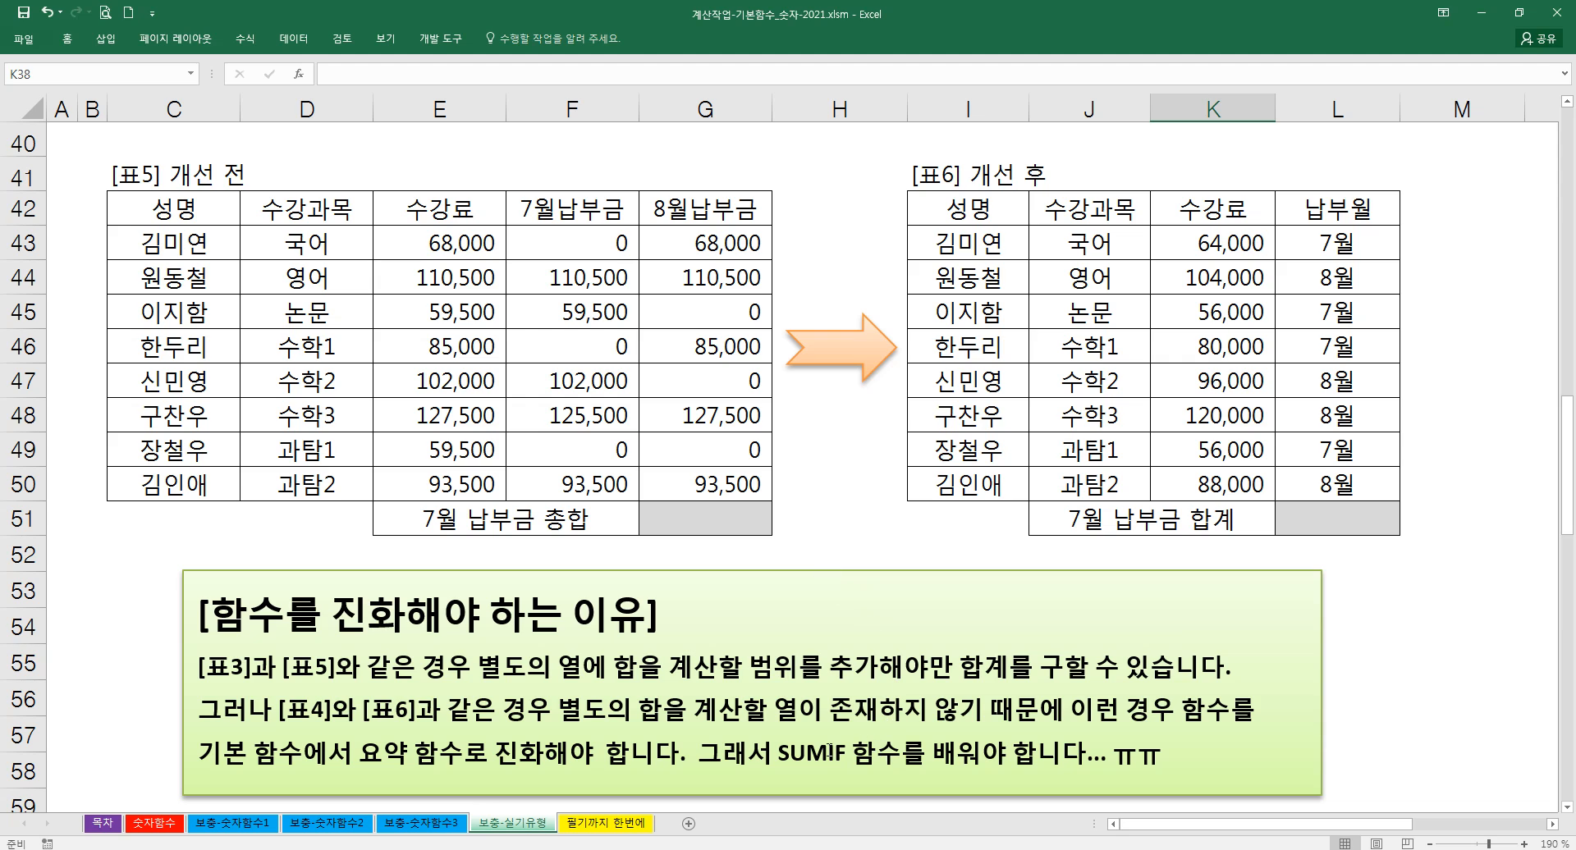
pyautogui.click(872, 540)
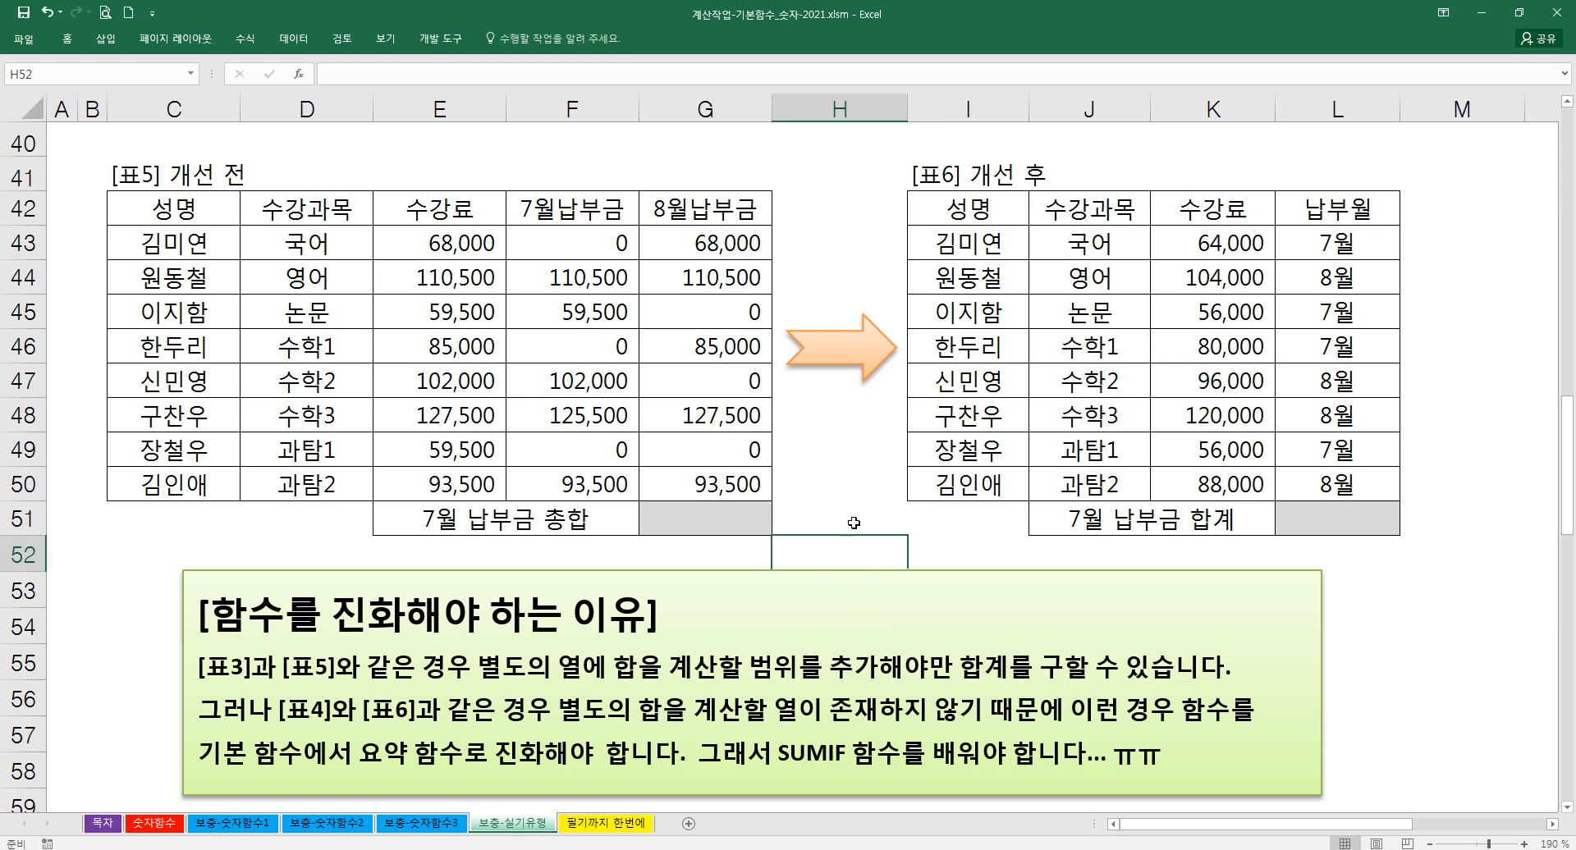
pyautogui.click(852, 522)
# - Examine the 7월납부금 and 8월납부금 columns of 표5 and its 7월 납부금 총합 cell
pyautogui.click(719, 513)
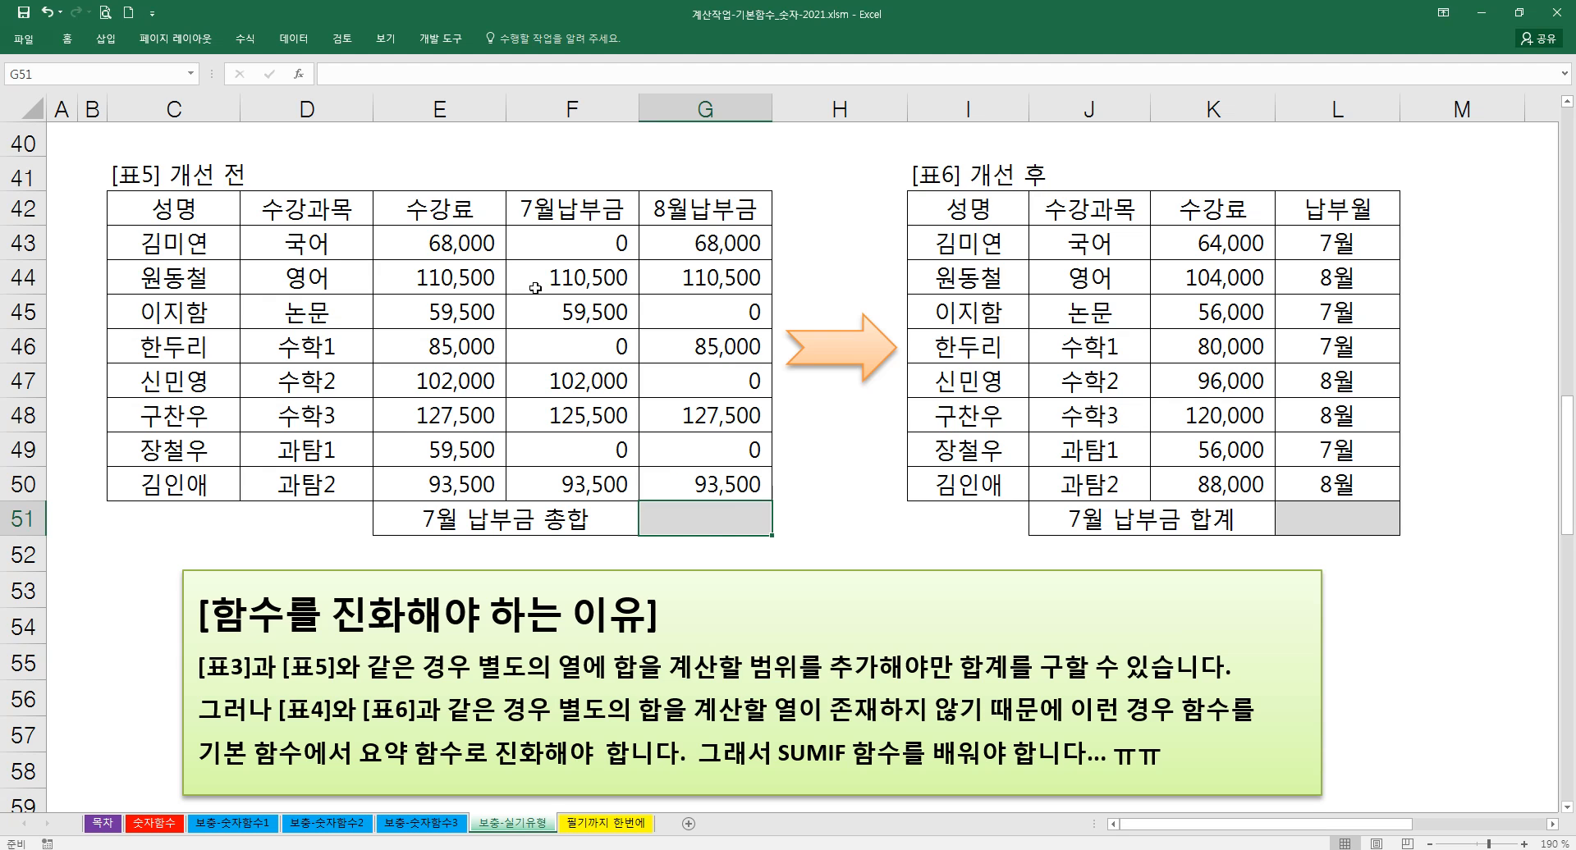
pyautogui.click(489, 242)
pyautogui.click(546, 201)
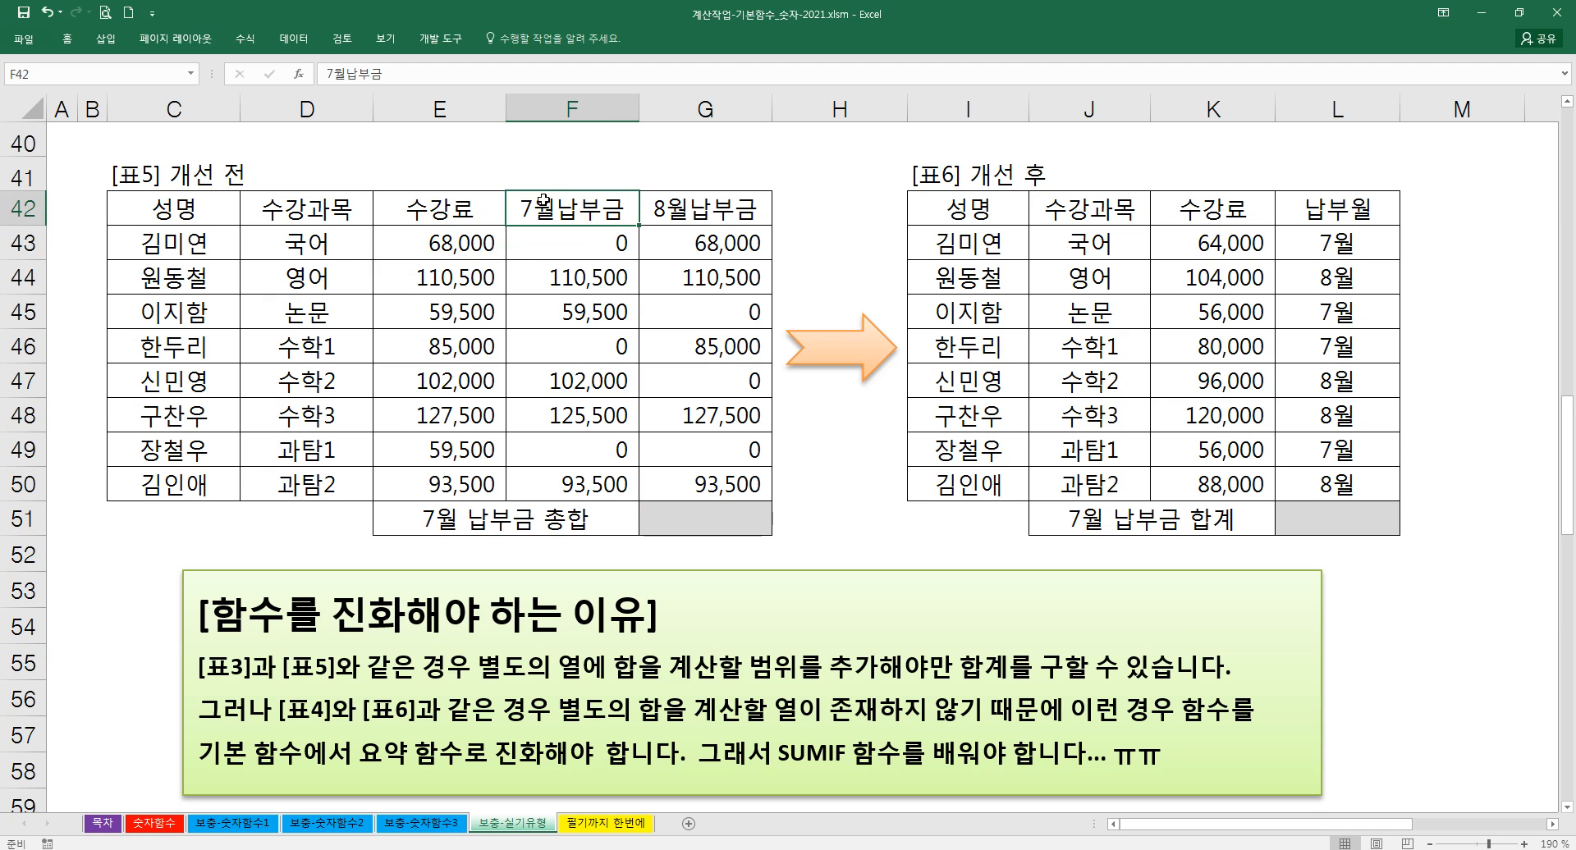
pyautogui.click(682, 201)
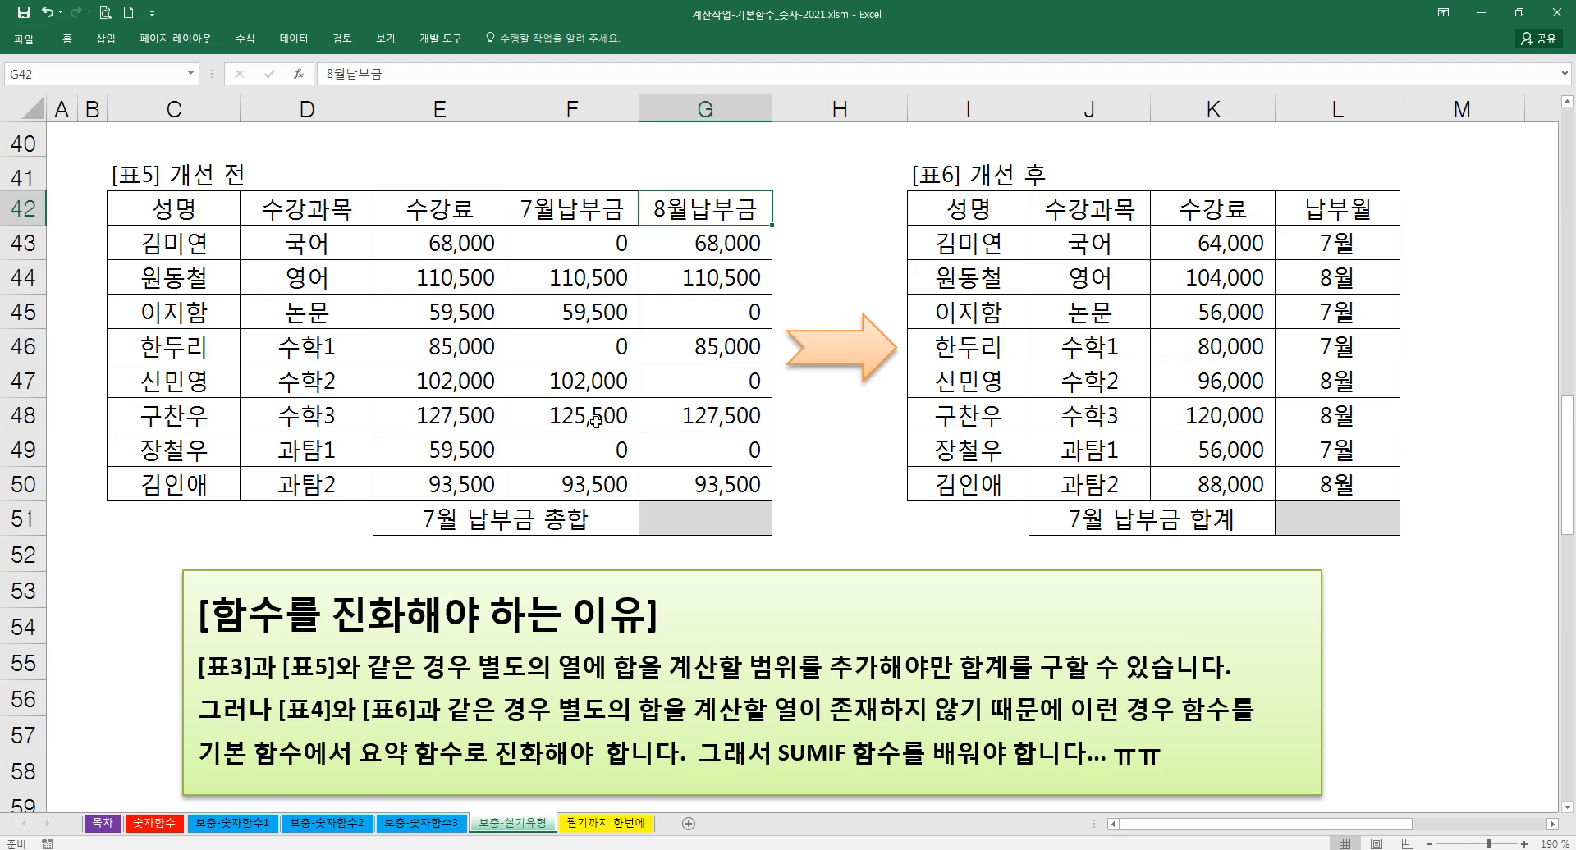
pyautogui.click(493, 517)
pyautogui.click(671, 519)
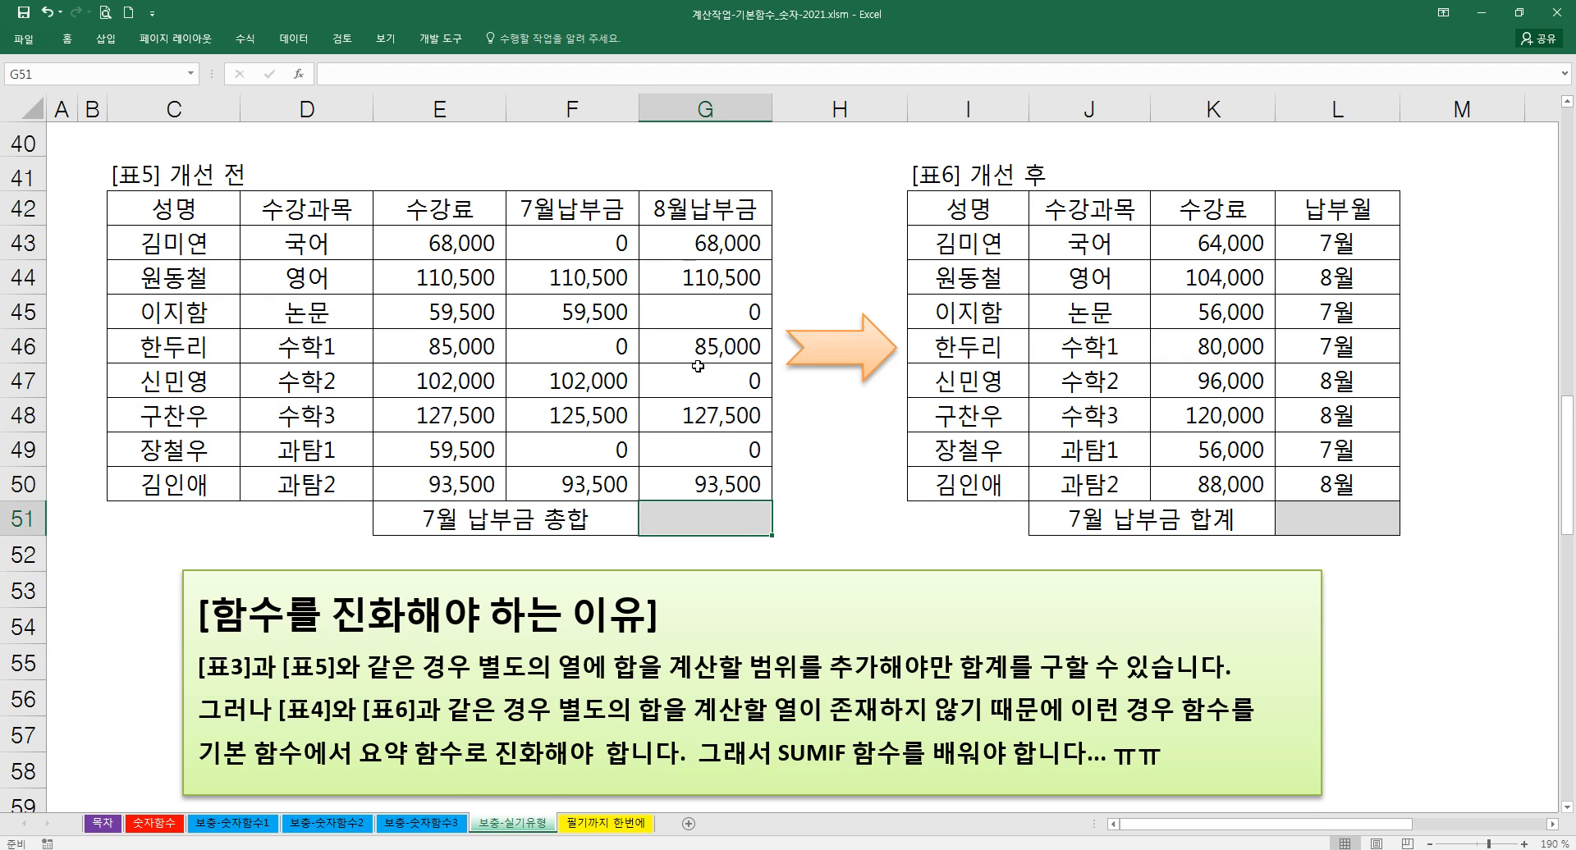
pyautogui.moveTo(550, 215); pyautogui.dragTo(714, 218)
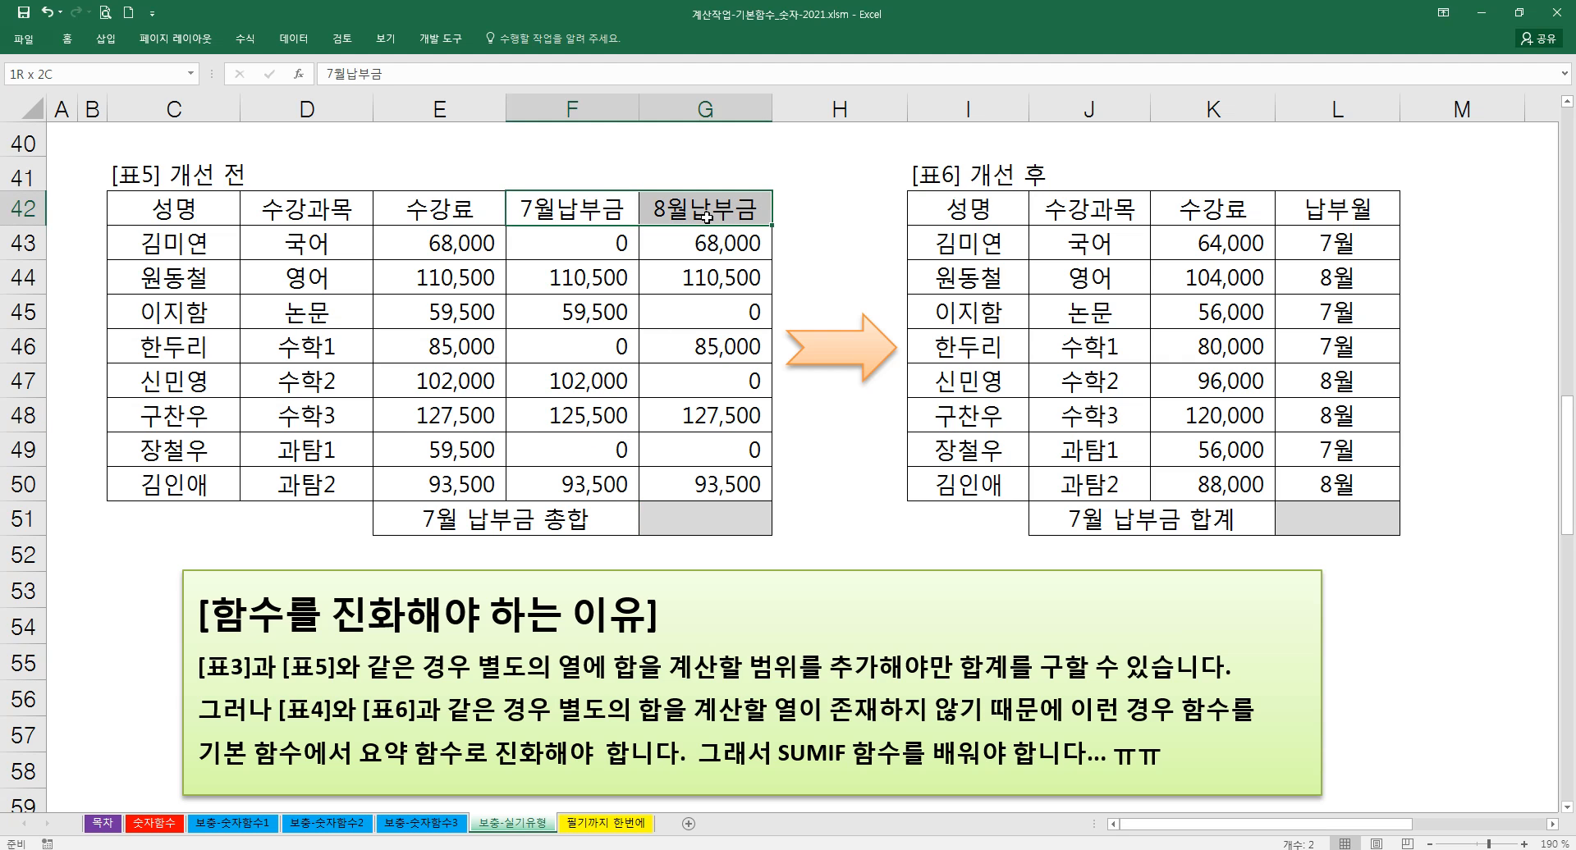
# - Examine the headers of 표6 and the 7월 and 8월 entries in its 납부월 column
pyautogui.click(820, 215)
pyautogui.click(969, 215)
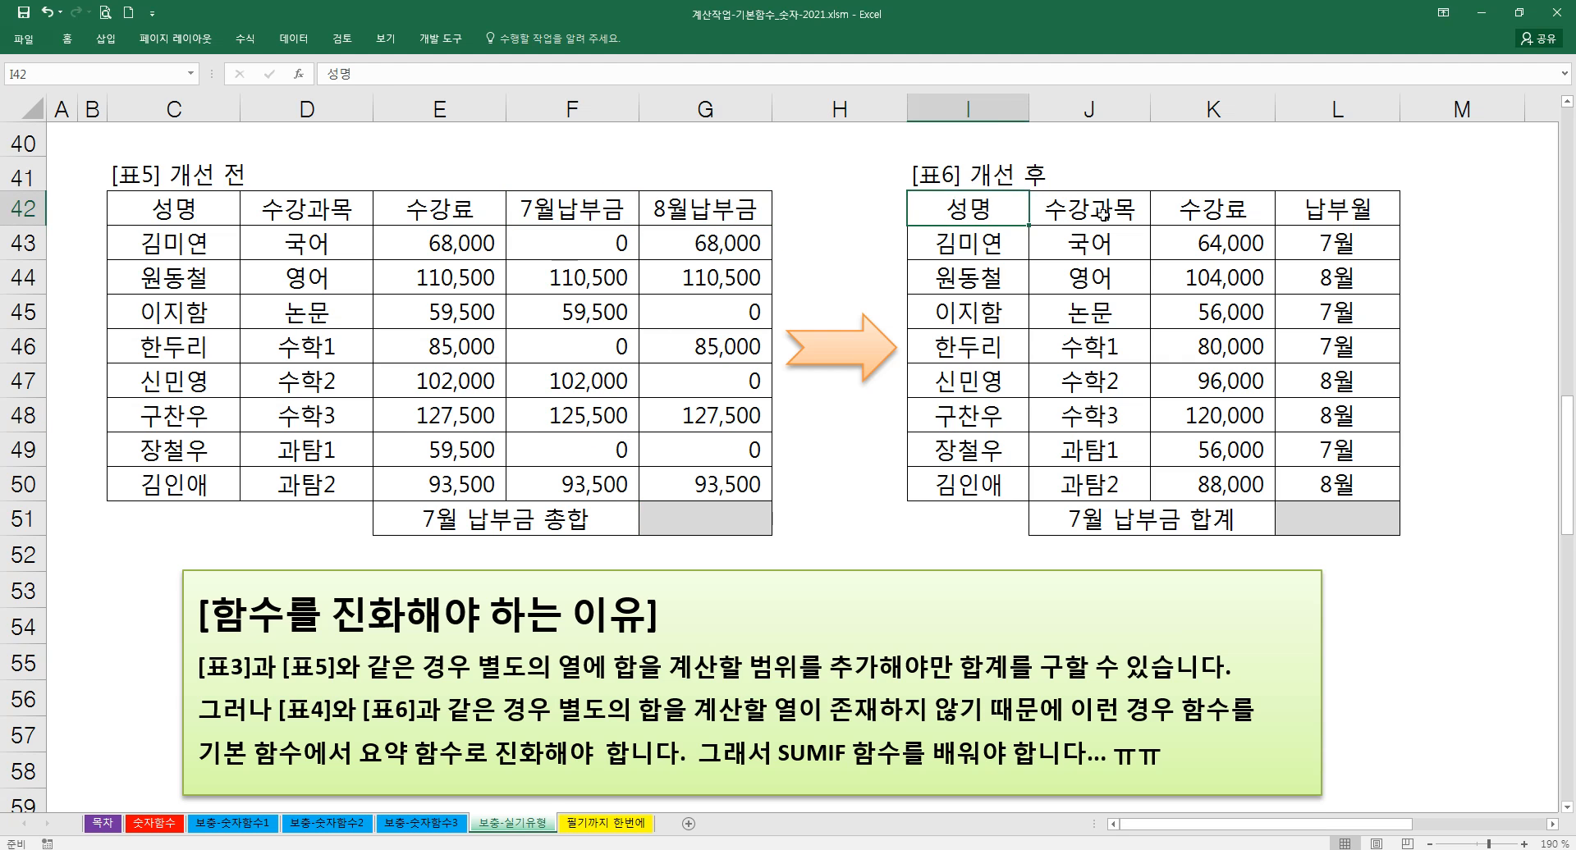
pyautogui.click(1104, 218)
pyautogui.moveTo(1346, 244); pyautogui.dragTo(1350, 486)
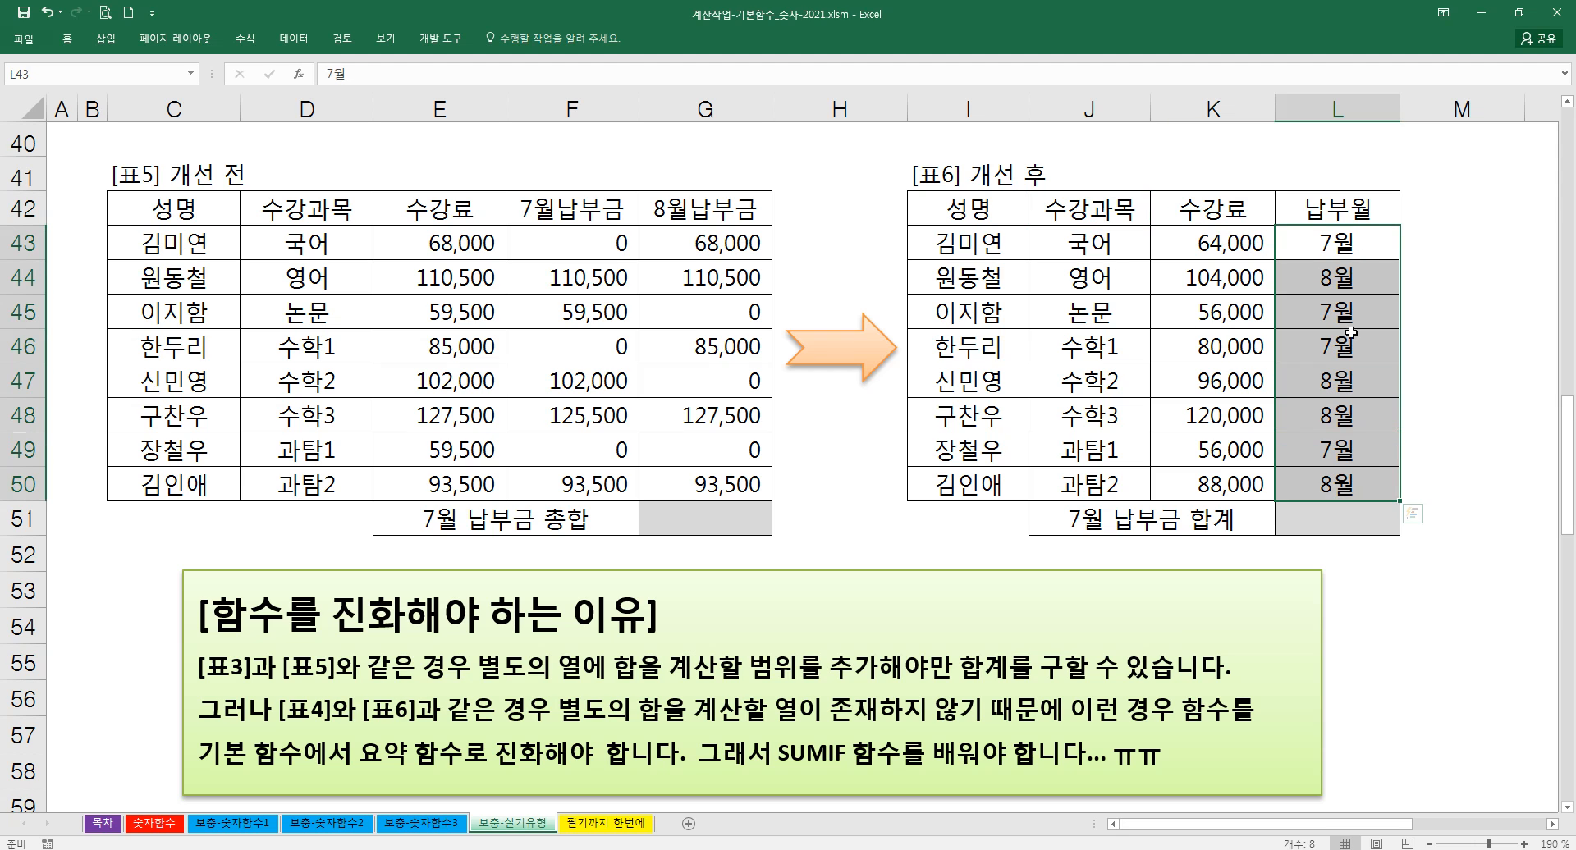
pyautogui.click(1347, 247)
pyautogui.moveTo(1346, 315); pyautogui.dragTo(1344, 343)
pyautogui.click(1339, 427)
pyautogui.click(1338, 497)
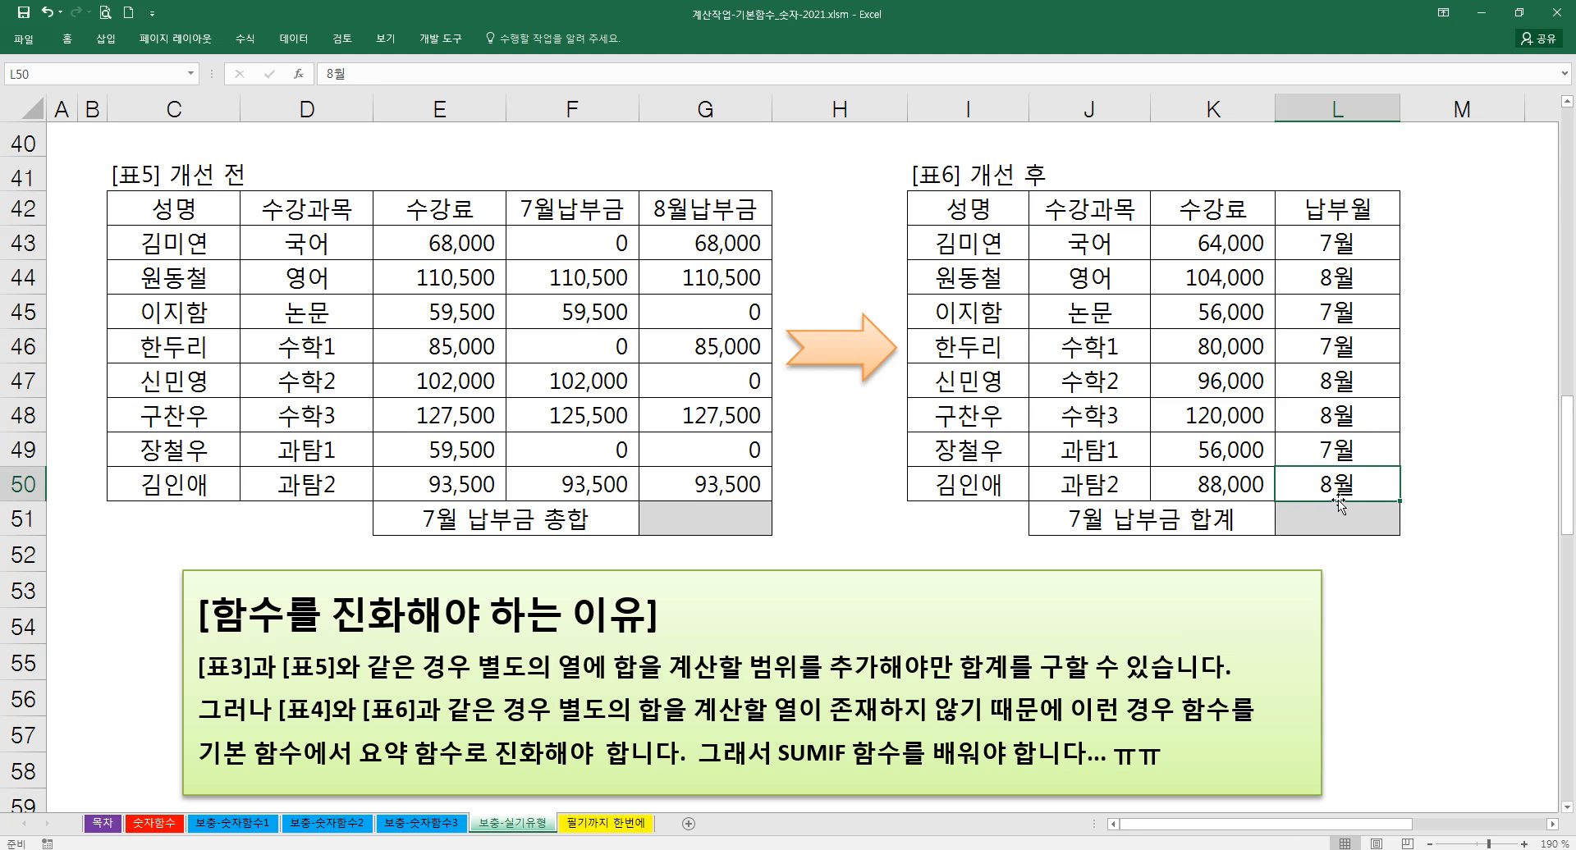
# - Total the 7월납부금 column of 표5 in G51 with =SUM(F43:F50)
pyautogui.click(716, 510)
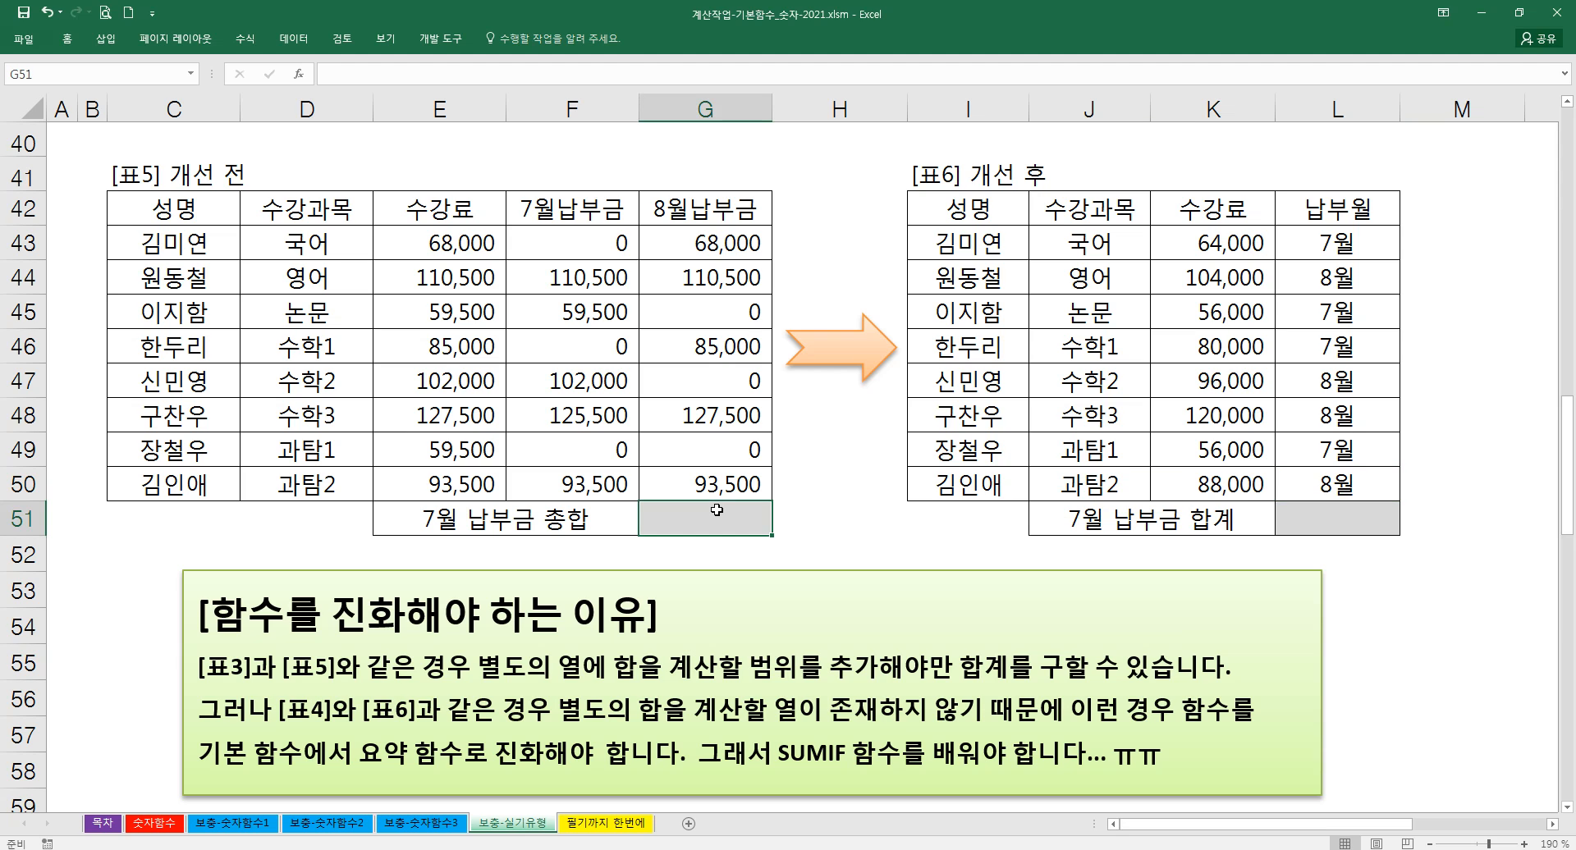
pyautogui.write('=')
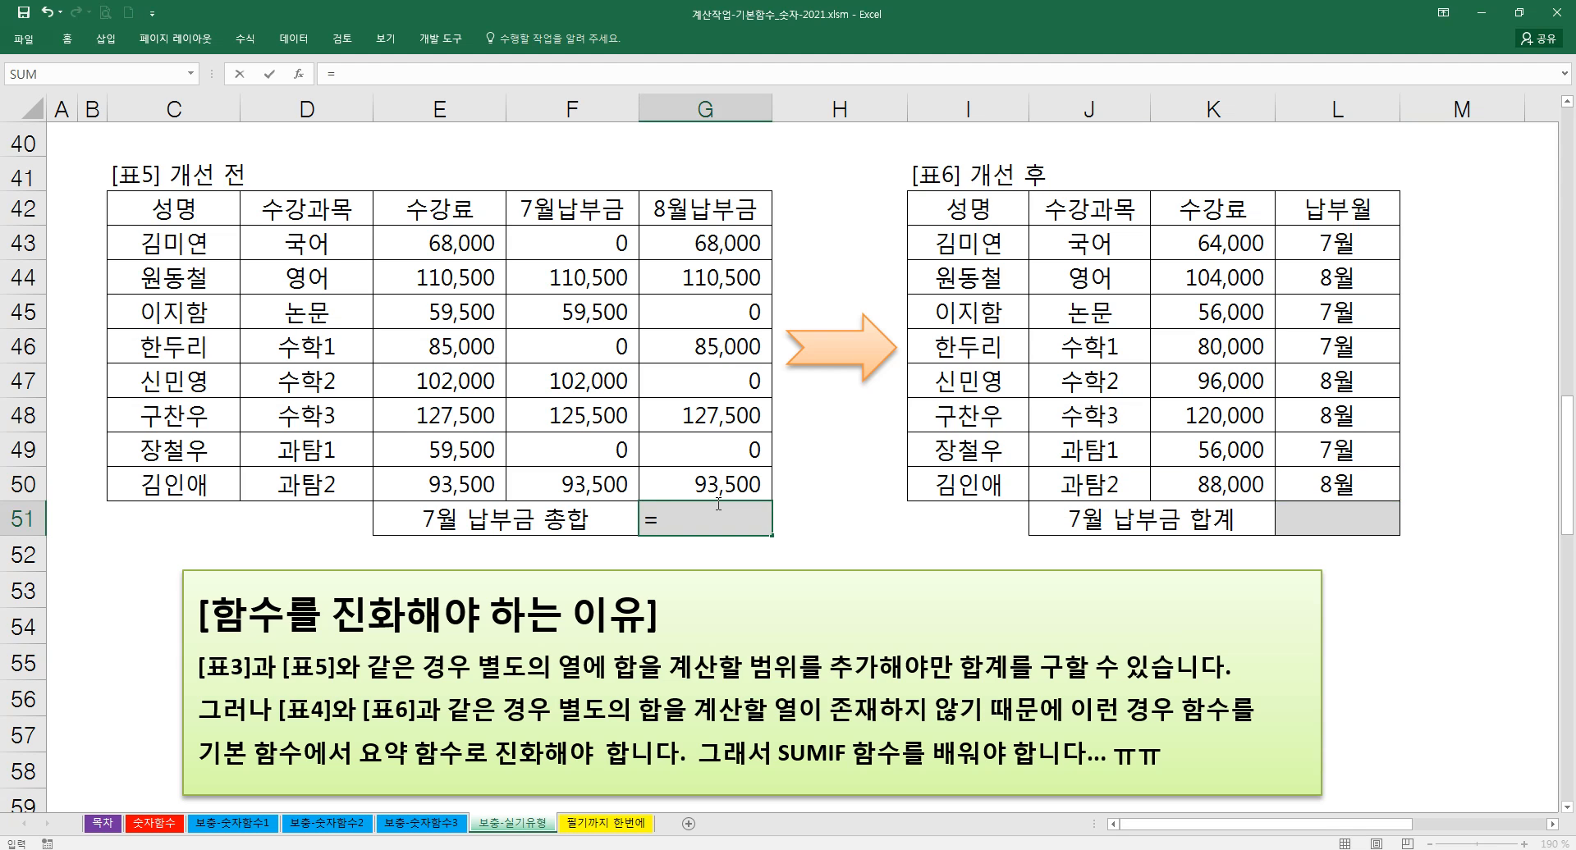
pyautogui.write('SUM(')
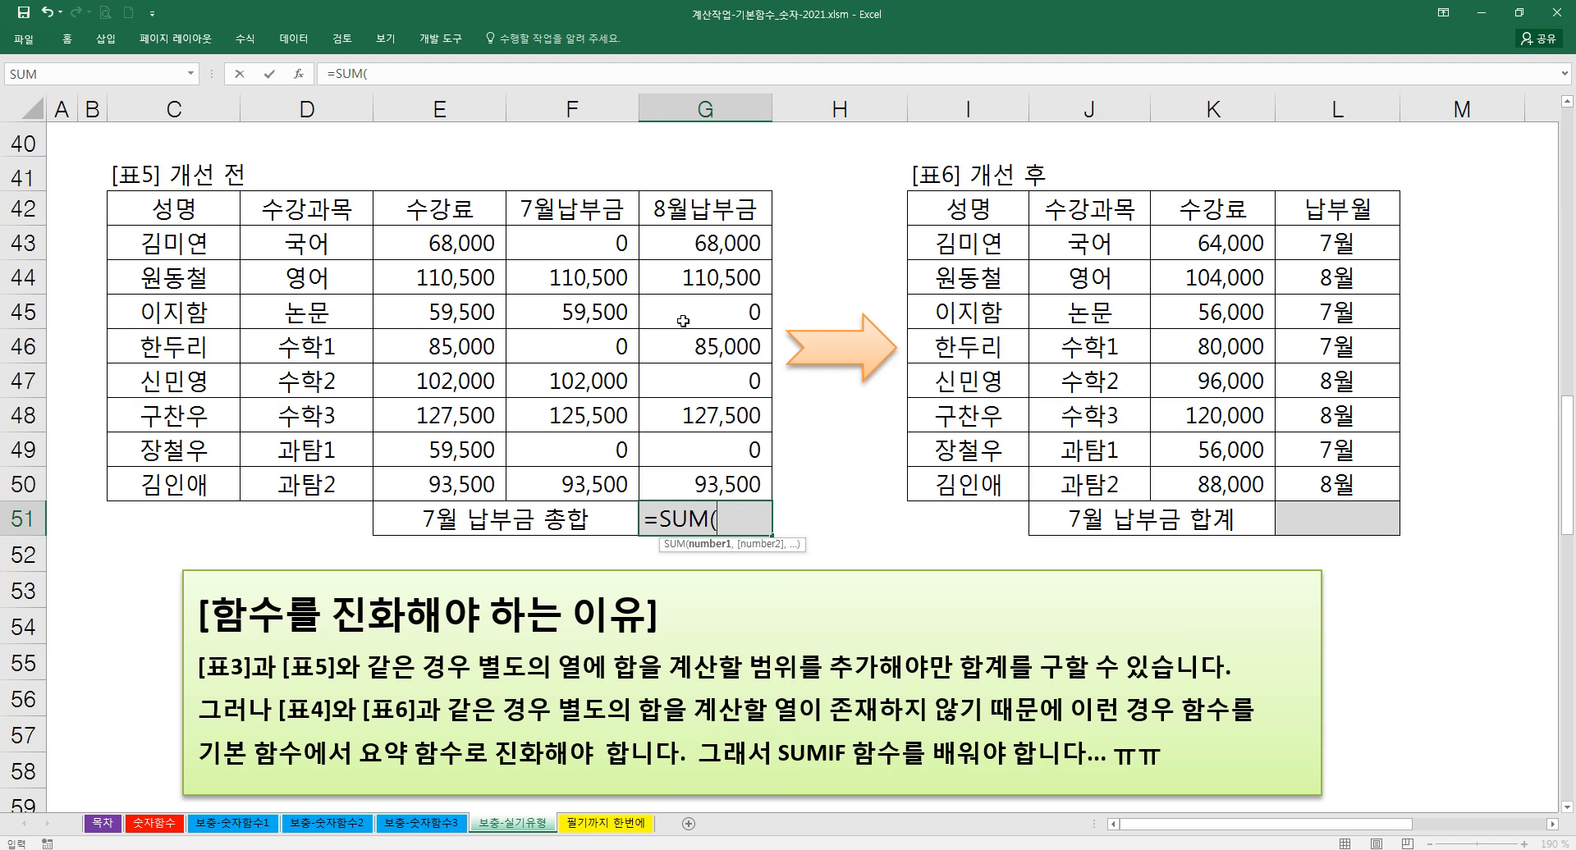
pyautogui.hotkey('ctrl', 'a')
pyautogui.moveTo(561, 238); pyautogui.dragTo(555, 470)
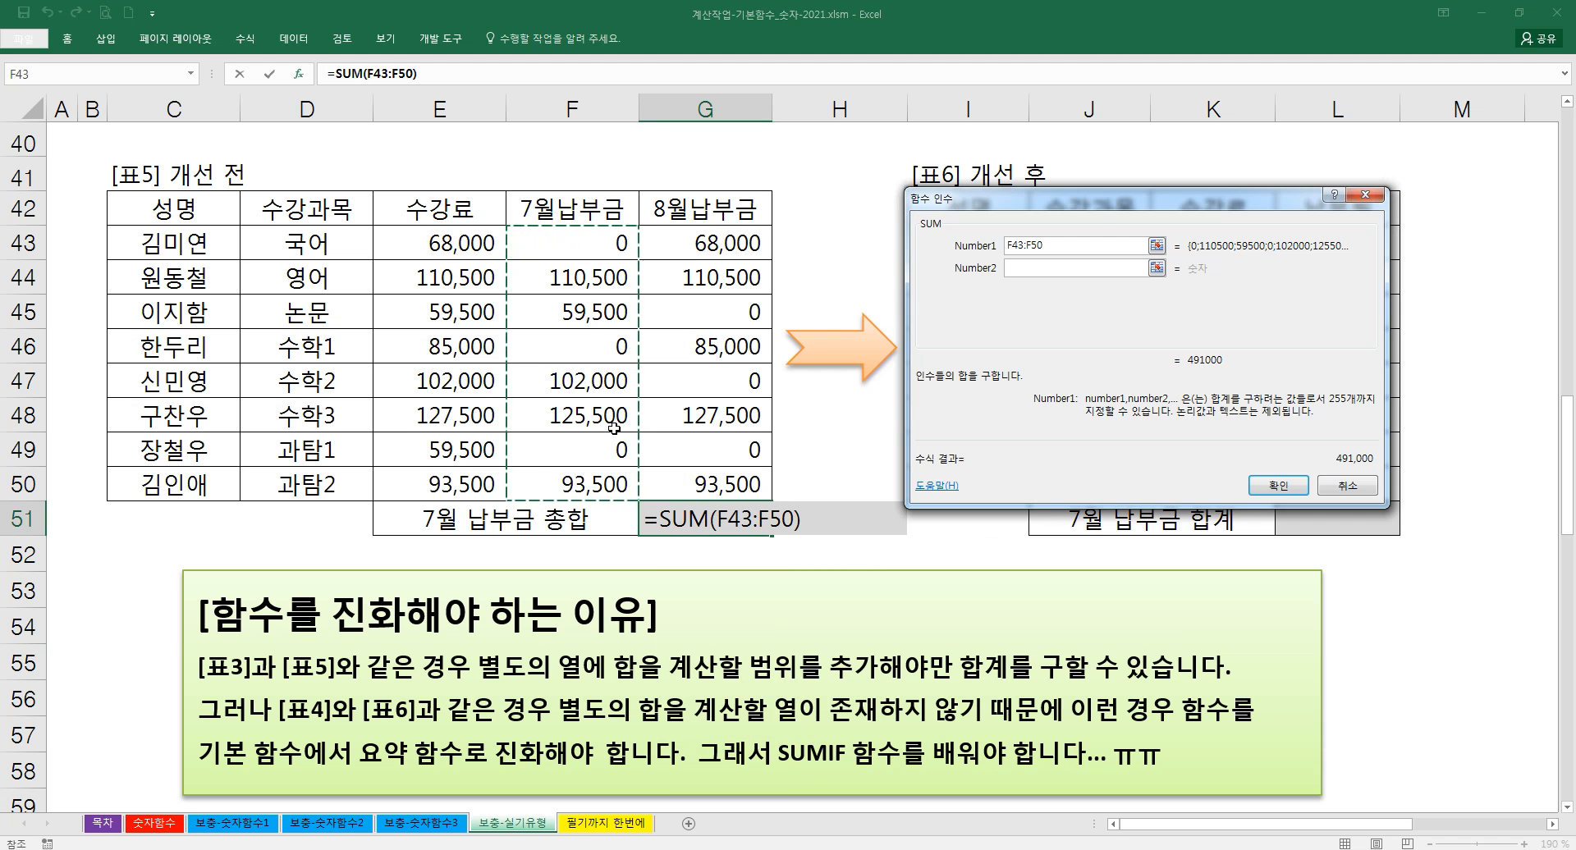
pyautogui.click(1274, 485)
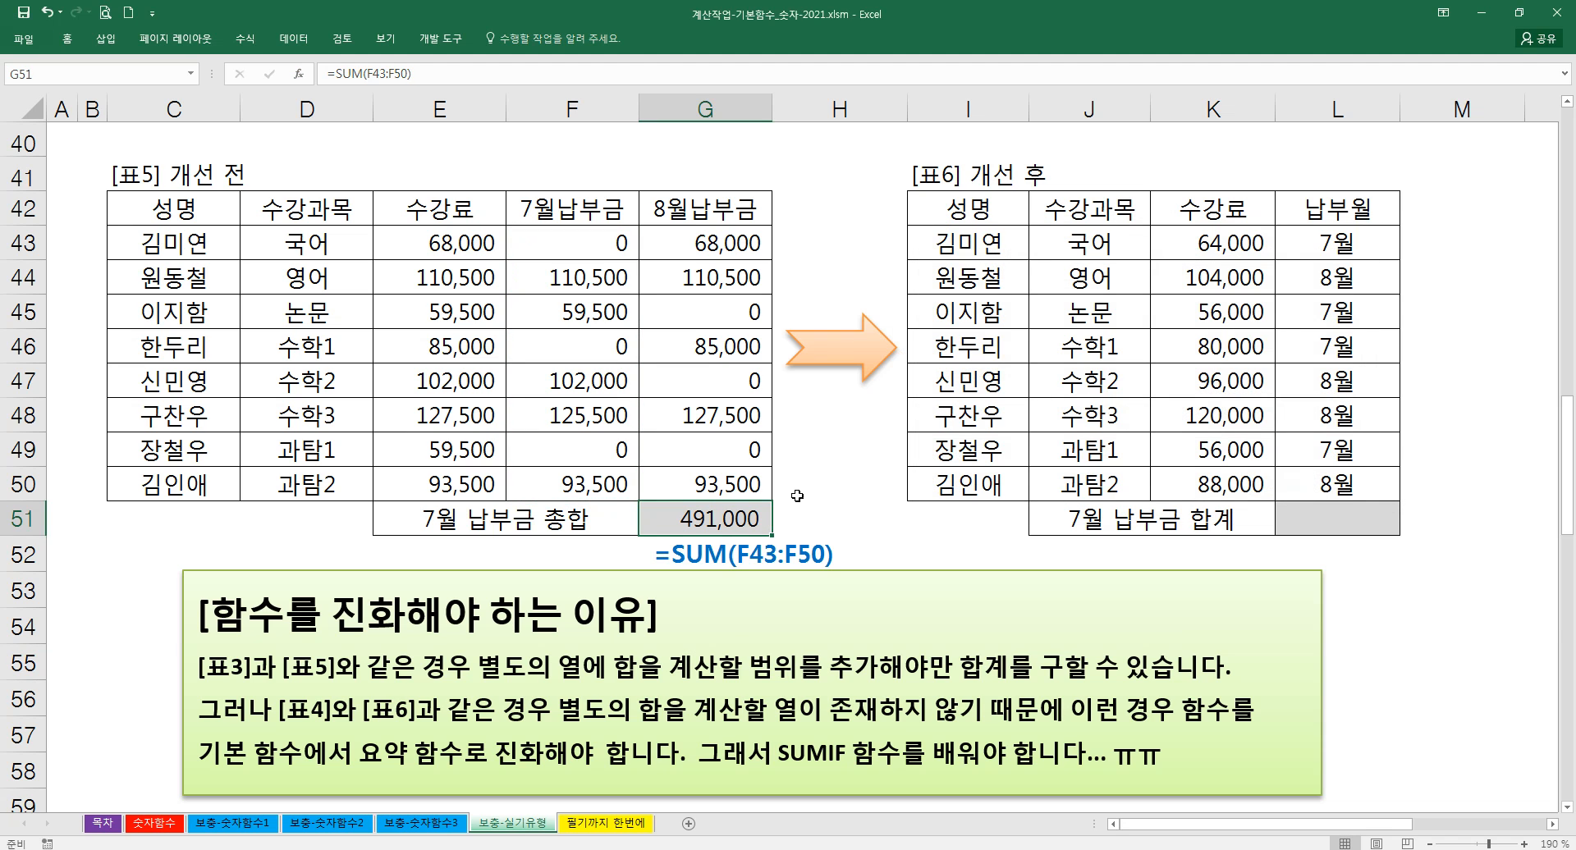
# - Move the [함수를 진화해야 하는 이유] note slightly down, clear of the formula text under G51
pyautogui.click(755, 215)
pyautogui.click(829, 219)
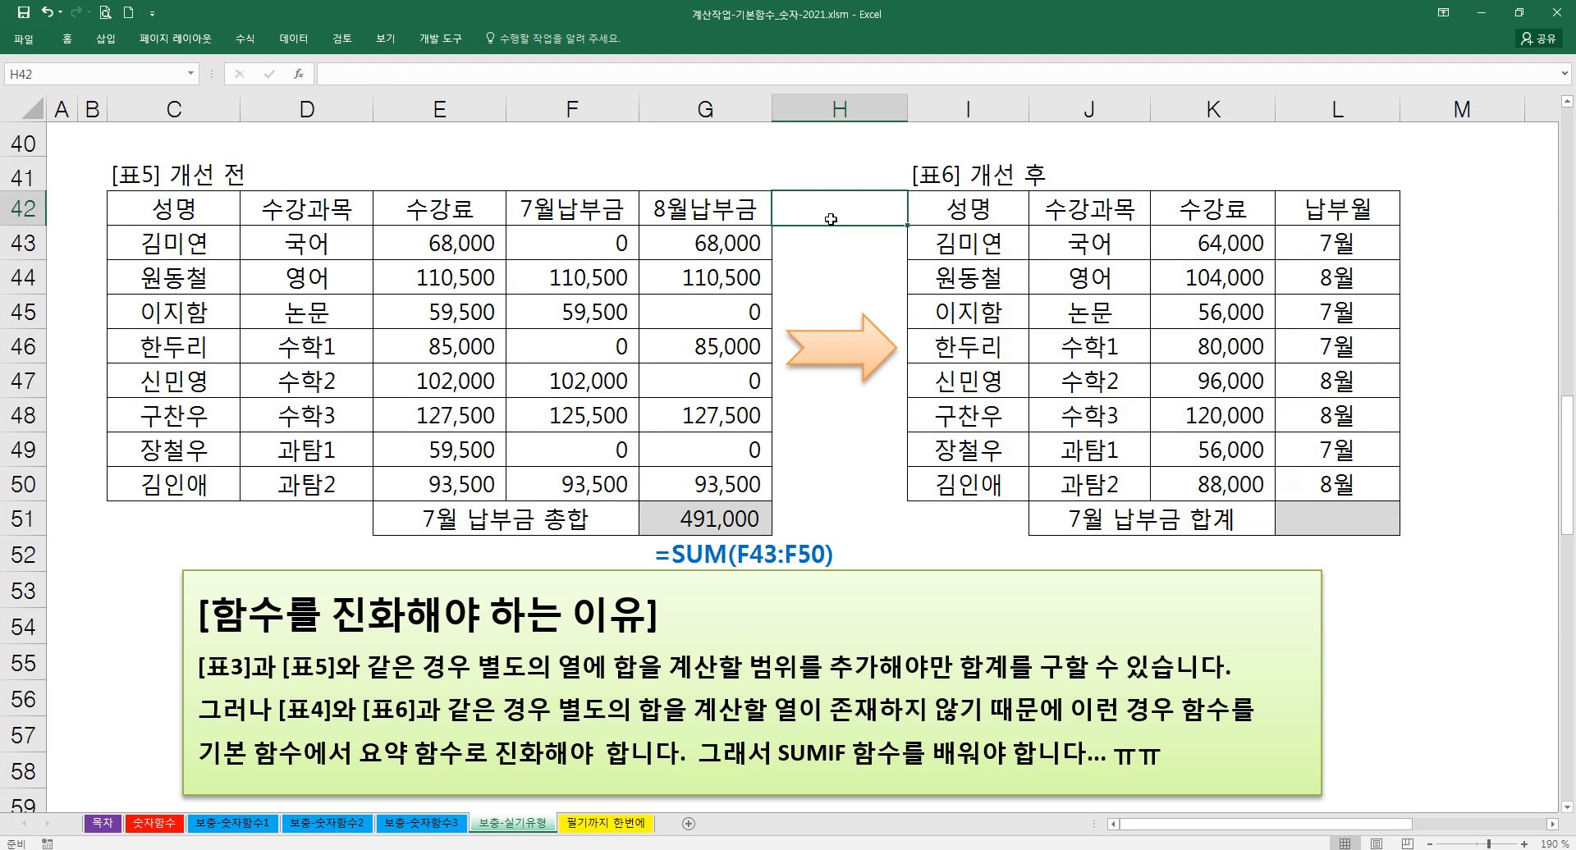
pyautogui.click(668, 574)
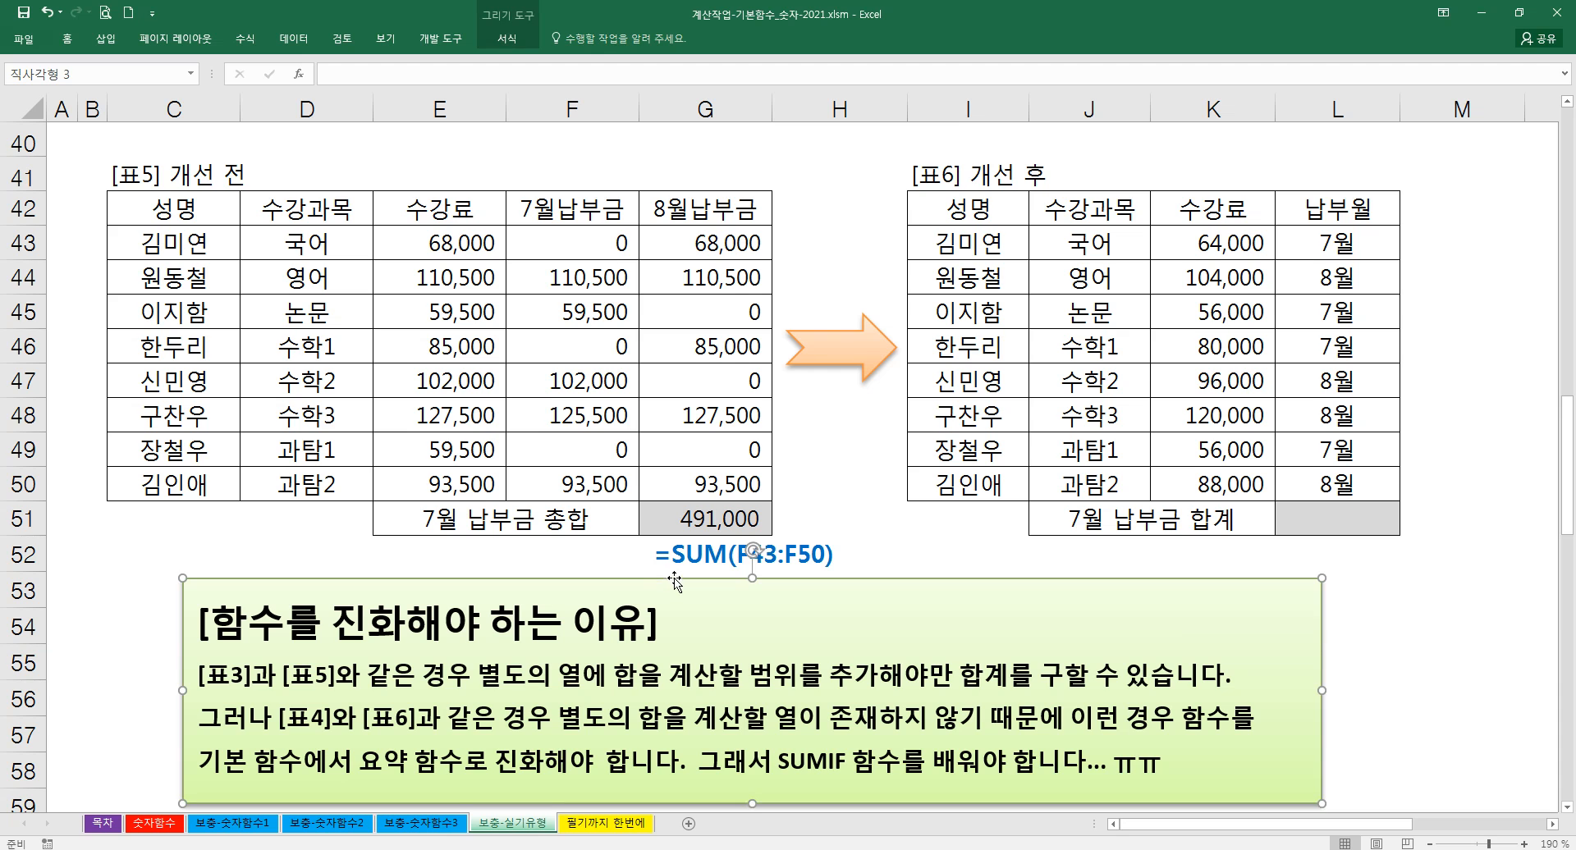
# - Compare the empty total cells K38 of 표4 and L51 of 표6 with the totals of 표3 and 표5
pyautogui.scroll(-1, 671, 578)
pyautogui.scroll(3, 729, 542)
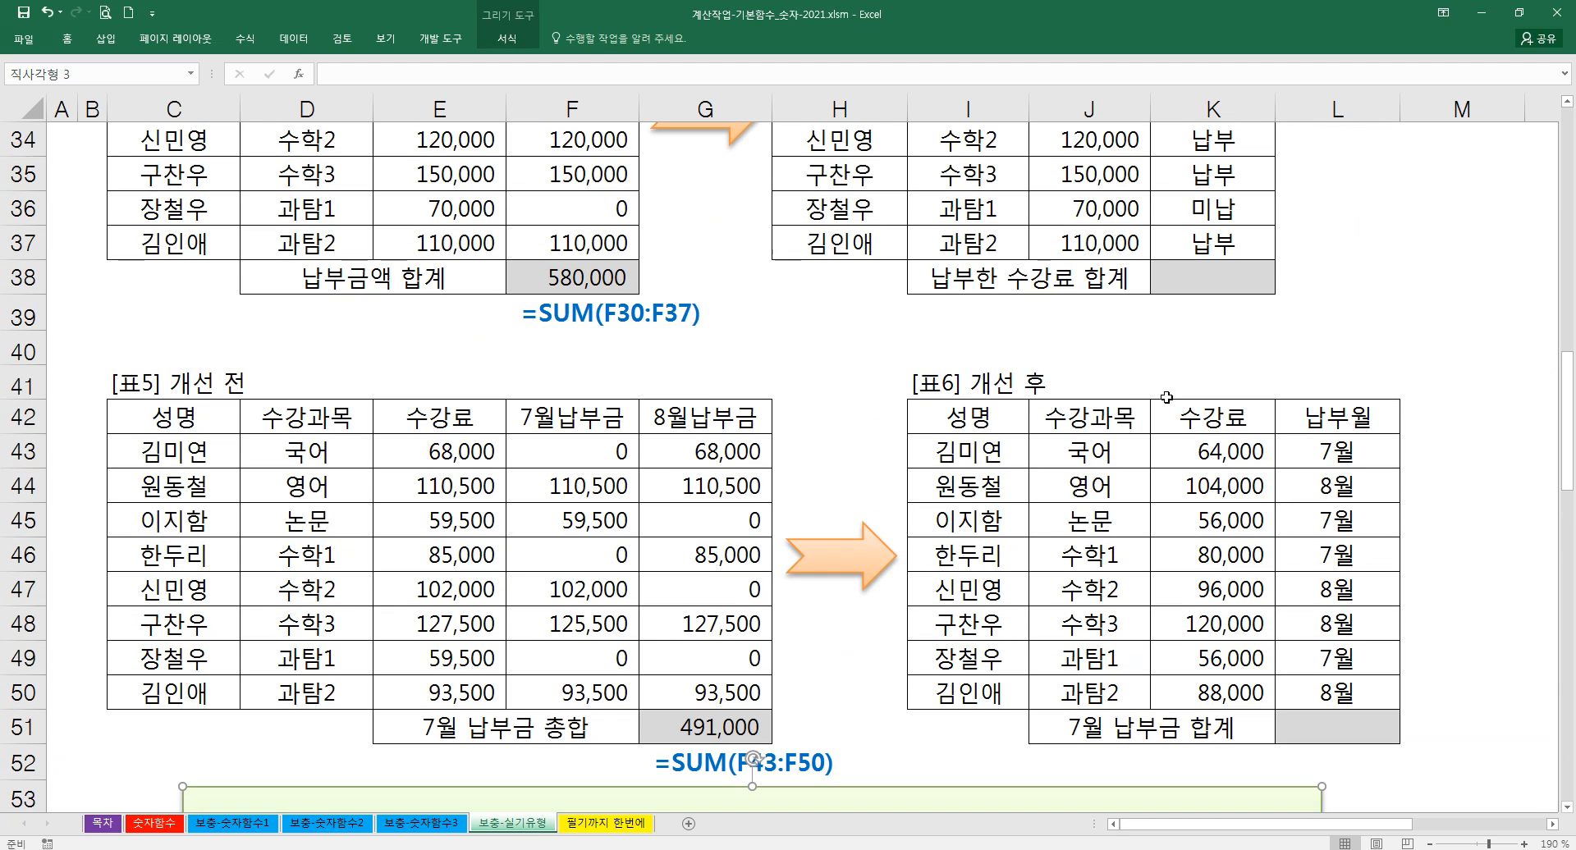
pyautogui.click(1193, 308)
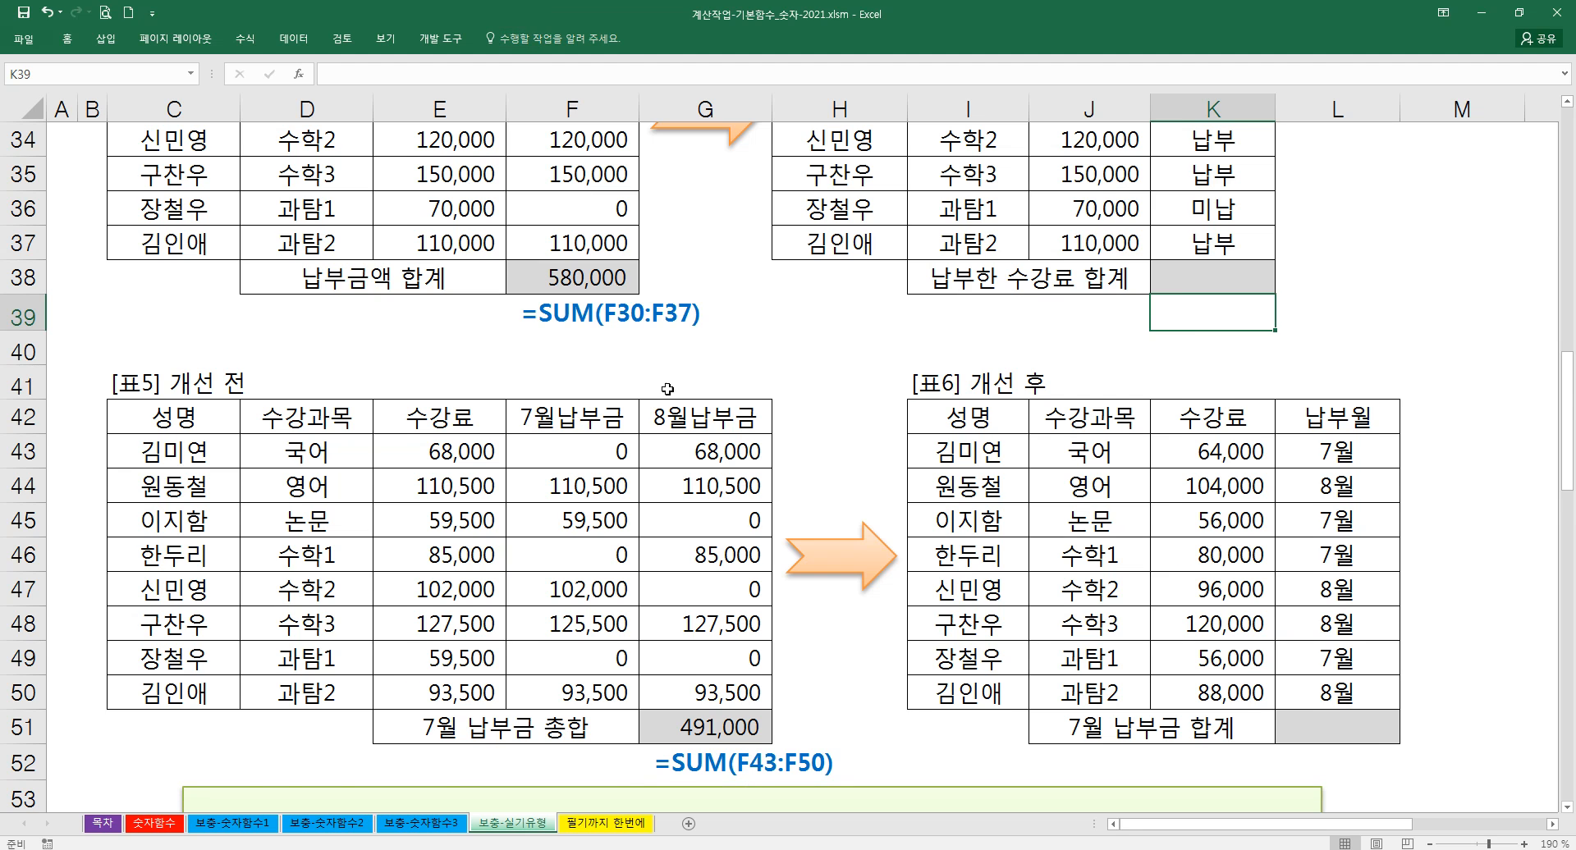
pyautogui.scroll(-2, 985, 486)
pyautogui.click(1305, 528)
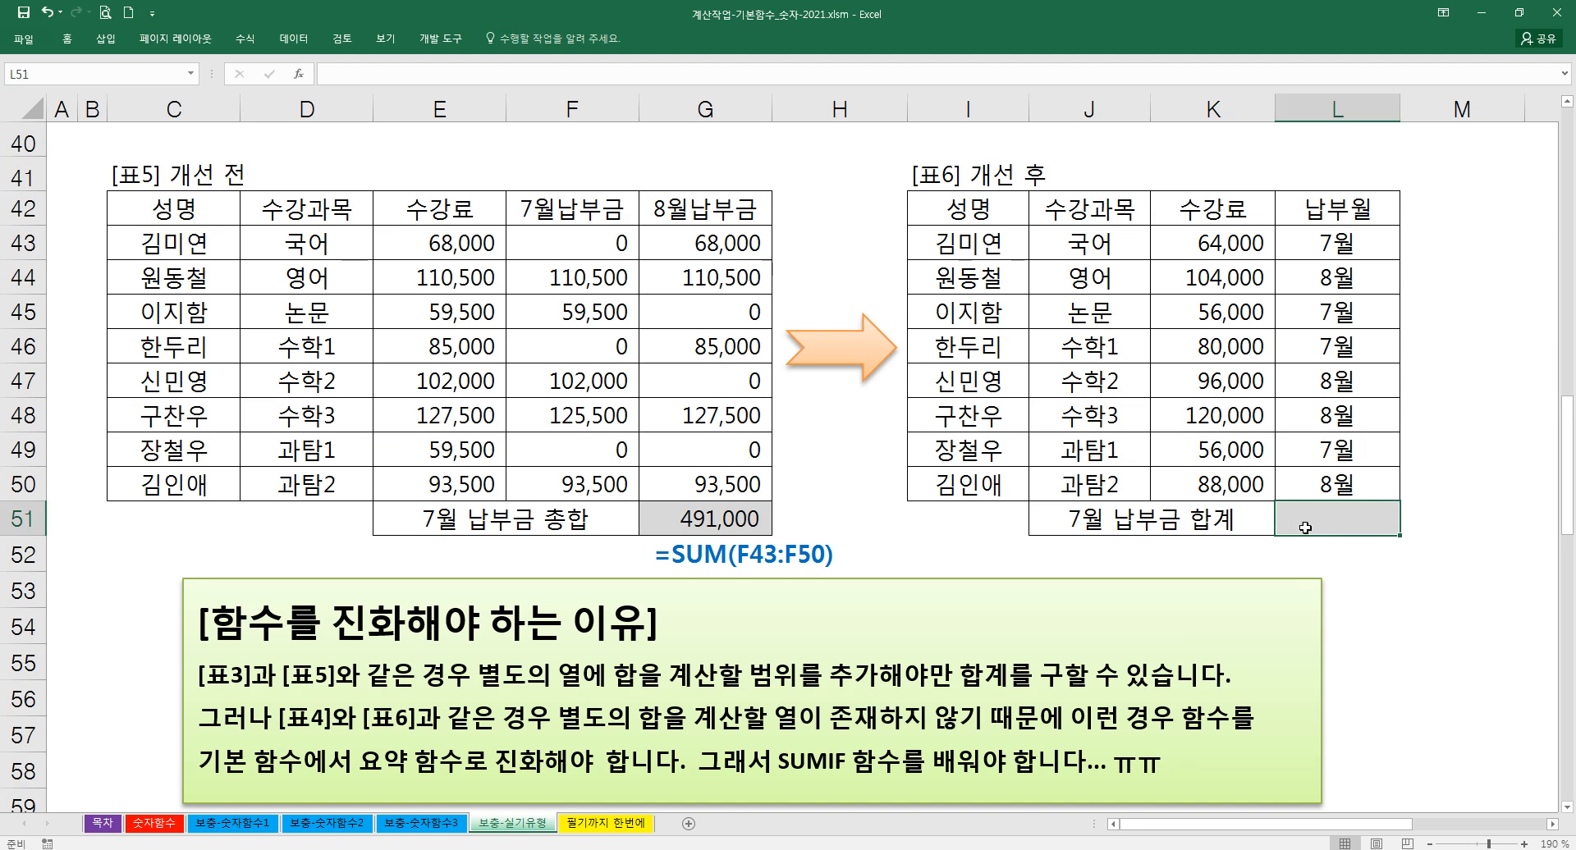
pyautogui.scroll(2, 1239, 348)
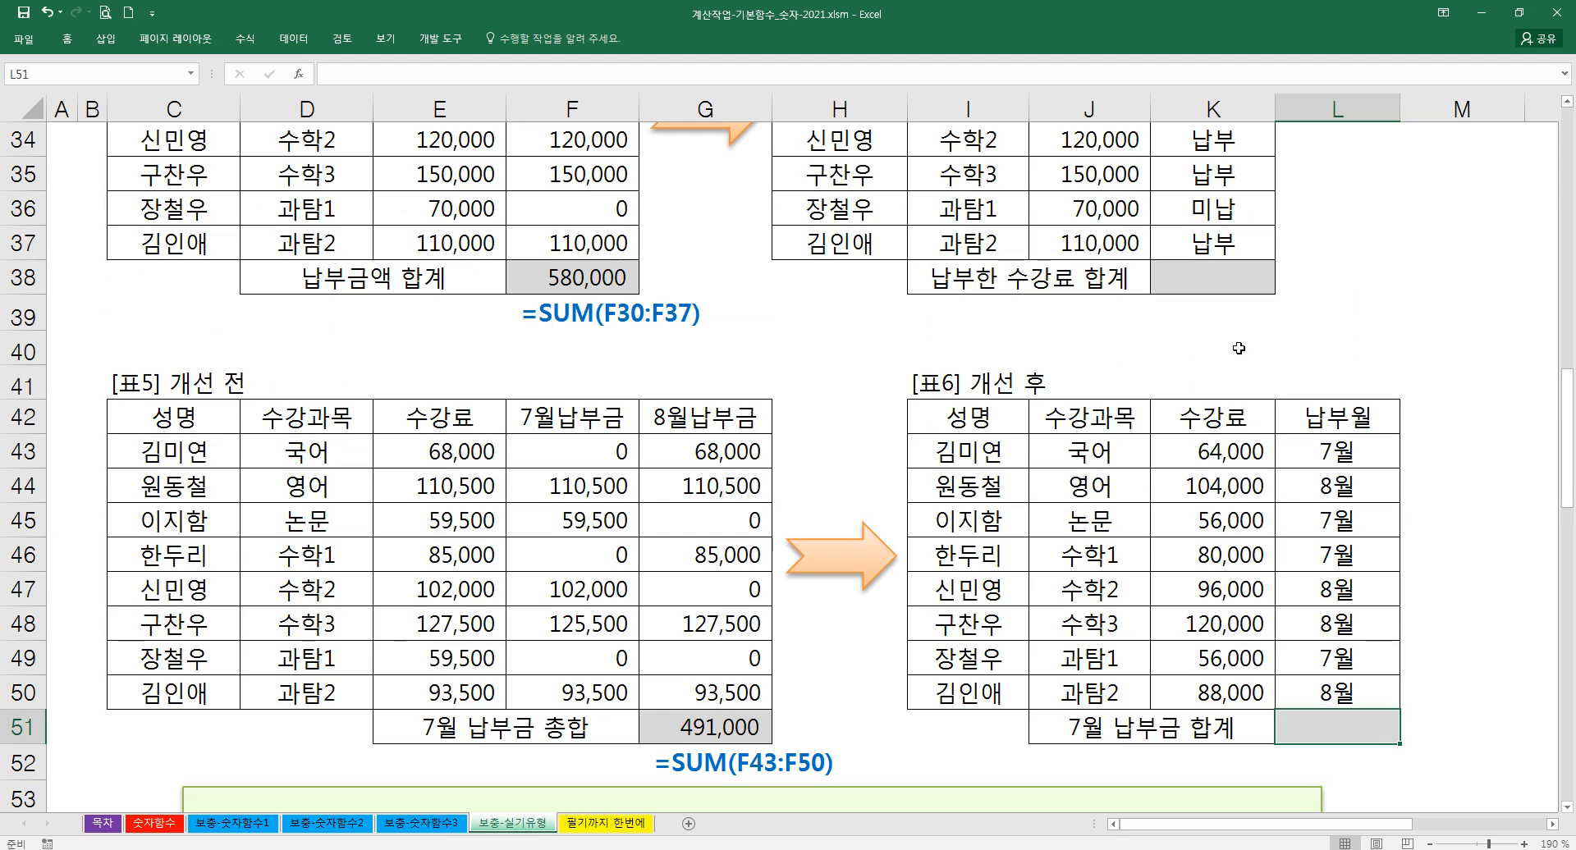
pyautogui.scroll(-1, 1231, 370)
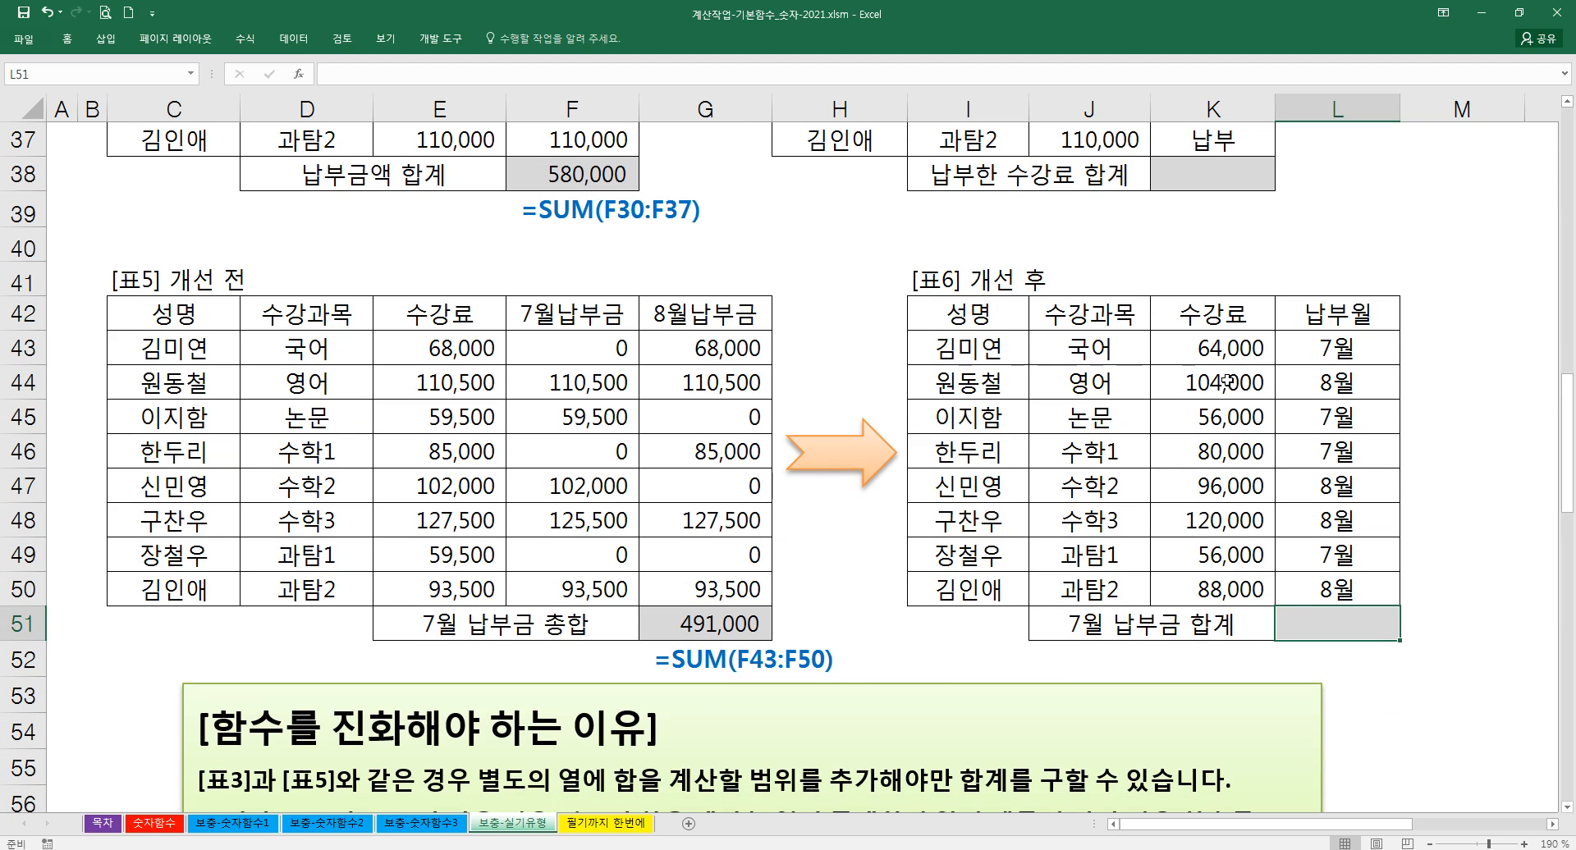
# - Average the 납부금액 column of the lower 표3 in F72 with =AVERAGE(F64:F71)
pyautogui.scroll(-5, 924, 416)
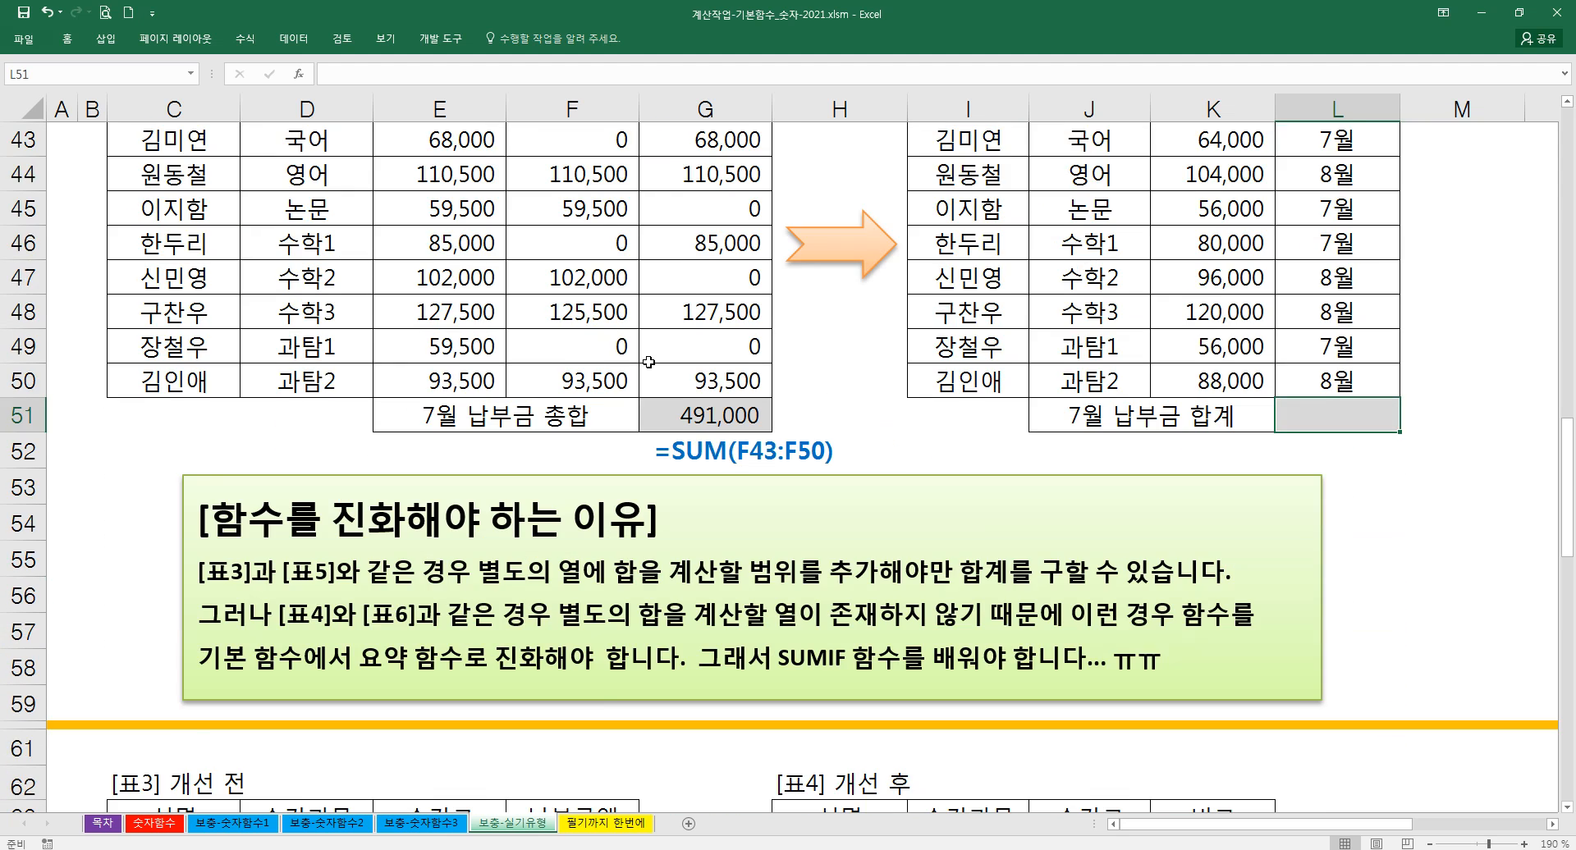
pyautogui.scroll(-2, 650, 362)
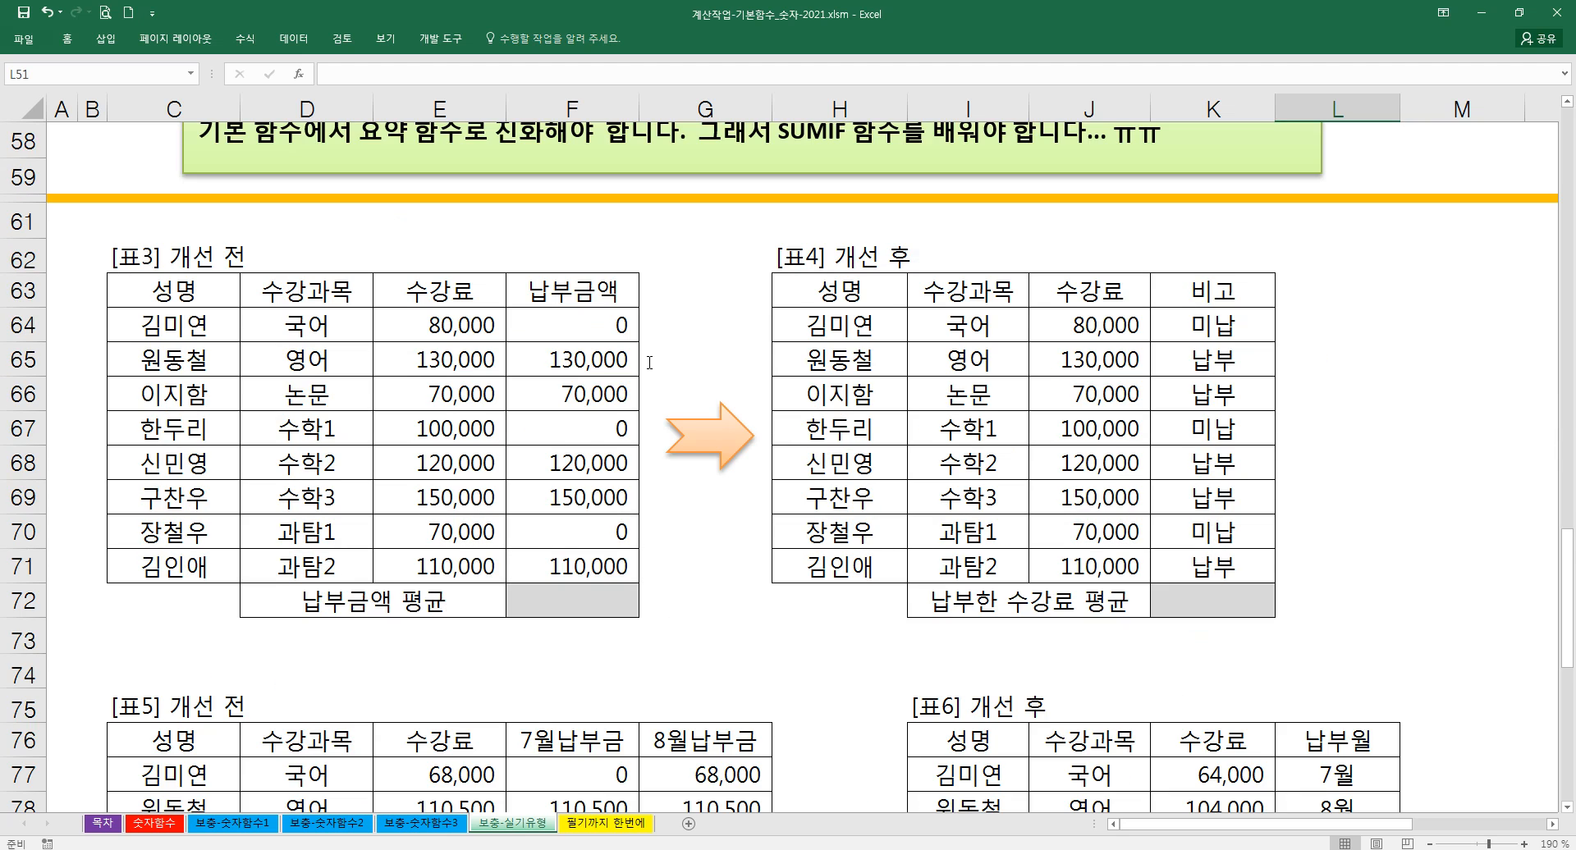
pyautogui.scroll(-1, 649, 361)
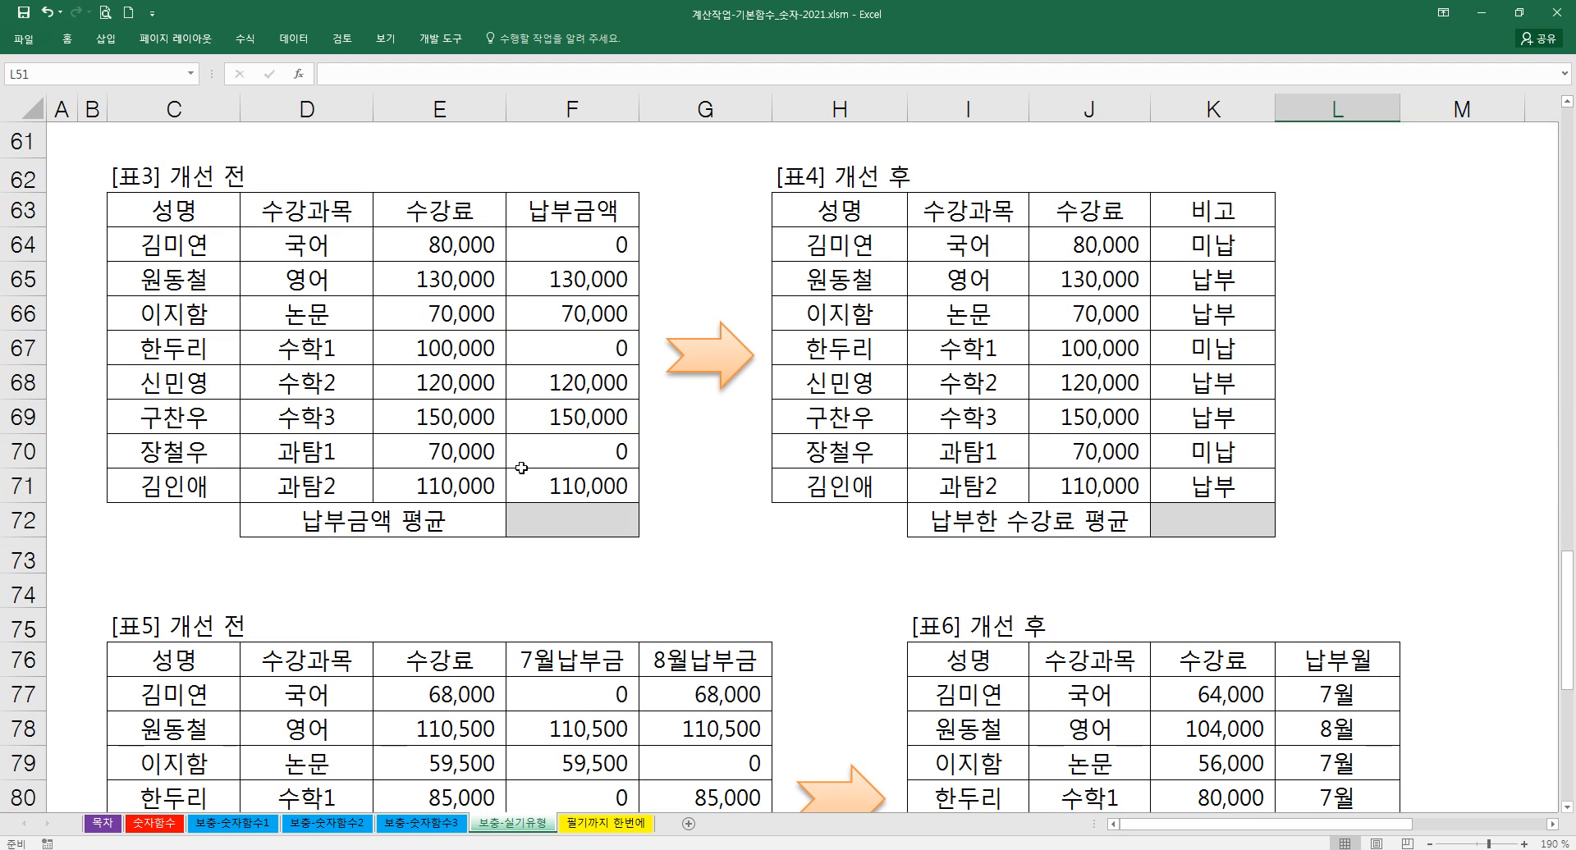
pyautogui.scroll(-2, 1081, 530)
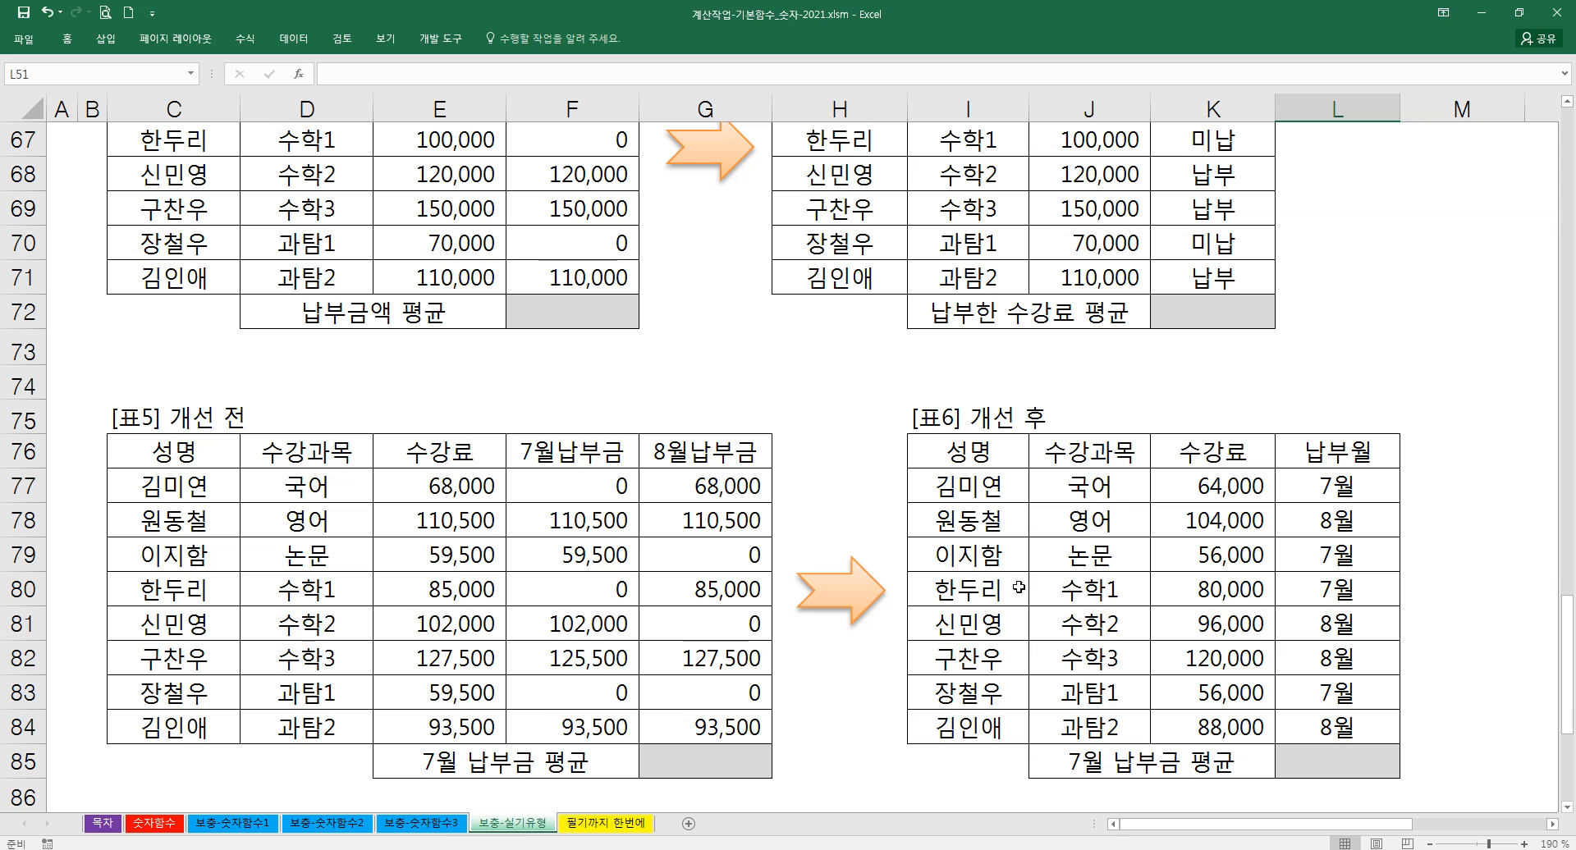
pyautogui.scroll(2, 622, 532)
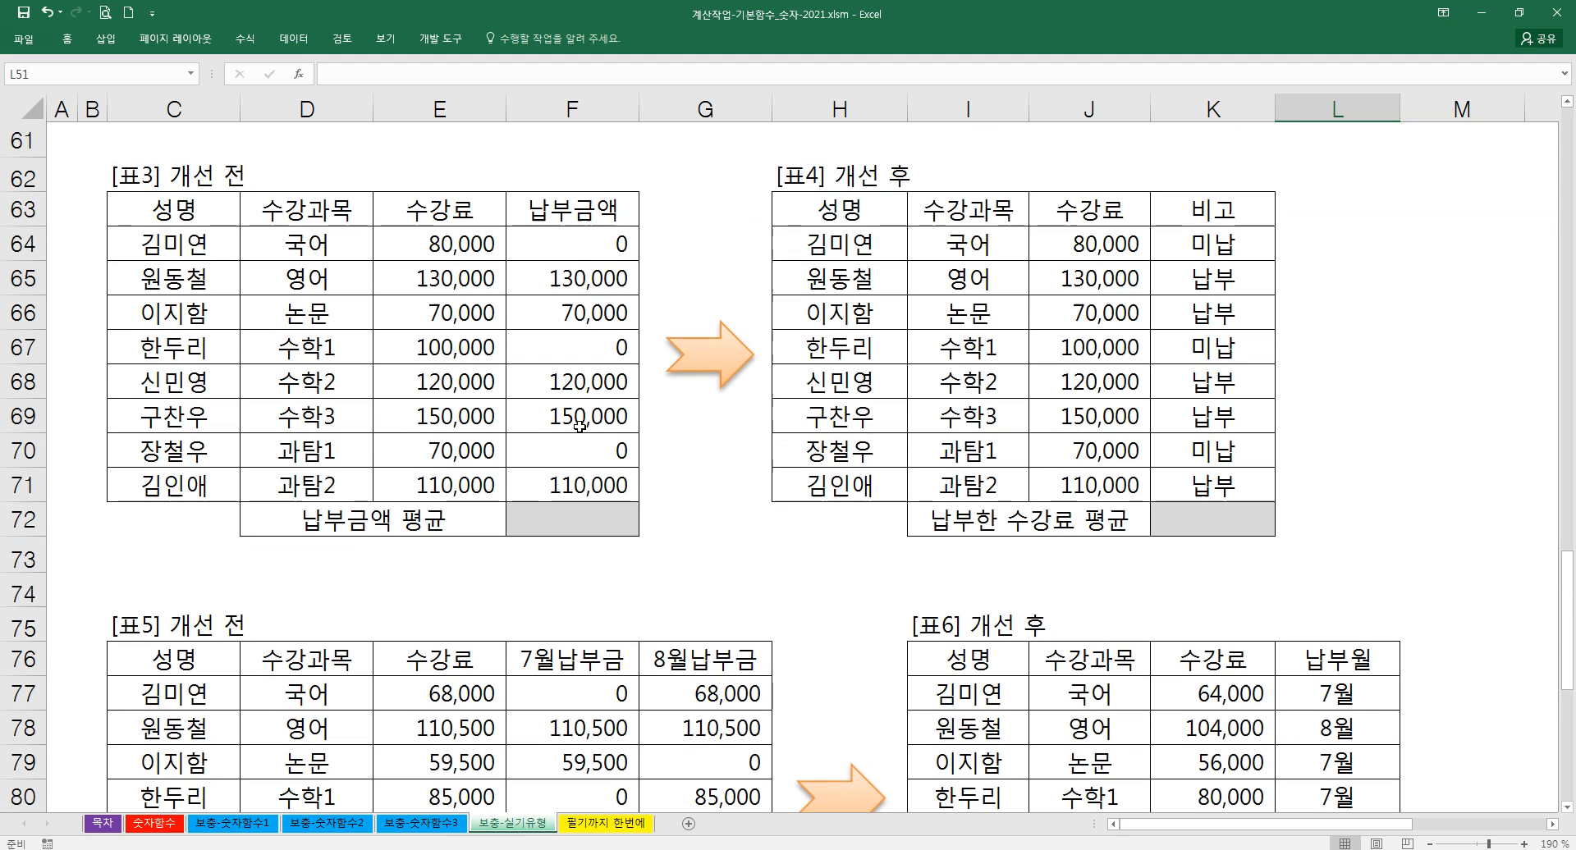
pyautogui.click(565, 519)
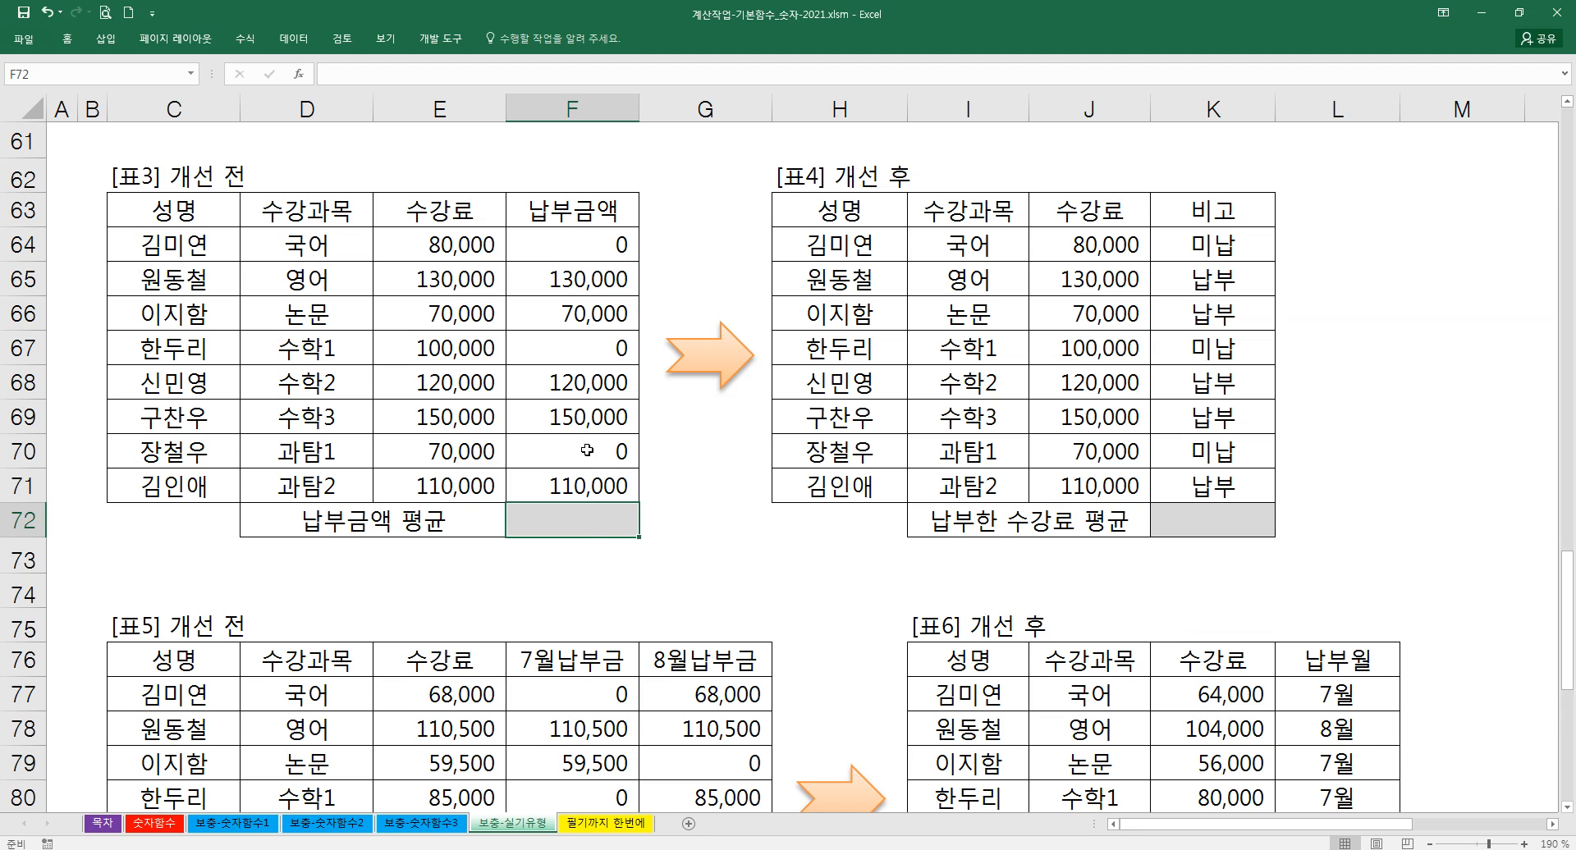
pyautogui.write('=AV')
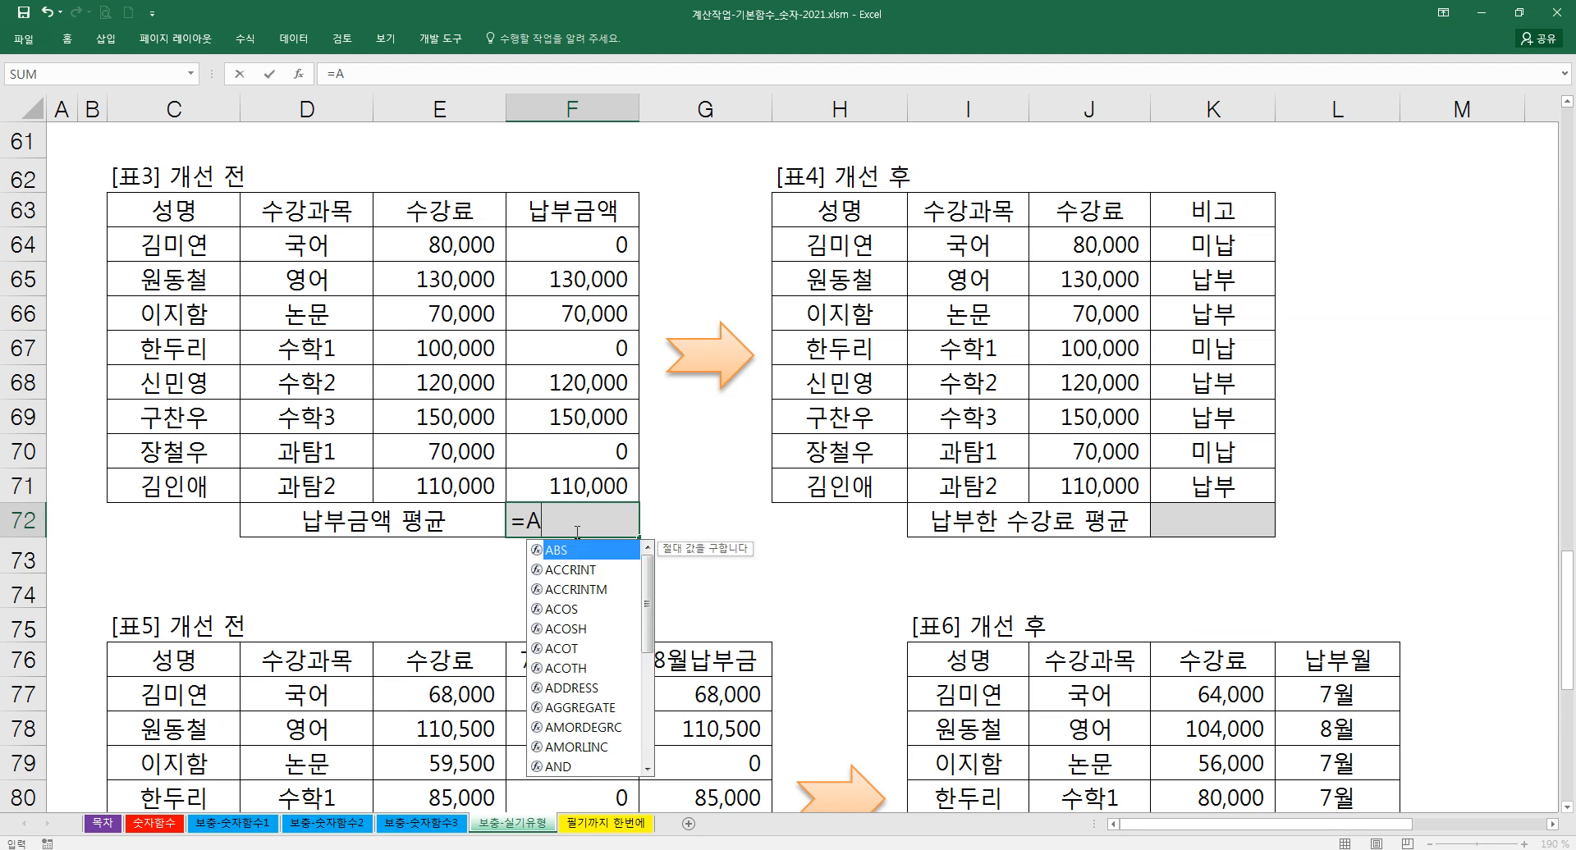
pyautogui.press('Down')
pyautogui.press('Tab')
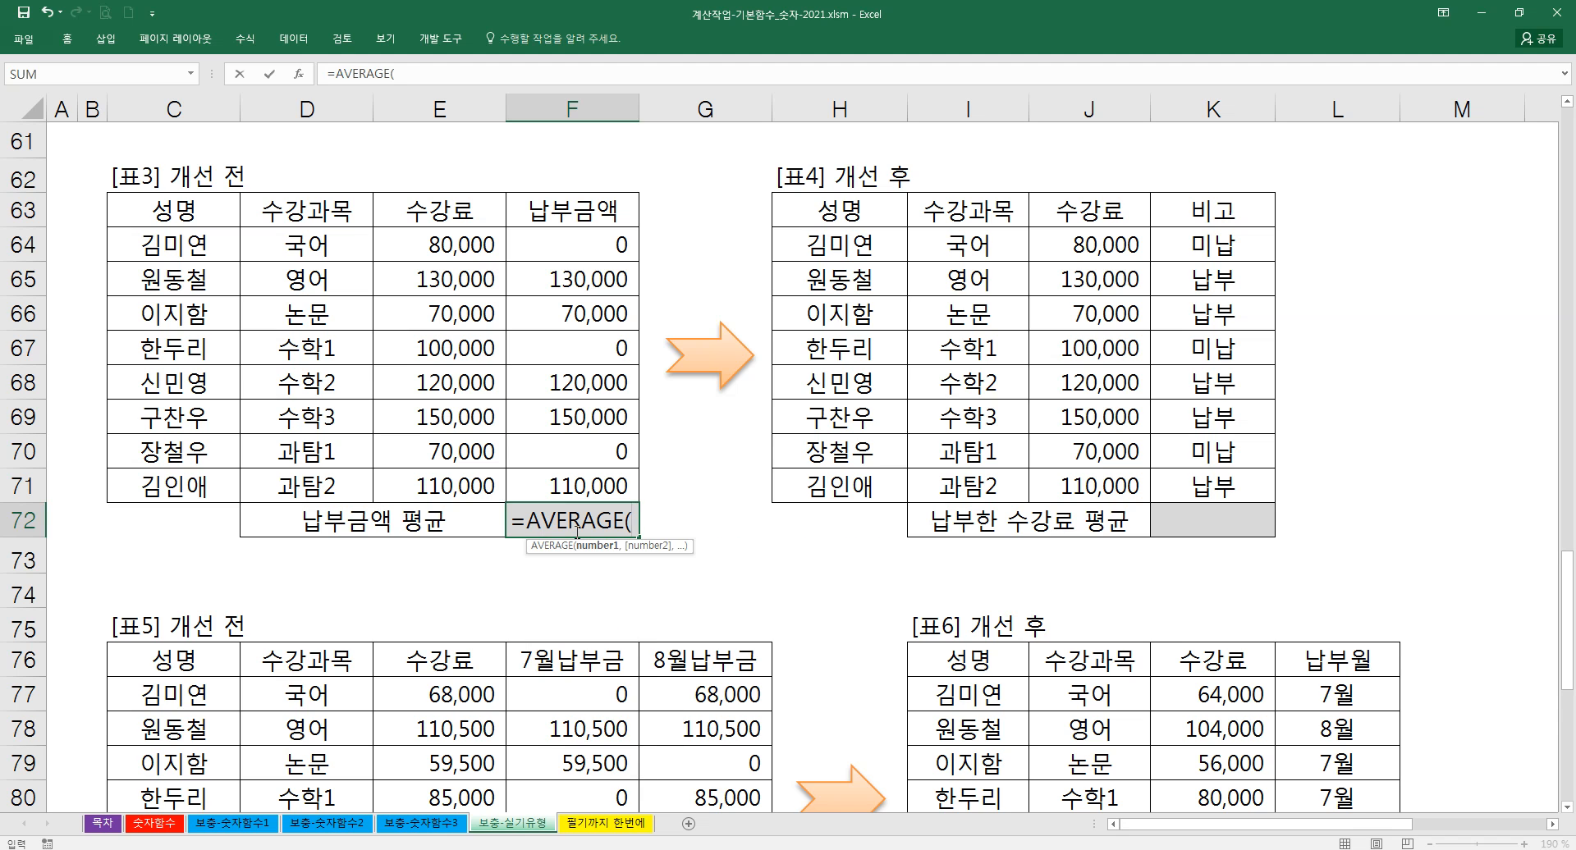
pyautogui.hotkey('ctrl', 'a')
pyautogui.moveTo(586, 419); pyautogui.dragTo(625, 489)
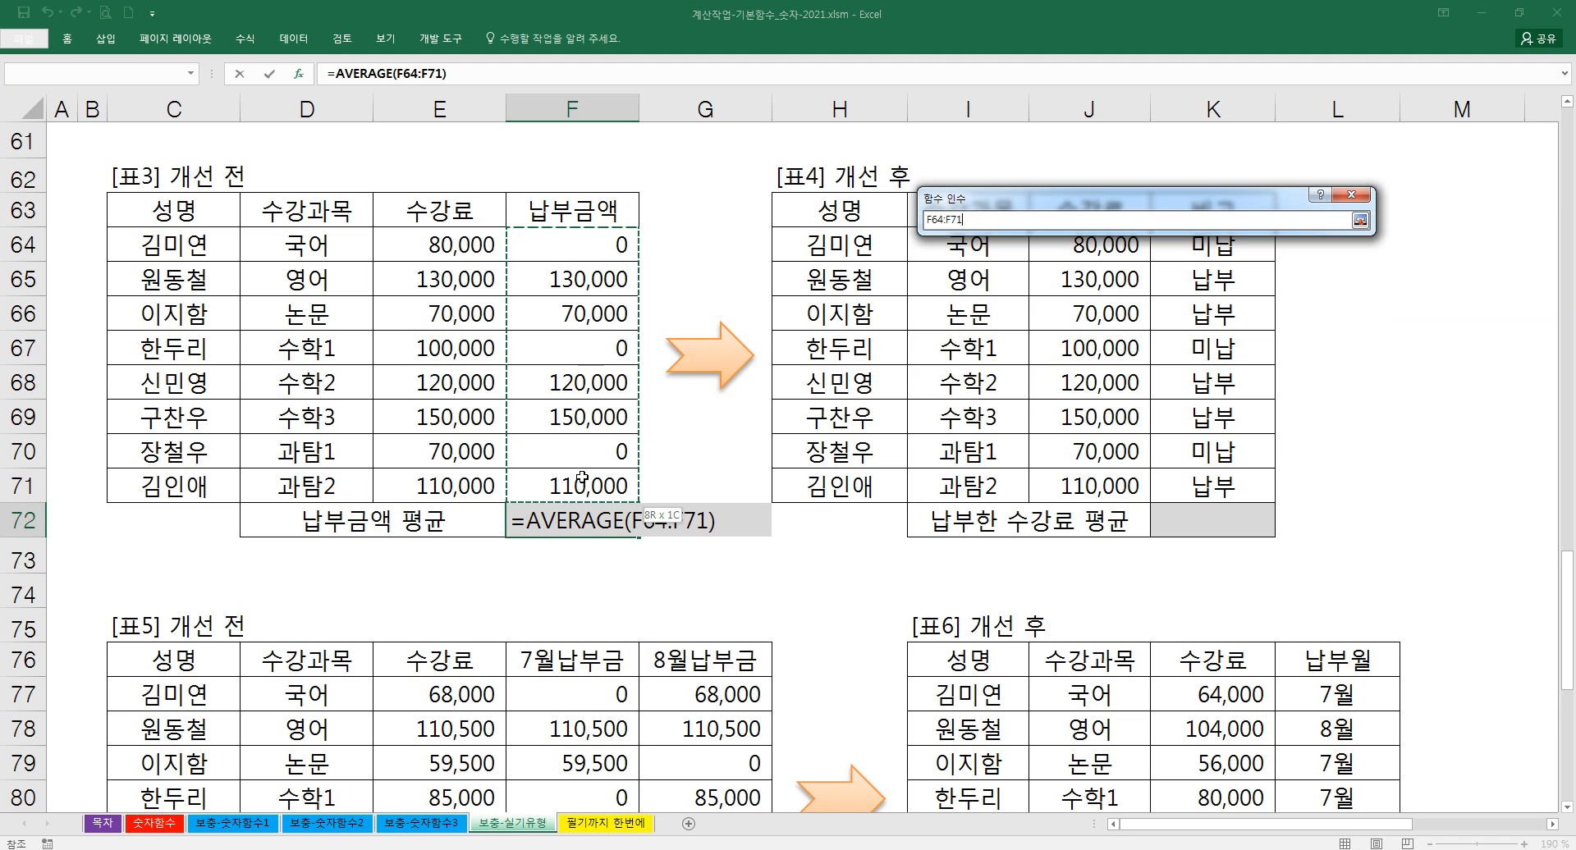
pyautogui.press('Return')
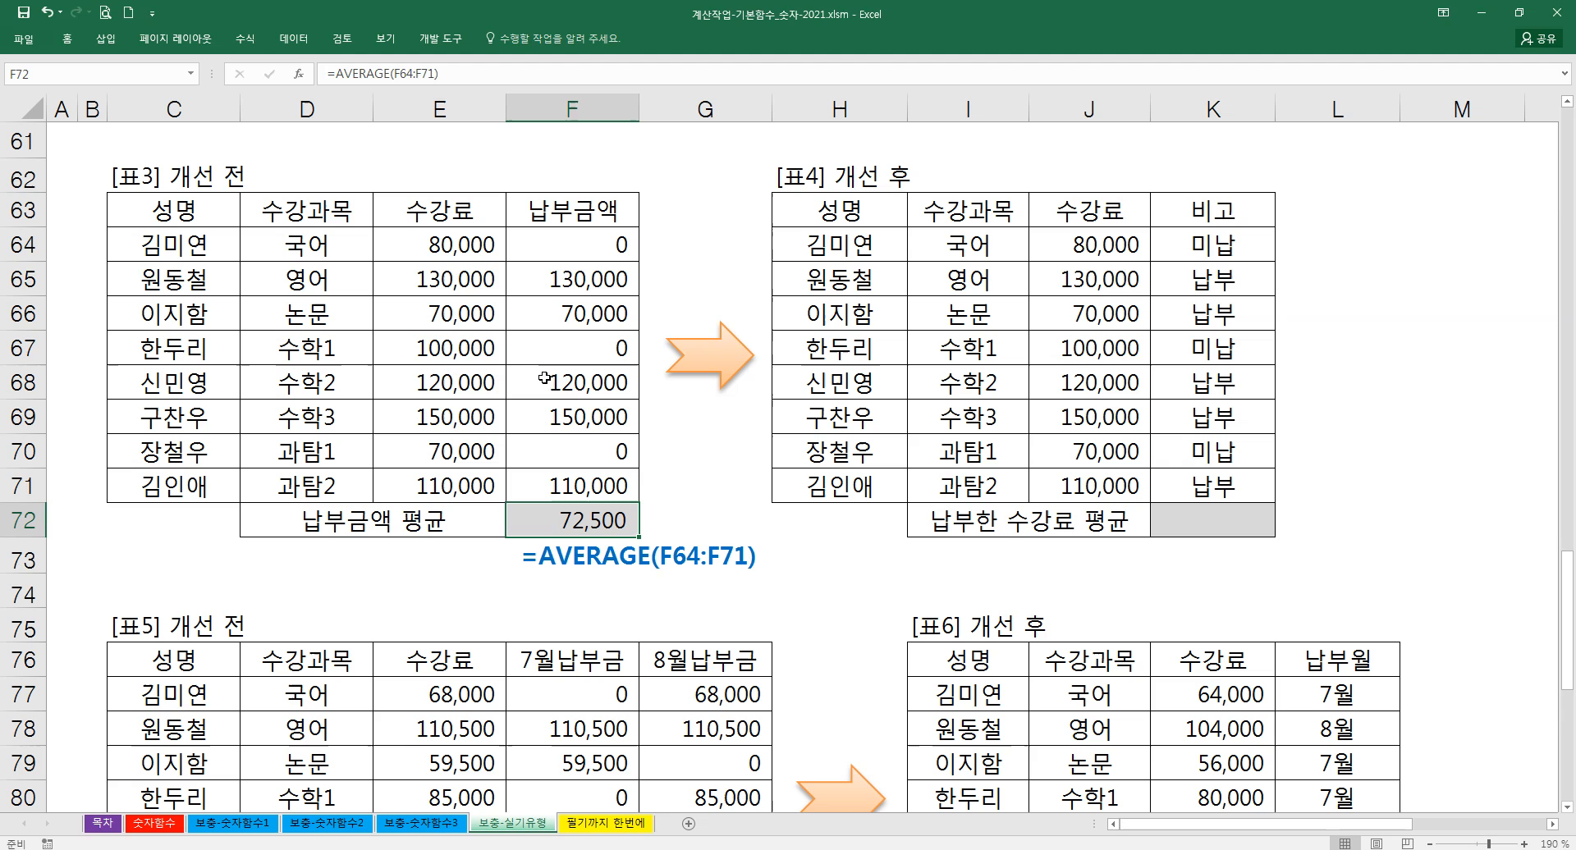
# - Examine the 납부금액 values of the lower 표3 and the 납부한 수강료 평균 cell K72 of 표4
pyautogui.moveTo(472, 247); pyautogui.dragTo(572, 484)
pyautogui.click(530, 418)
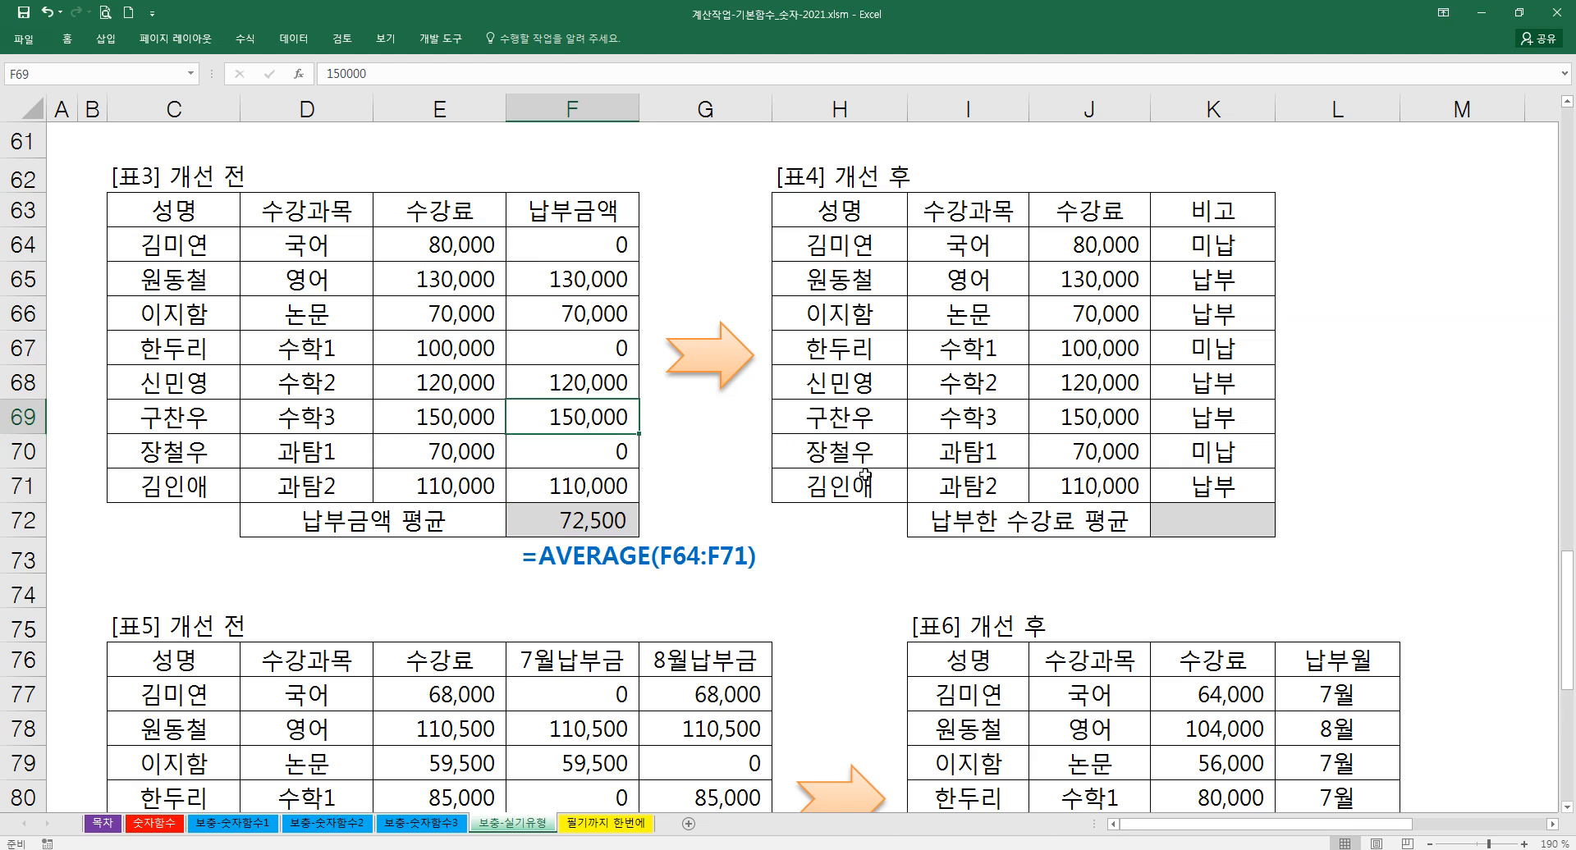
pyautogui.click(1228, 527)
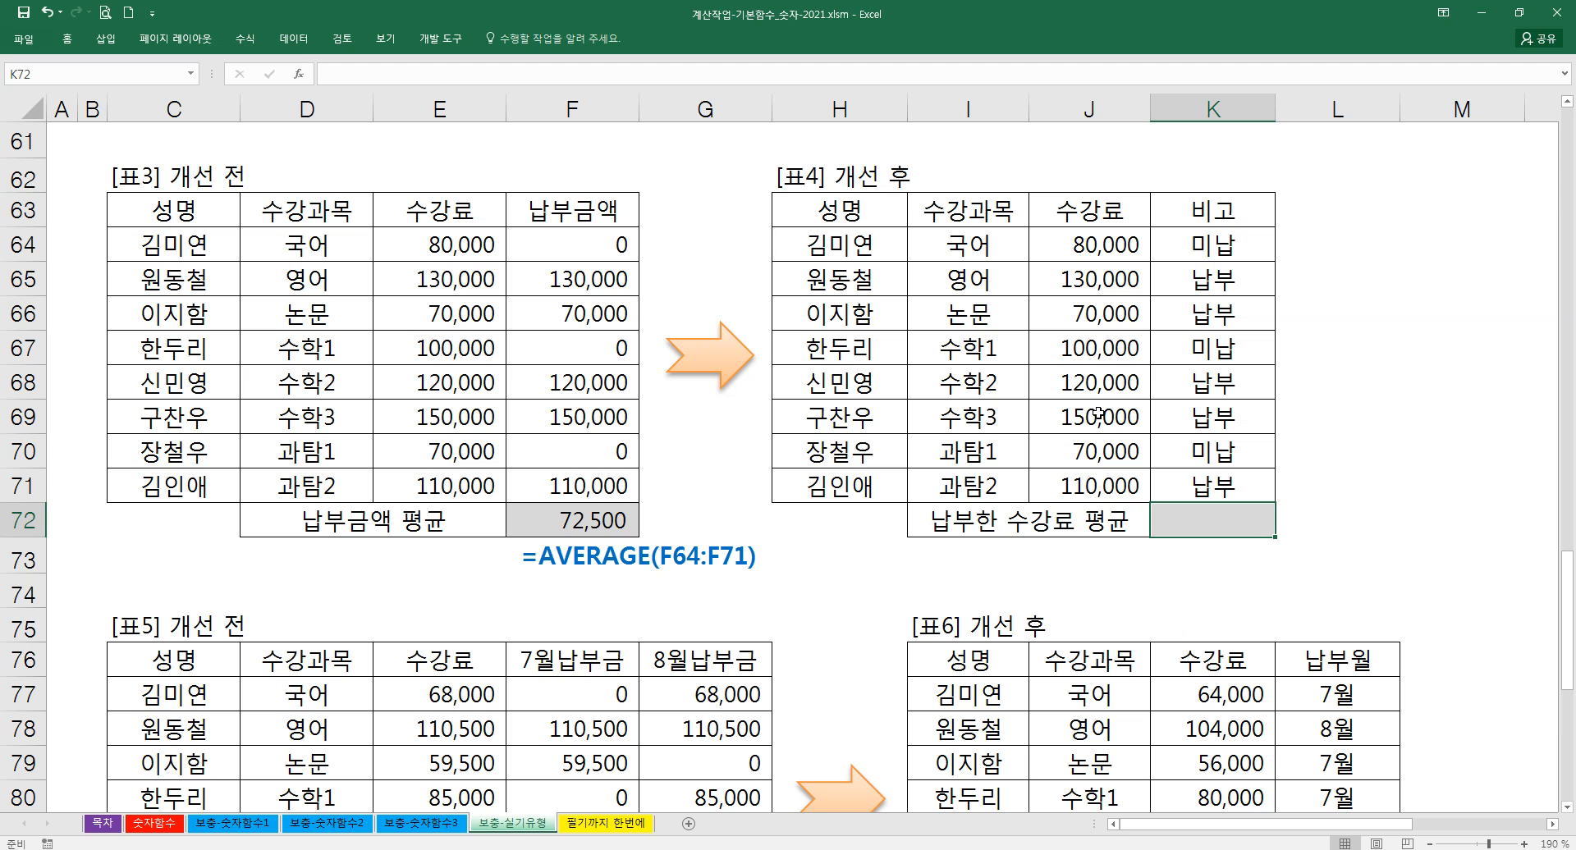
# - Average the 7월납부금 column of the lower 표5 in G85 with =AVERAGE(F77:F84)
pyautogui.click(737, 616)
pyautogui.scroll(-4, 671, 637)
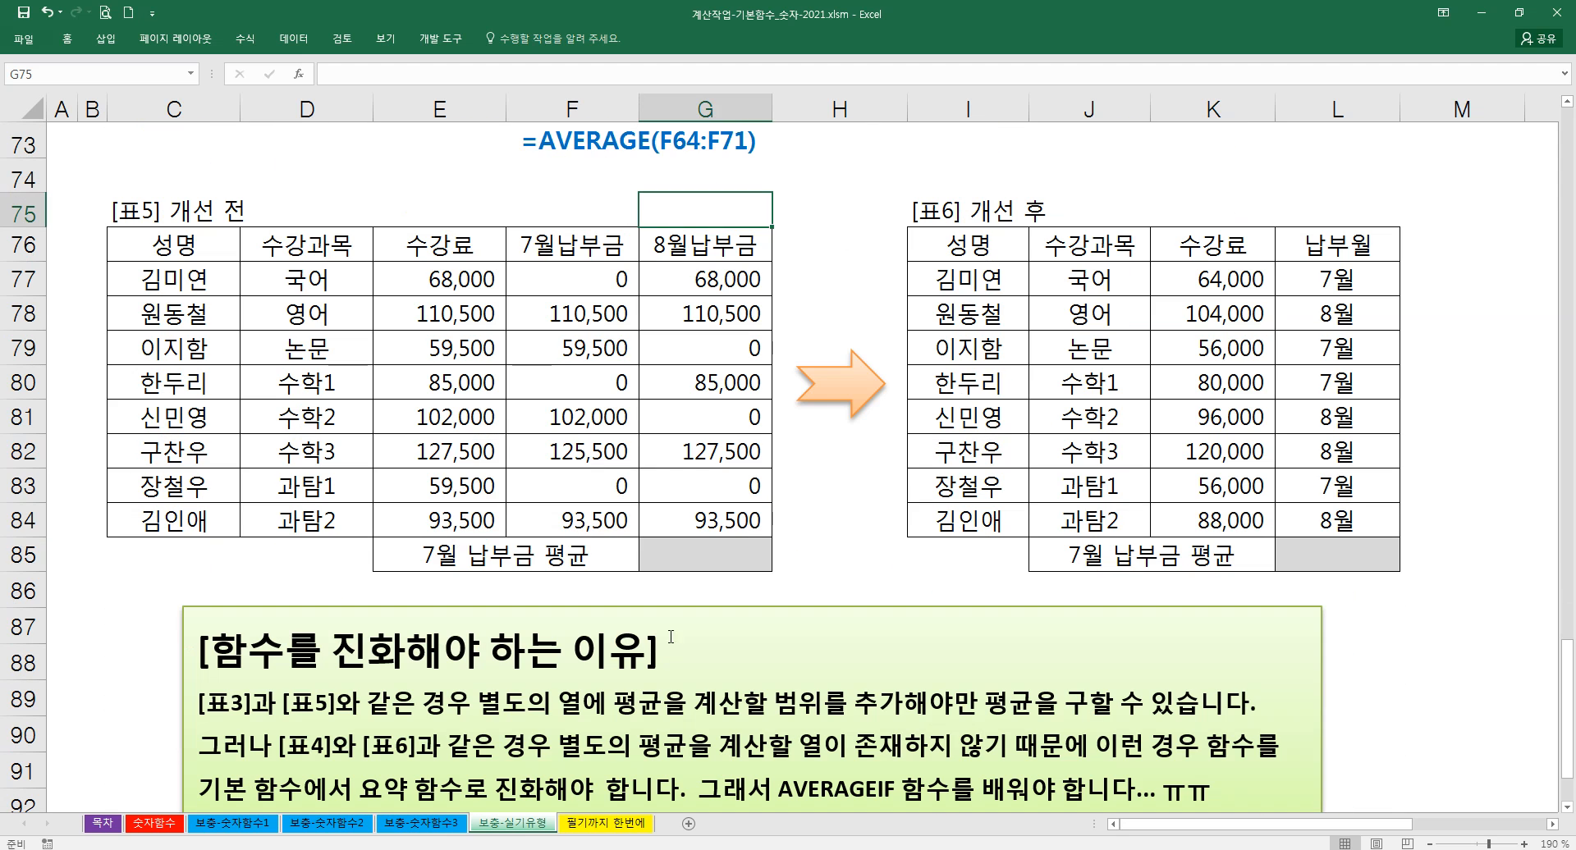
pyautogui.click(692, 546)
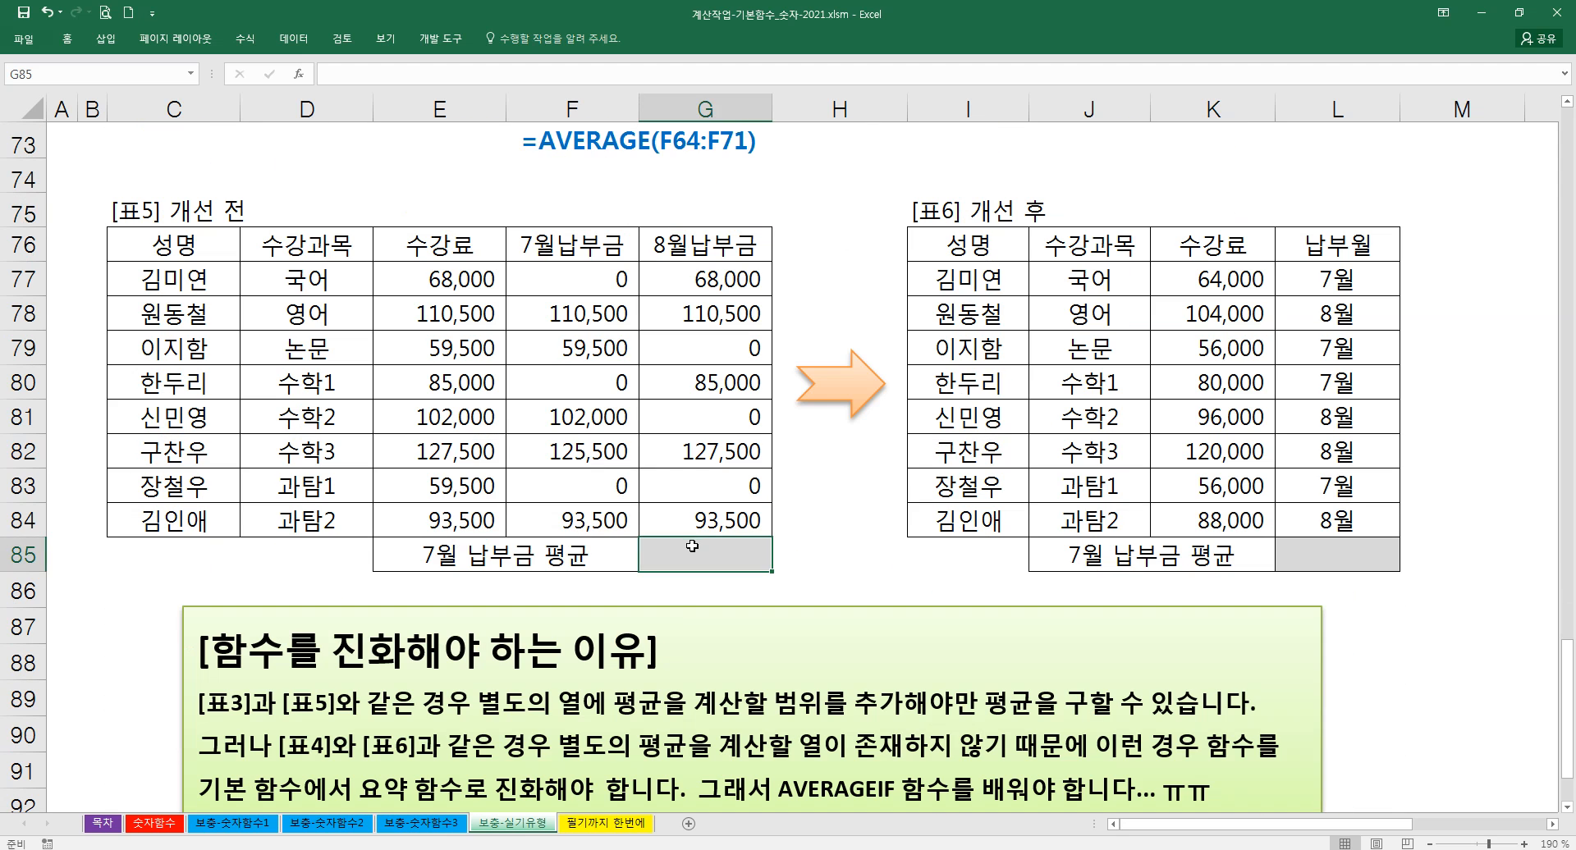
pyautogui.write('=AVER')
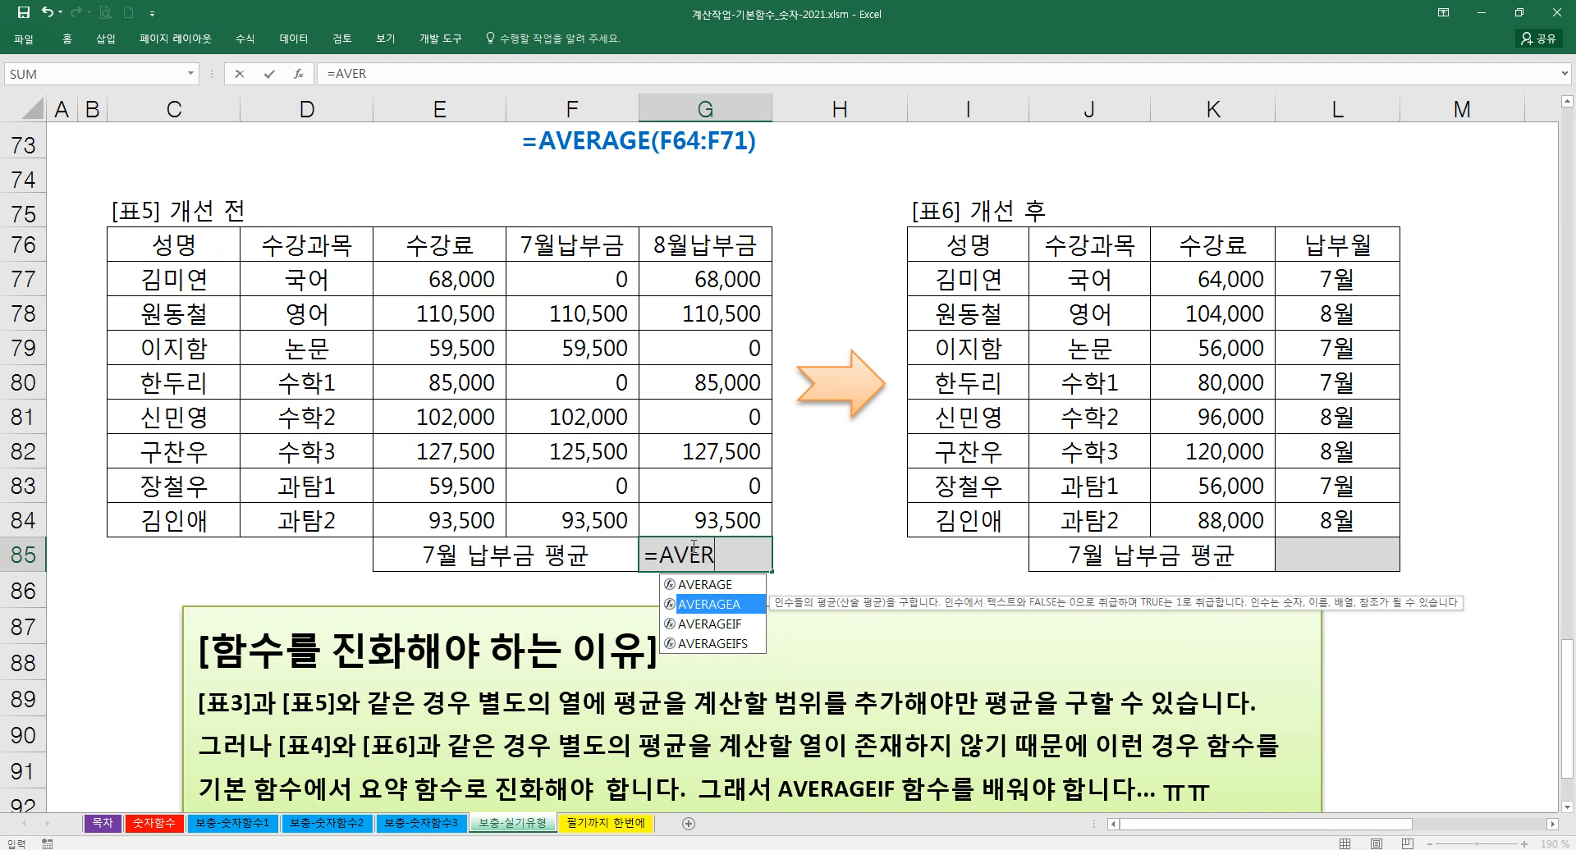
pyautogui.press('Tab')
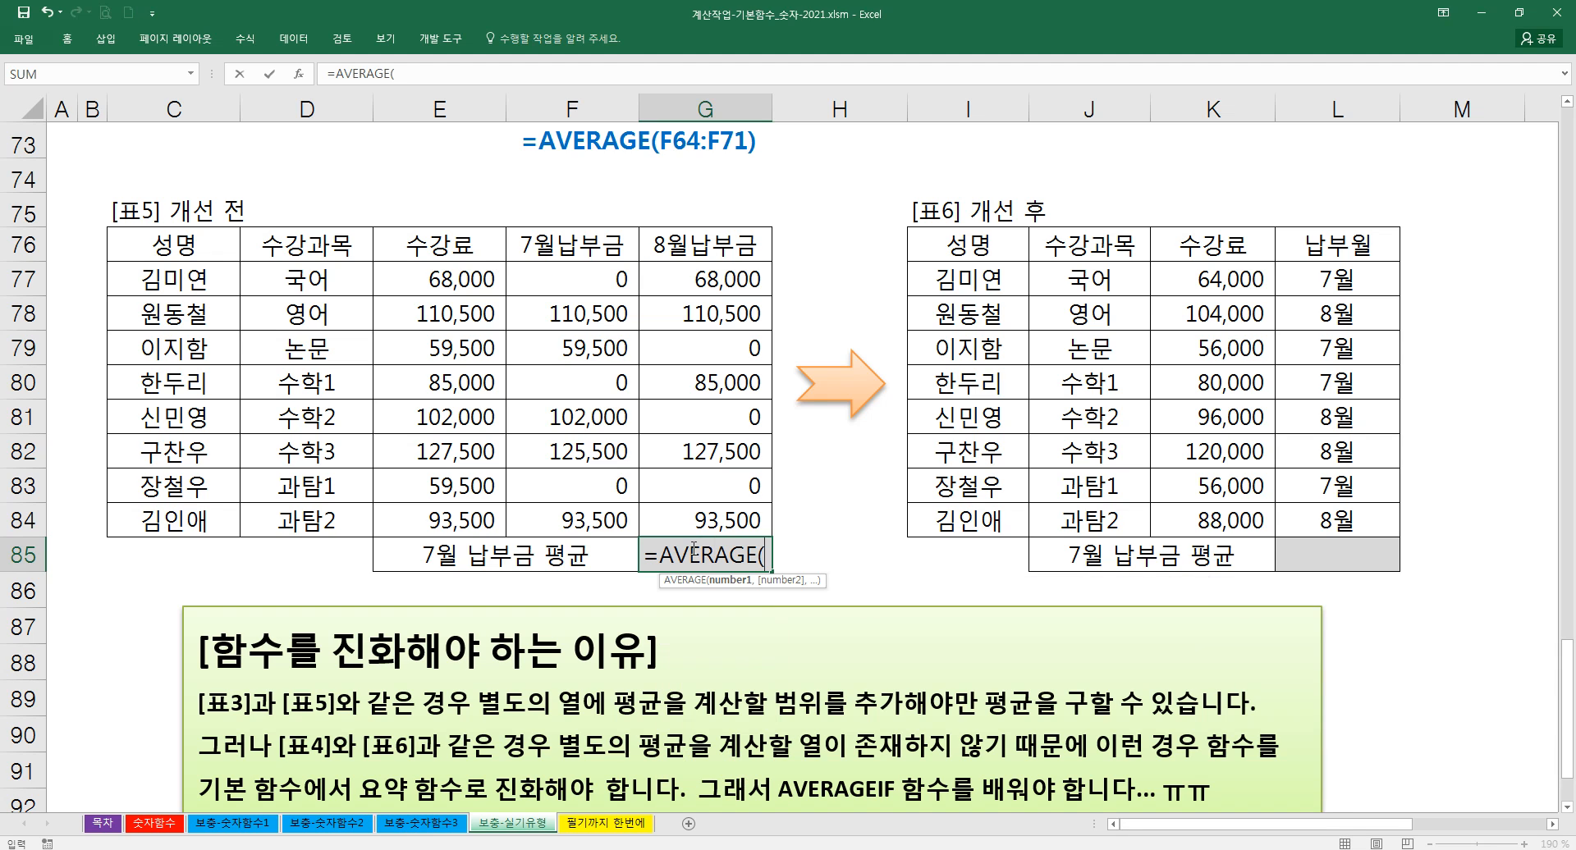
pyautogui.hotkey('ctrl', 'a')
pyautogui.moveTo(595, 281); pyautogui.dragTo(603, 517)
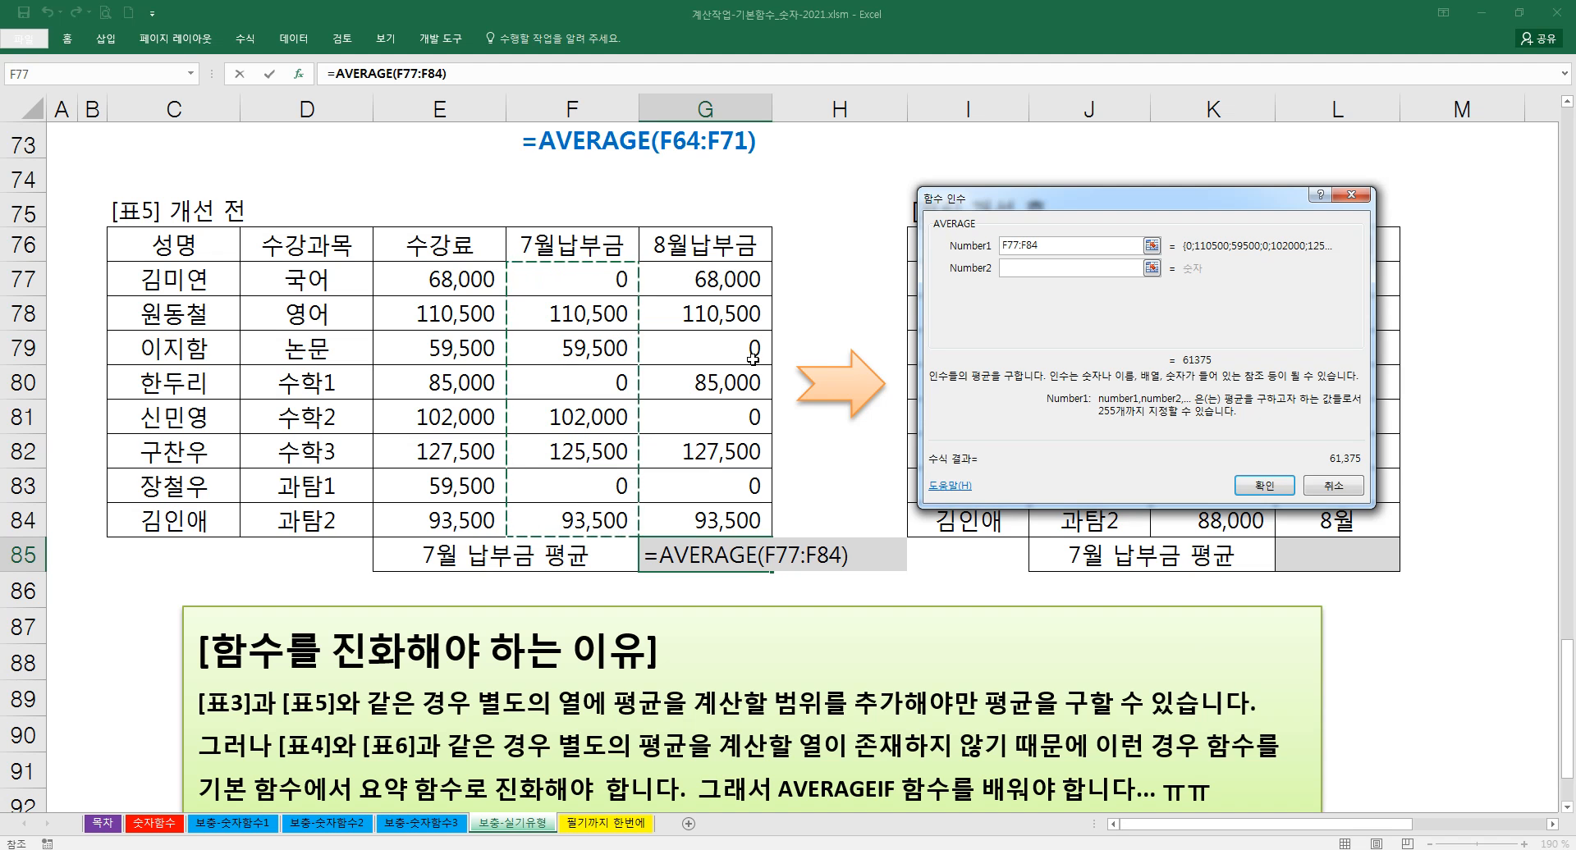
pyautogui.moveTo(995, 210); pyautogui.dragTo(532, 245)
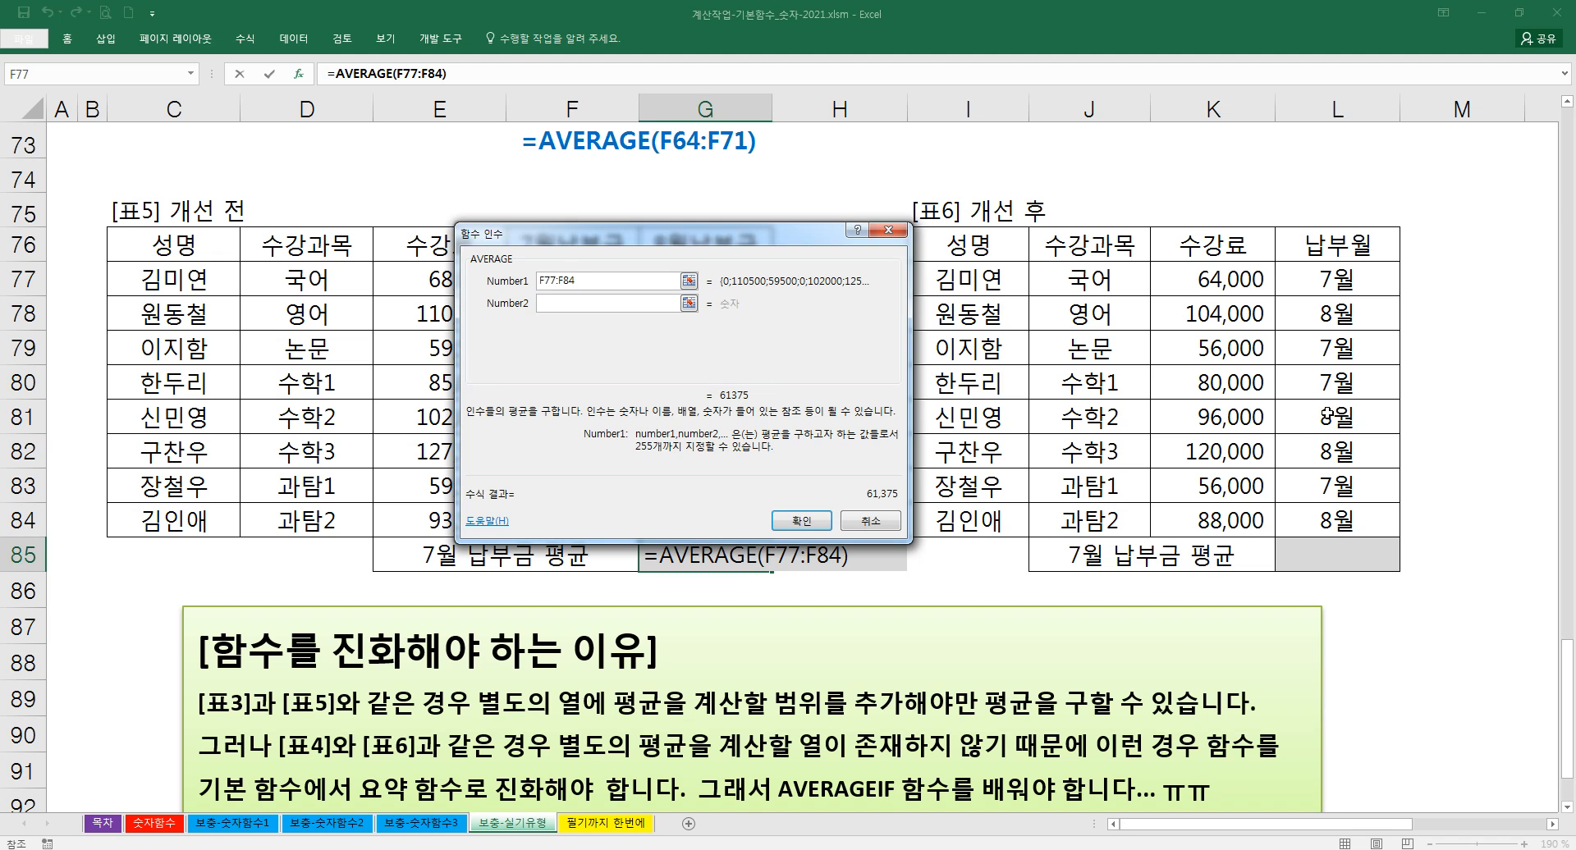
pyautogui.click(793, 520)
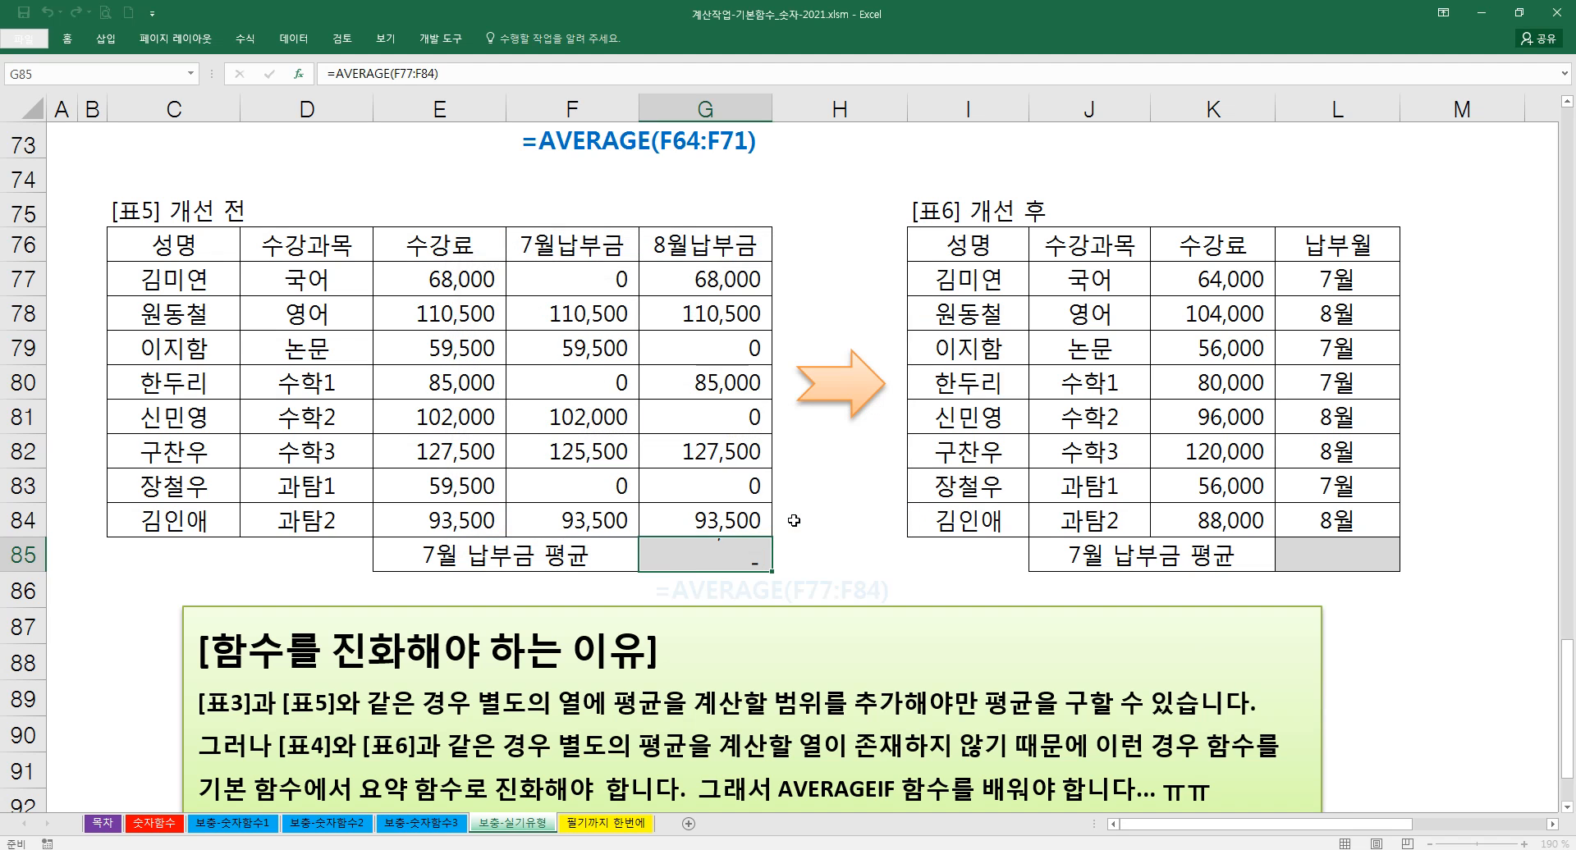
# - Move the AVERAGEIF note slightly down, clear of the formula text under G85, and compare it with the SUMIF note under the upper tables
pyautogui.click(696, 620)
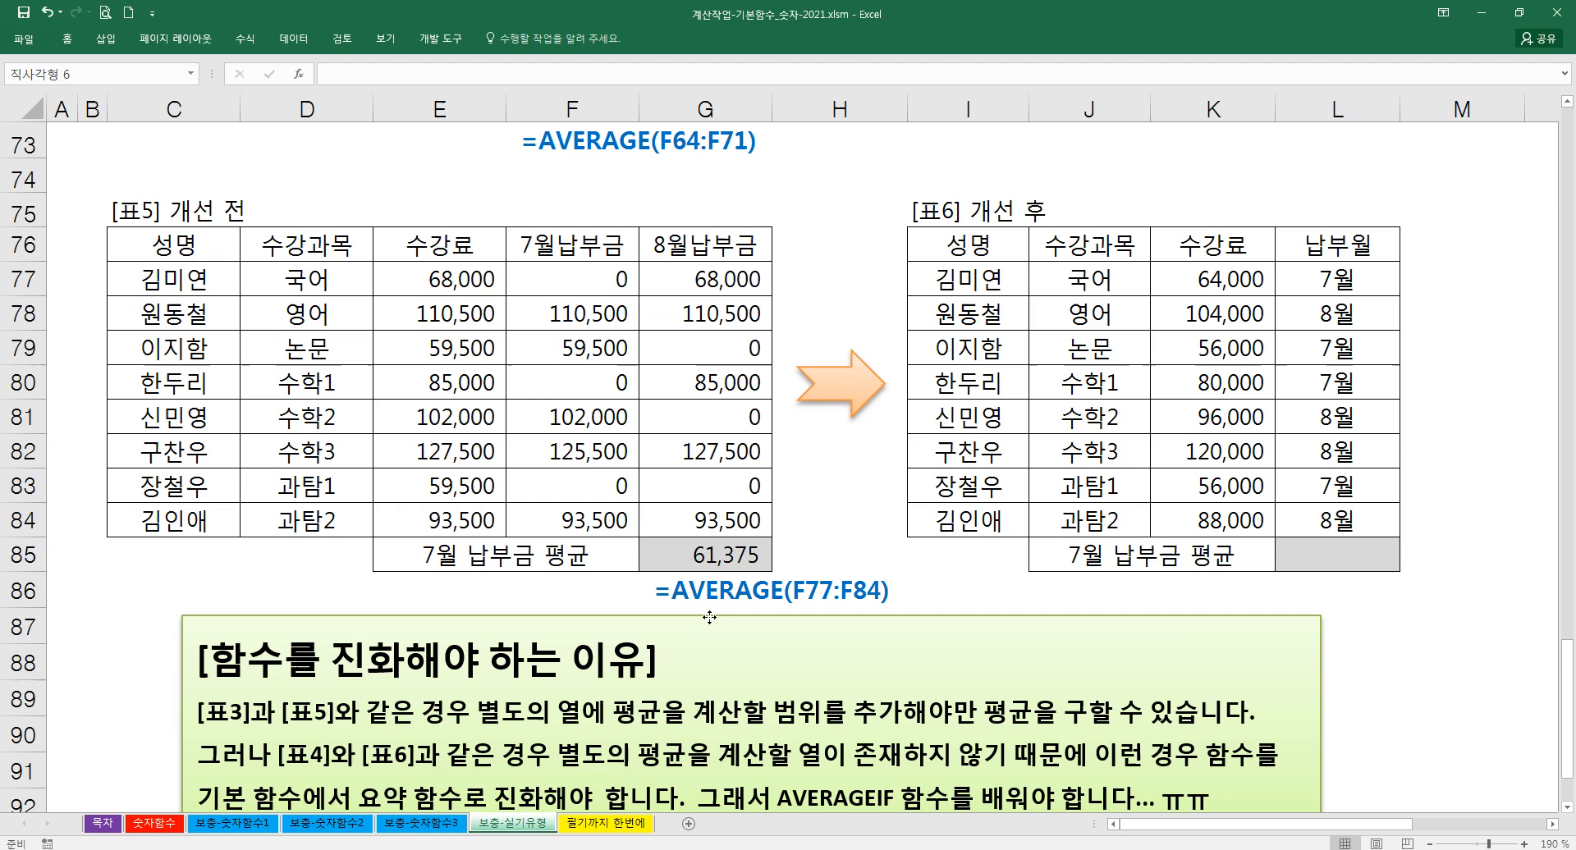
pyautogui.scroll(-4, 683, 623)
pyautogui.scroll(2, 634, 514)
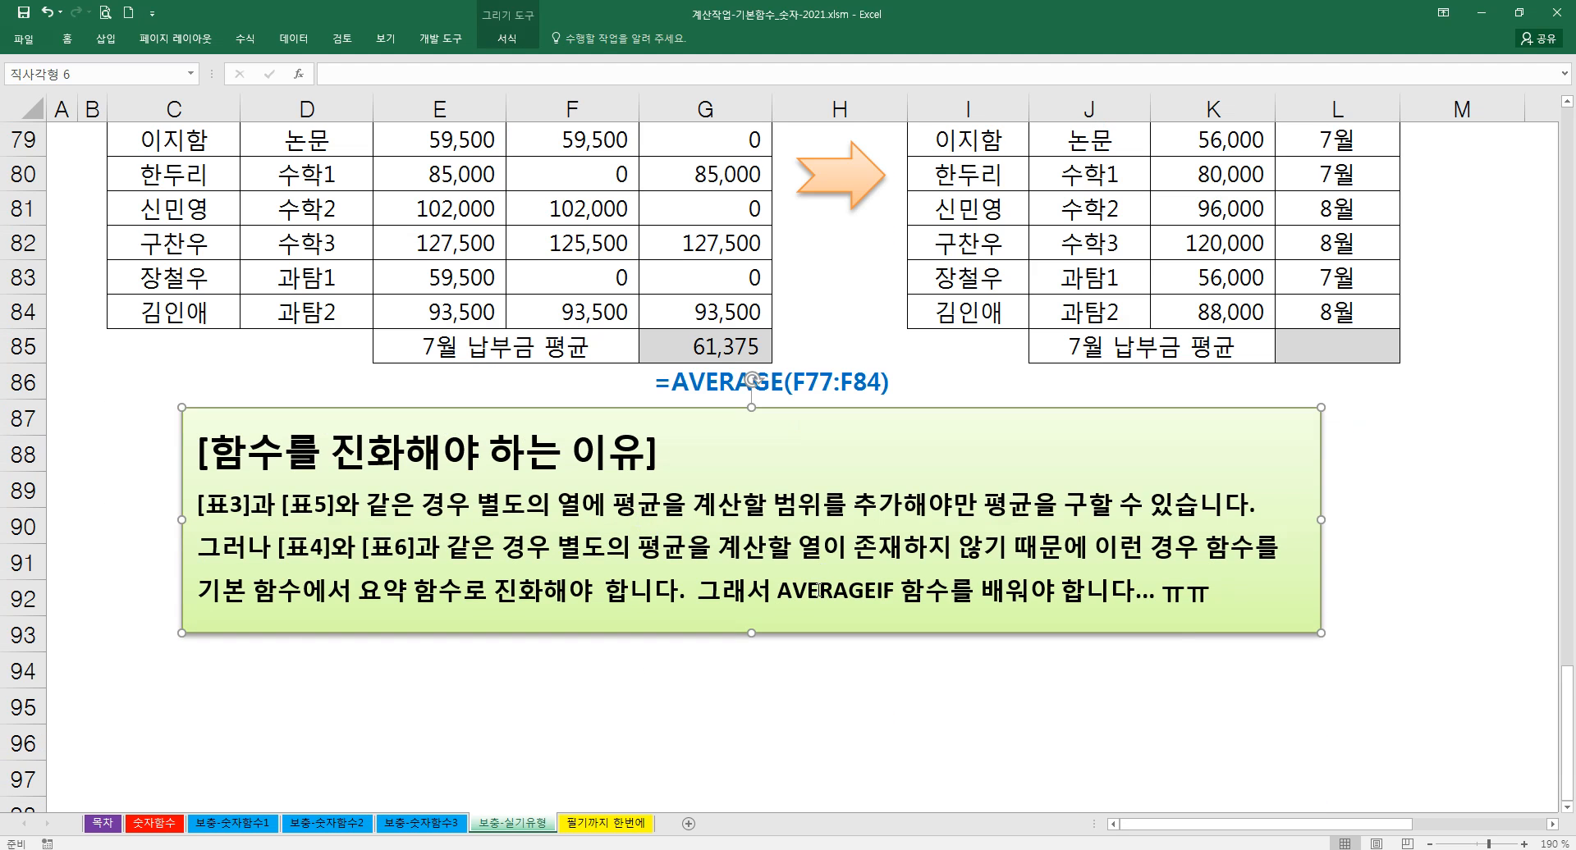
pyautogui.scroll(8, 812, 575)
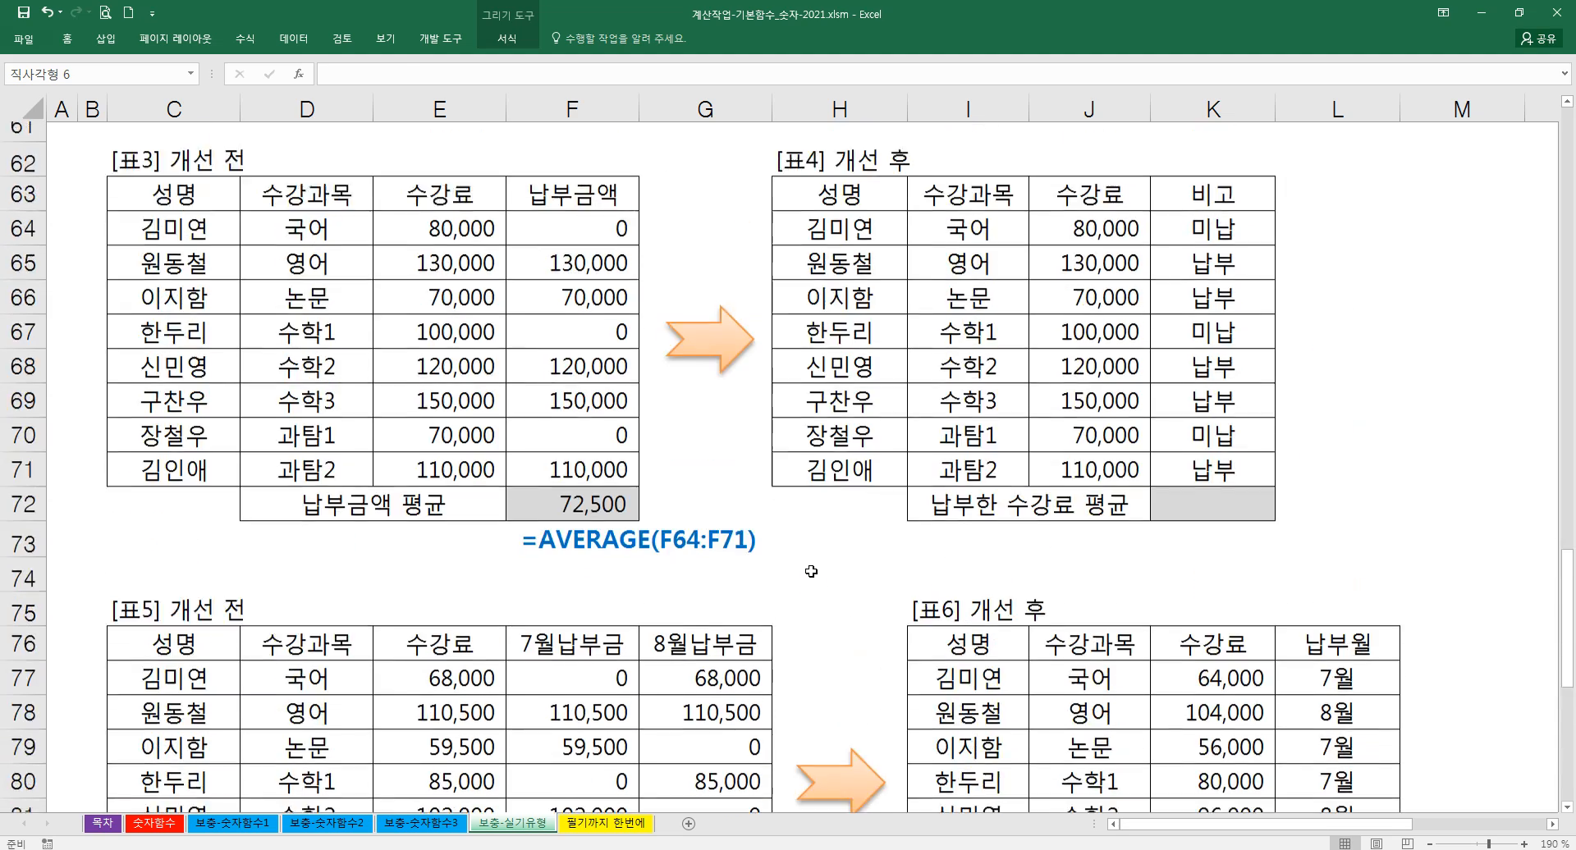
pyautogui.scroll(1, 813, 572)
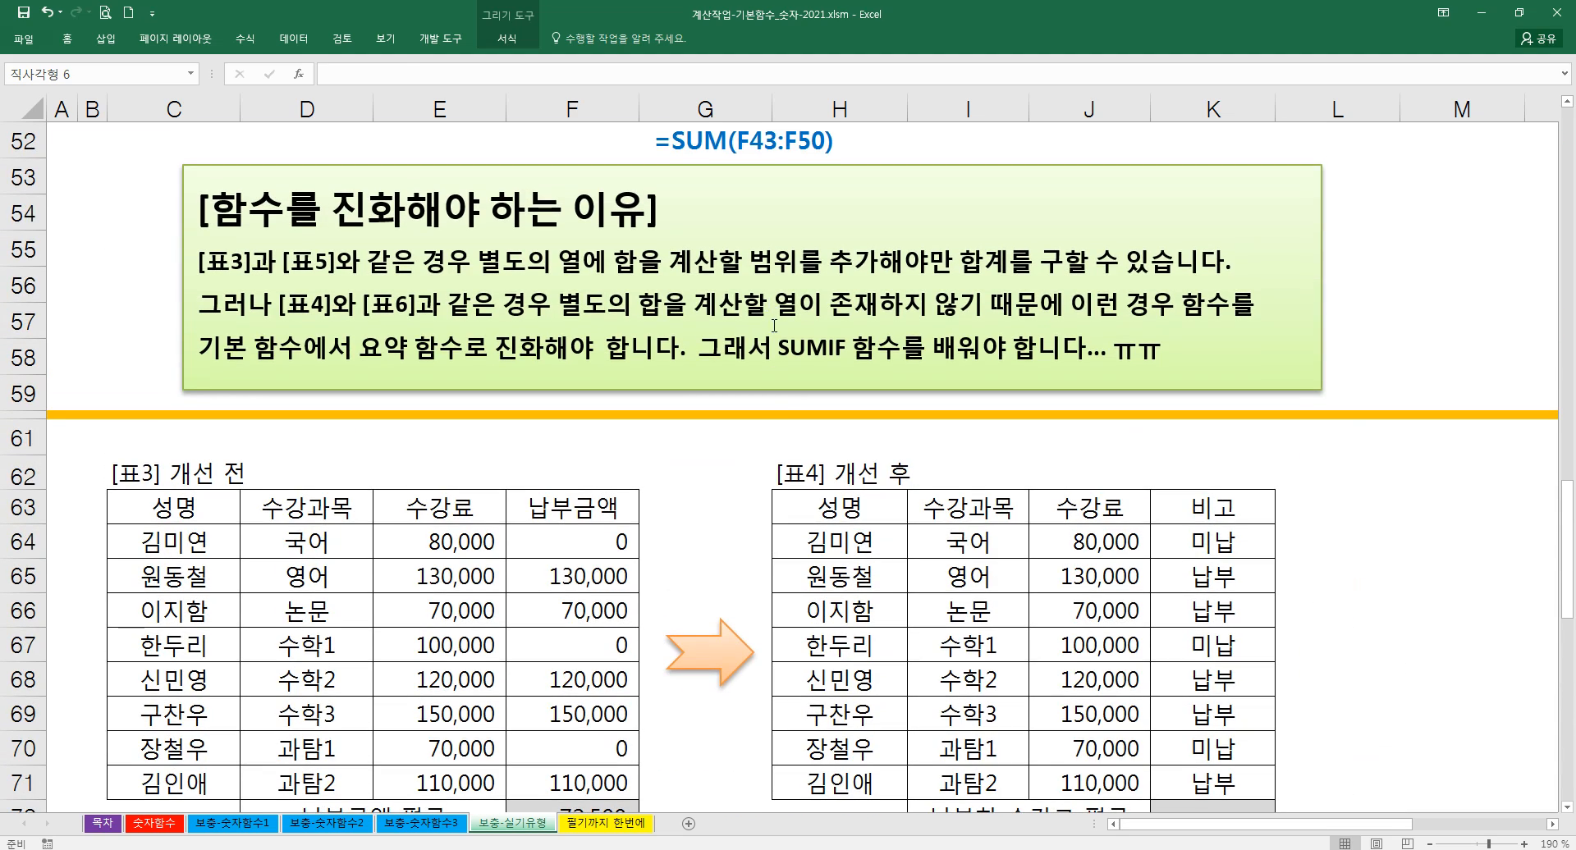
pyautogui.scroll(1, 774, 326)
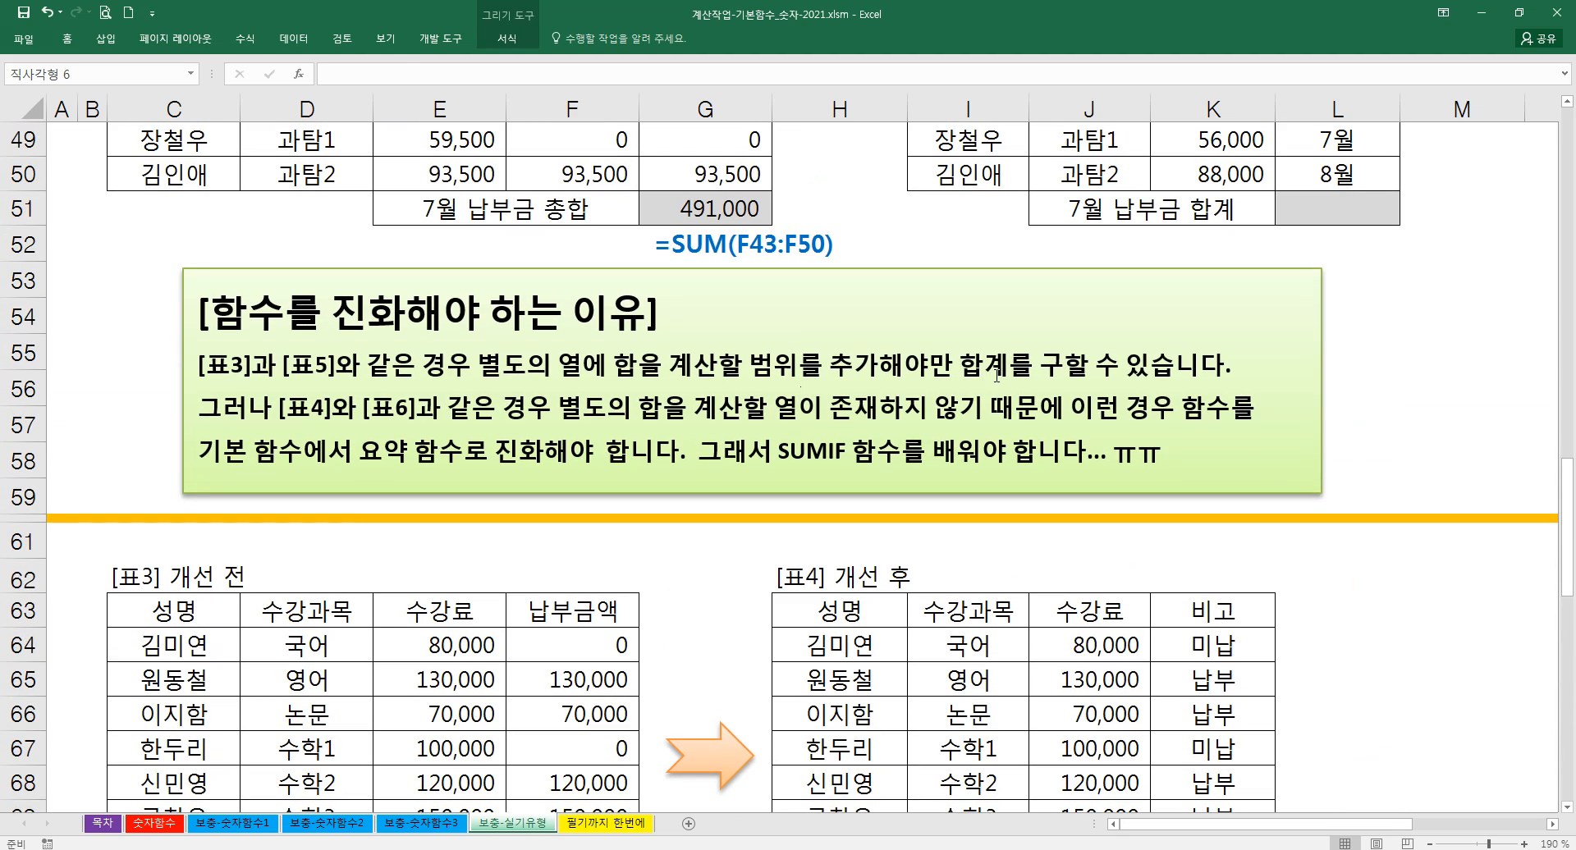